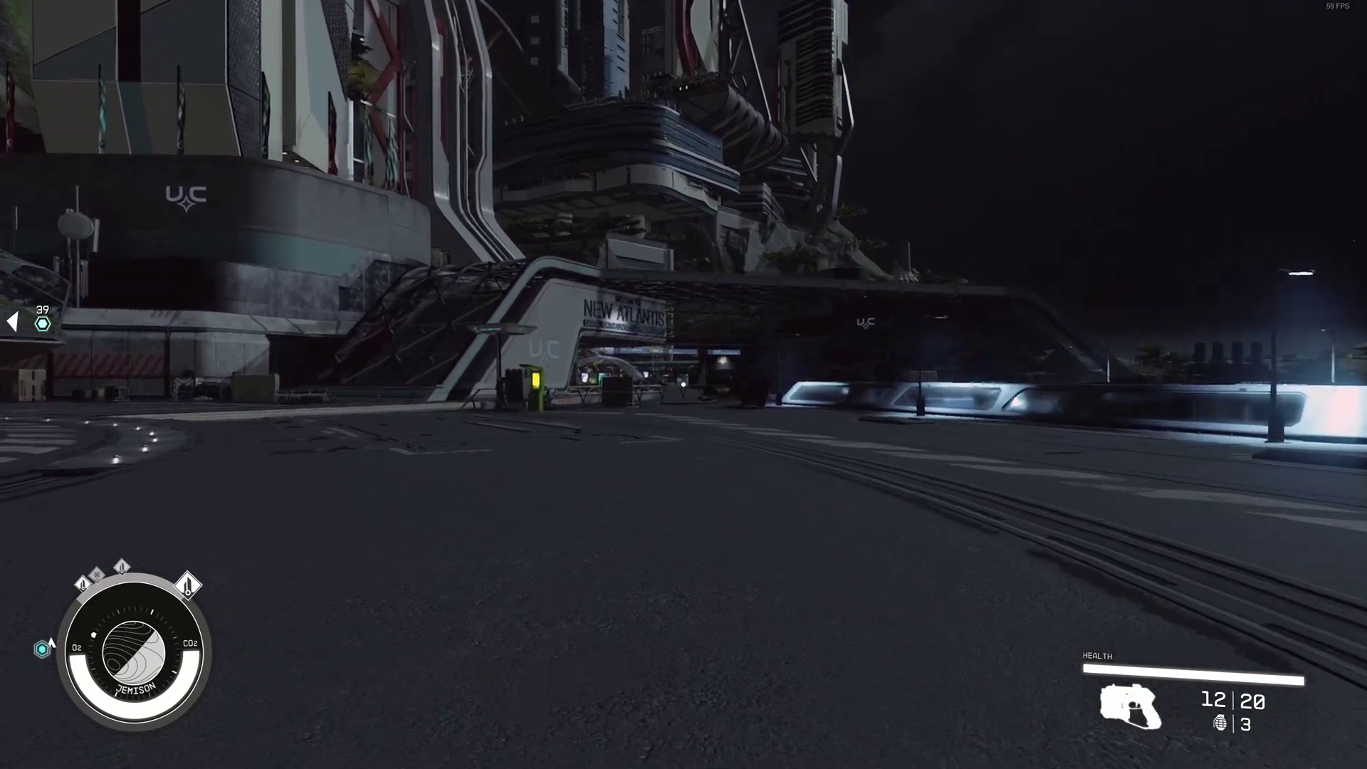
- Walk from the New Atlantis landing pads past the landed ship toward the hangar
key("w")
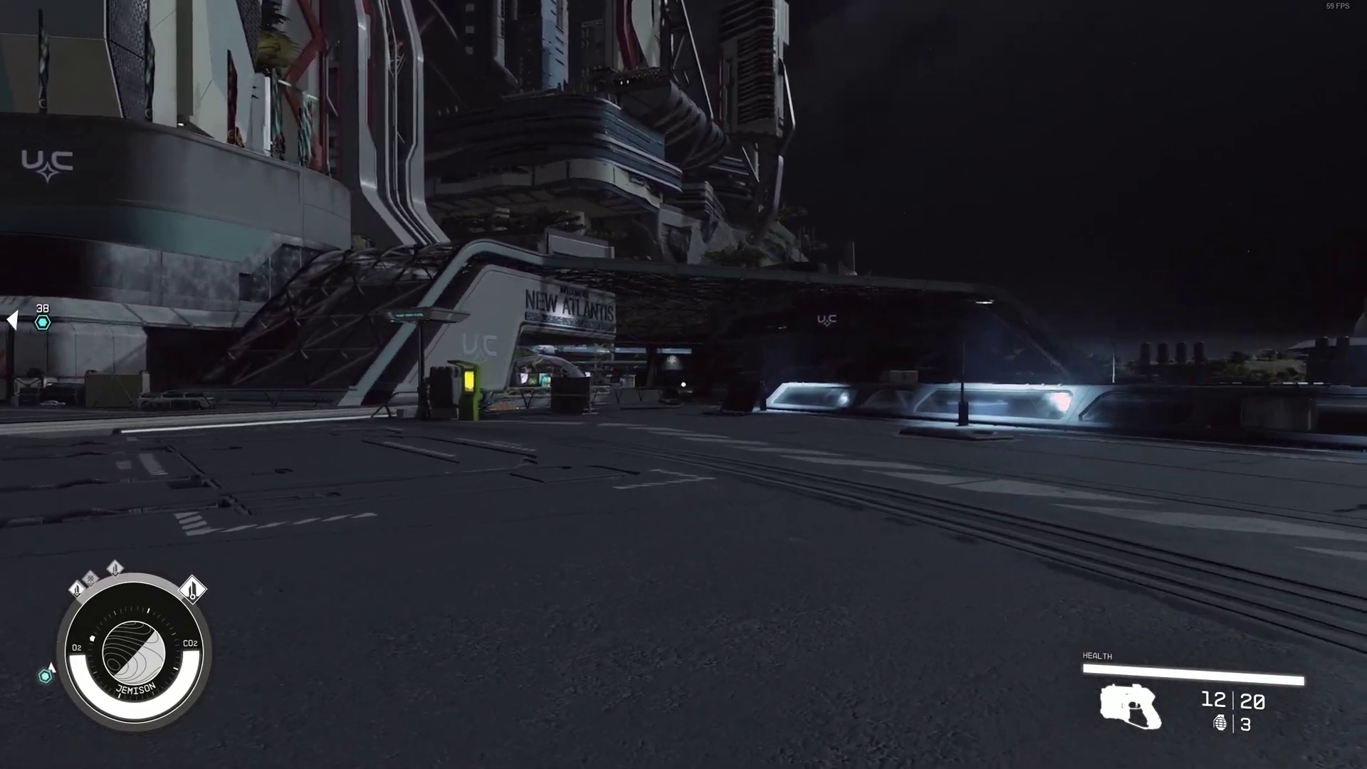
key("w")
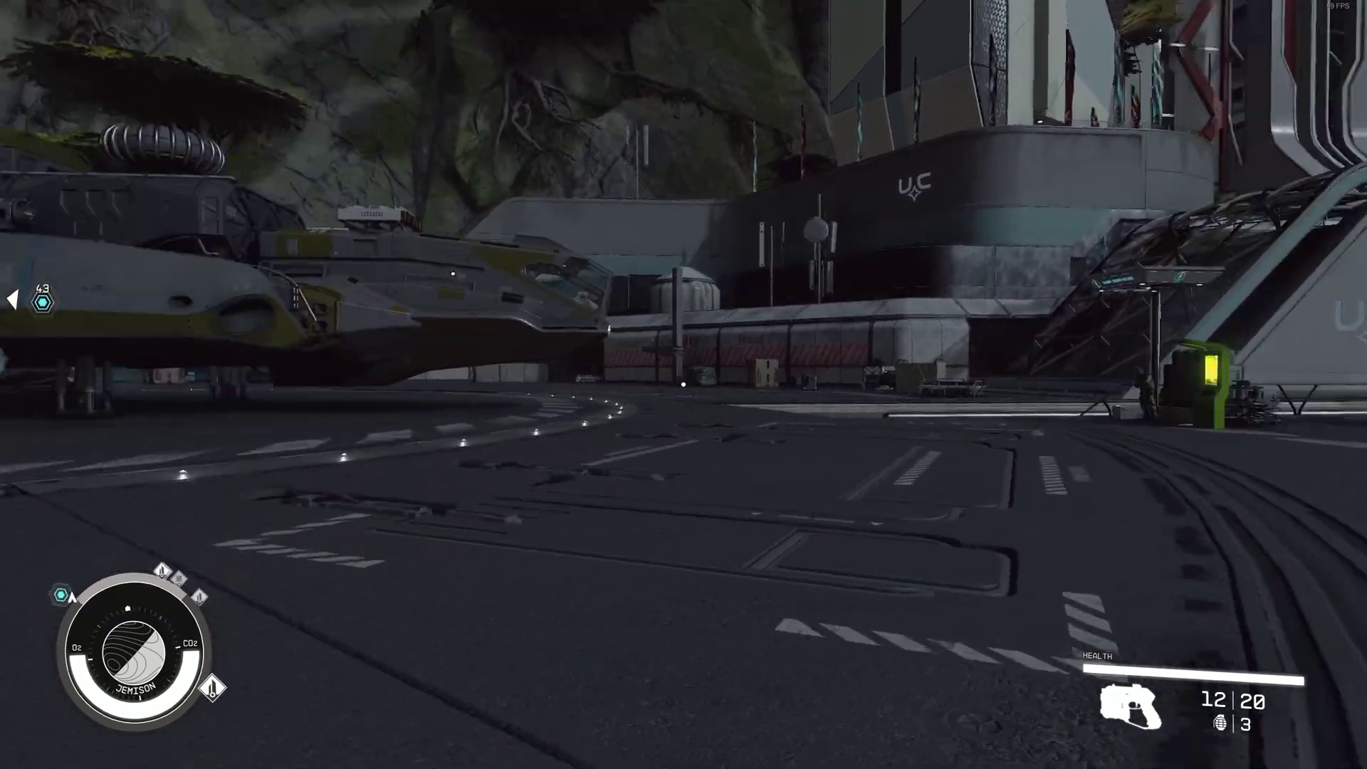
key("w")
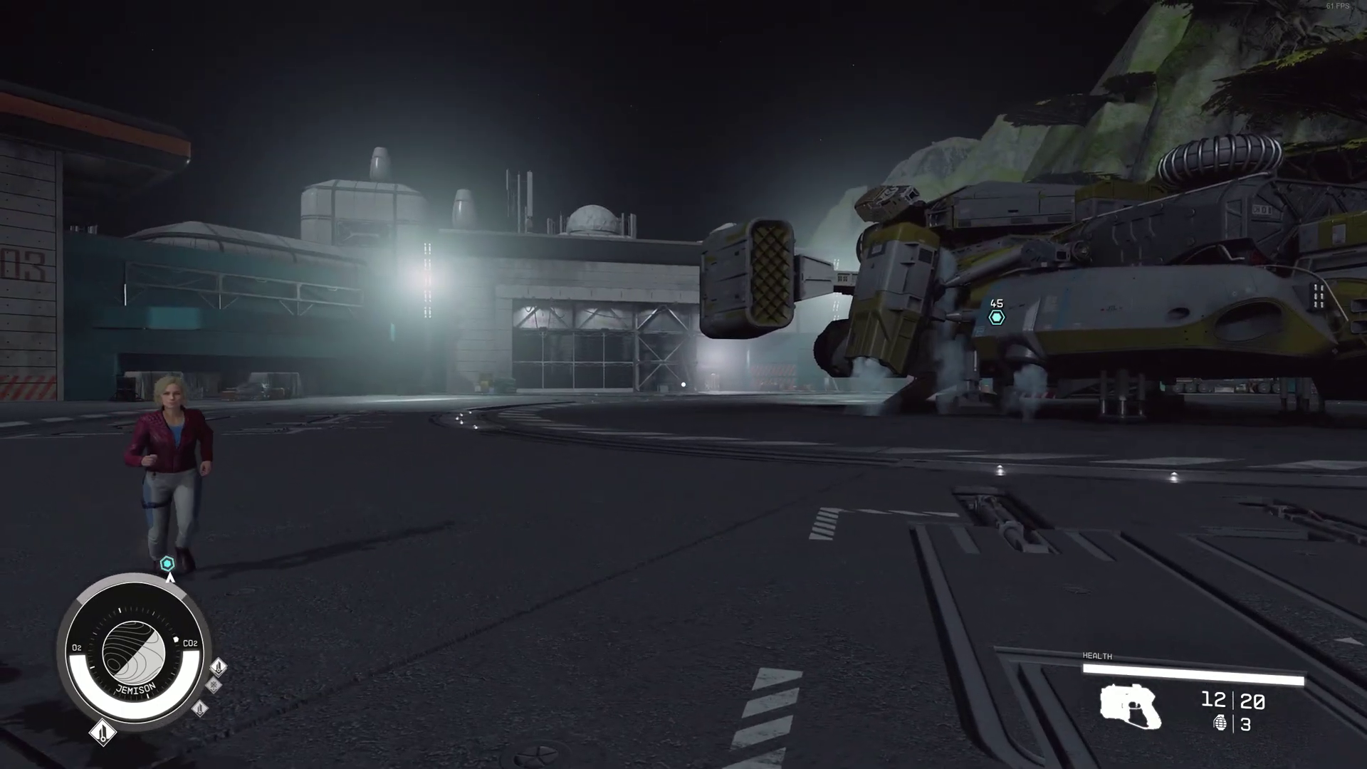
key("w")
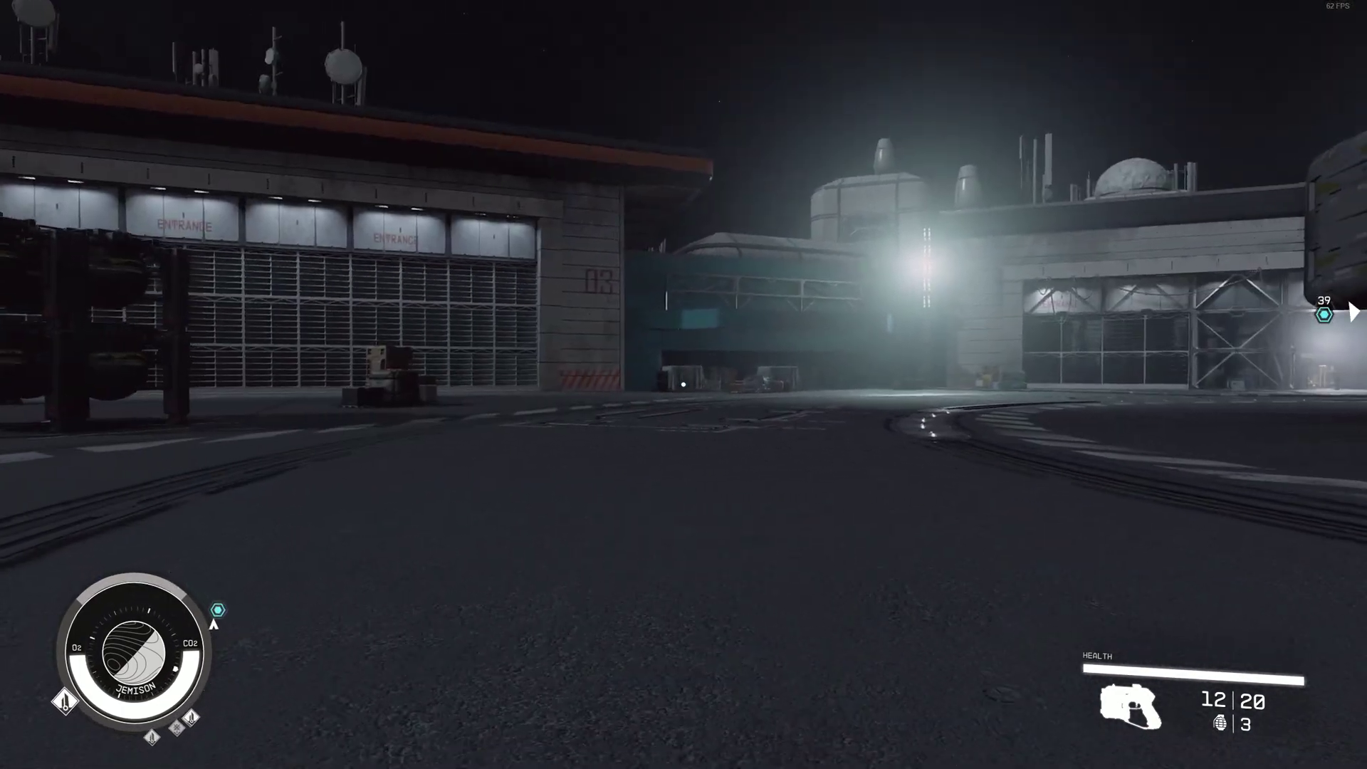
key("w")
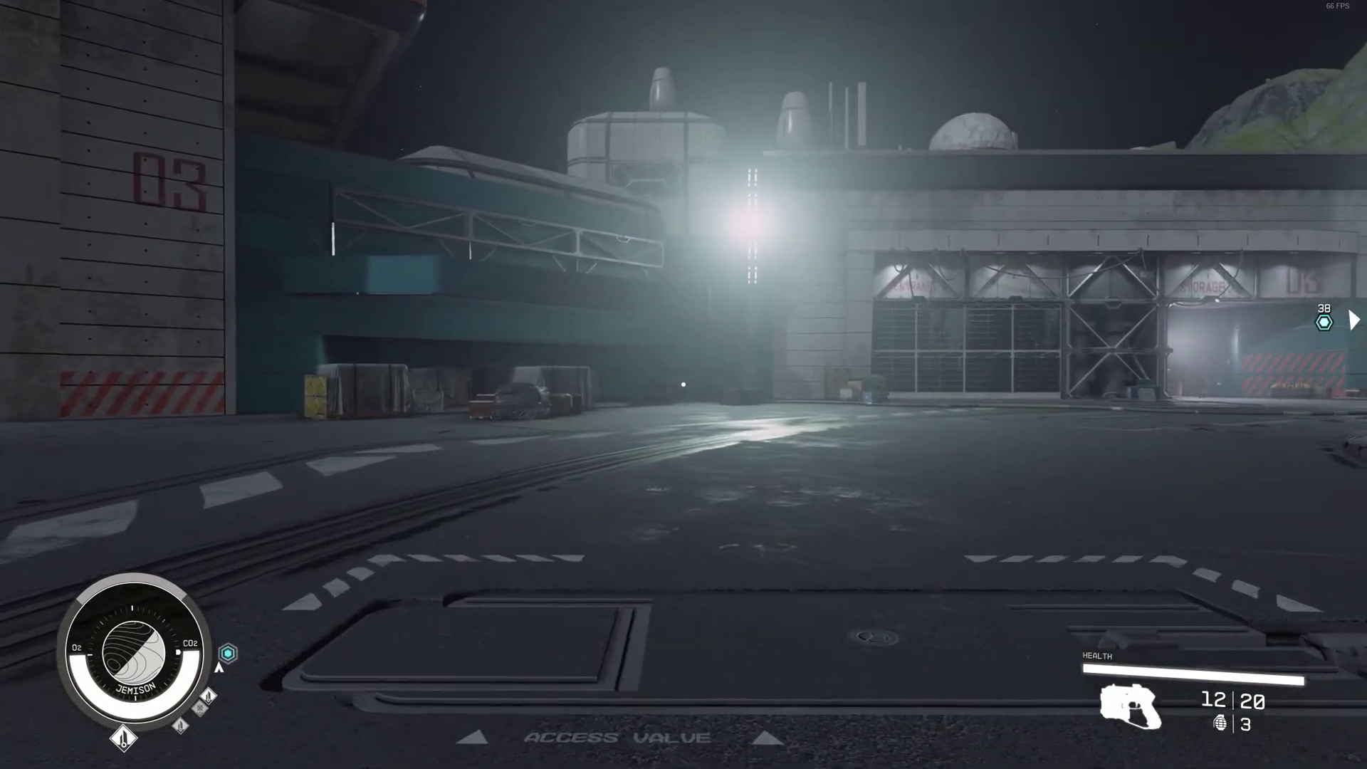
- Cross the hangar yard toward the storage hangar and teal buildings, then bring up the inventory
key("w")
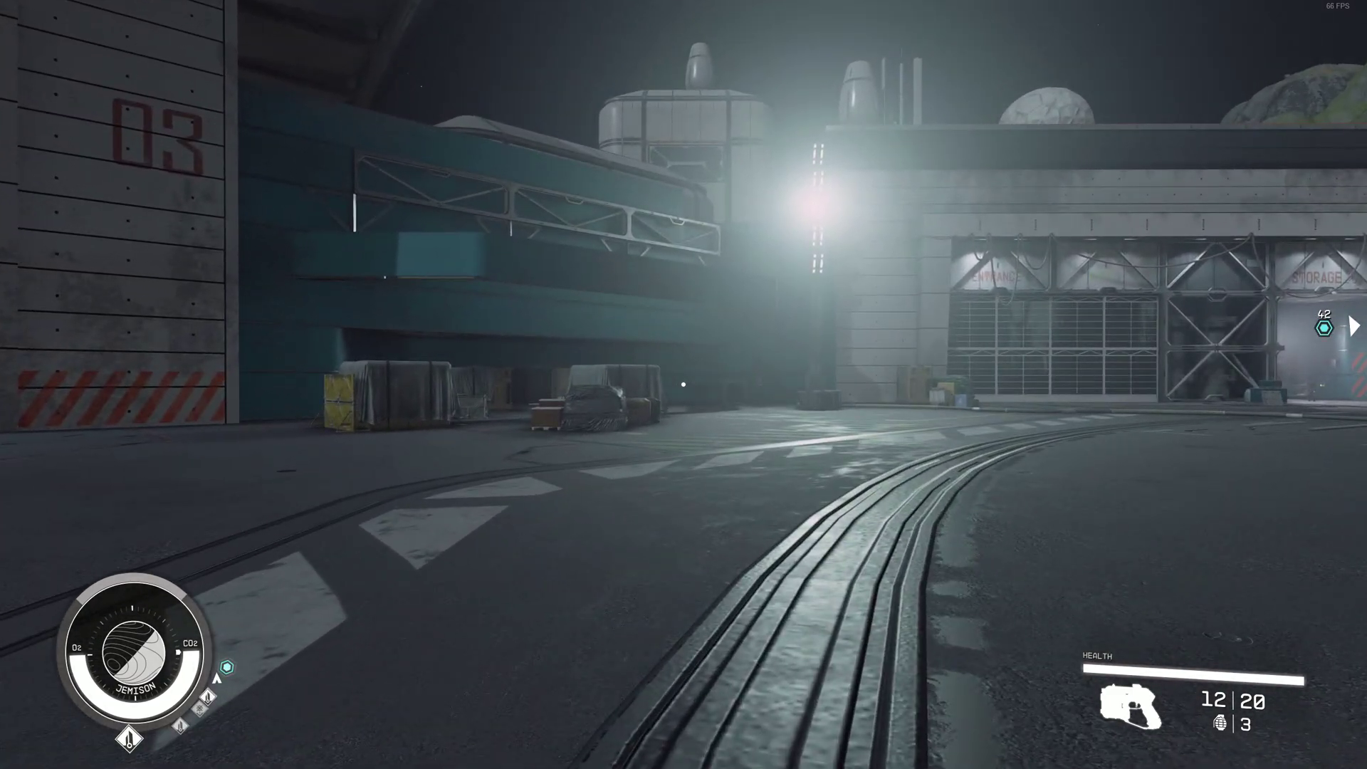
key("w")
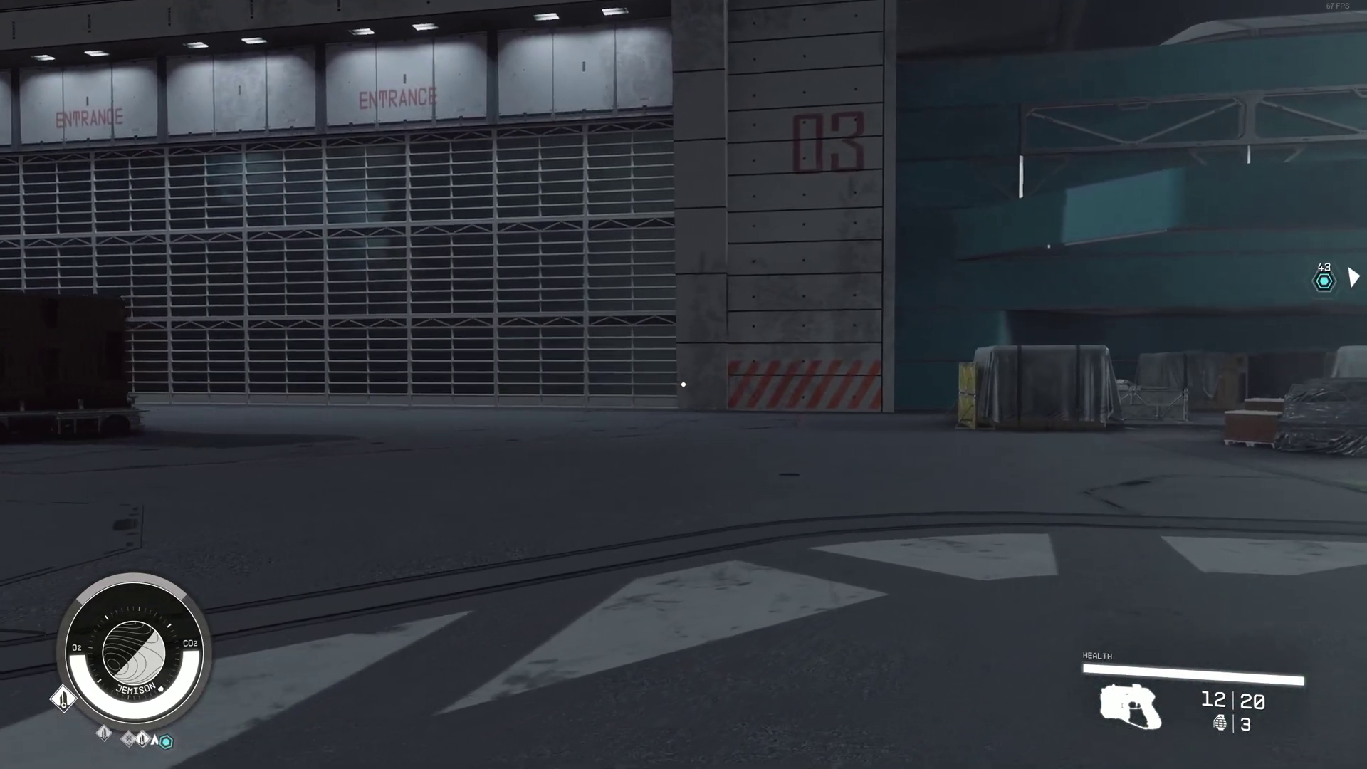
key("w")
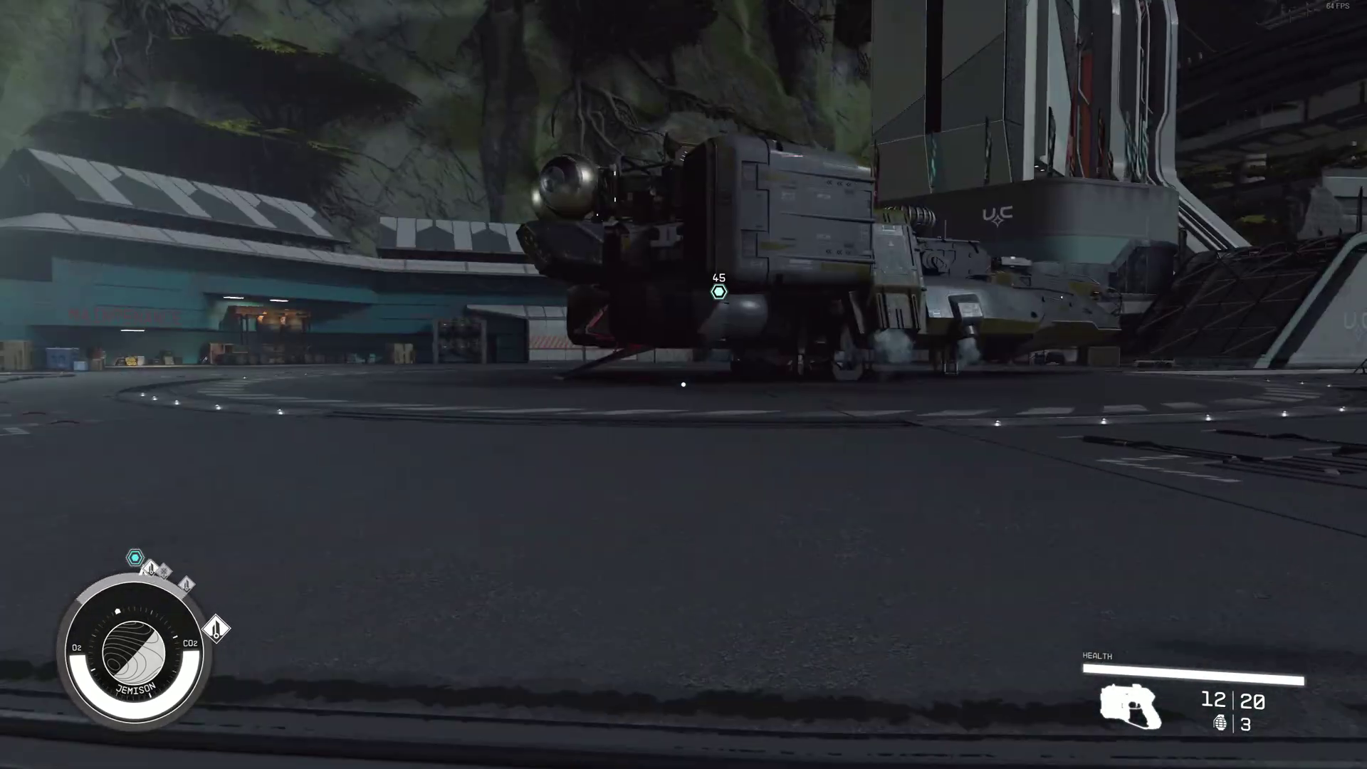
key("w")
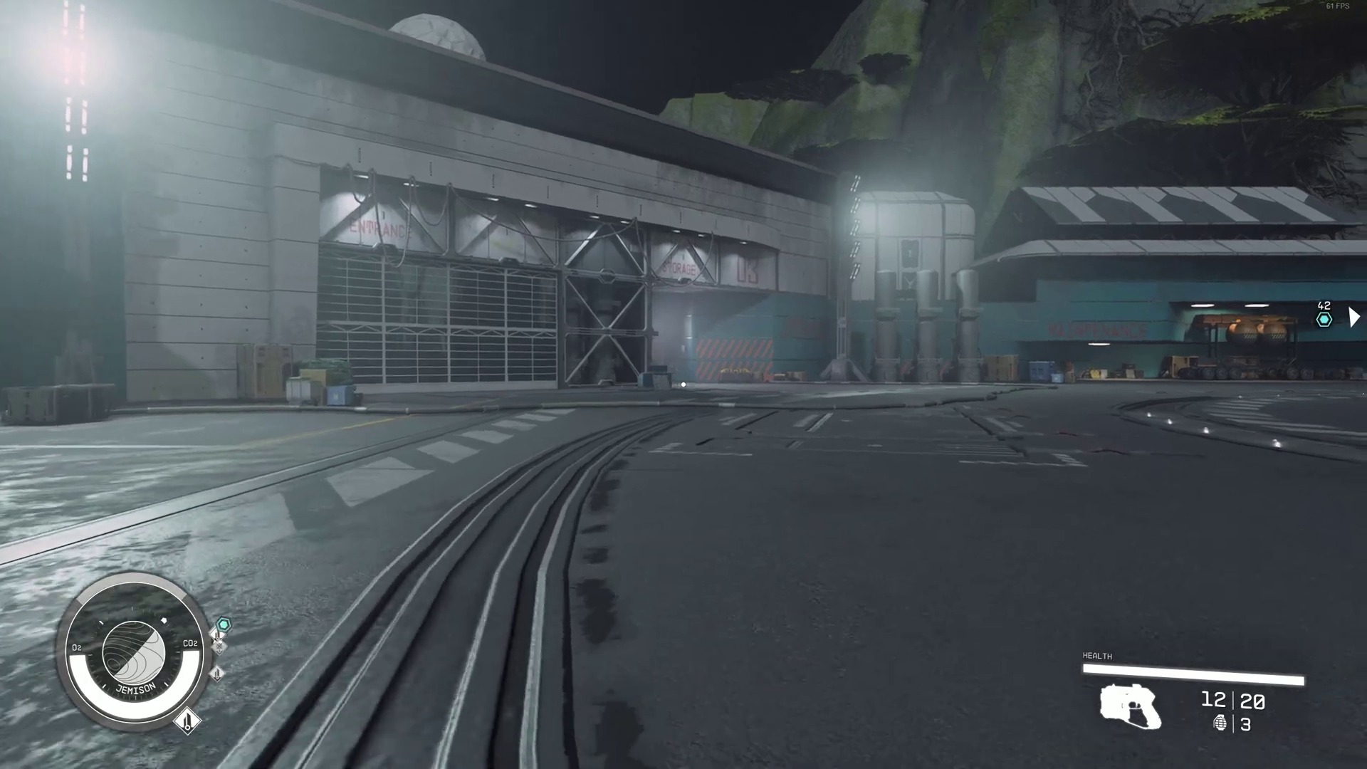
key("w")
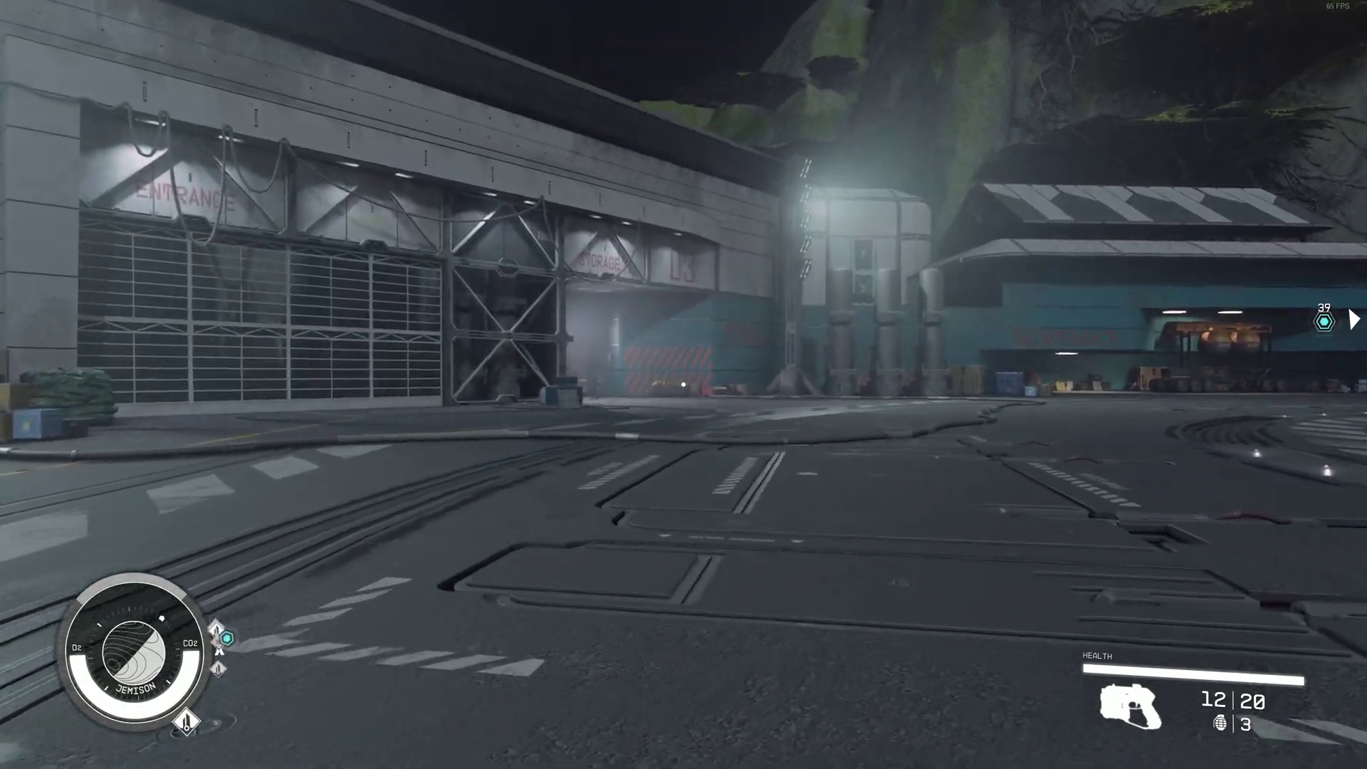
key("w")
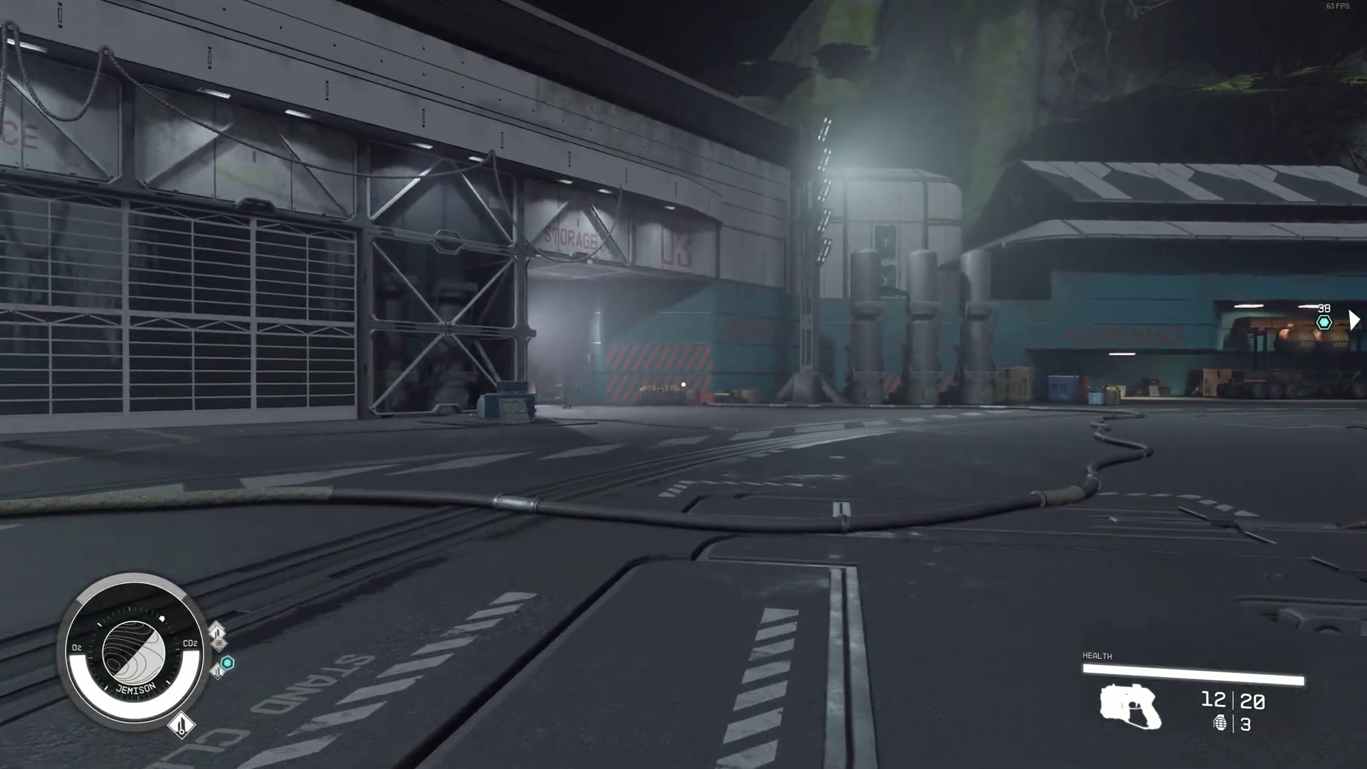
key("w")
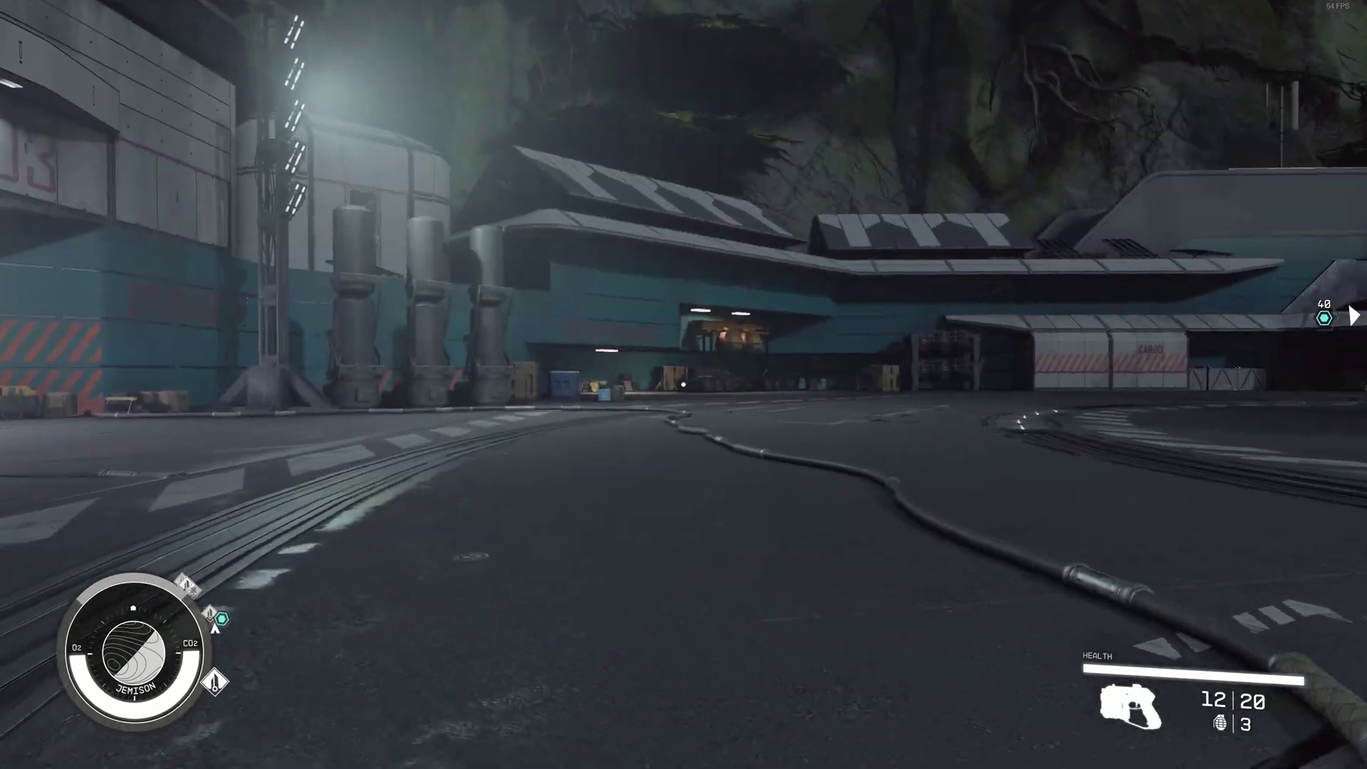
key("i")
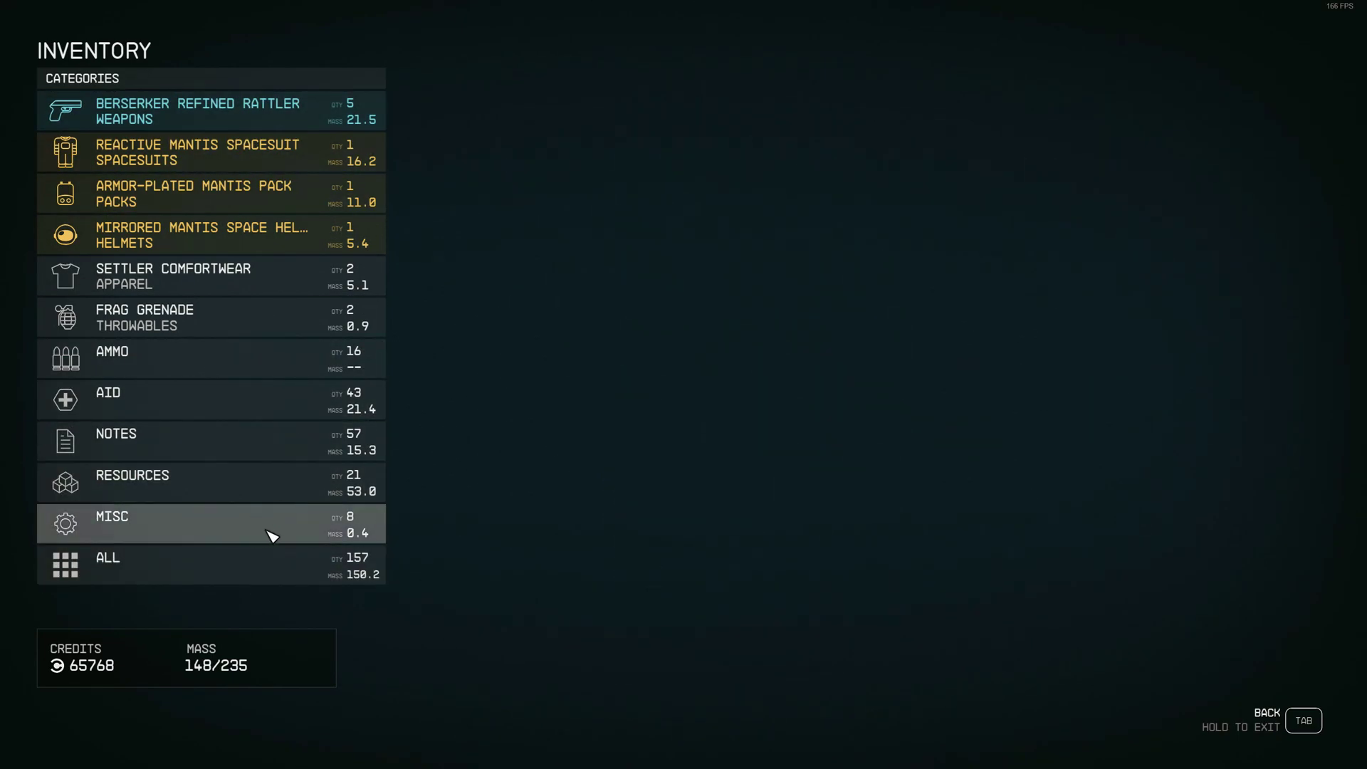
- Browse the MISC and RESOURCES item lists, then move to the WEAPONS list
left_click(273, 530)
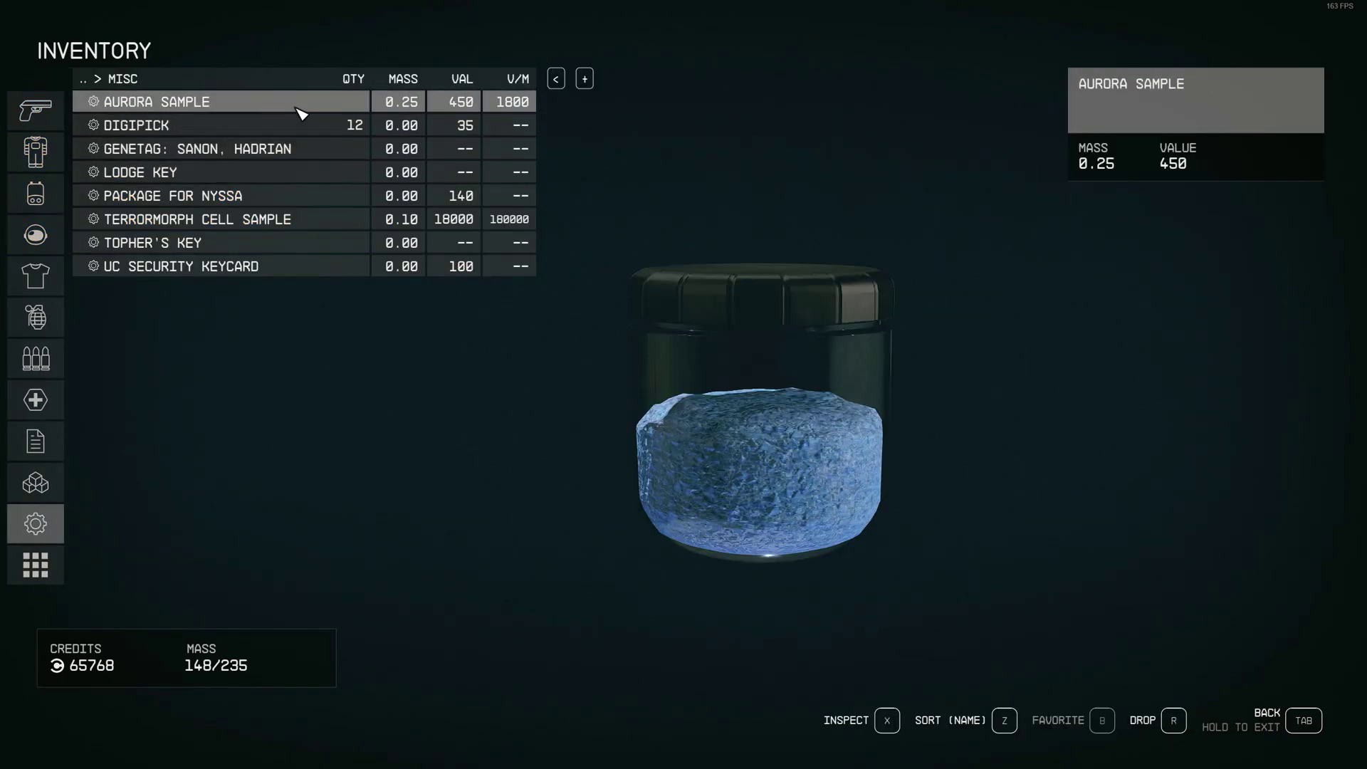
key("Tab")
left_click(253, 477)
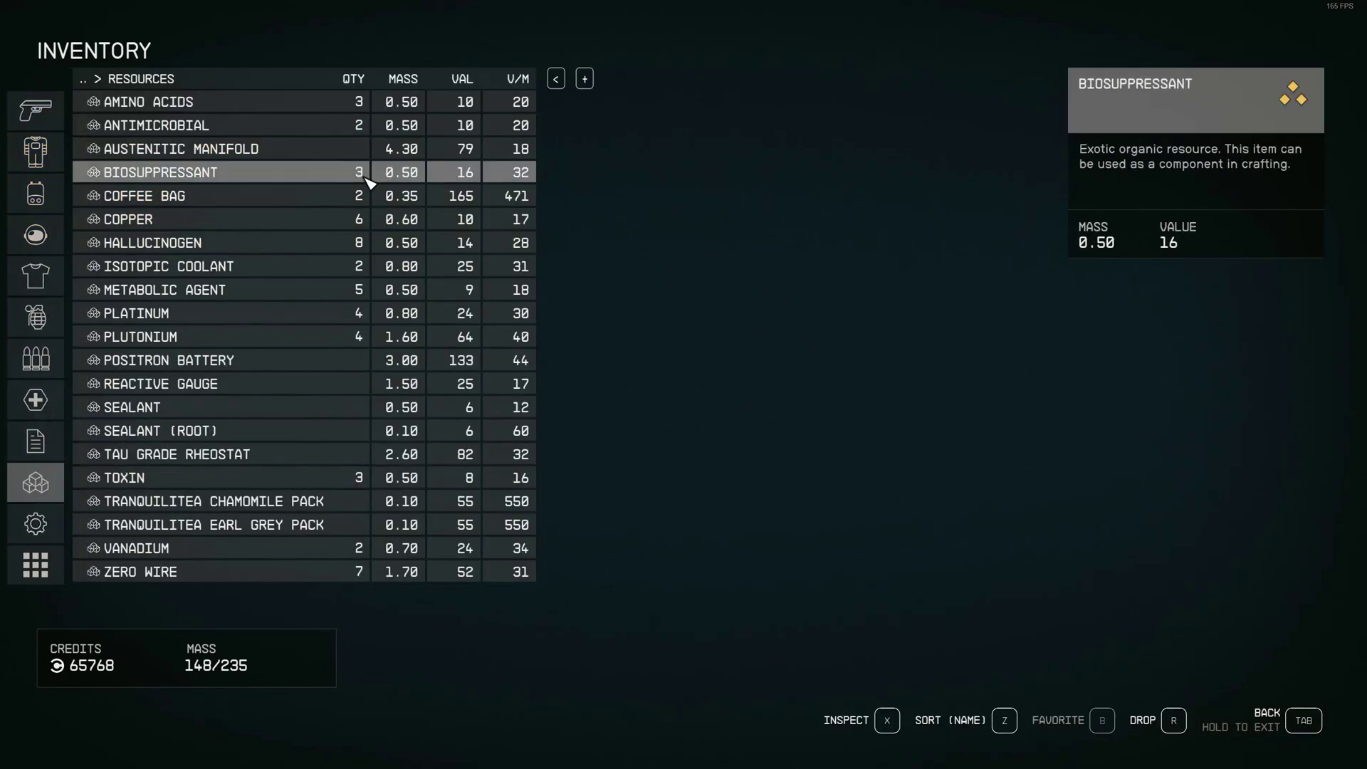
key("Tab")
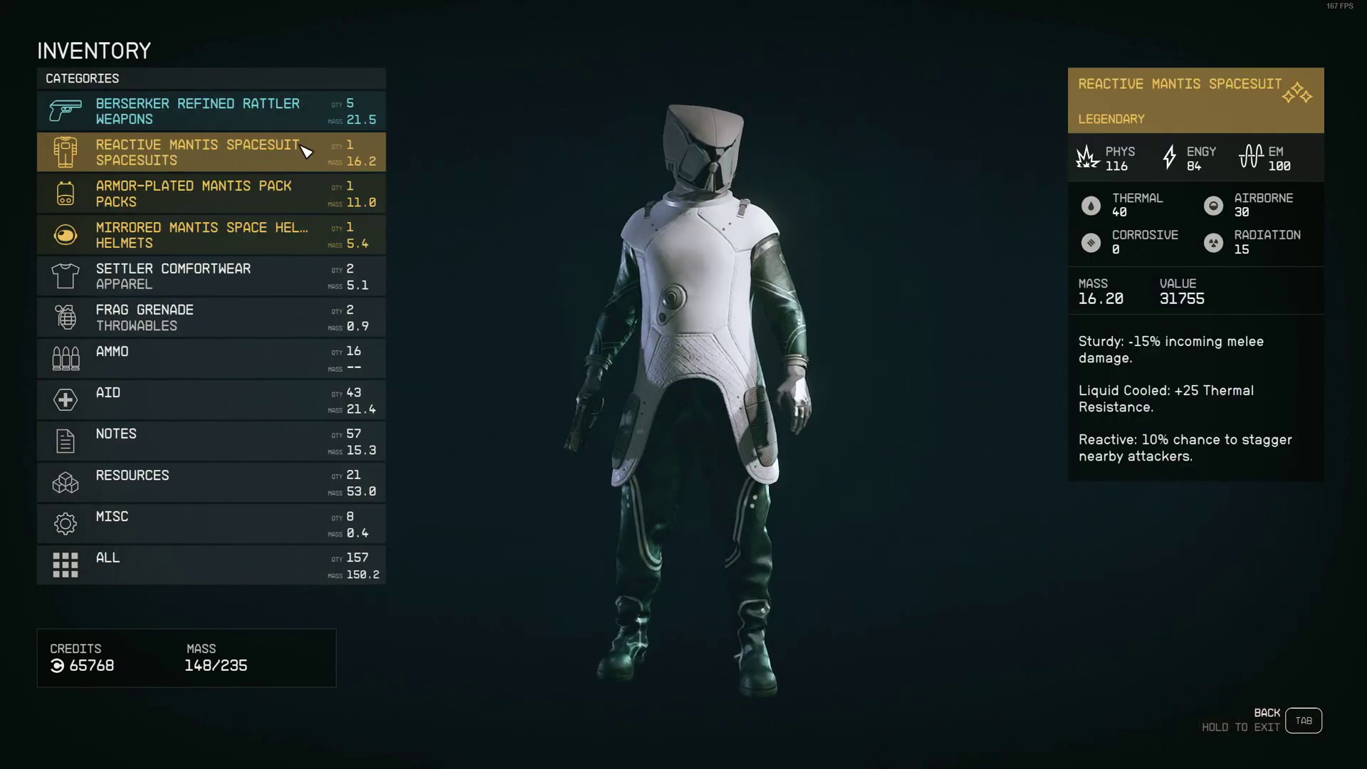
left_click(299, 121)
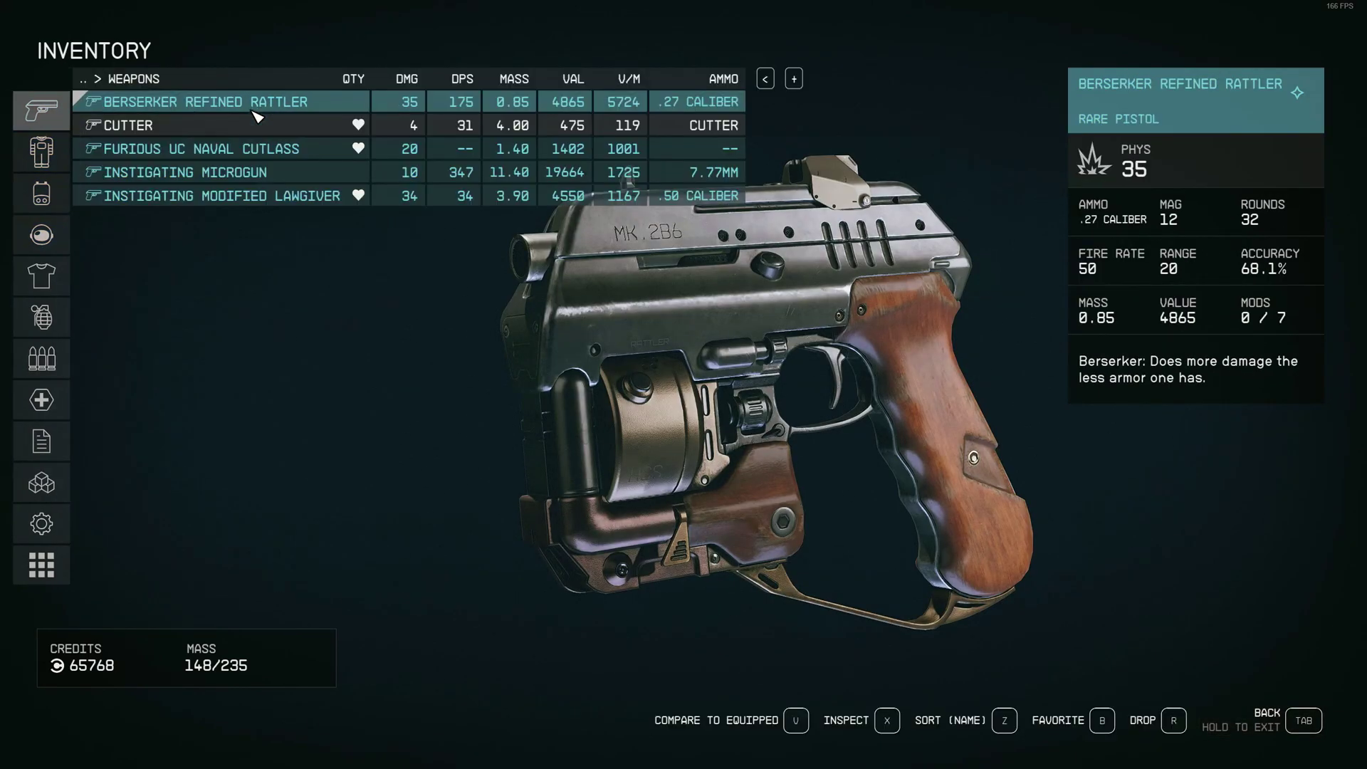
- Toggle the weapon stat columns, add then reset a MANUFACTURER column, and hide the columns
left_click(767, 80)
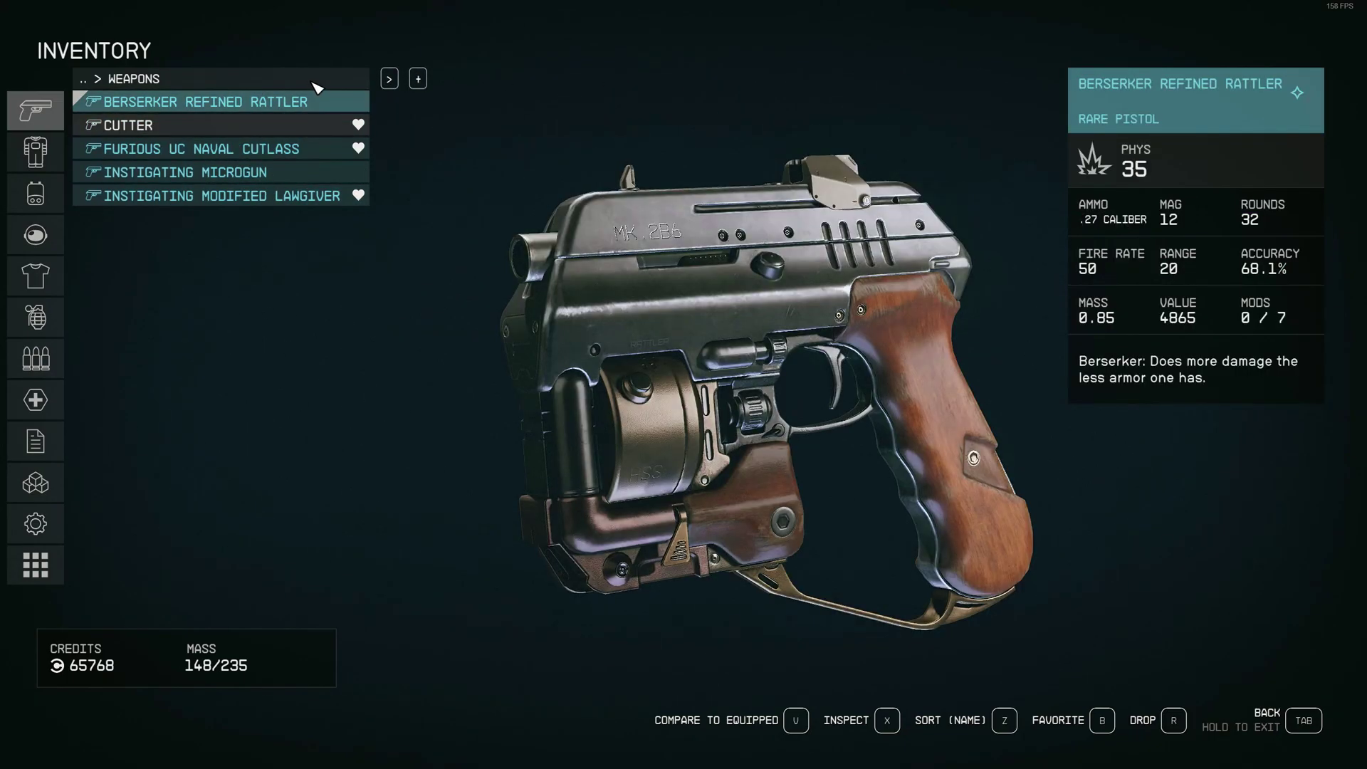
left_click(391, 80)
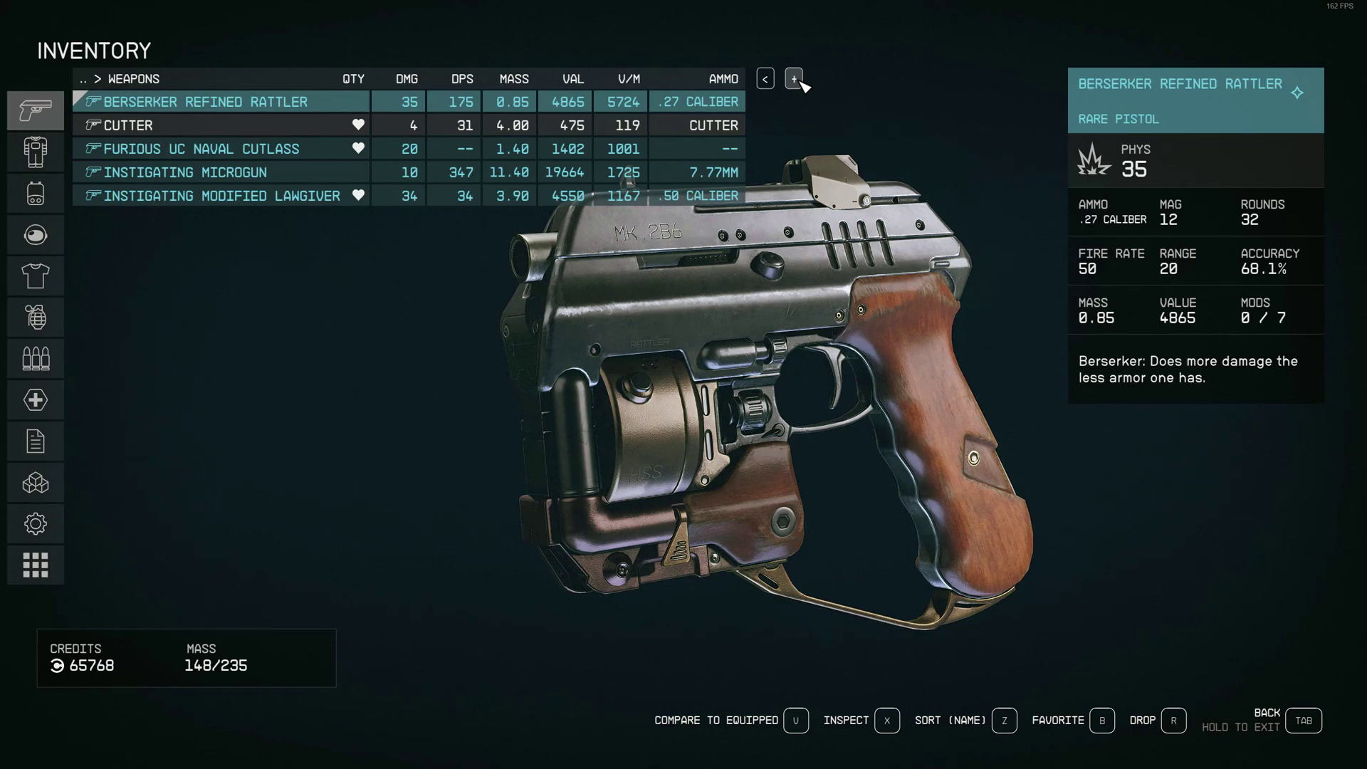
left_click(795, 80)
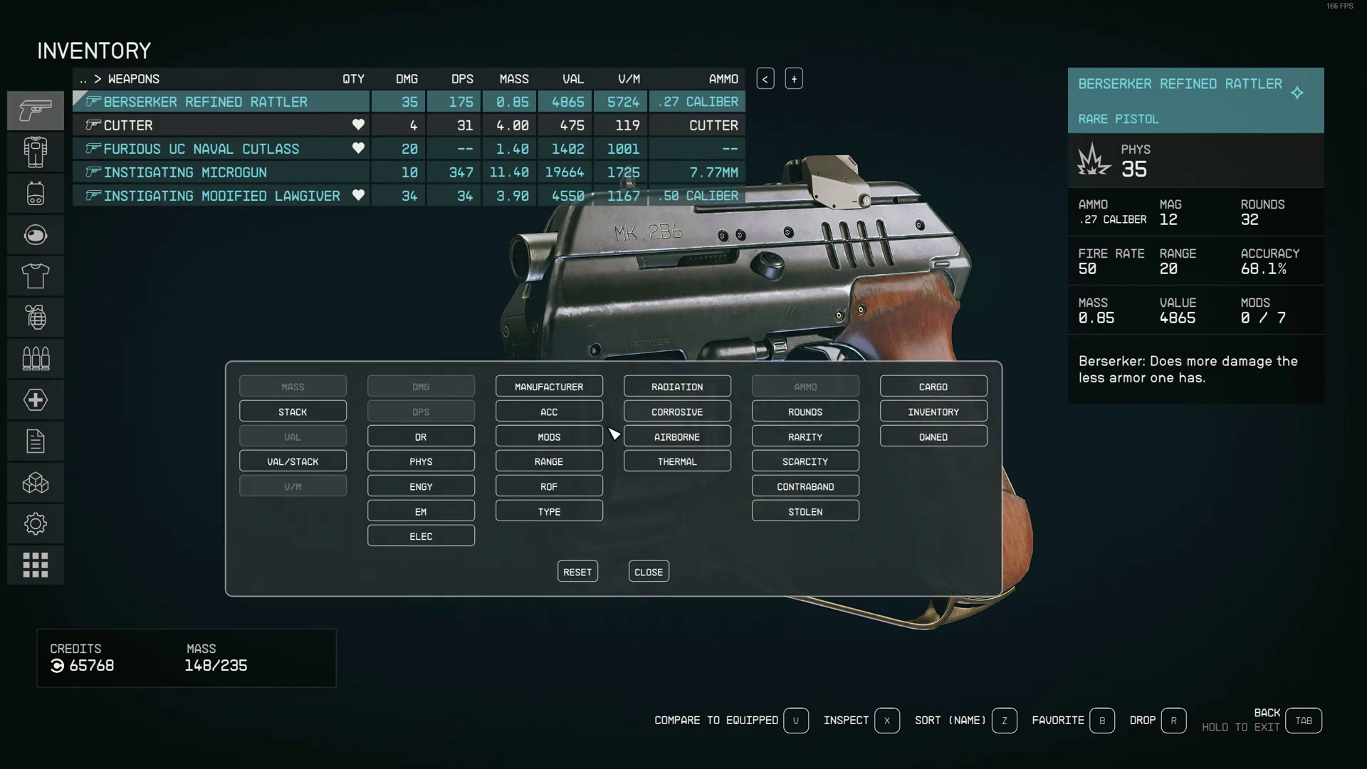
left_click(554, 390)
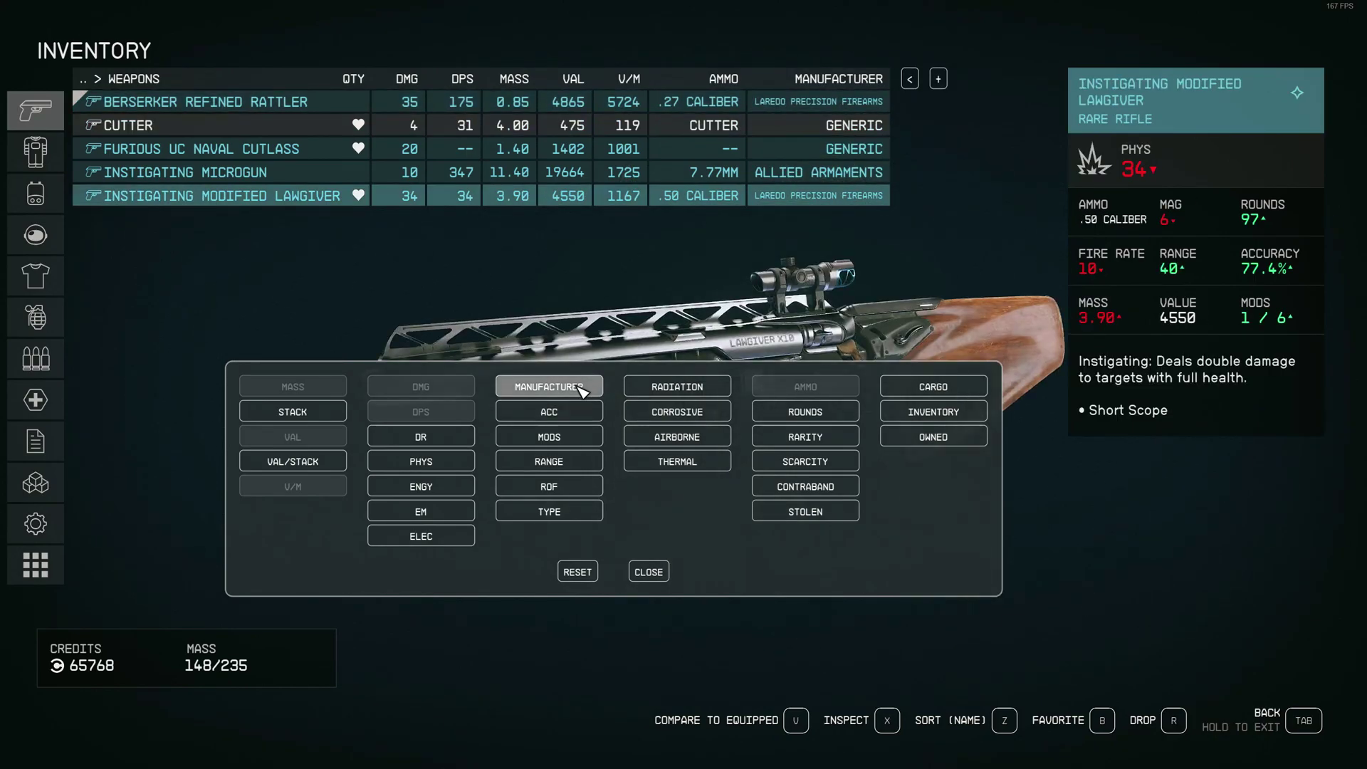
left_click(554, 390)
left_click(649, 572)
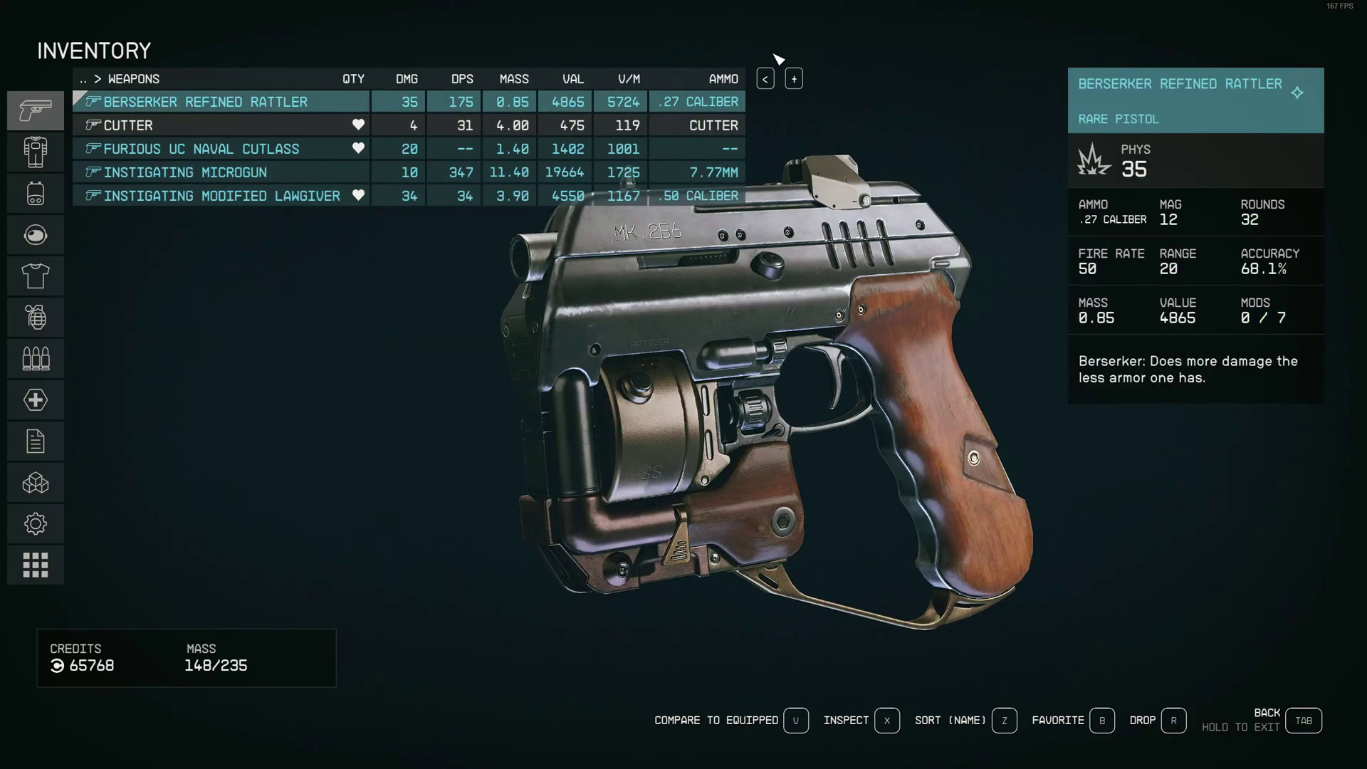
left_click(766, 79)
- Leave the inventory and walk across the starport toward the landed ship
key("Tab")
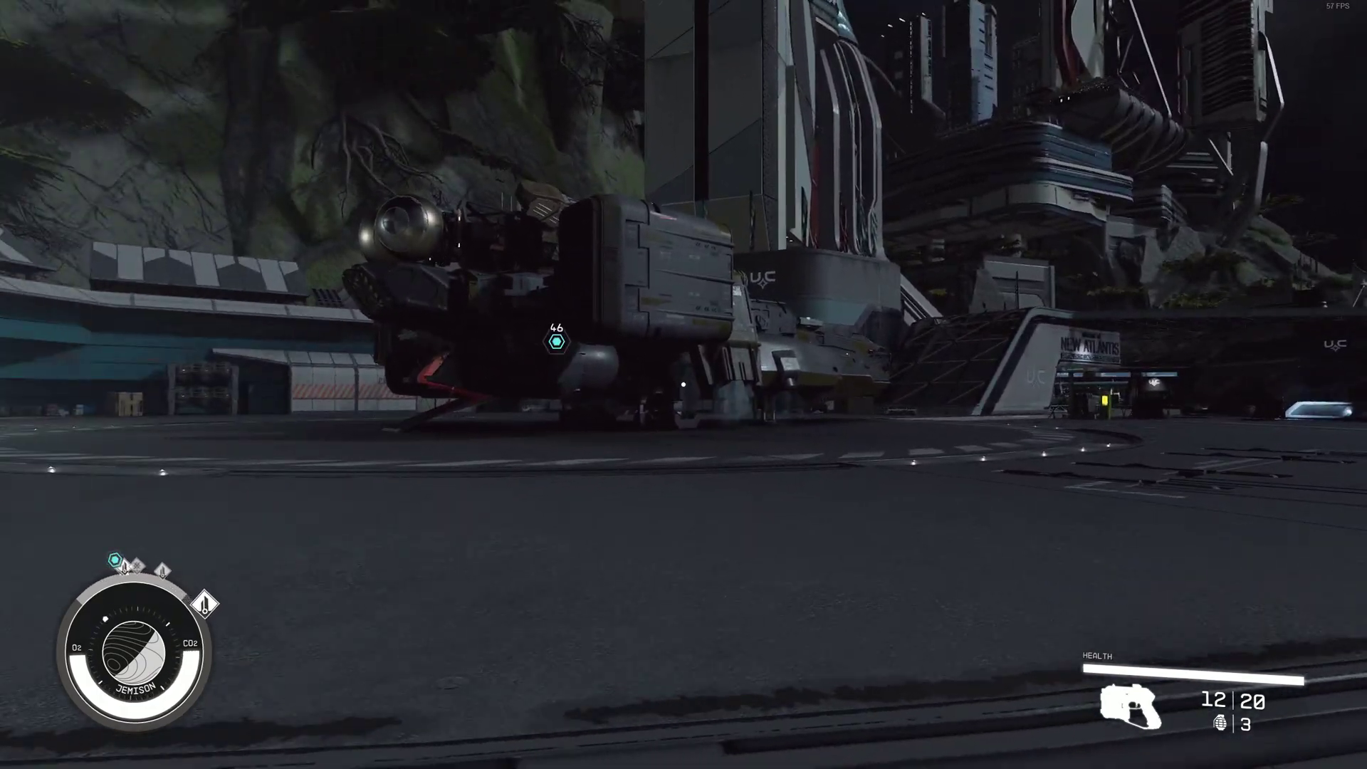
key("d")
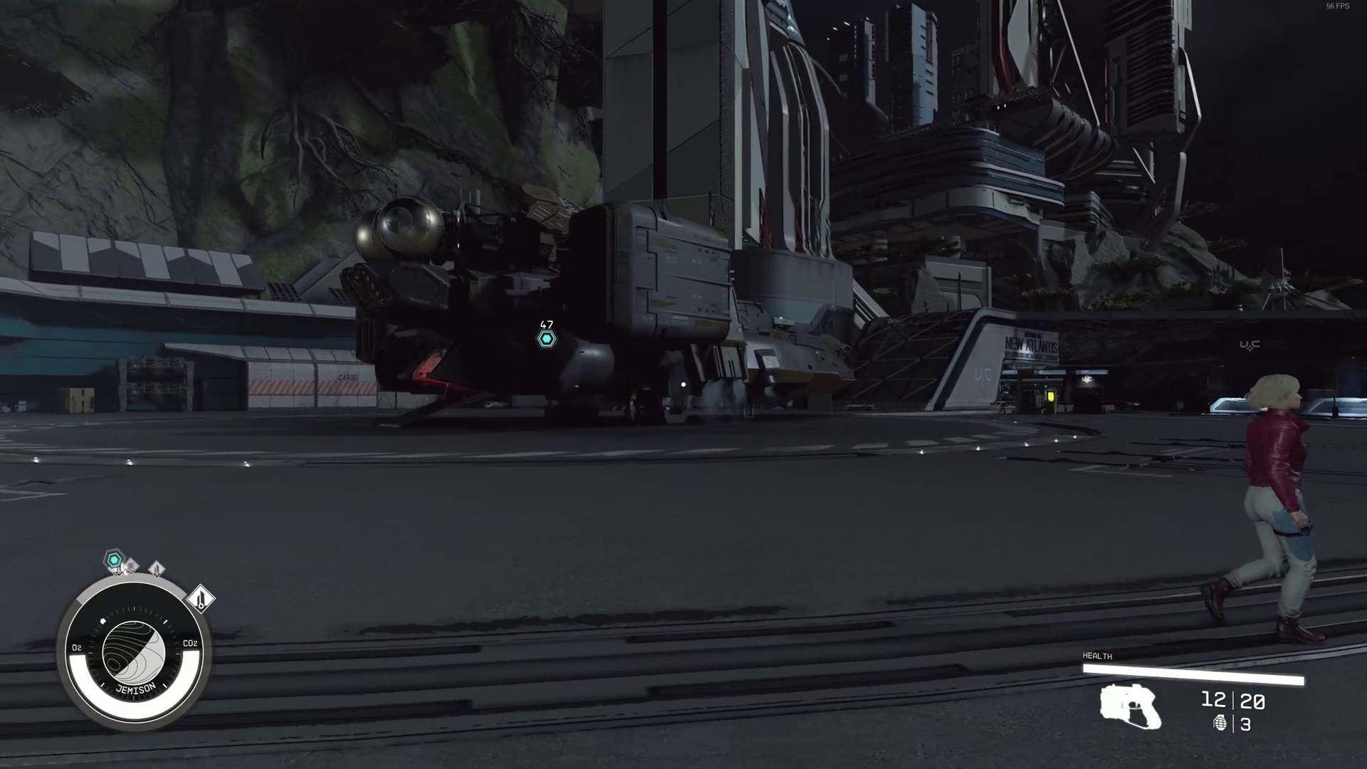
key("w")
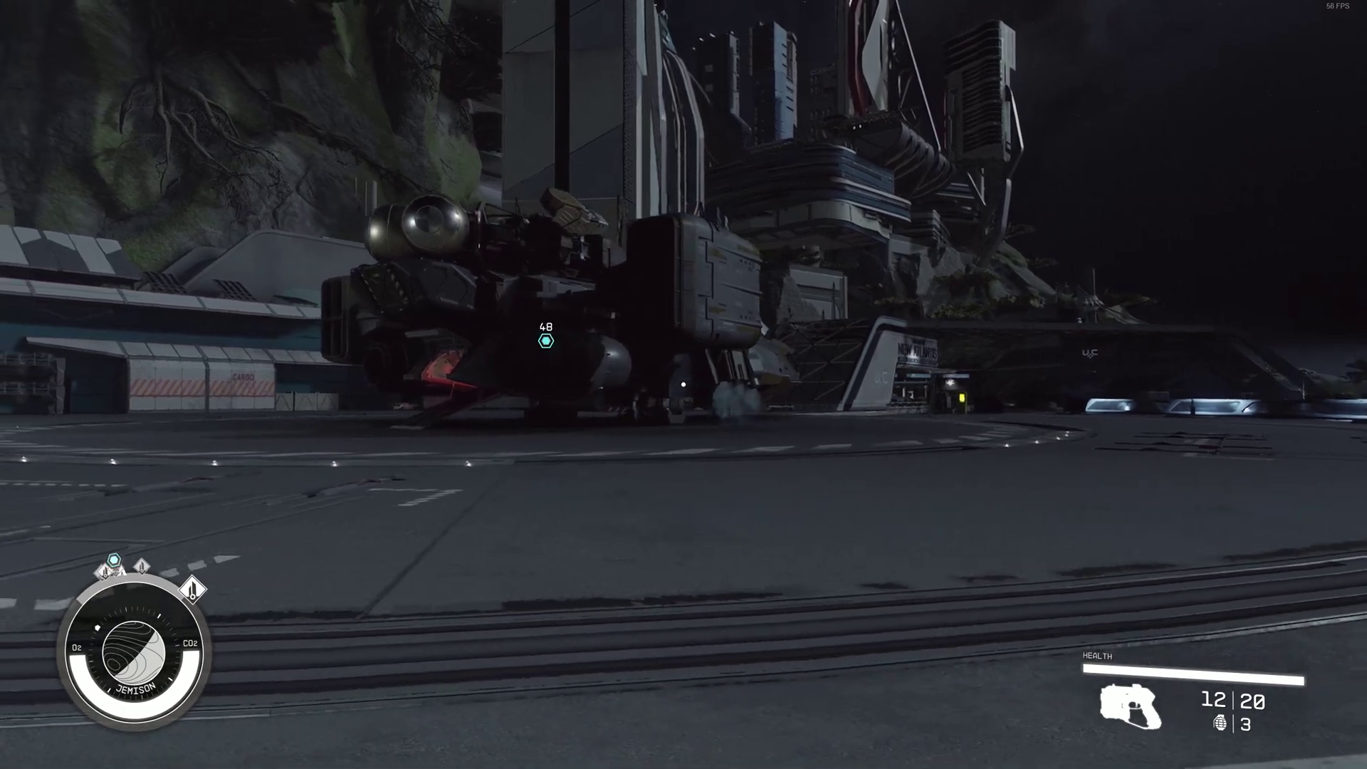
key("w")
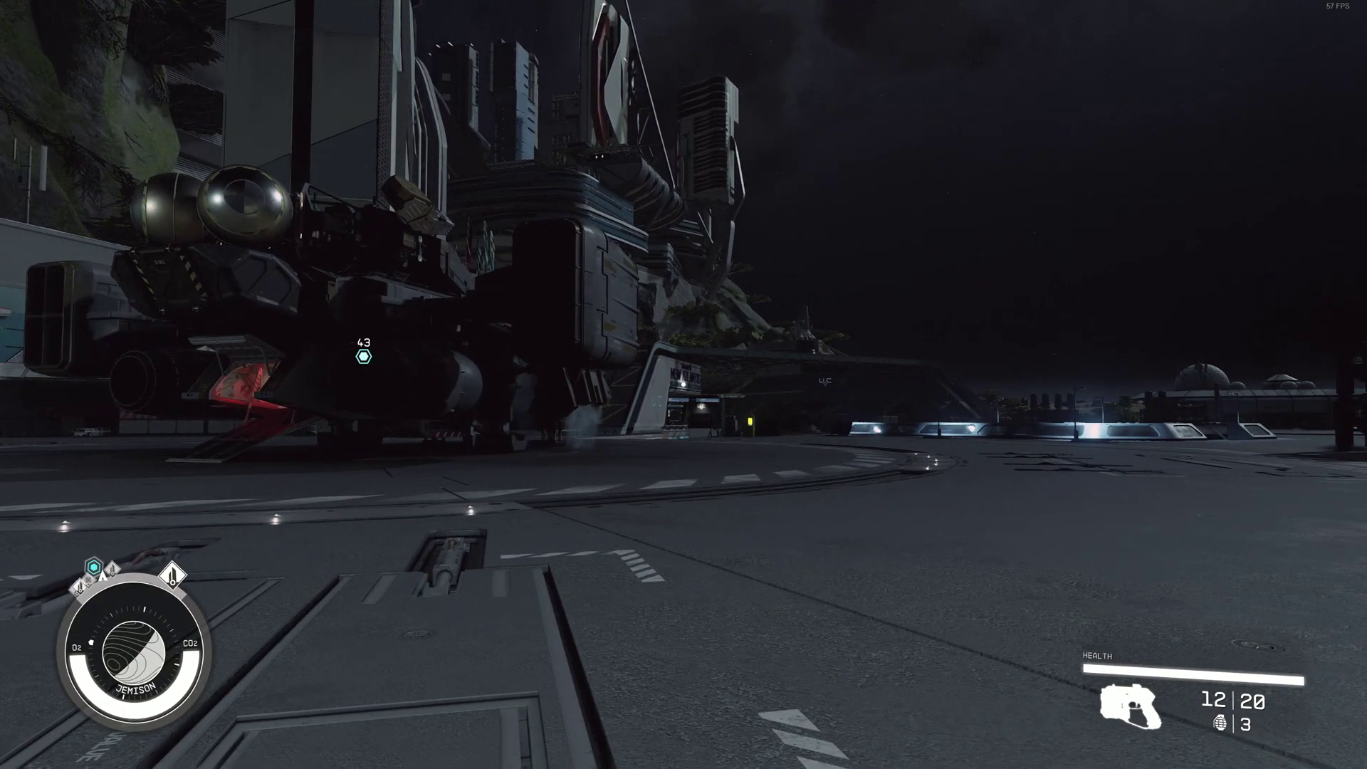
- View the starmap on Jemison zoomed out to Alpha Centauri, then return to the game
key("m")
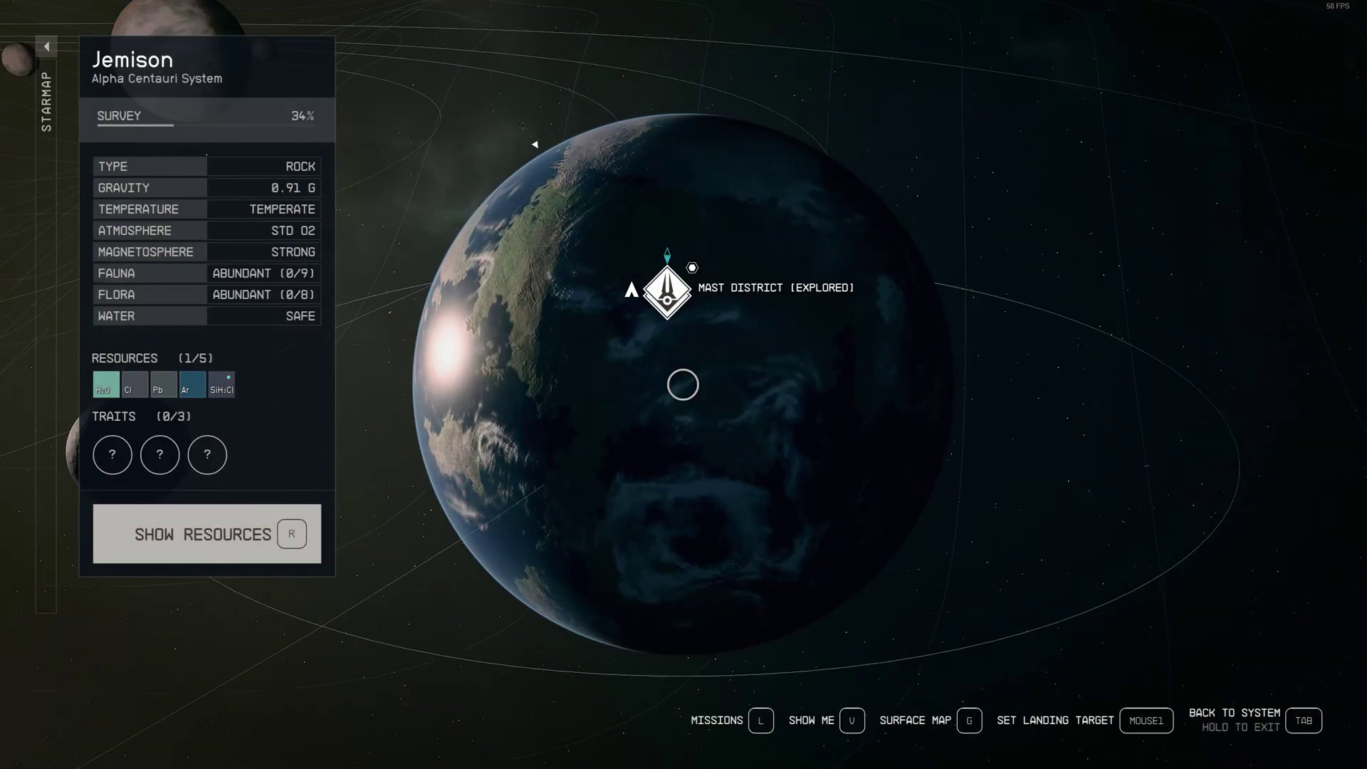
key("Tab")
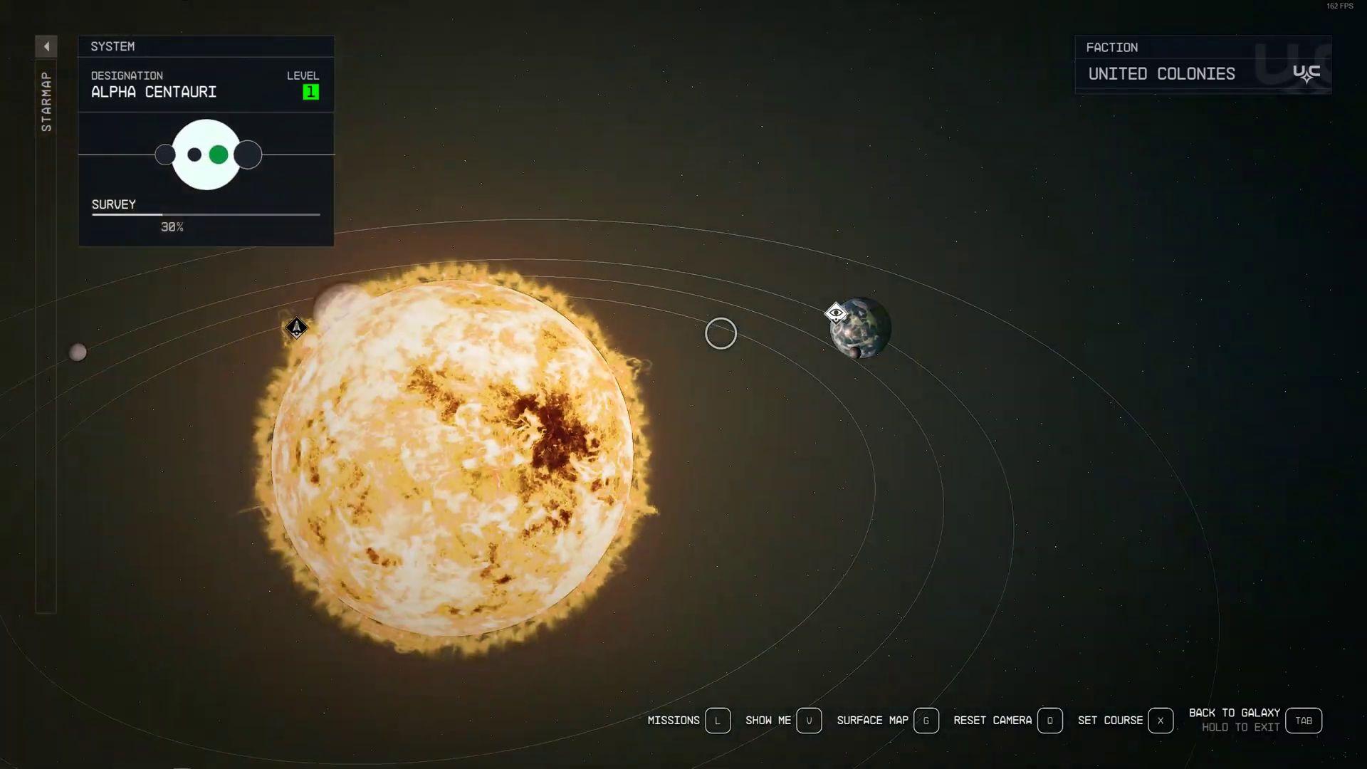
key("Tab")
key("Tab")
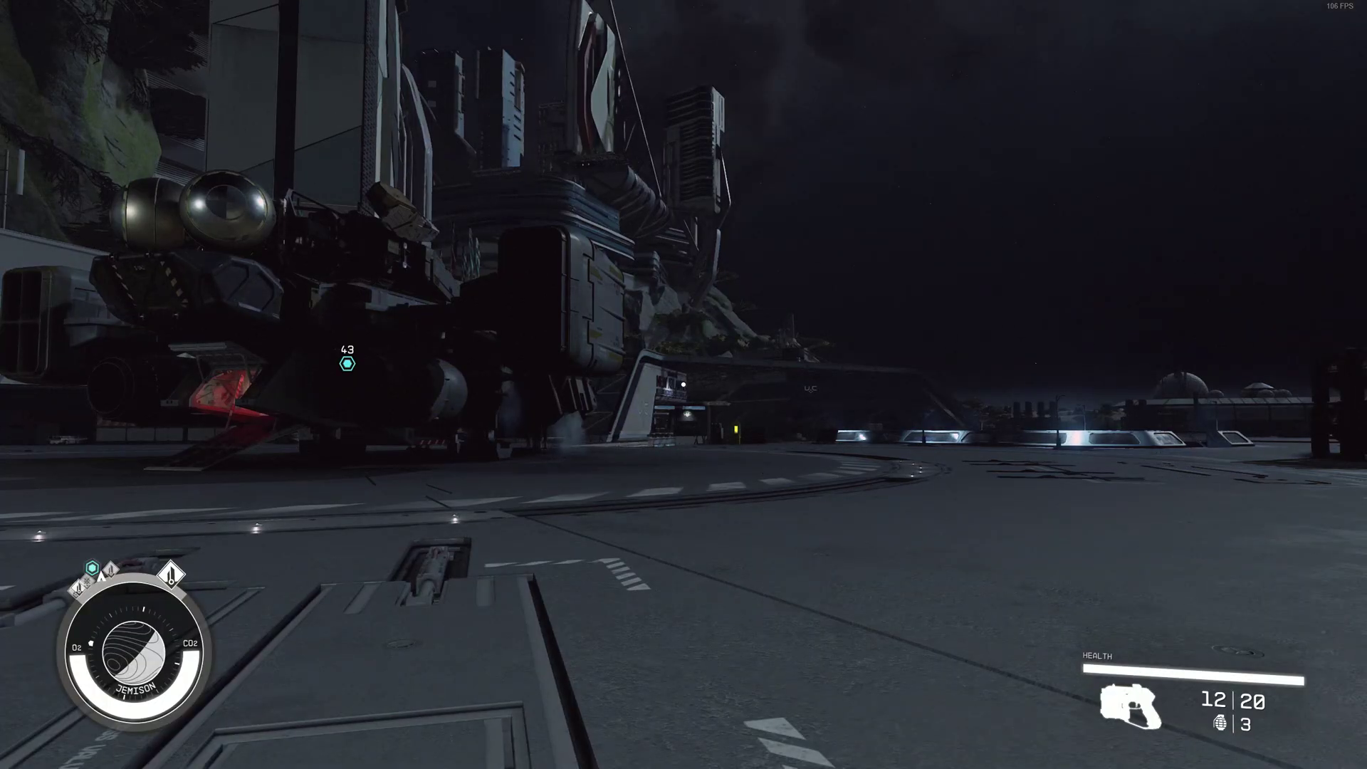
key("Tab")
key("Tab")
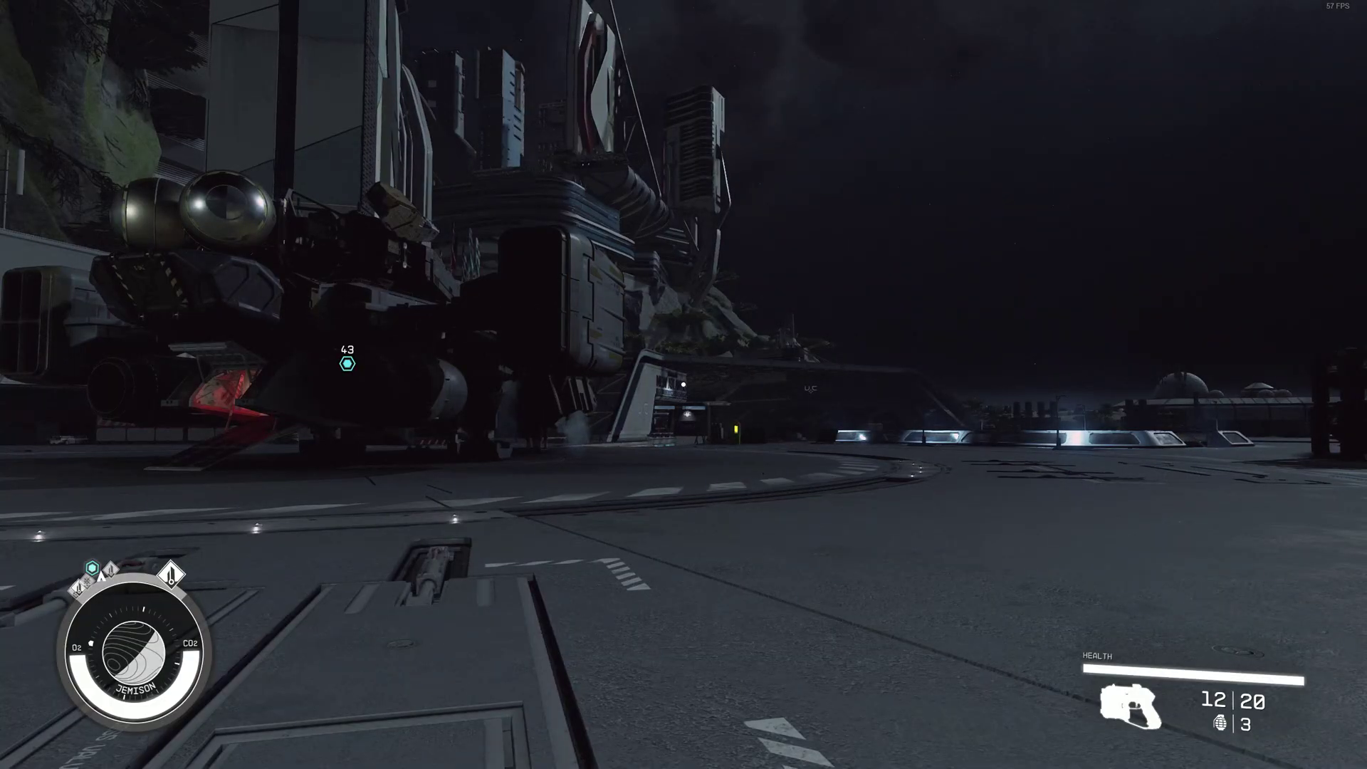
- Check the missions list in the data menu, then walk toward the docked ship
key("Tab")
key("Tab")
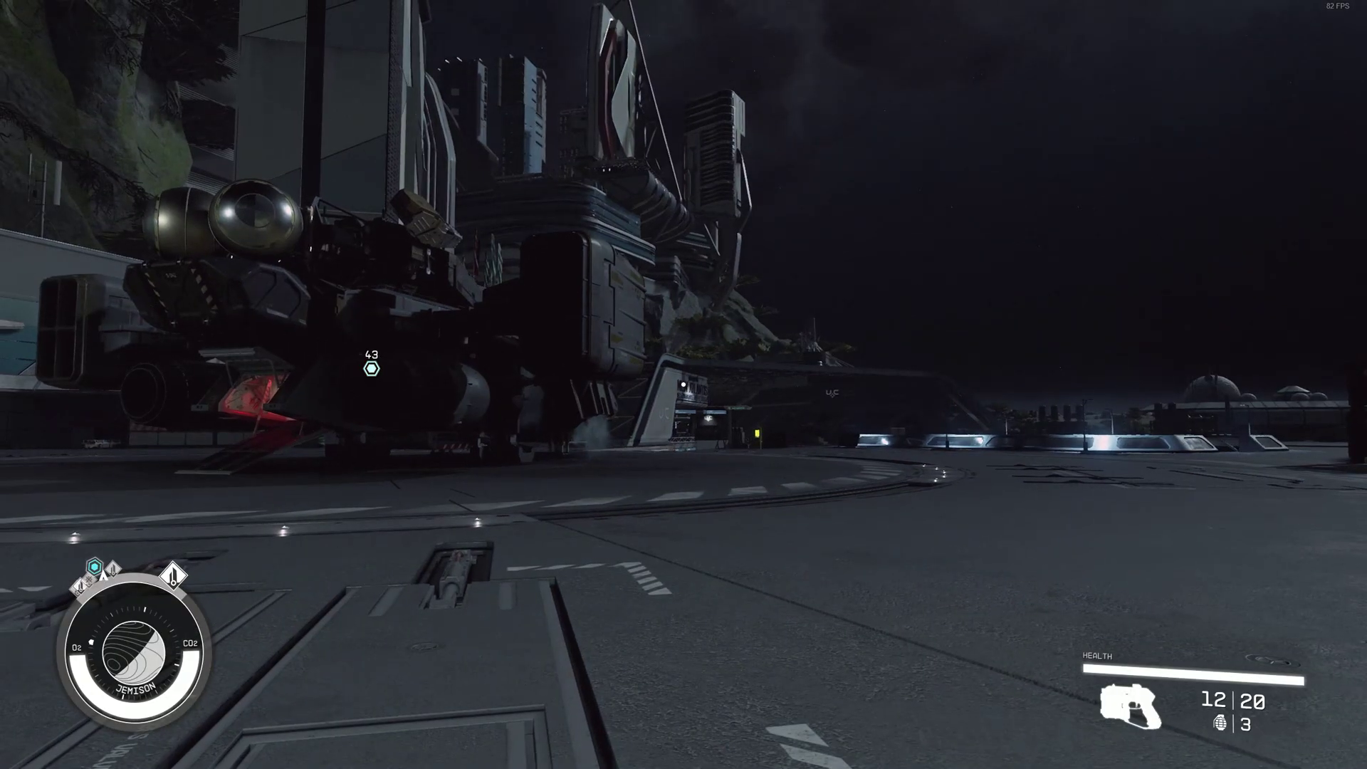
key("Tab")
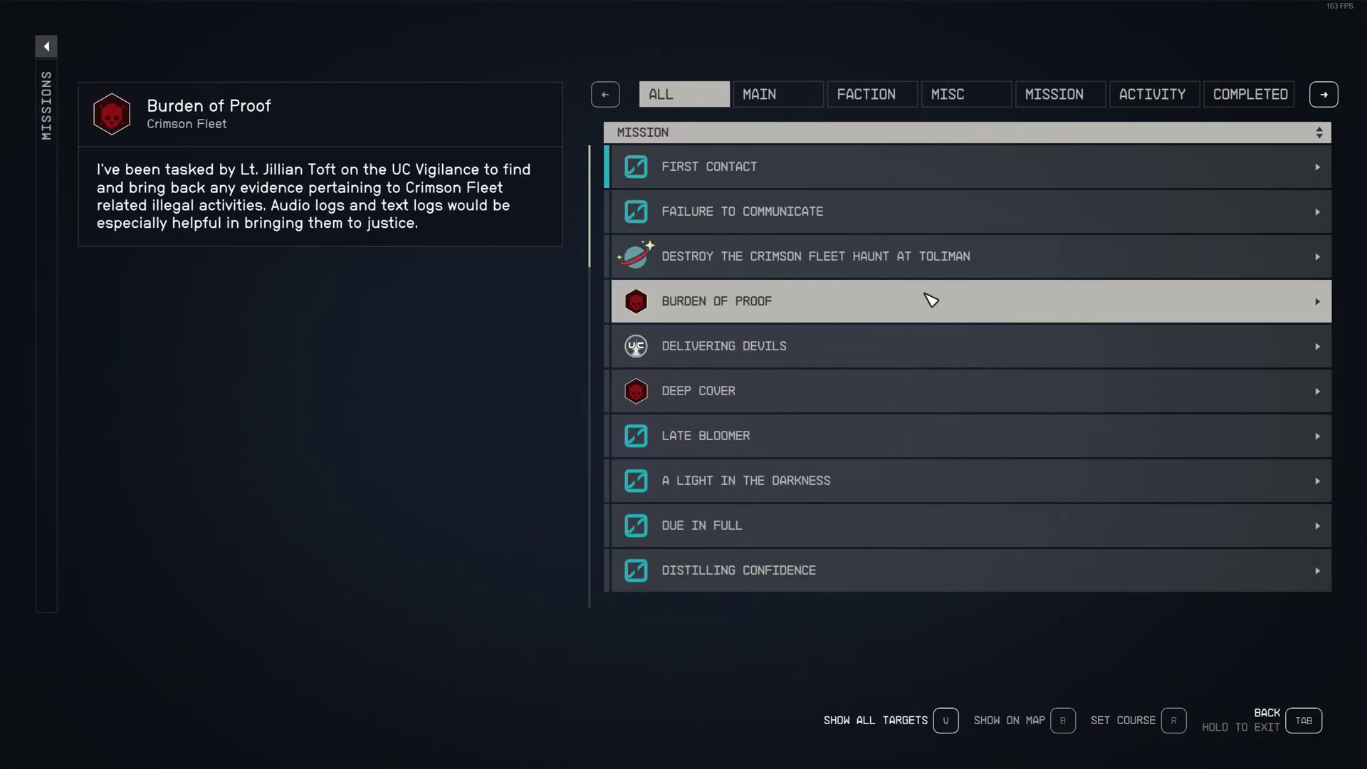
key("Tab")
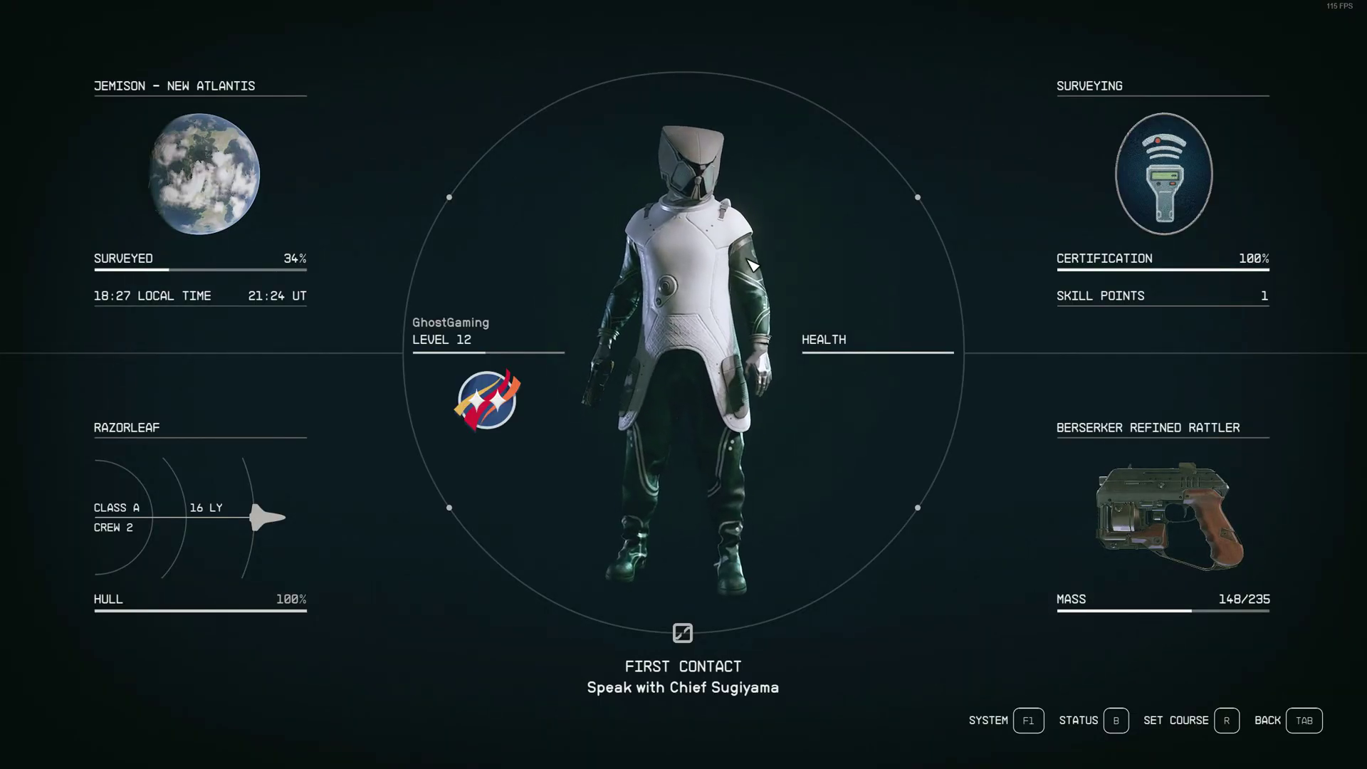
key("Tab")
key("p")
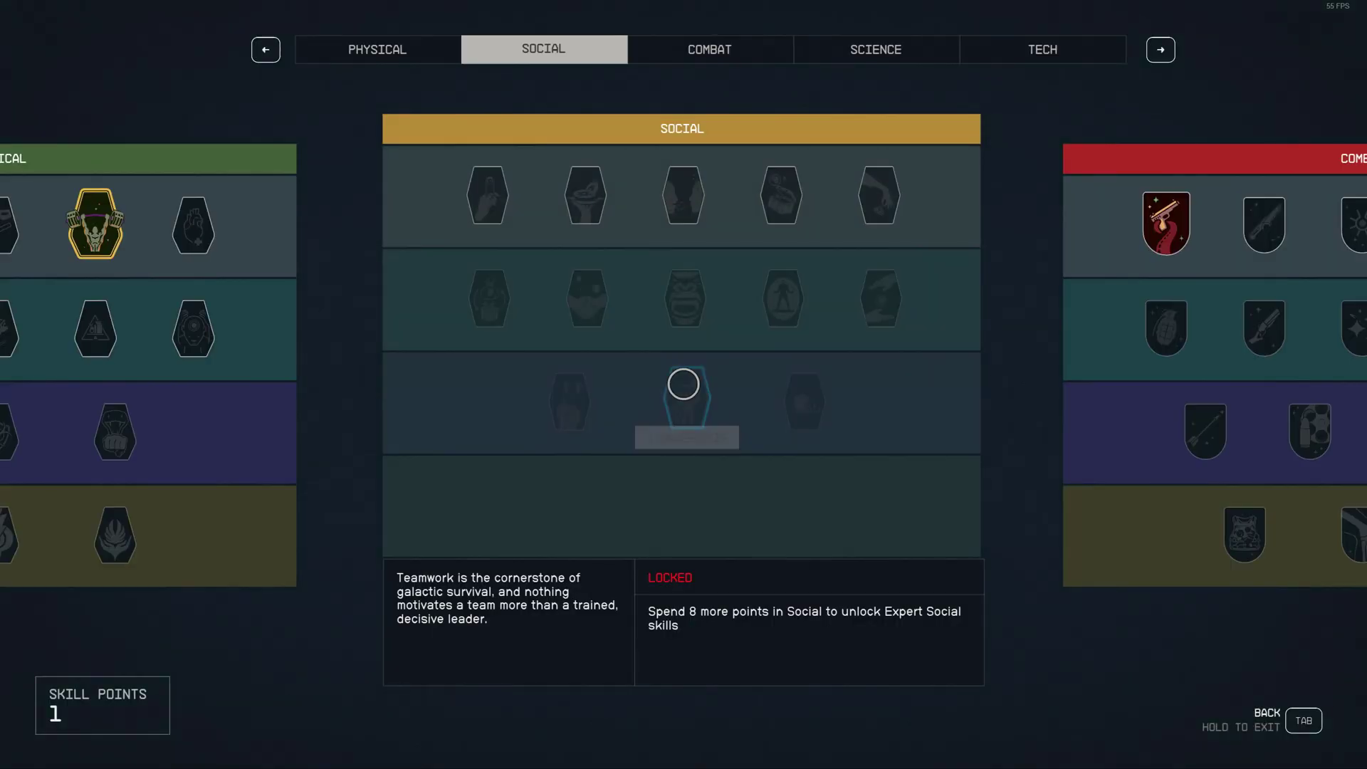
key("Tab")
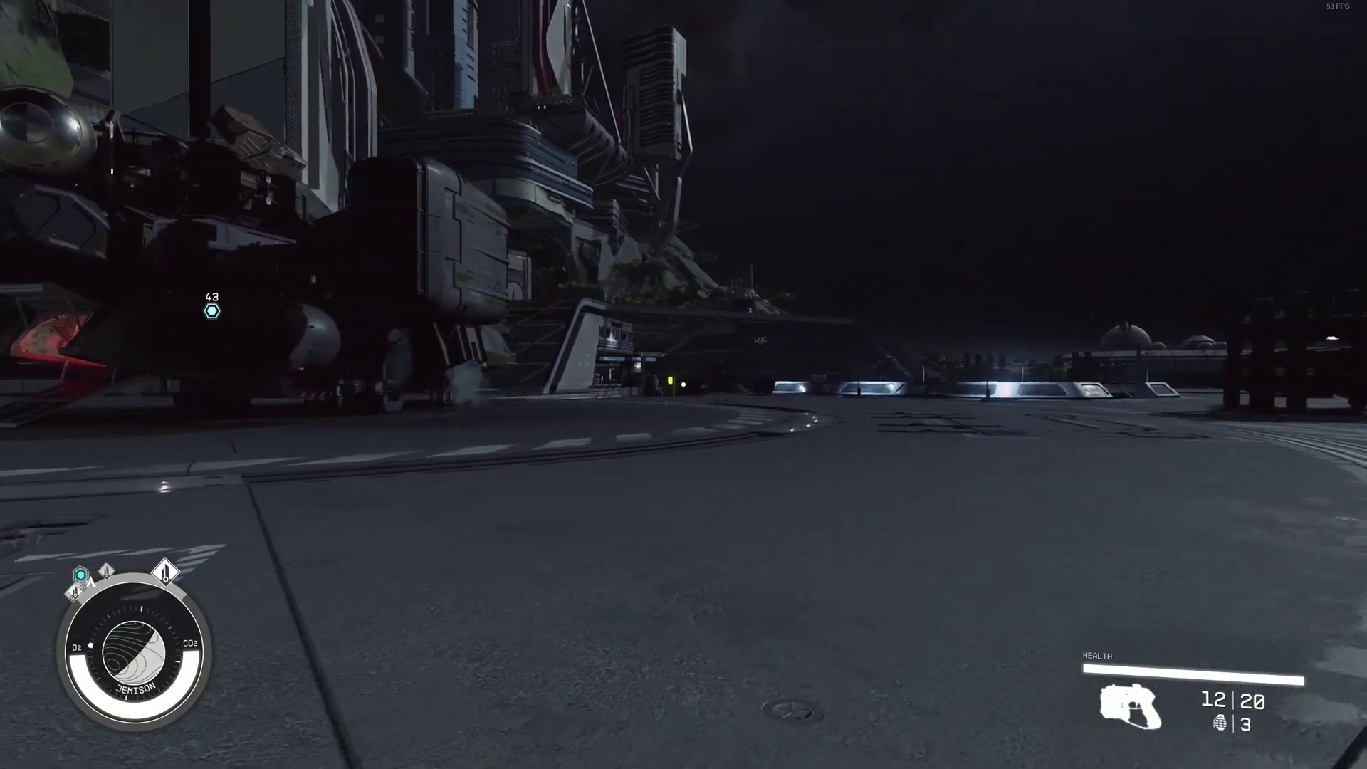
key("w")
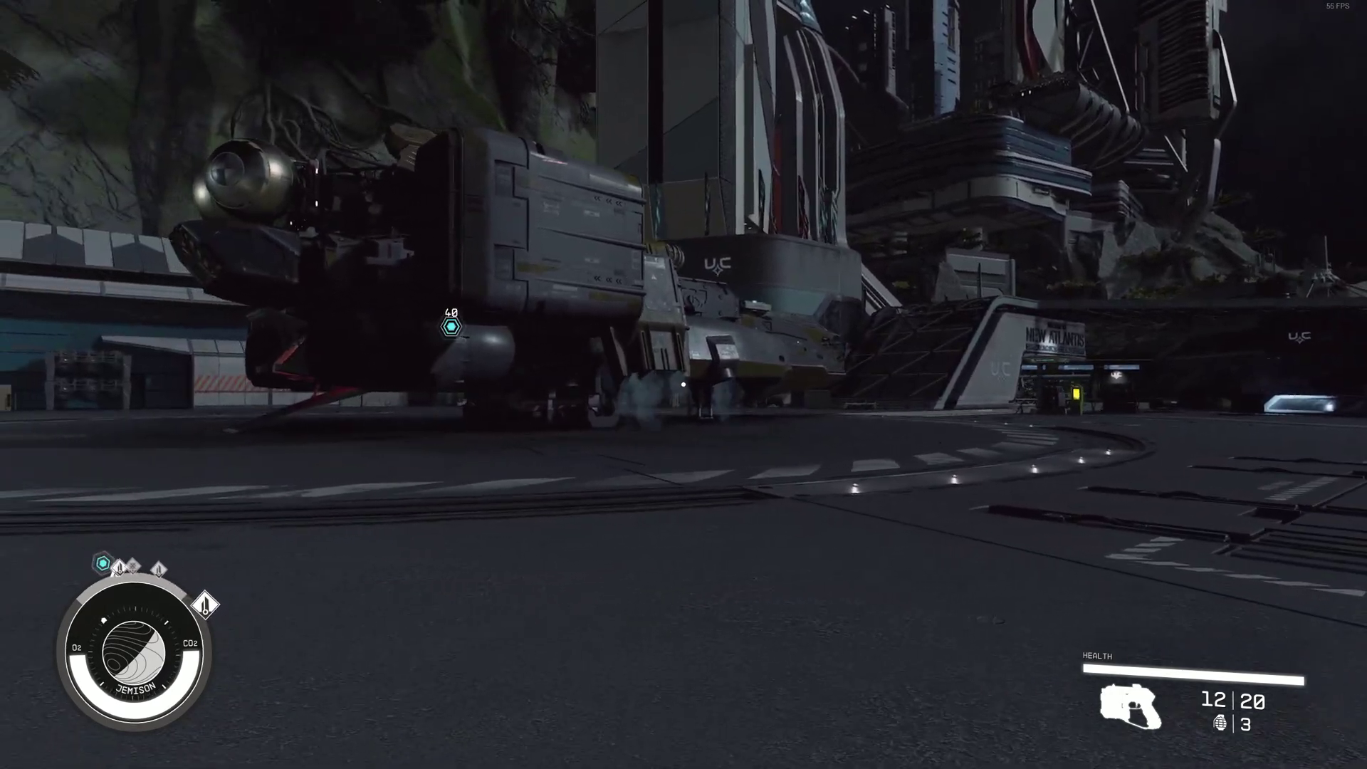
- Click through the Physical, Social, Combat, Science and Tech skill trees
key("p")
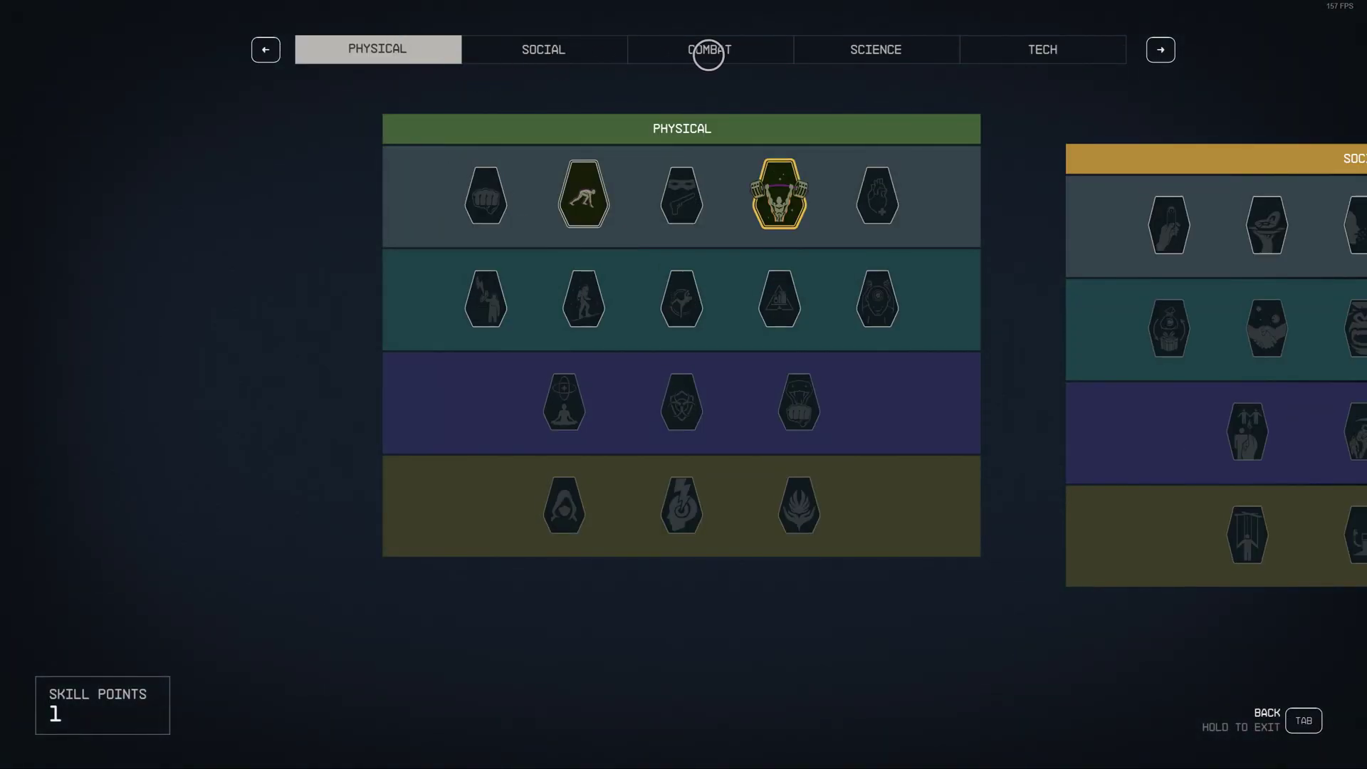
left_click(709, 52)
left_click(442, 49)
left_click(839, 49)
left_click(972, 51)
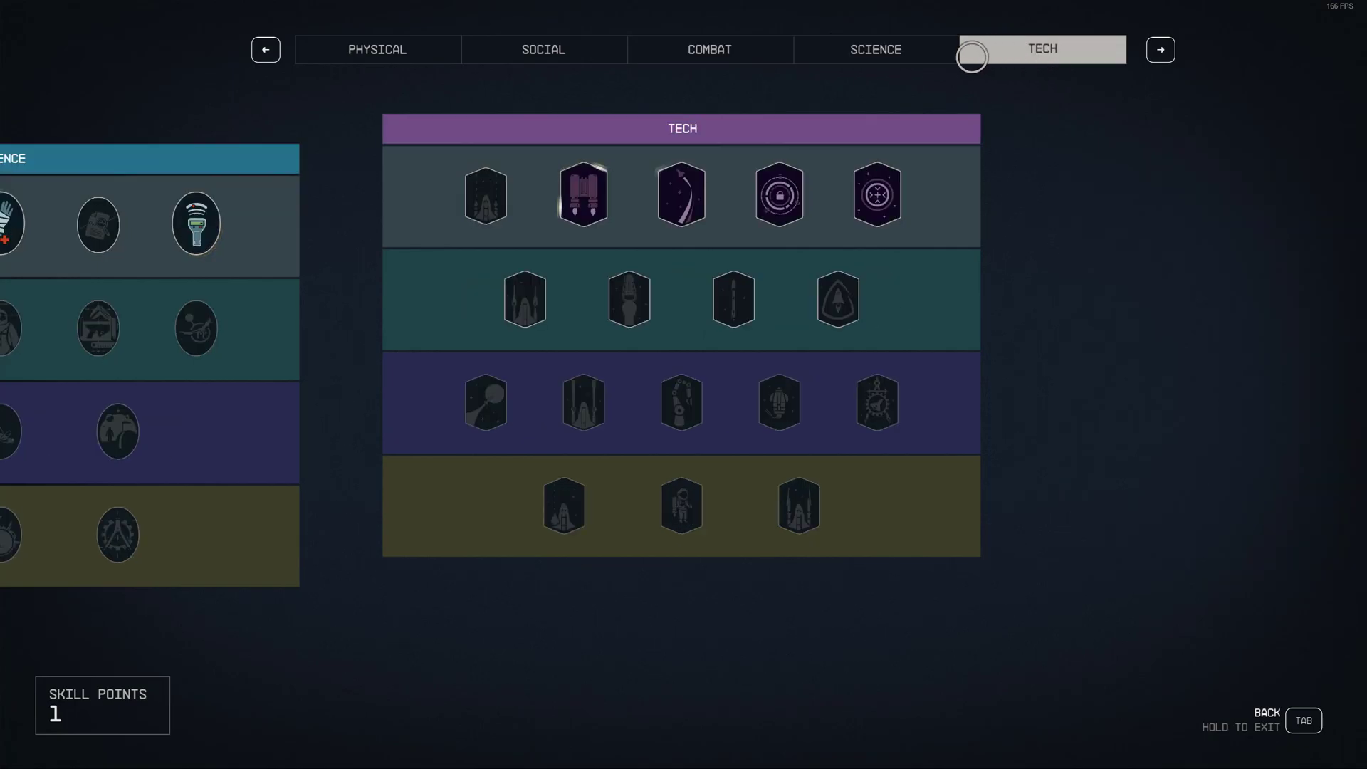
left_click(668, 52)
left_click(372, 46)
left_click(668, 52)
left_click(842, 50)
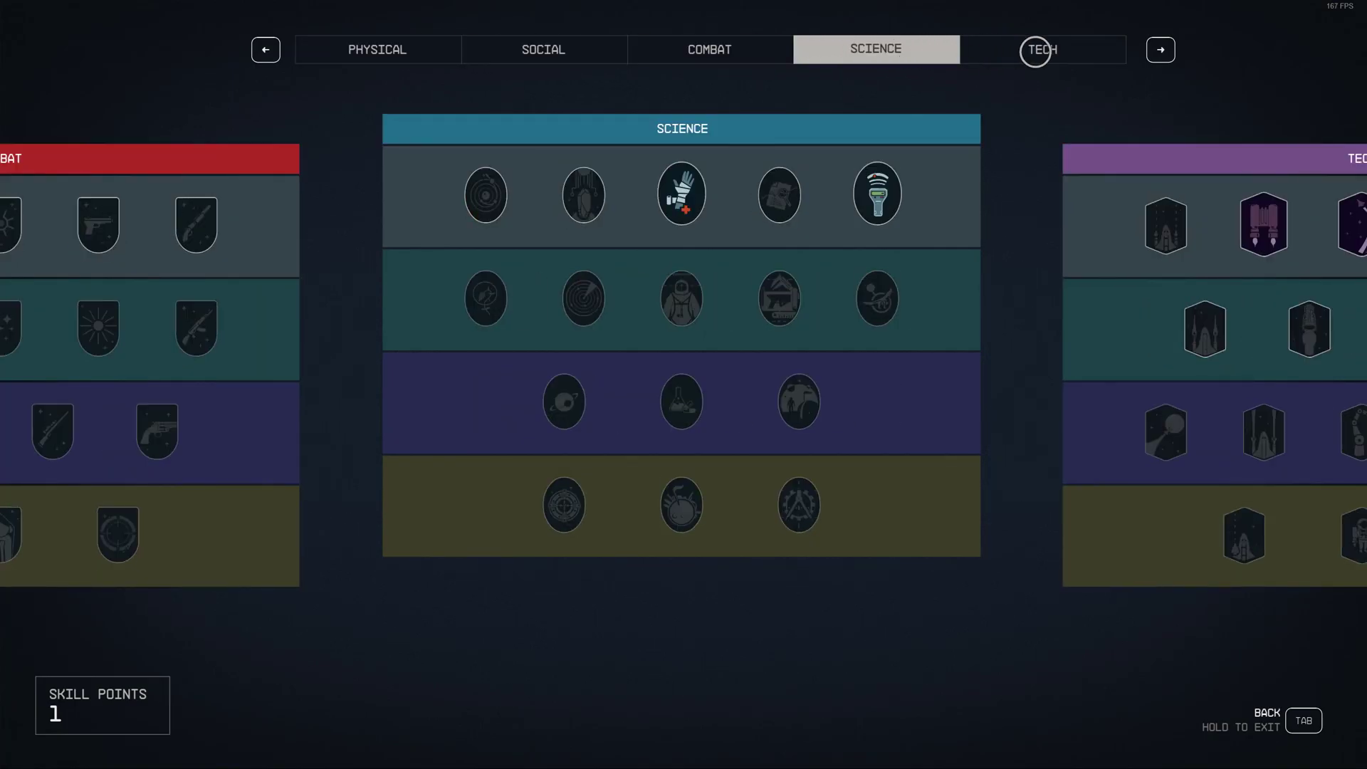
left_click(544, 48)
left_click(712, 49)
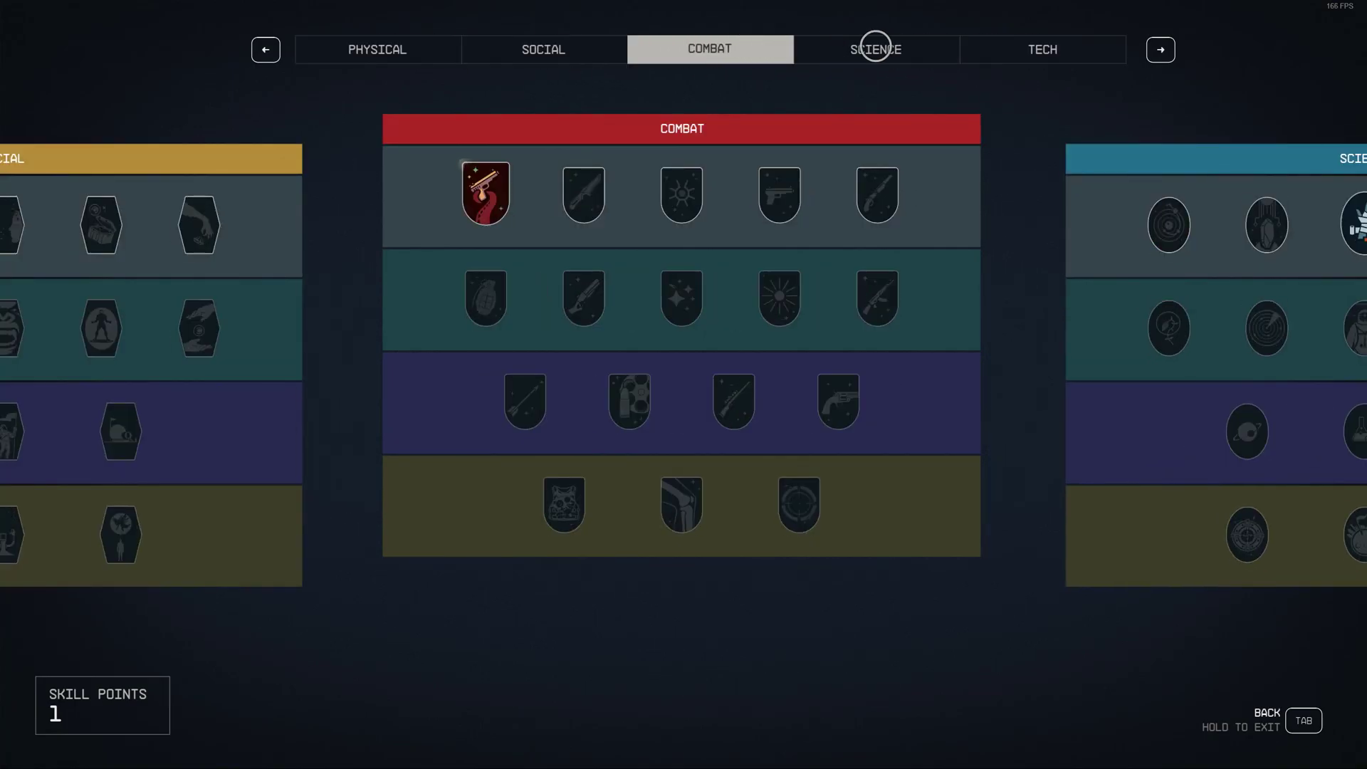
left_click(876, 47)
left_click(1012, 49)
left_click(897, 49)
left_click(716, 49)
- Step between skill trees with the arrow keys and tabs, then leave the skills screen
key("Left")
key("Left")
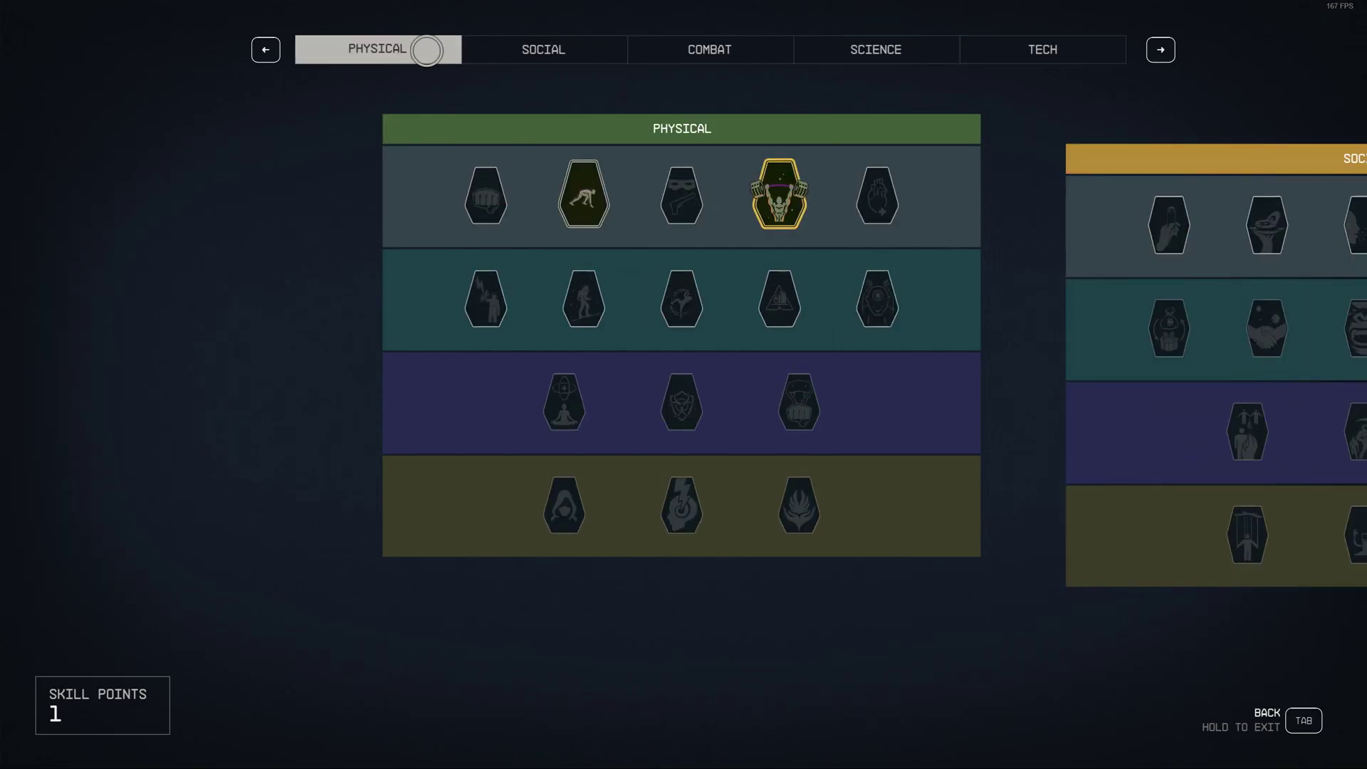
left_click(712, 49)
left_click(1011, 49)
left_click(876, 49)
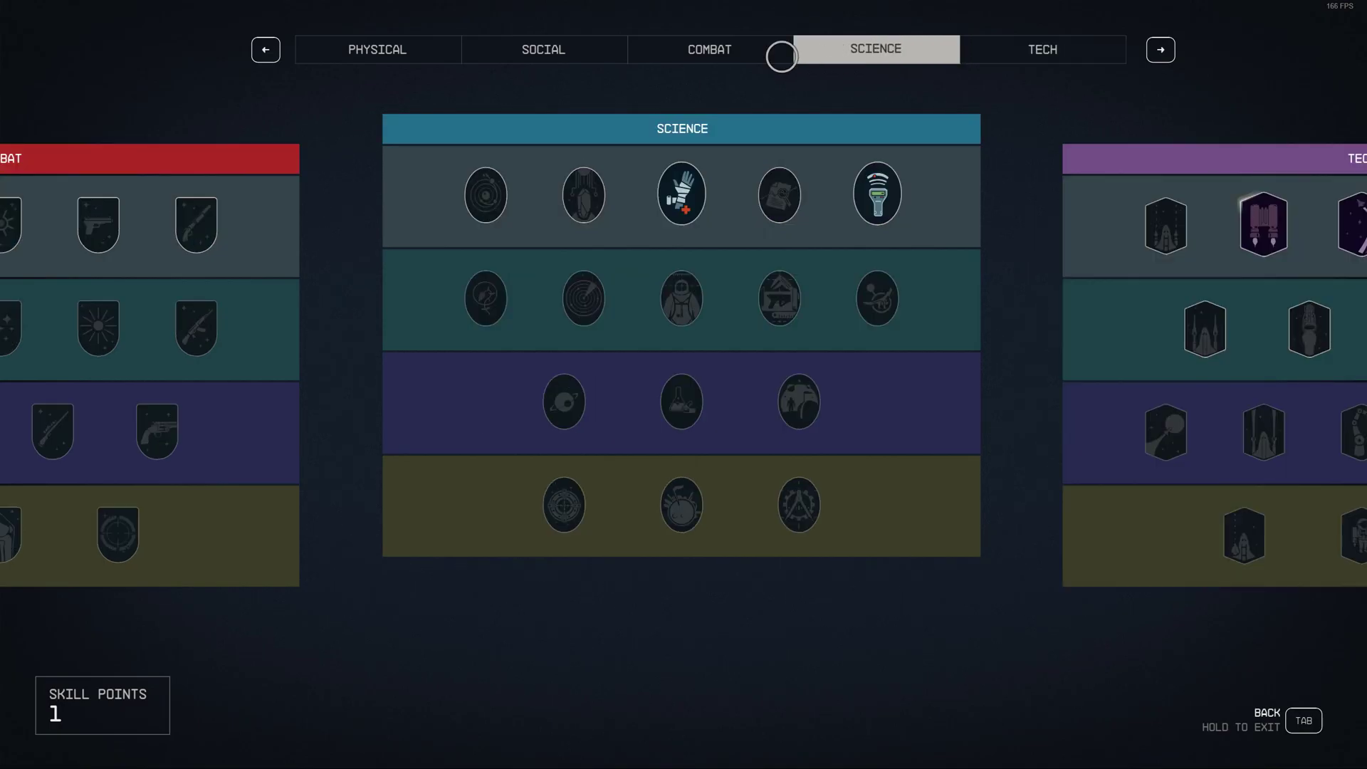
left_click(712, 49)
key("Left")
key("Left")
key("Right")
key("Right")
key("Right")
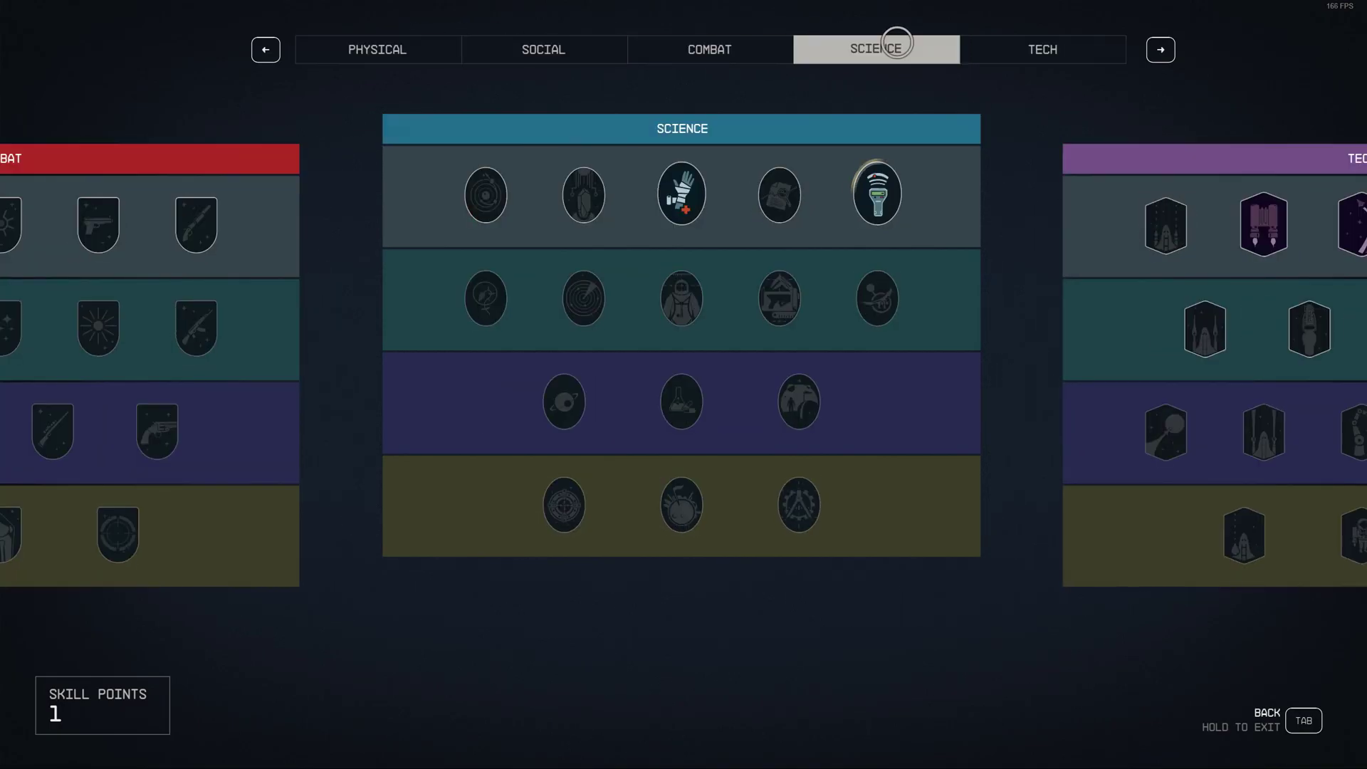
key("Right")
key("Left")
key("Left")
key("Tab")
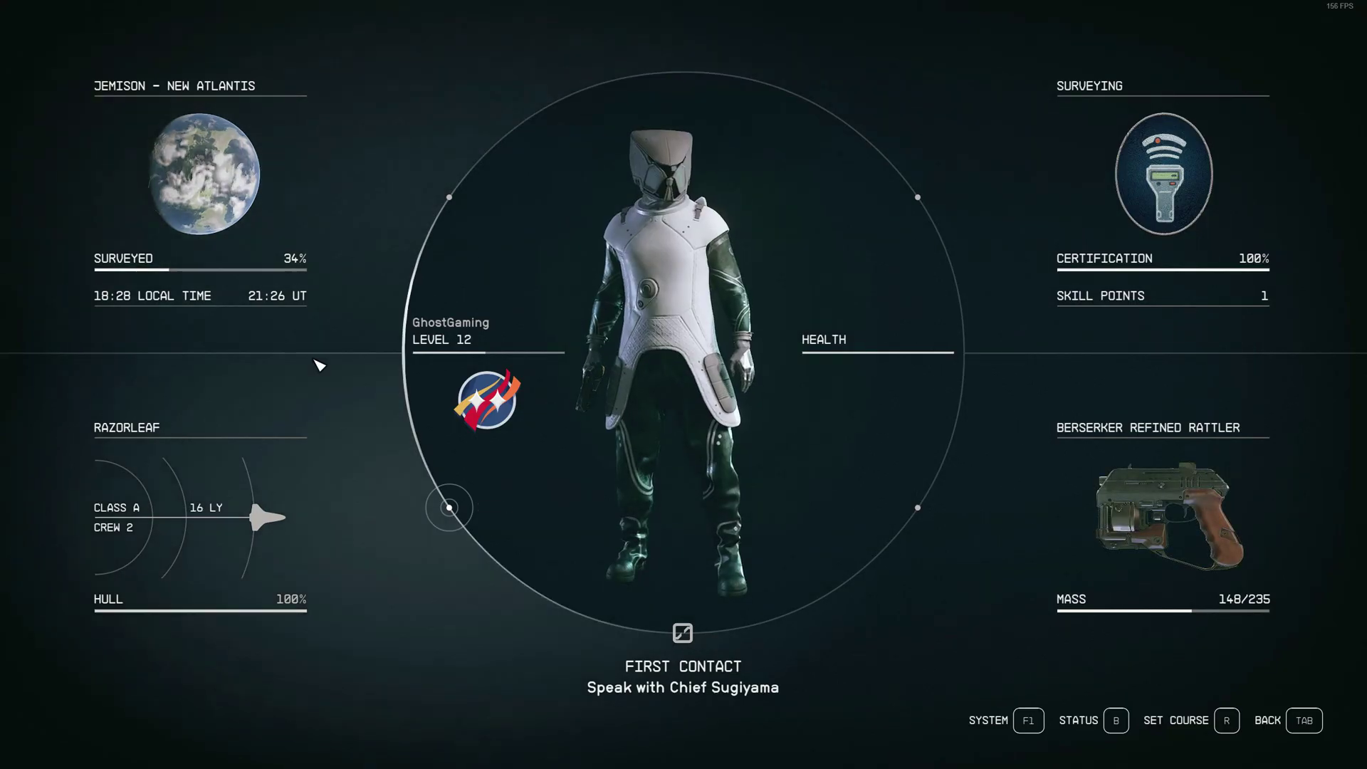
- Reopen the starmap zoomed out to Alpha Centauri, then briefly open and close the inventory
key("m")
key("Tab")
key("Tab")
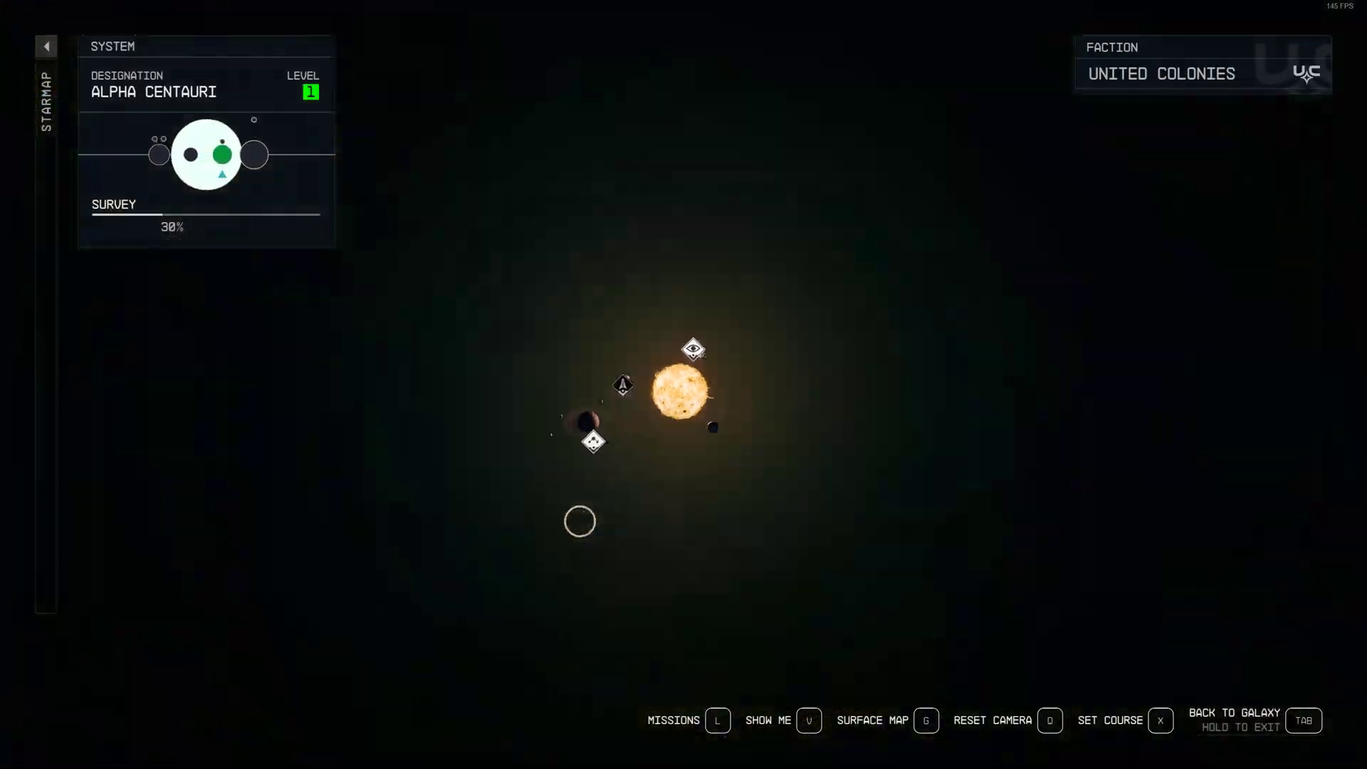
key("Tab")
key("Tab")
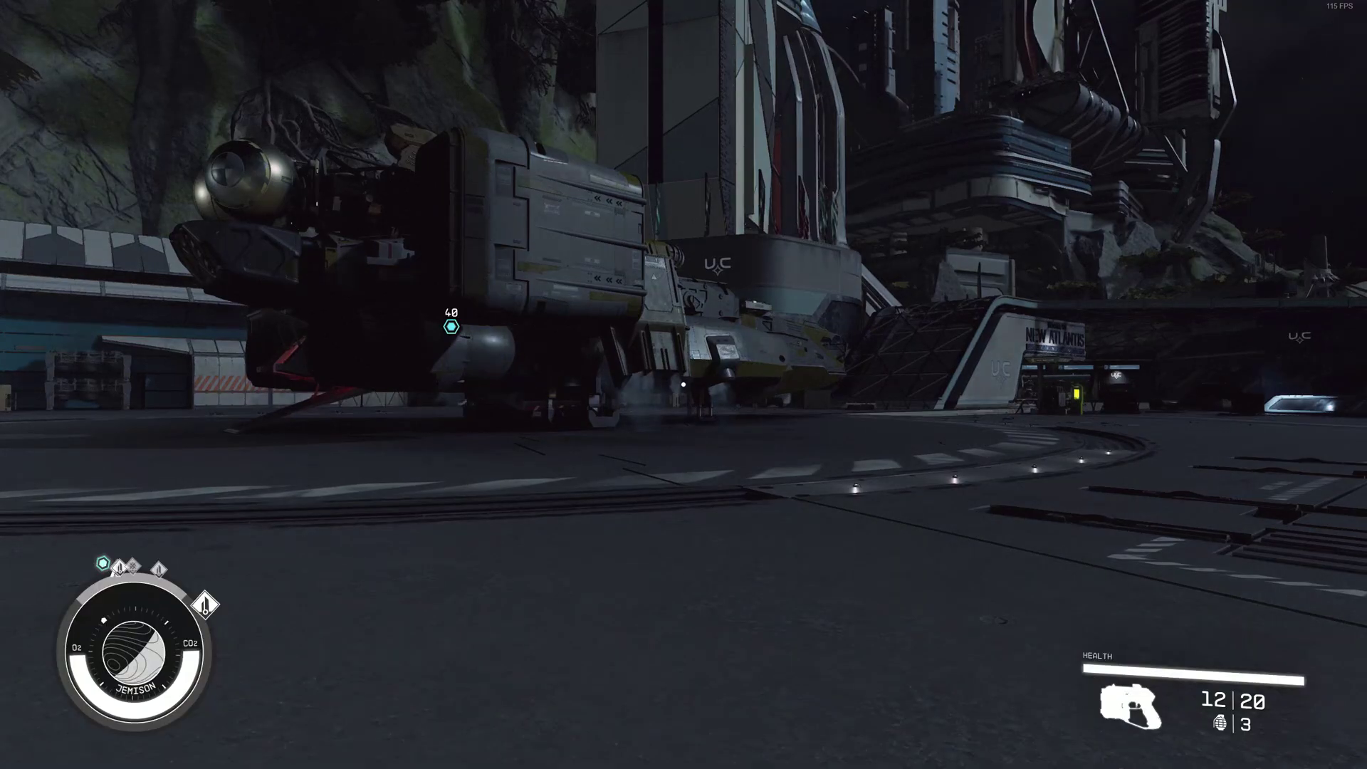
key("i")
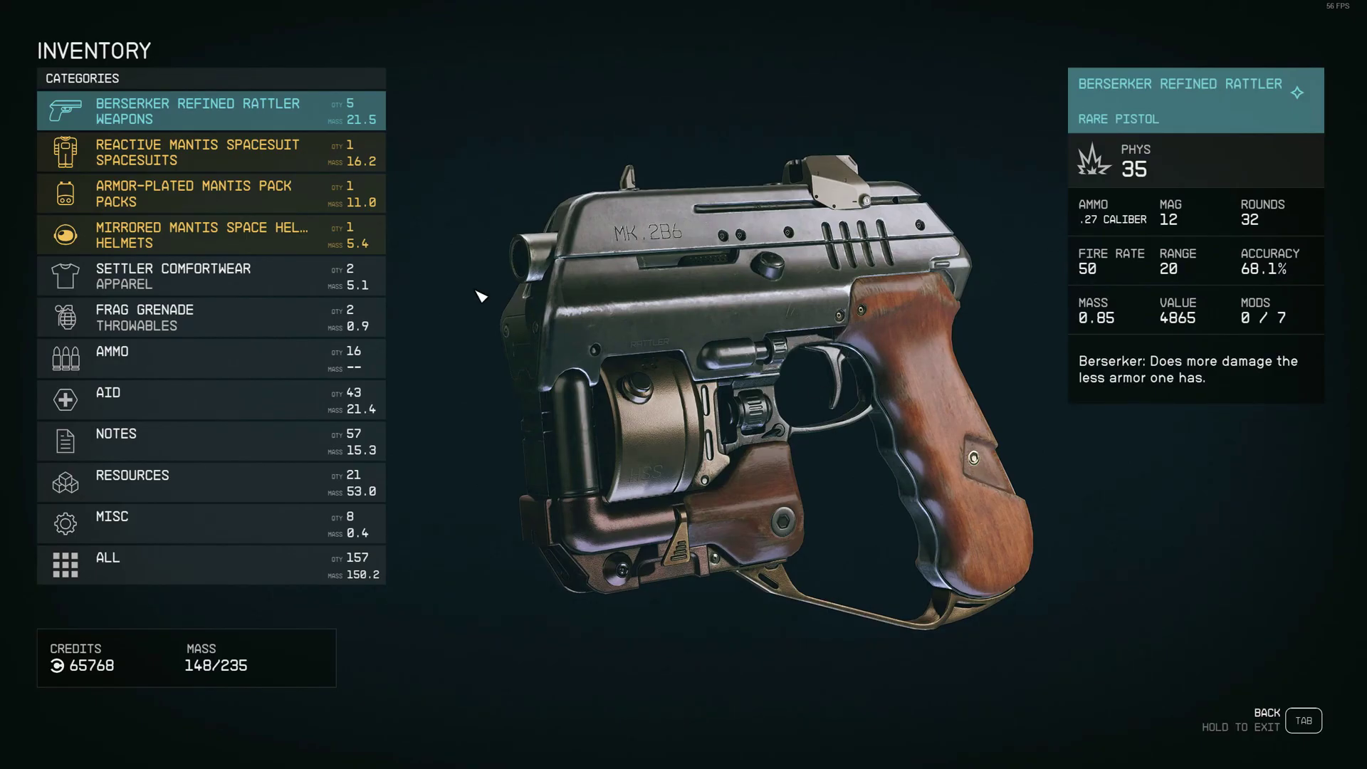
key("Tab")
- Sprint across the landing pad past the docked ship to the hangar entrance
key("w")
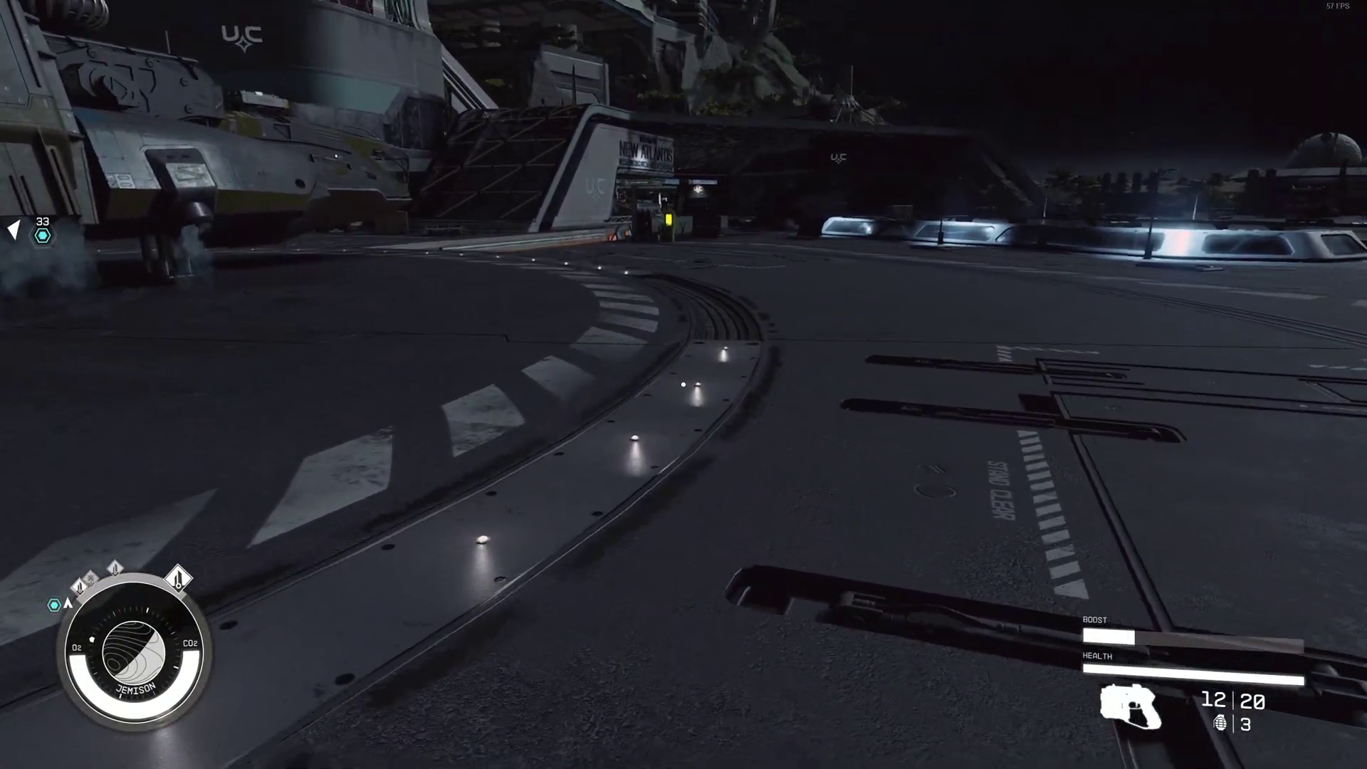
key("w")
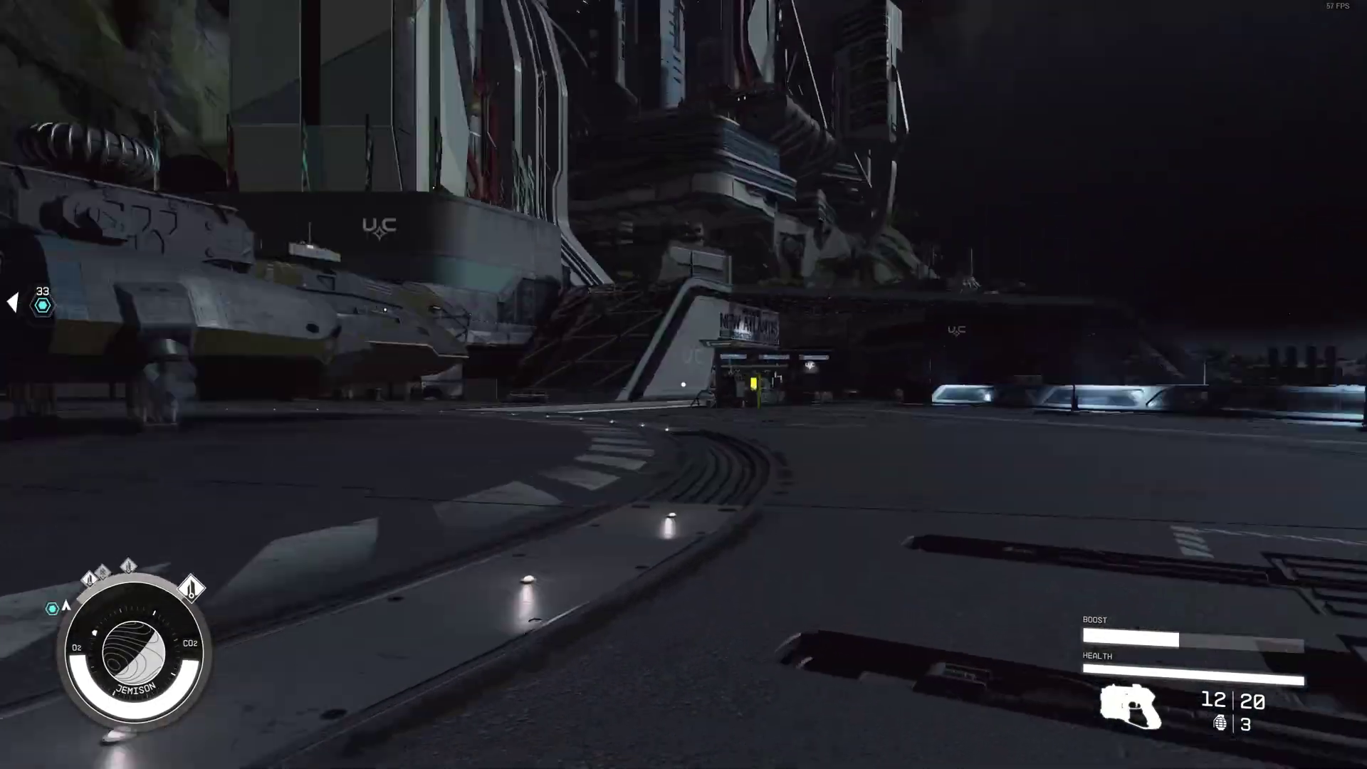
key("w")
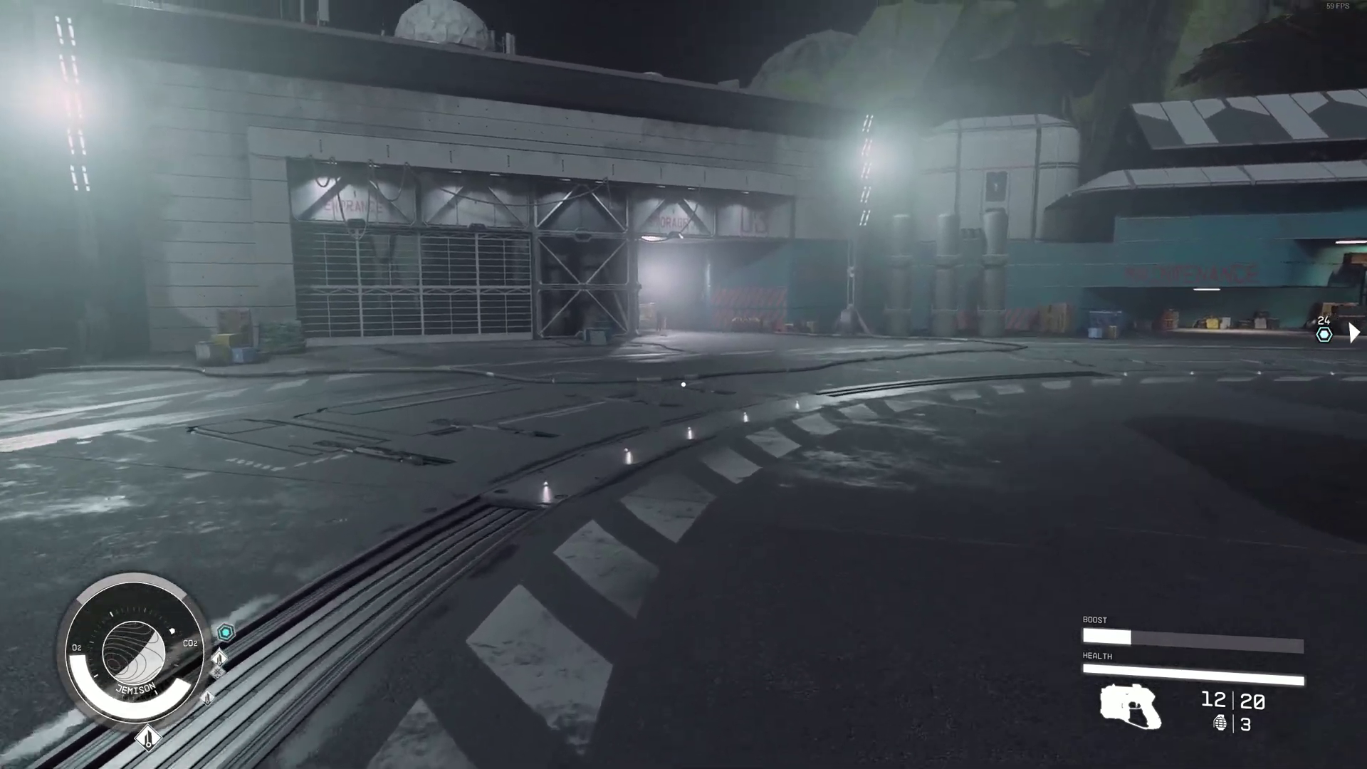
key("w")
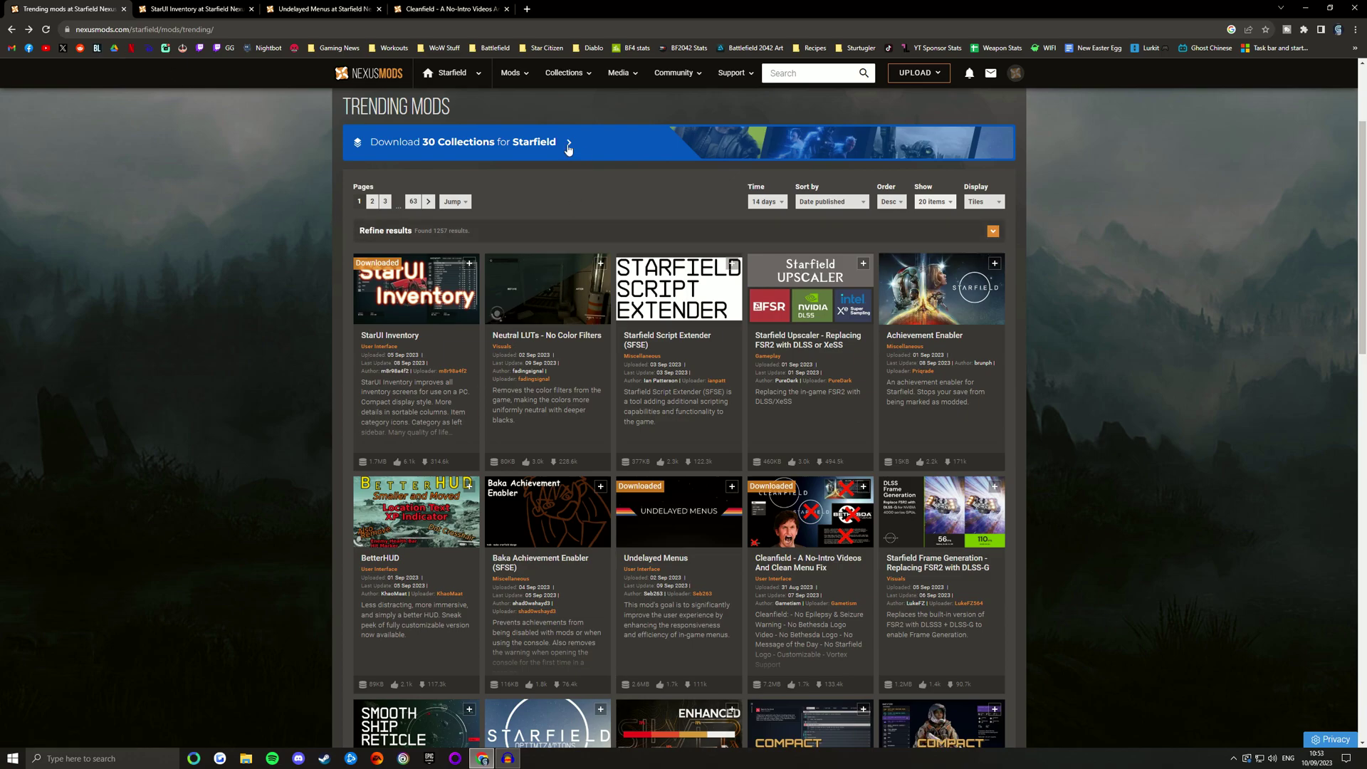
- Download StarUI Inventory-773-1-1-1694139175.7z via Manual and Slow Download, saving it to the Desktop
mouse_move(525, 74)
scroll(447, 336, "down", 2)
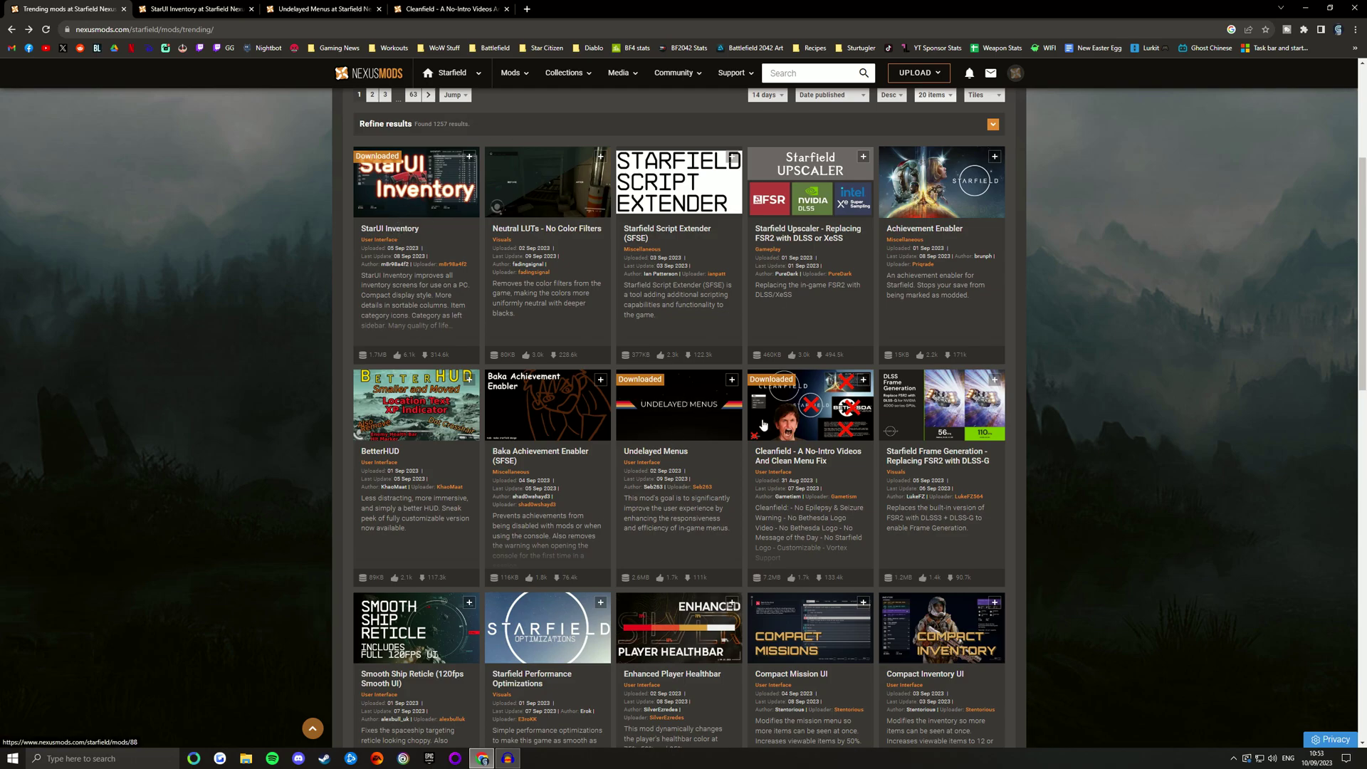
left_click(223, 6)
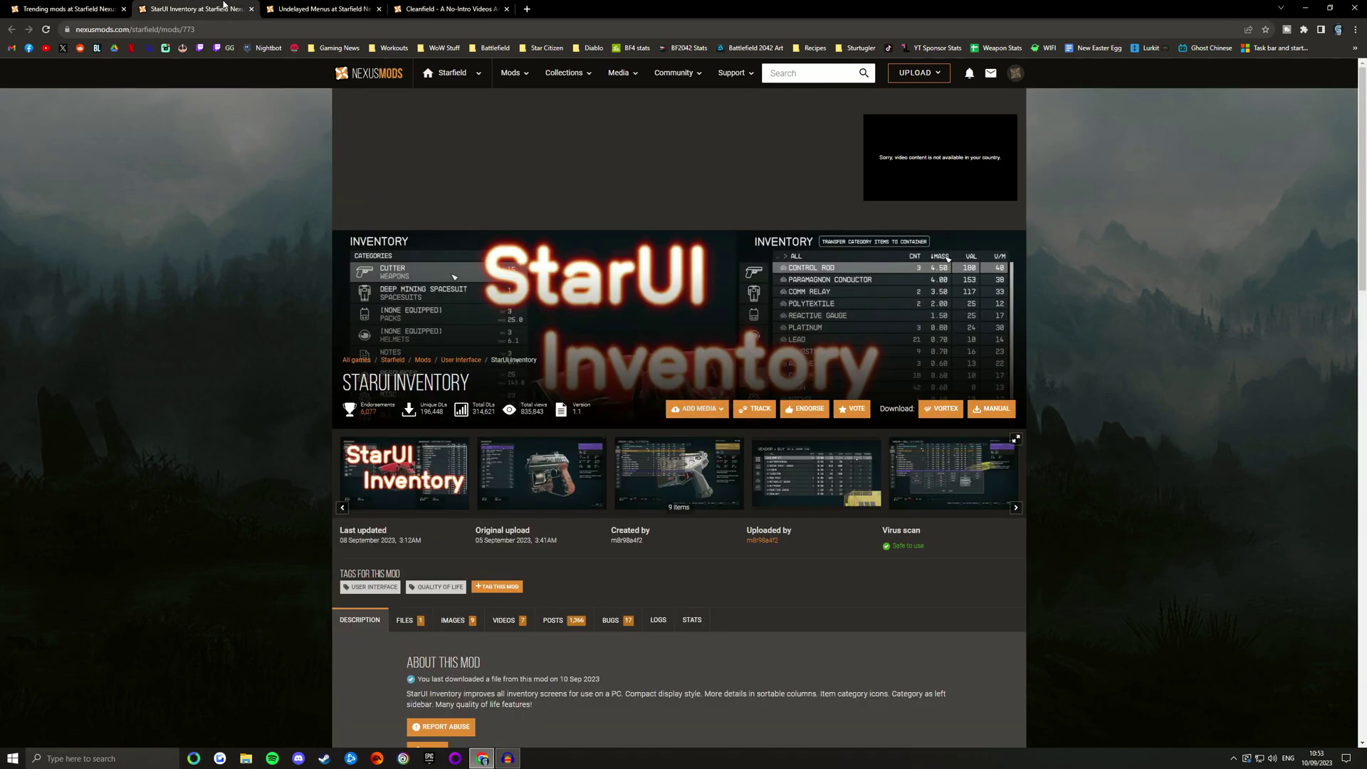
left_click(997, 410)
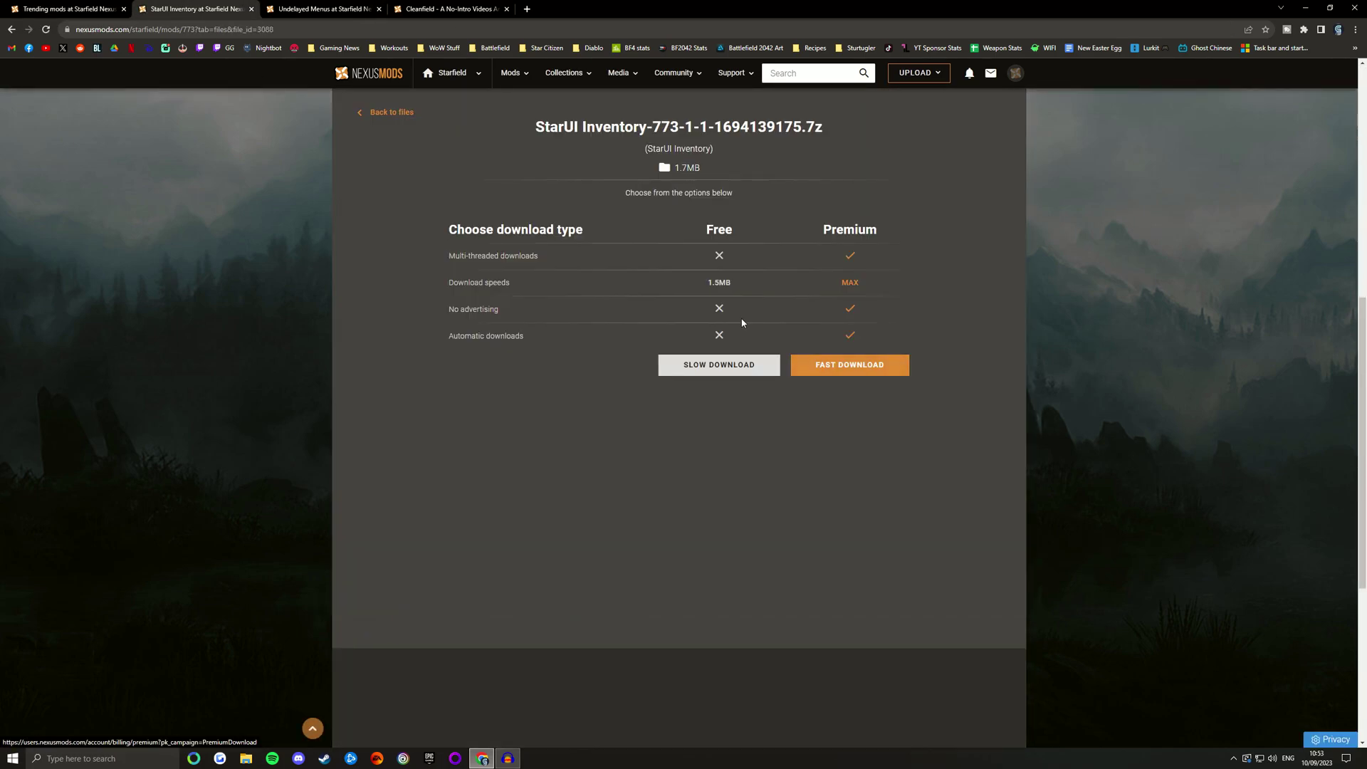
left_click(716, 378)
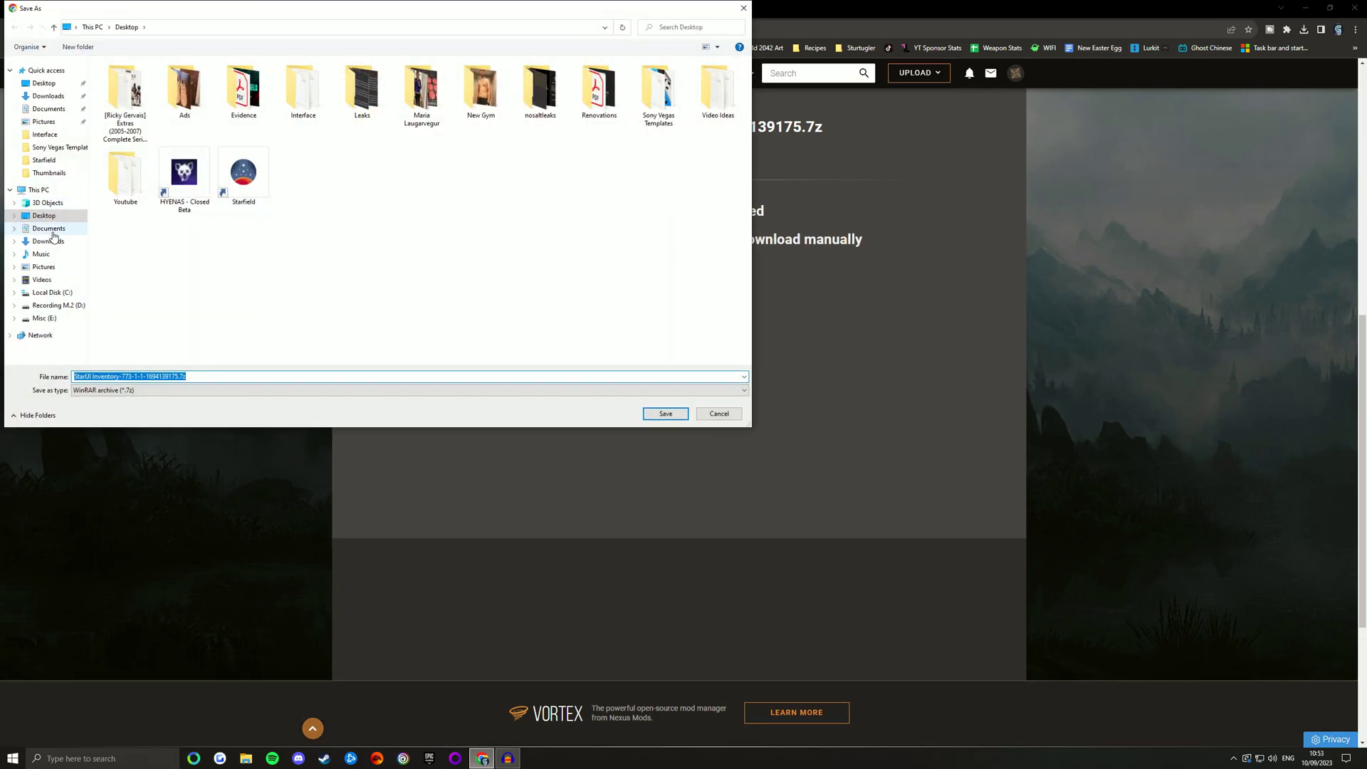
left_click(43, 215)
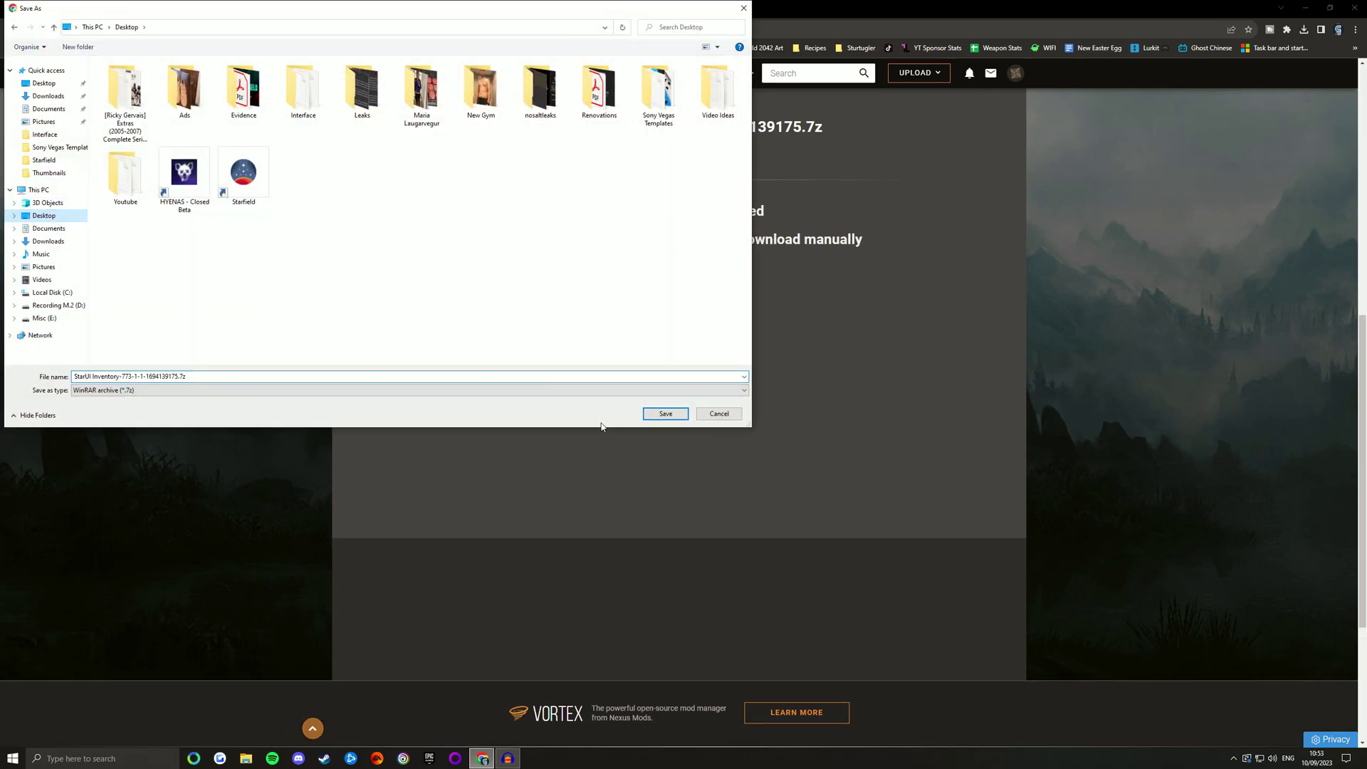
left_click(665, 414)
key("super+d")
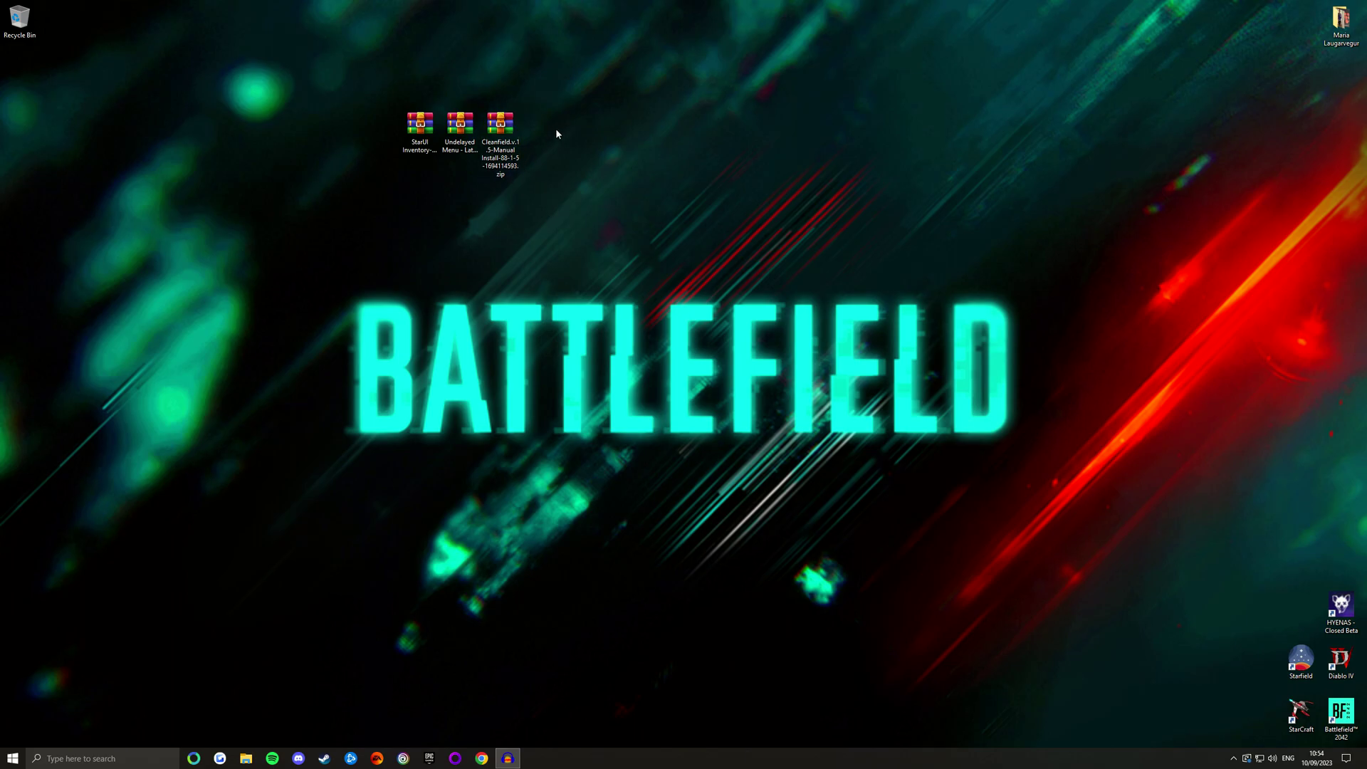
- Extract the Cleanfield zip to the Desktop with WinRAR's Extract To, then close WinRAR
left_click(513, 125)
left_click_drag(496, 140, 615, 140)
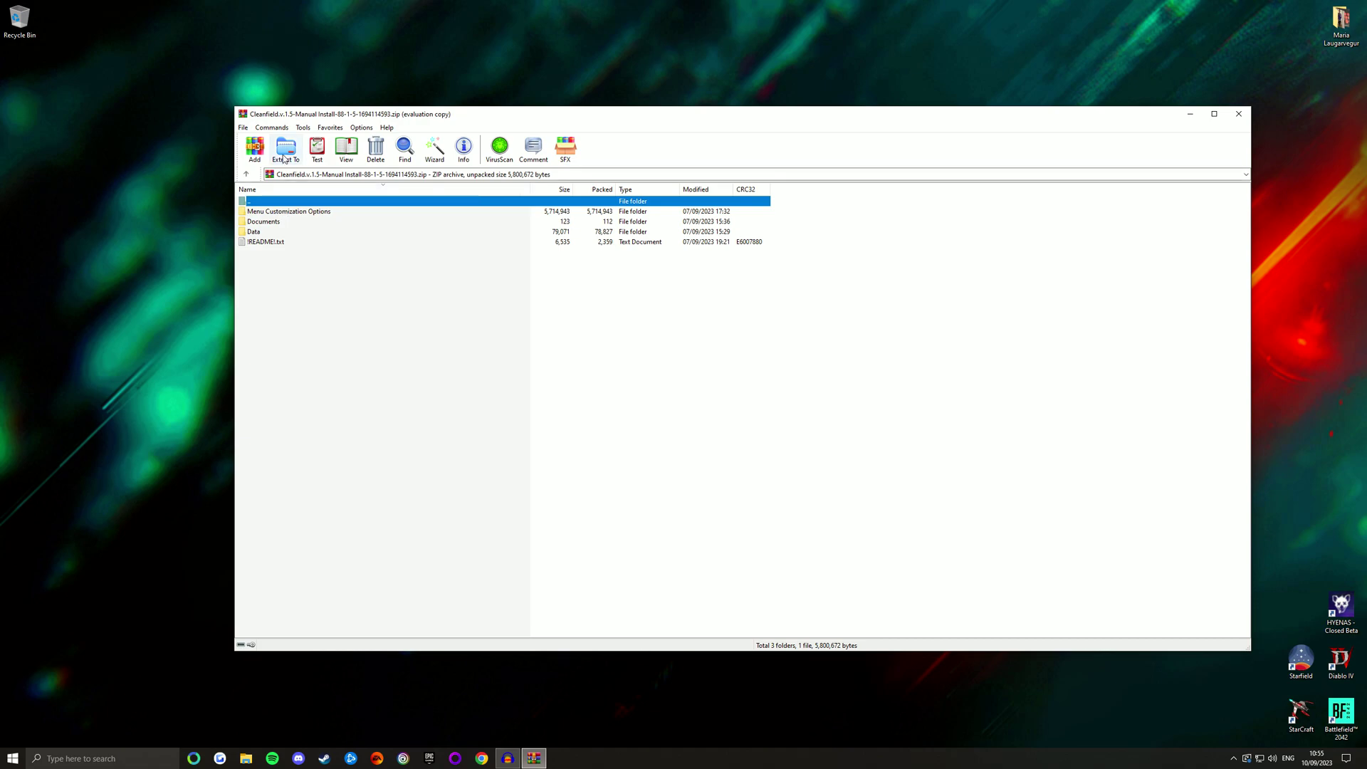
left_click(284, 157)
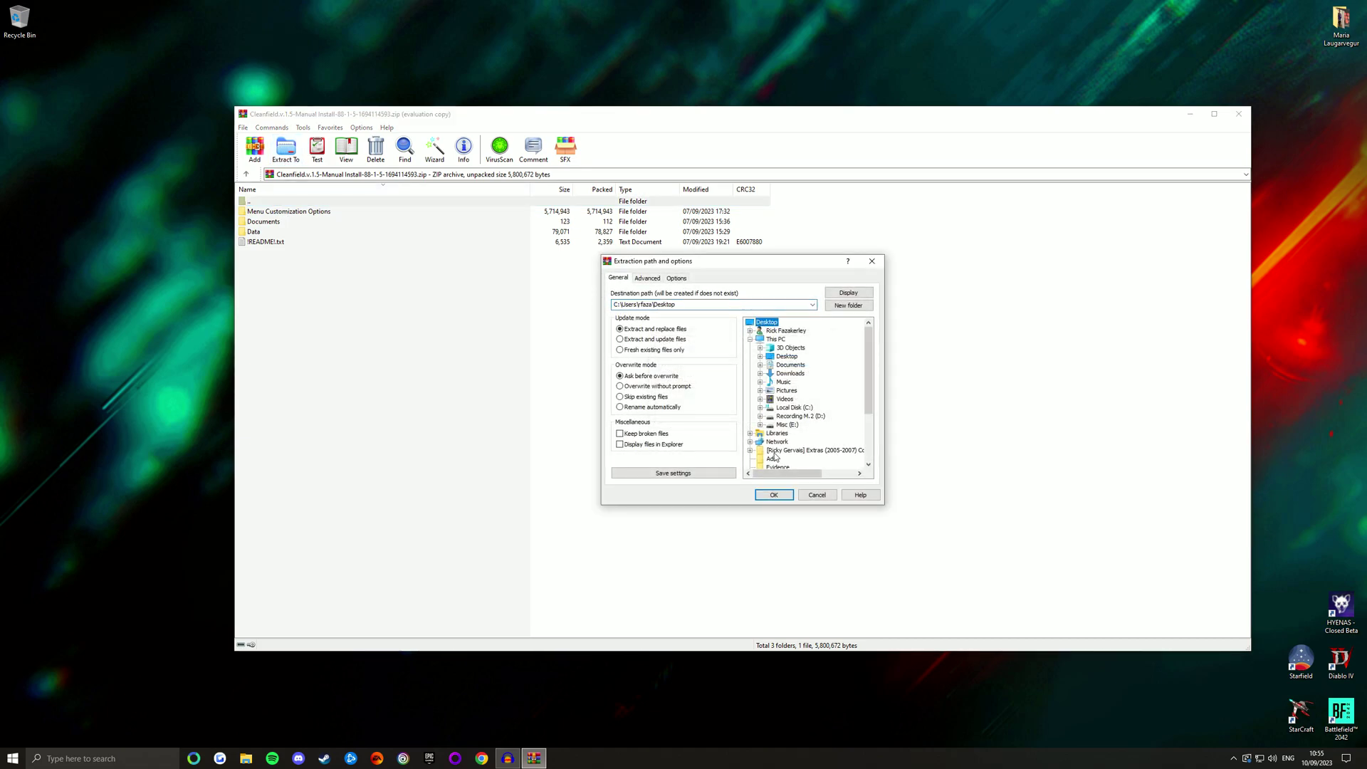
left_click(774, 496)
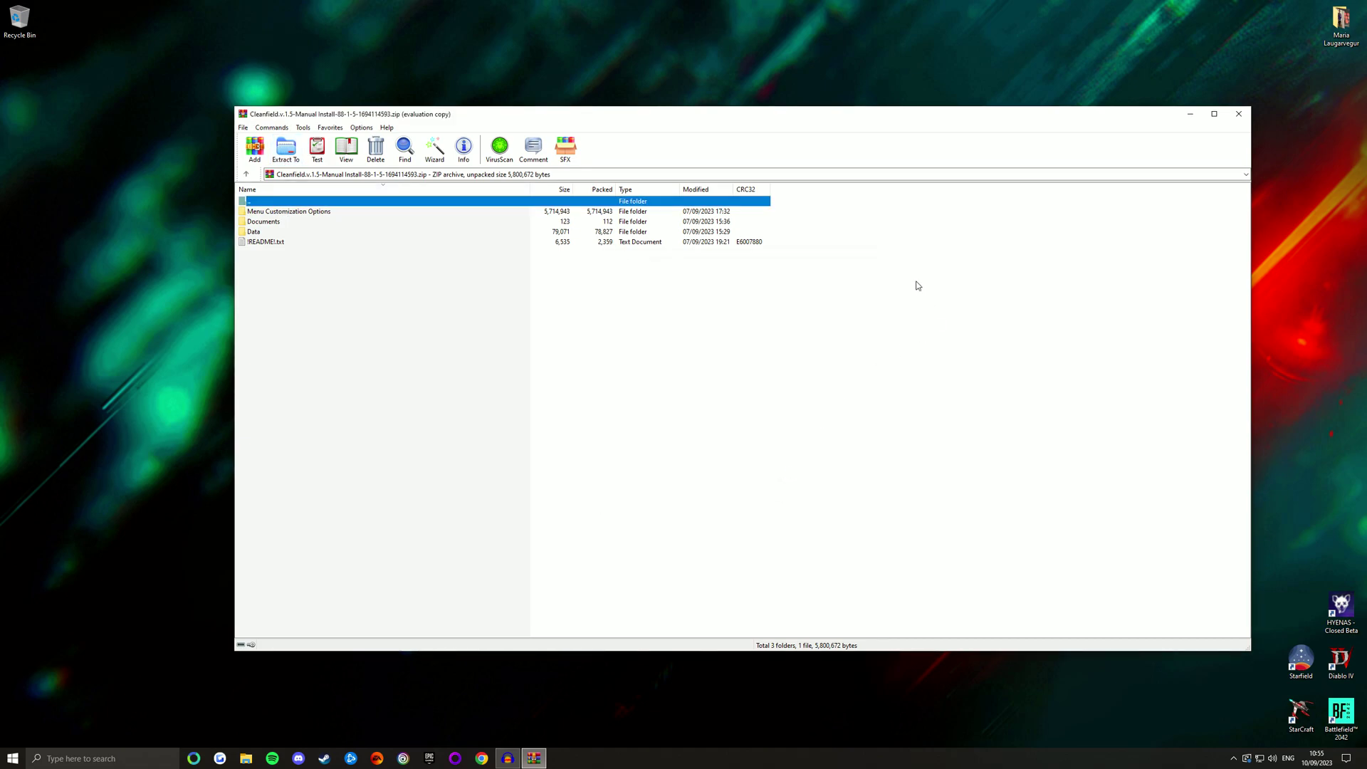
left_click(1239, 115)
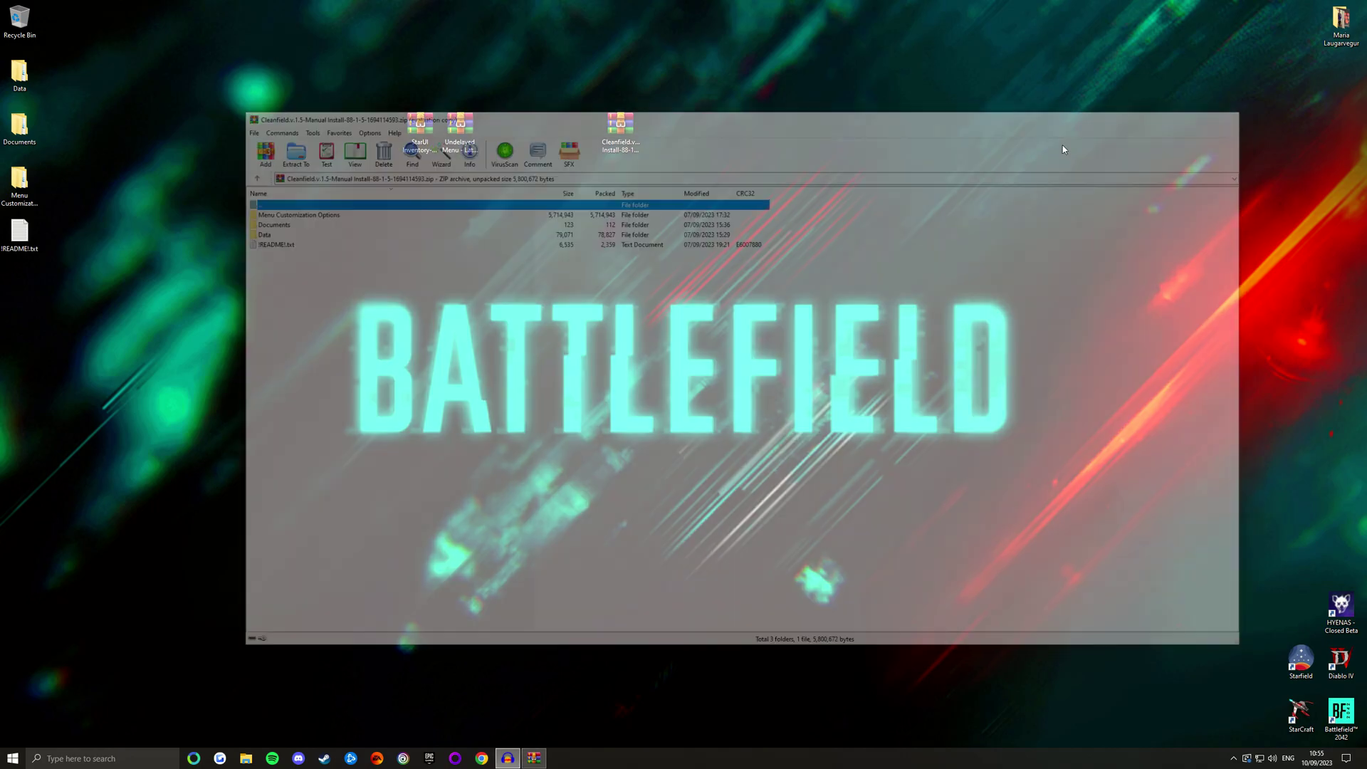
left_click(25, 239)
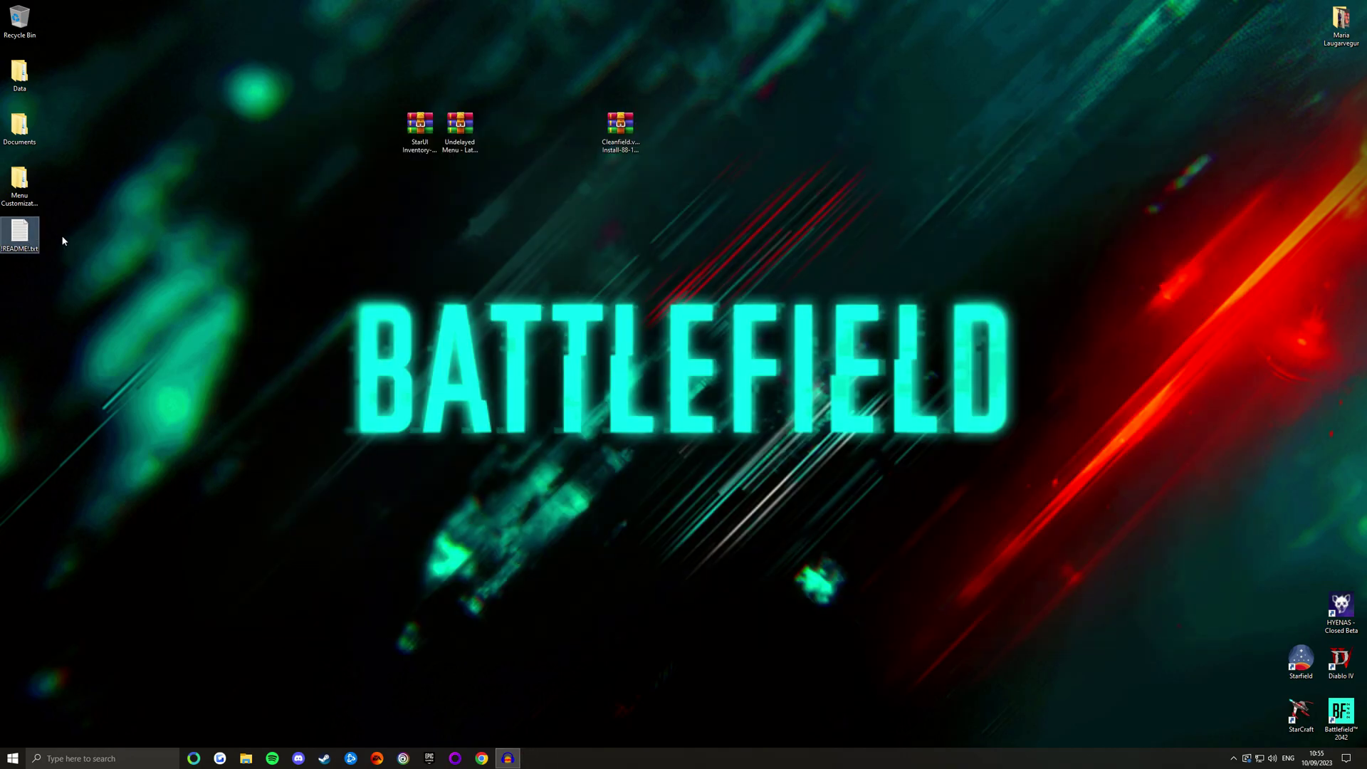
- Open Cleanfield's !README!.txt, scroll to its Installation section, and pick the extracted Data folder
double_click(15, 239)
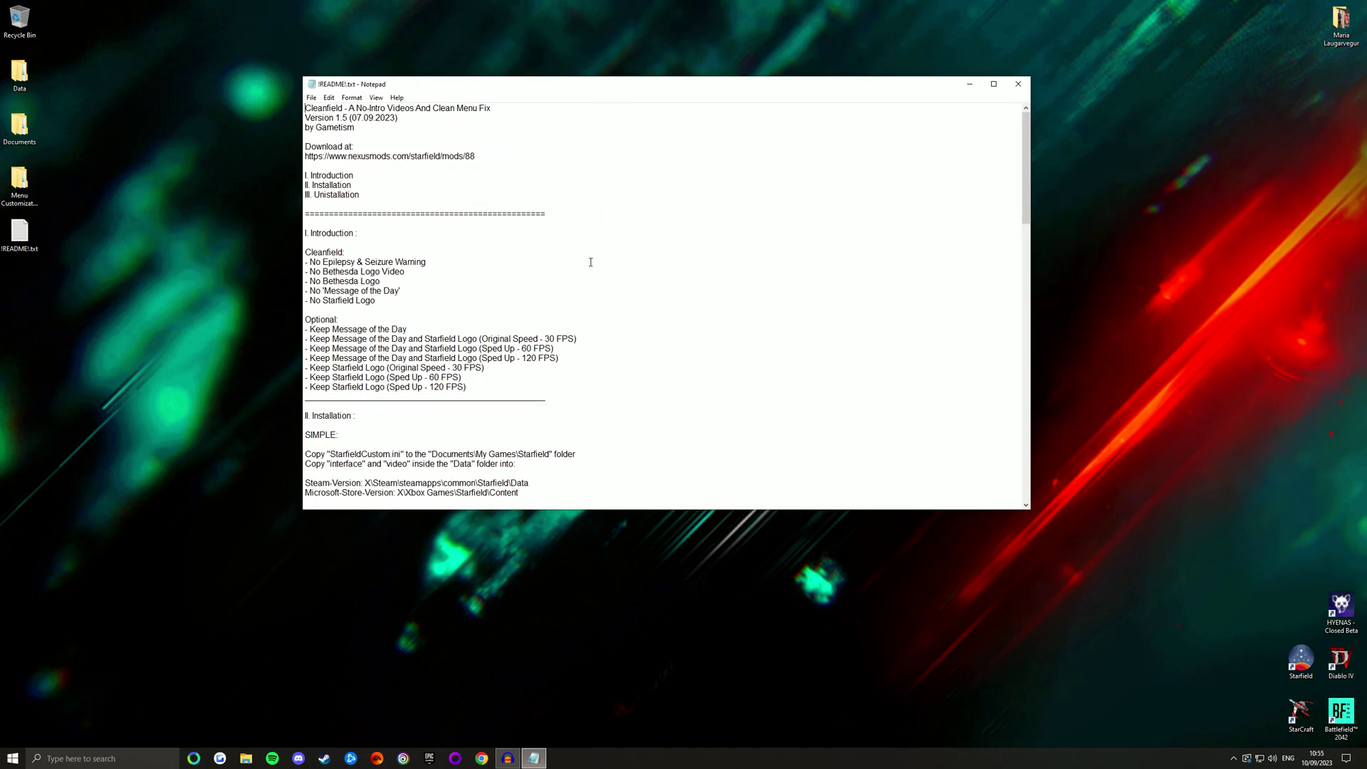
scroll(570, 335, "down", 4)
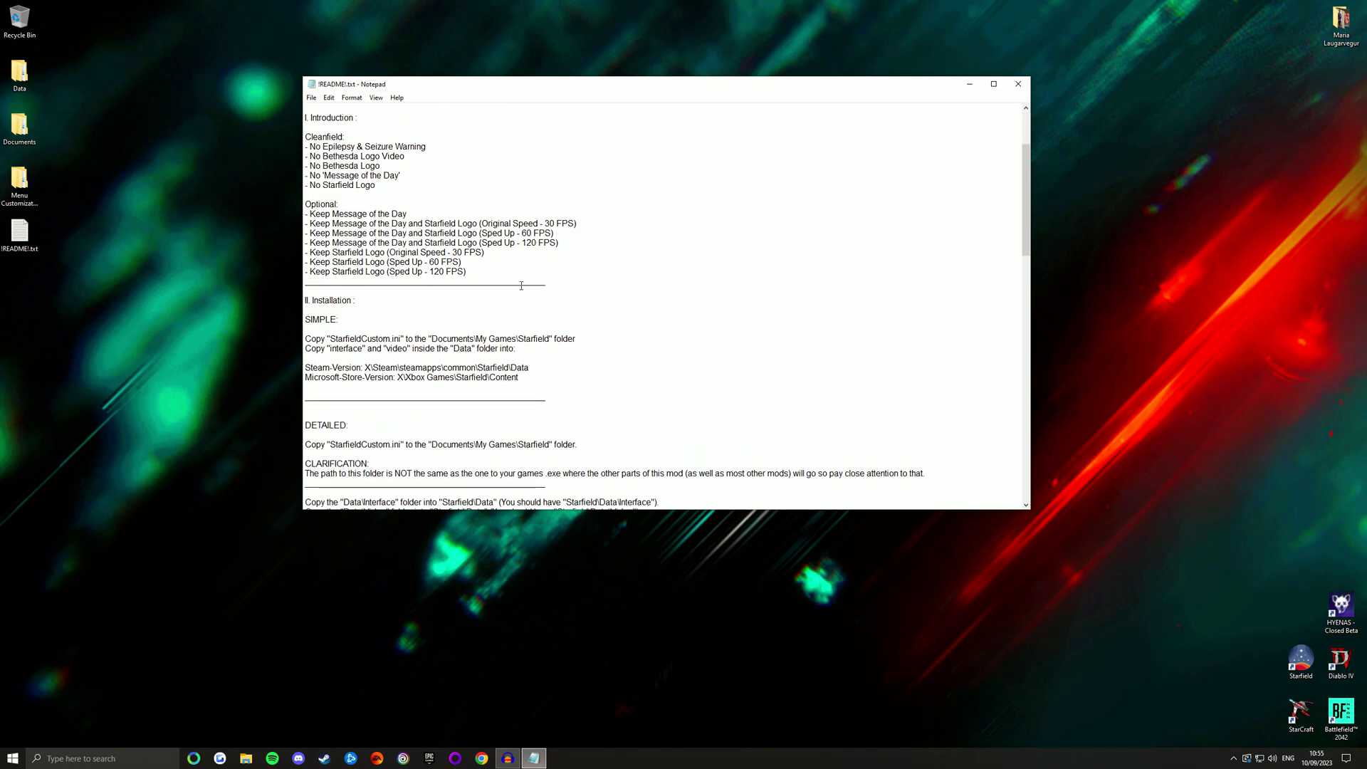
scroll(521, 286, "down", 4)
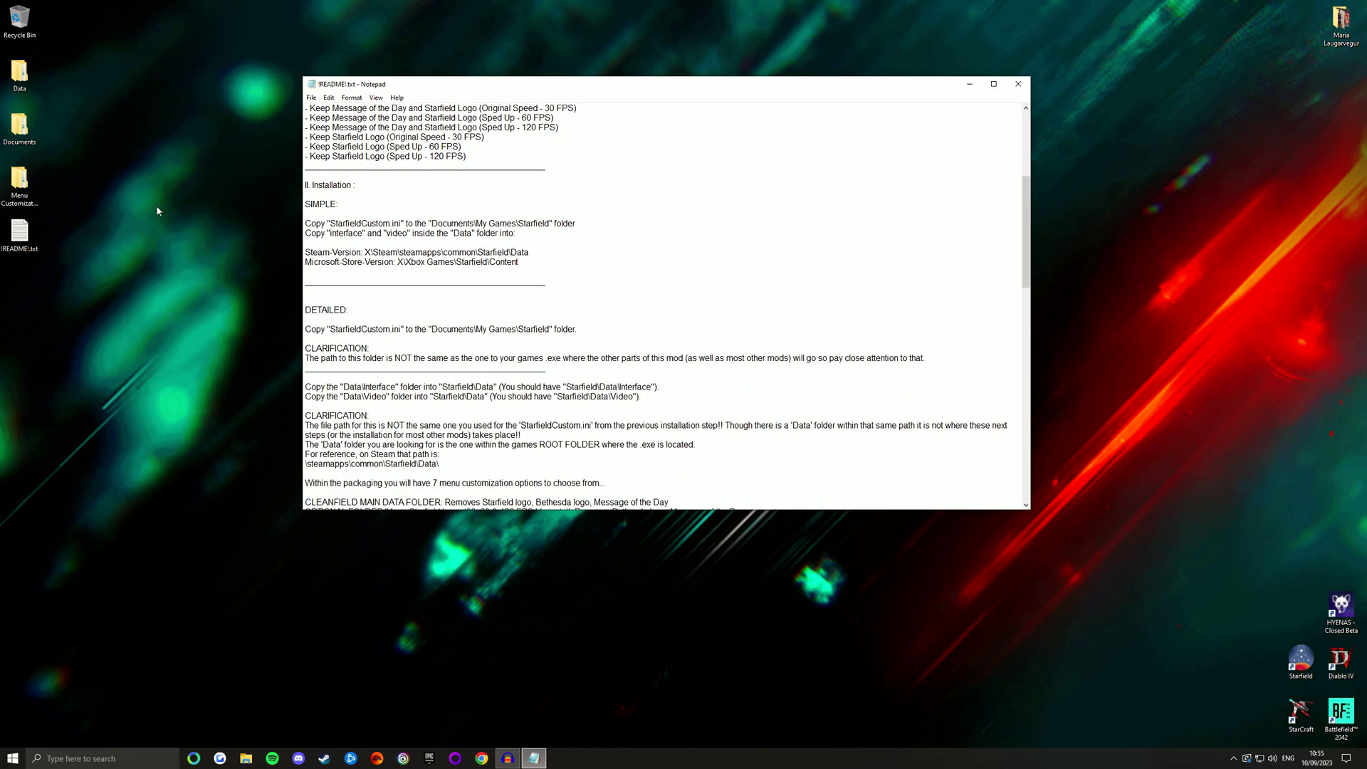
left_click(21, 78)
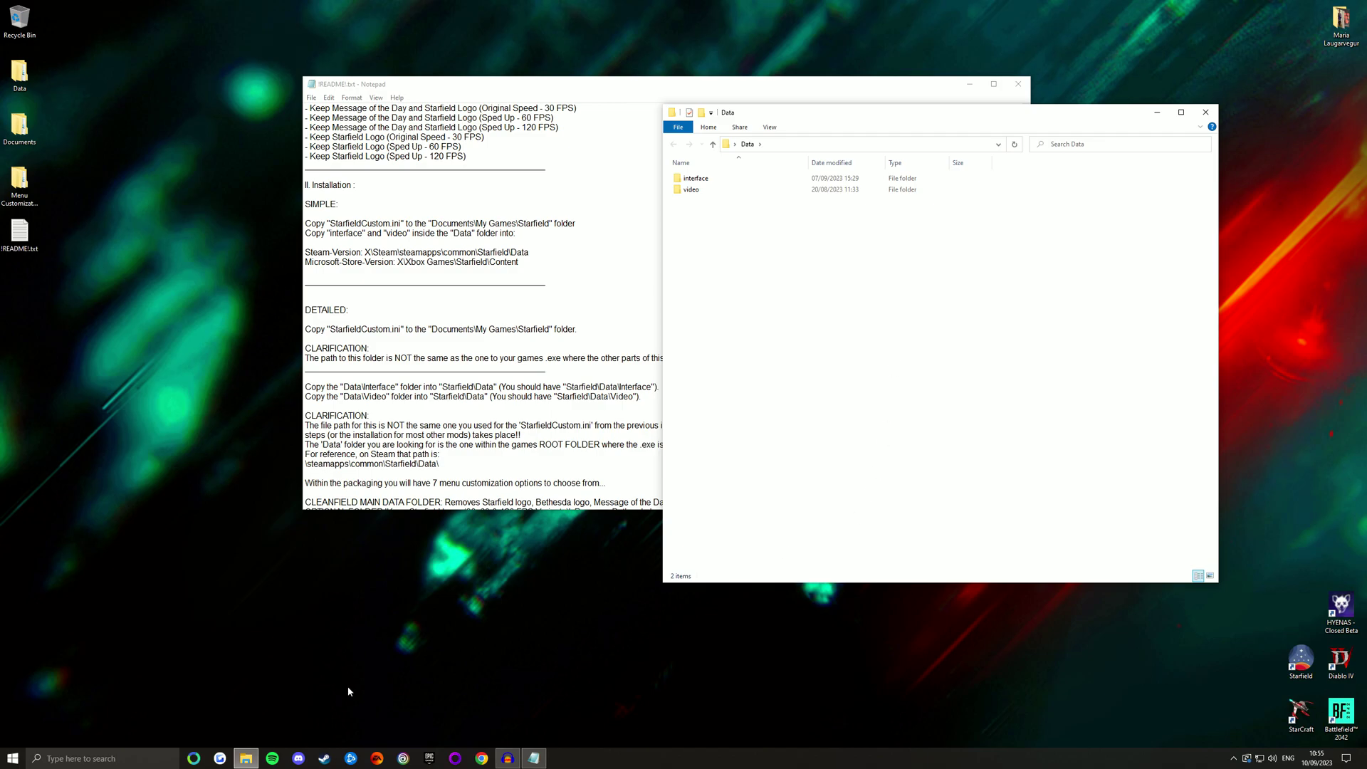
- Open Starfield's local installation folder from the Steam library via Manage > Browse local files
left_click(324, 759)
left_click(234, 315)
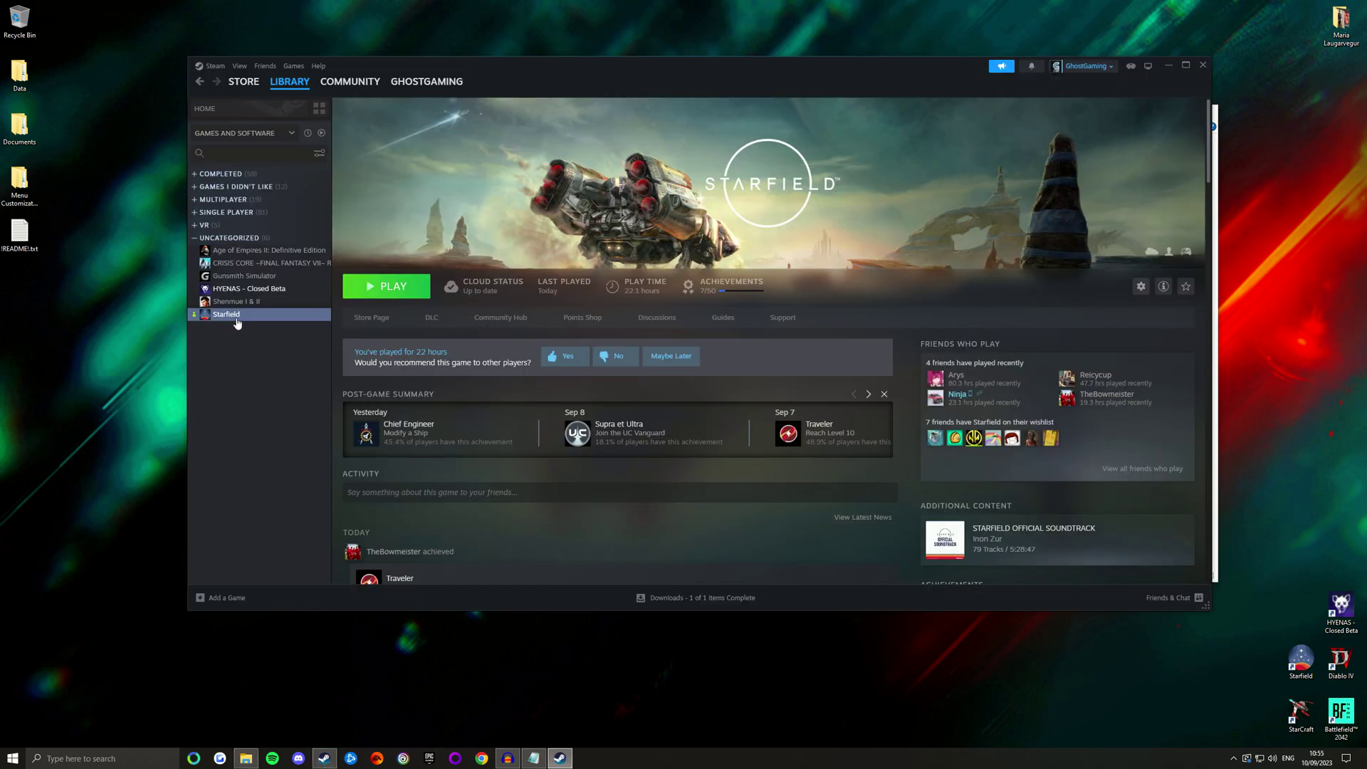
right_click(262, 319)
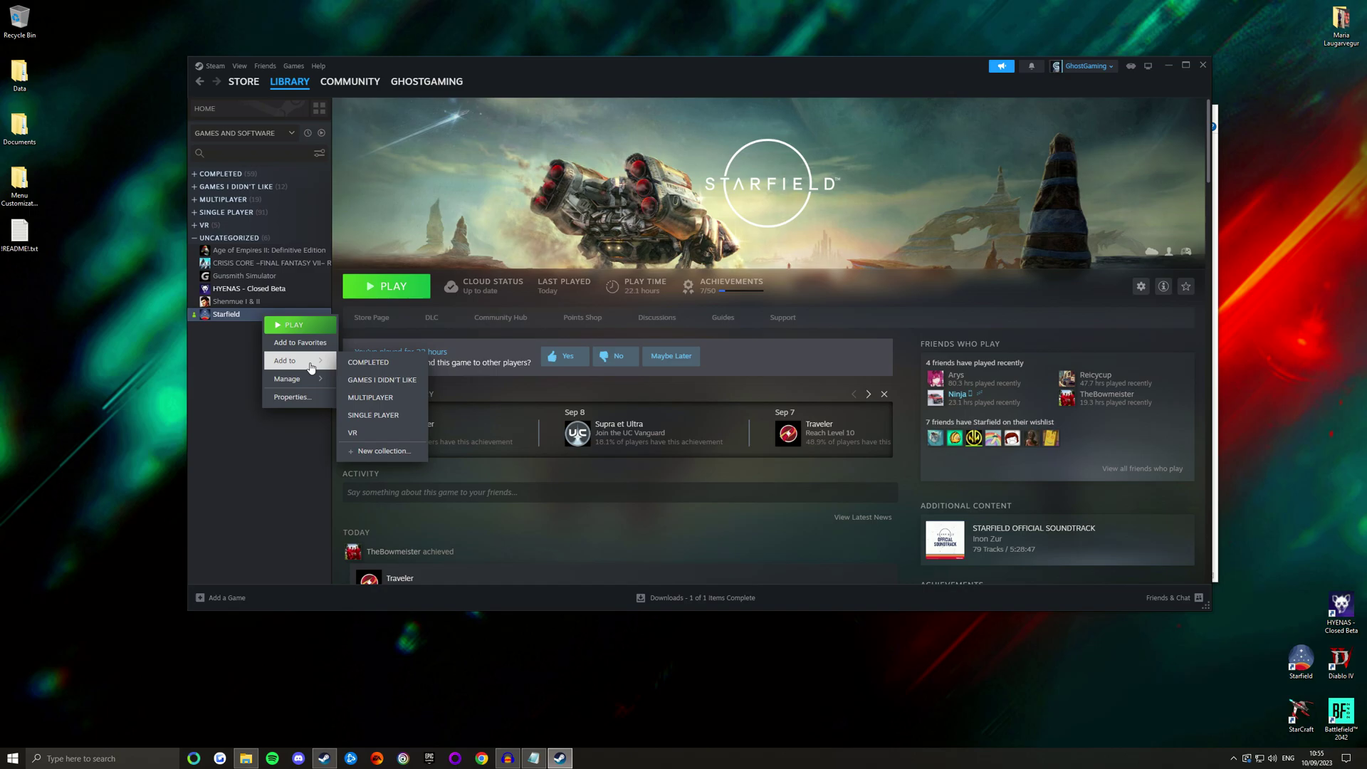
mouse_move(328, 380)
left_click(371, 399)
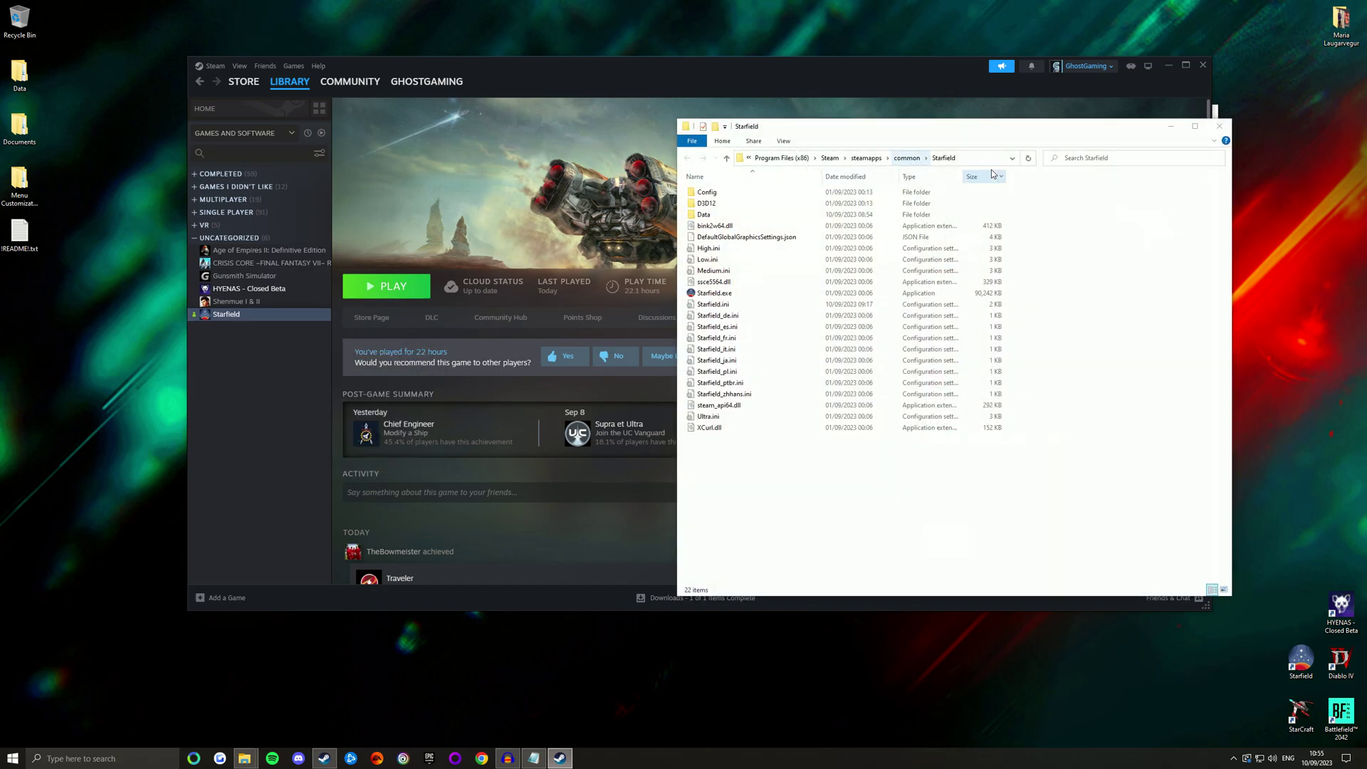
left_click(1203, 65)
left_click_drag(1049, 134, 575, 228)
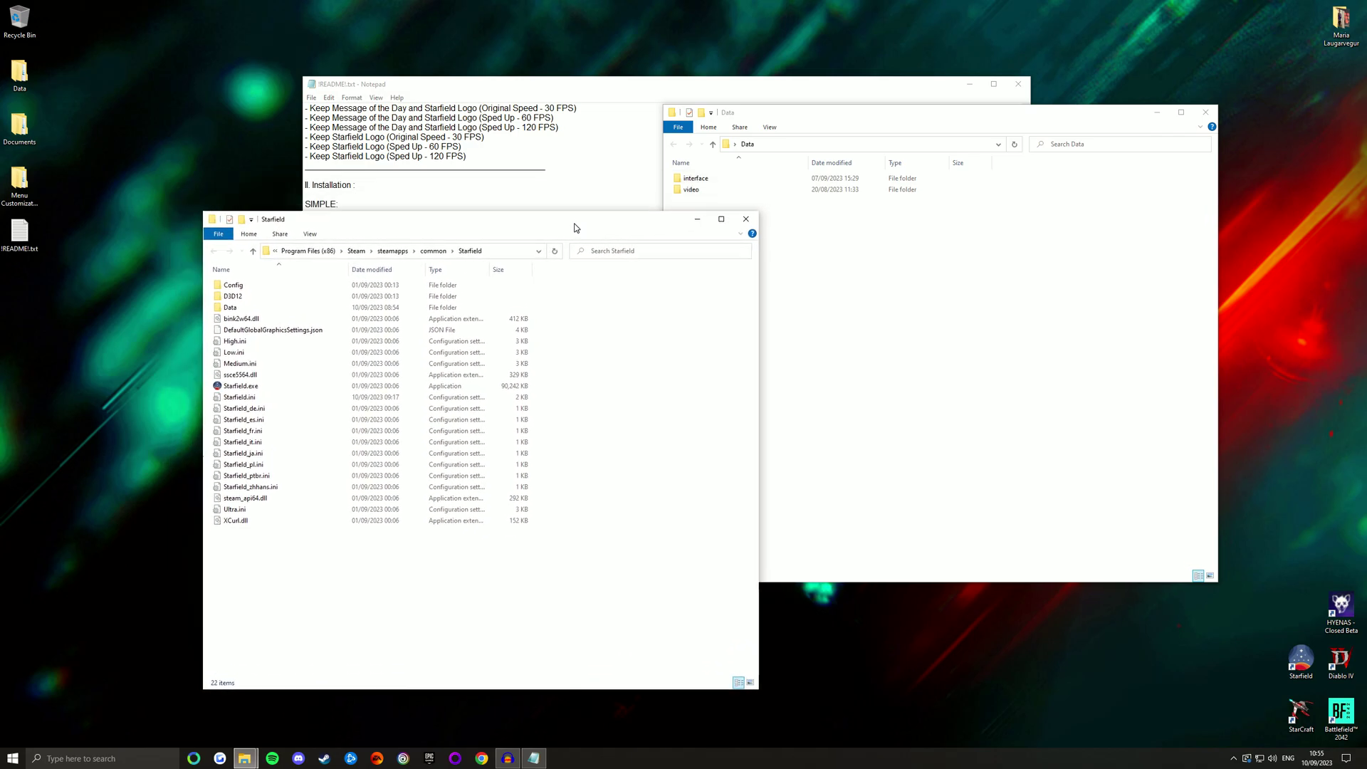
- Open the game's Data folder beside the extracted one, then close both Data windows
double_click(275, 311)
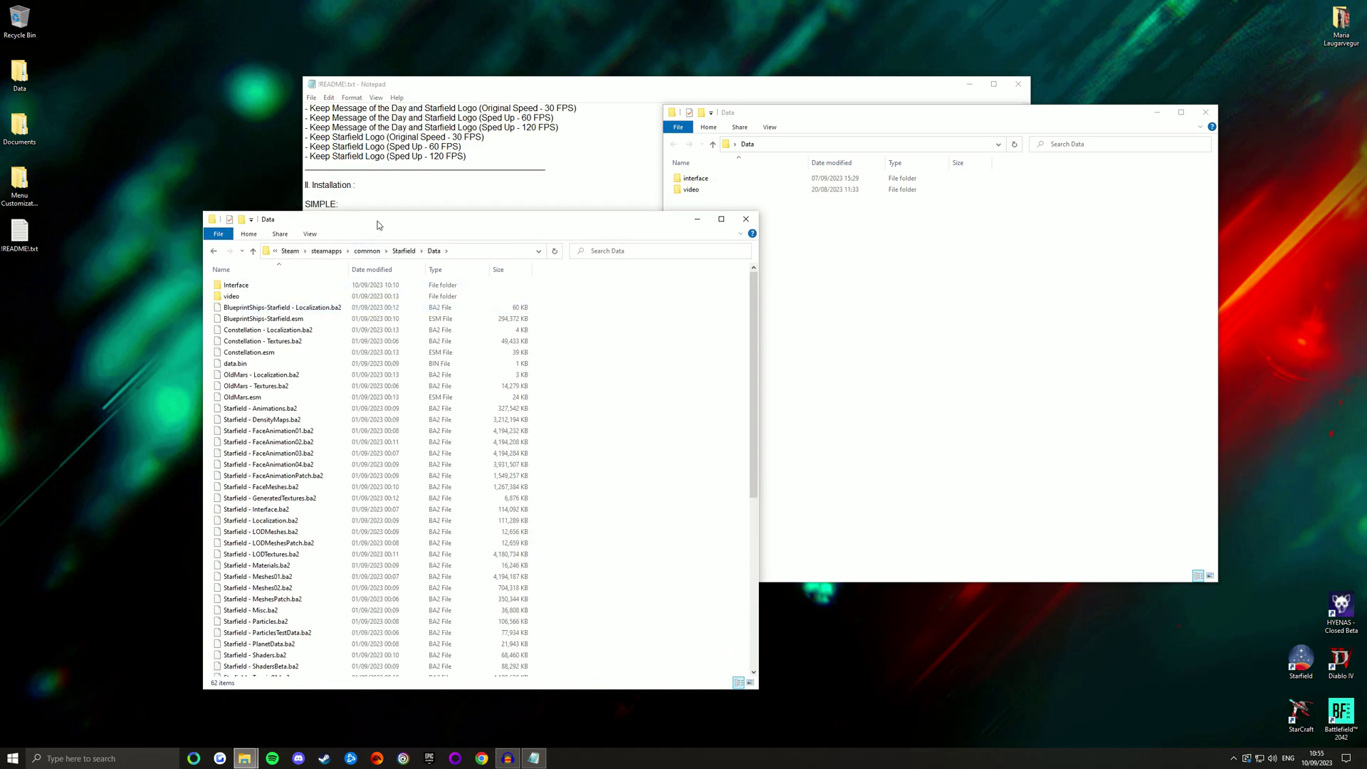
left_click_drag(499, 219, 426, 208)
left_click_drag(740, 115, 835, 115)
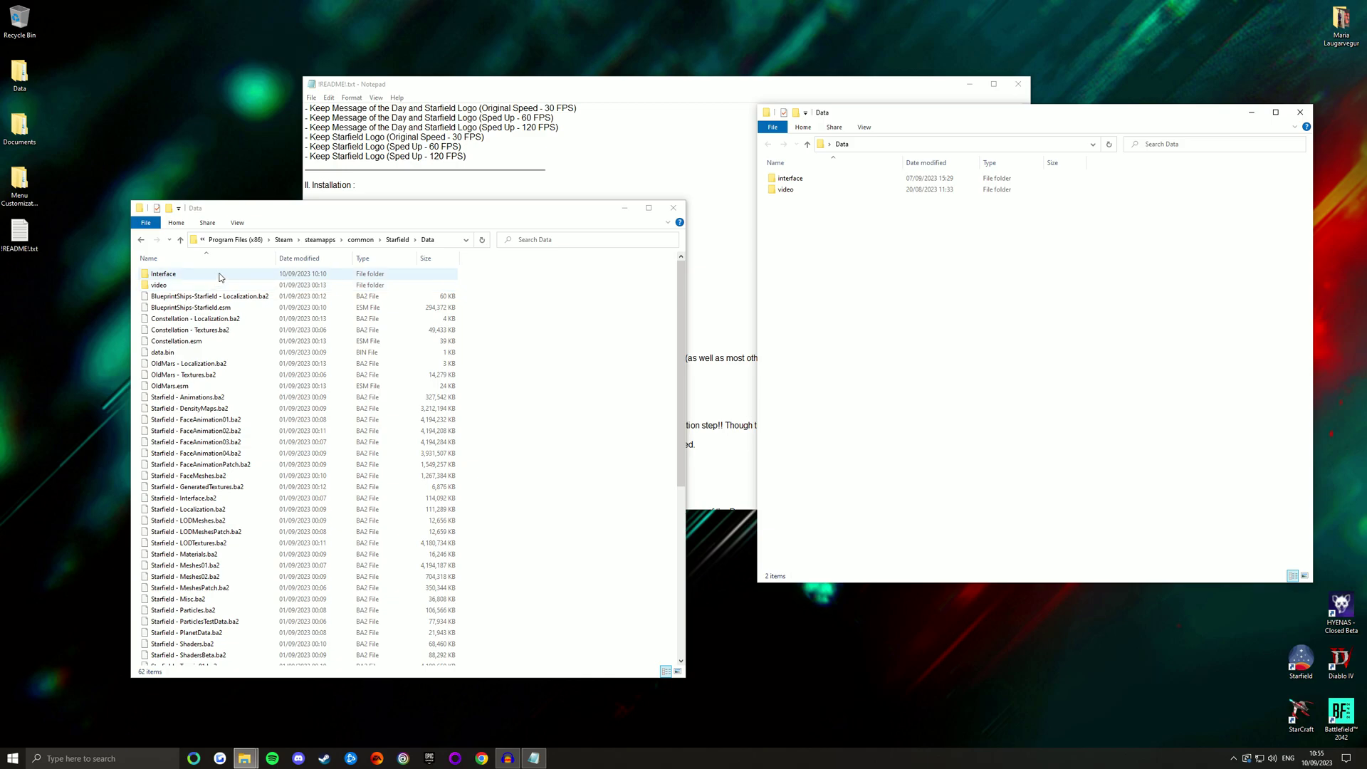
left_click(1301, 111)
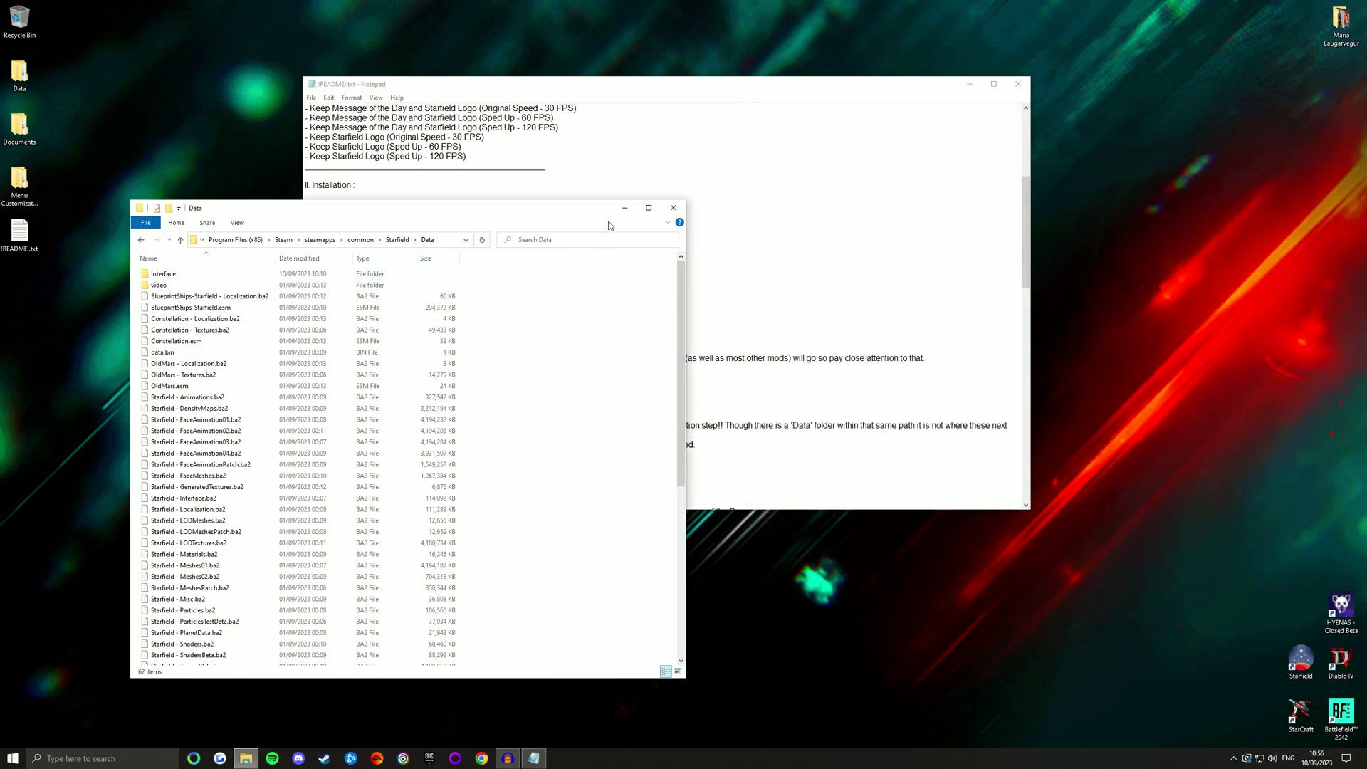
left_click(675, 210)
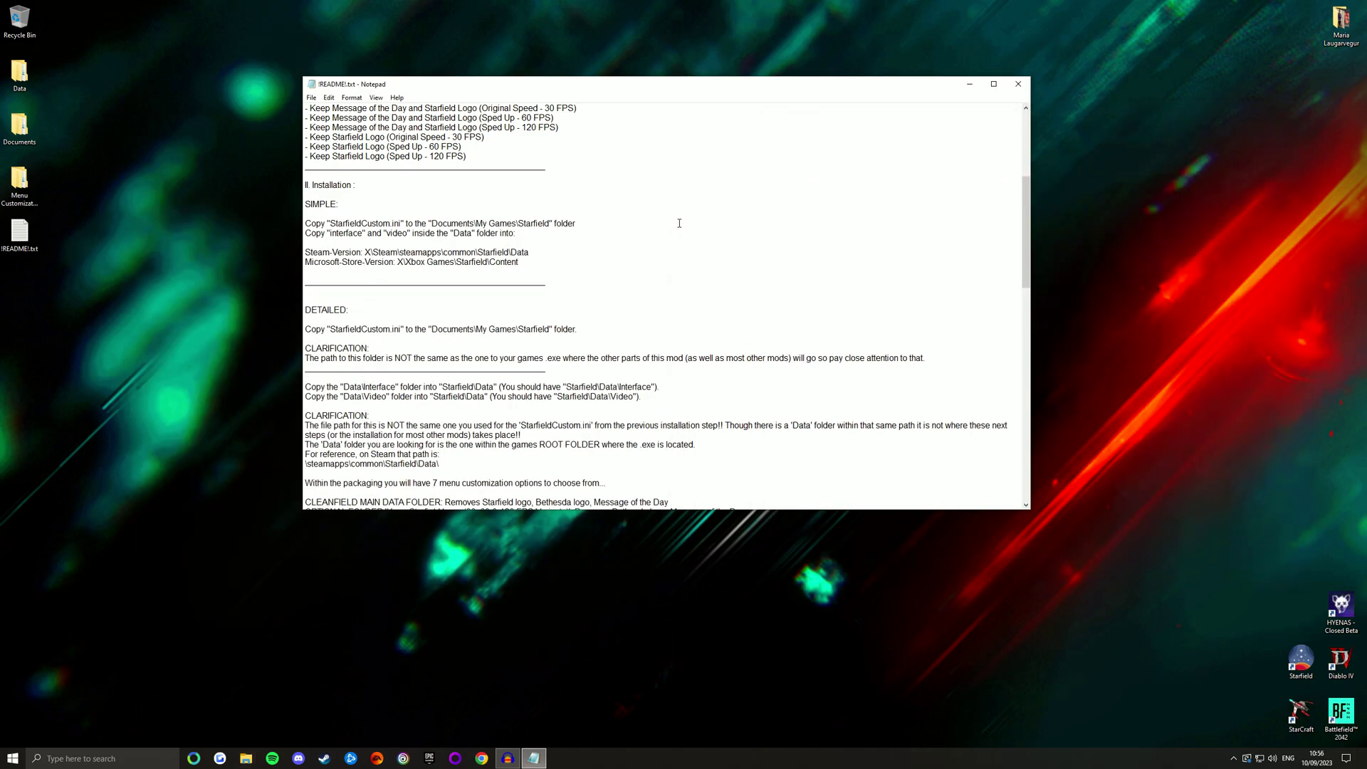
- Open the Menu Customization Options folder and arrange it beside the README
scroll(677, 227, "up", 3)
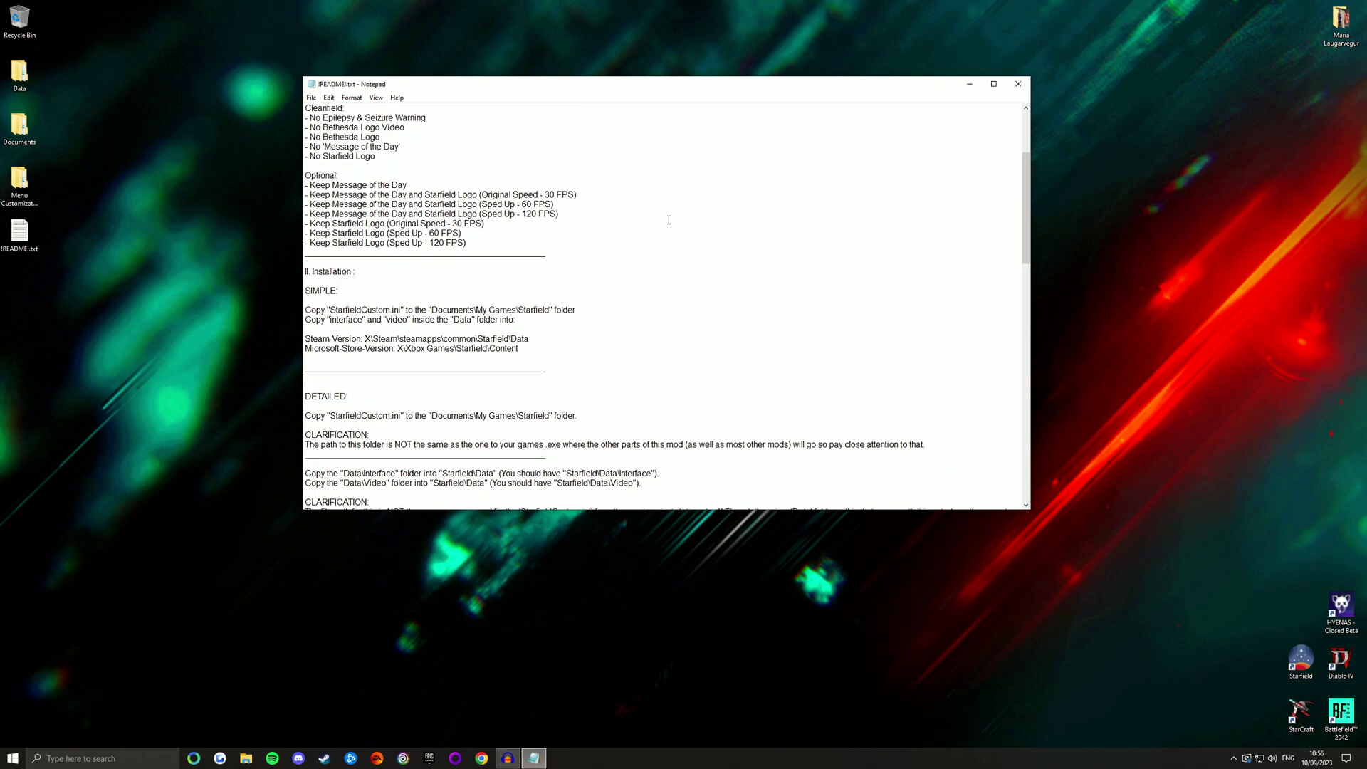
scroll(653, 212, "down", 3)
scroll(641, 271, "up", 2)
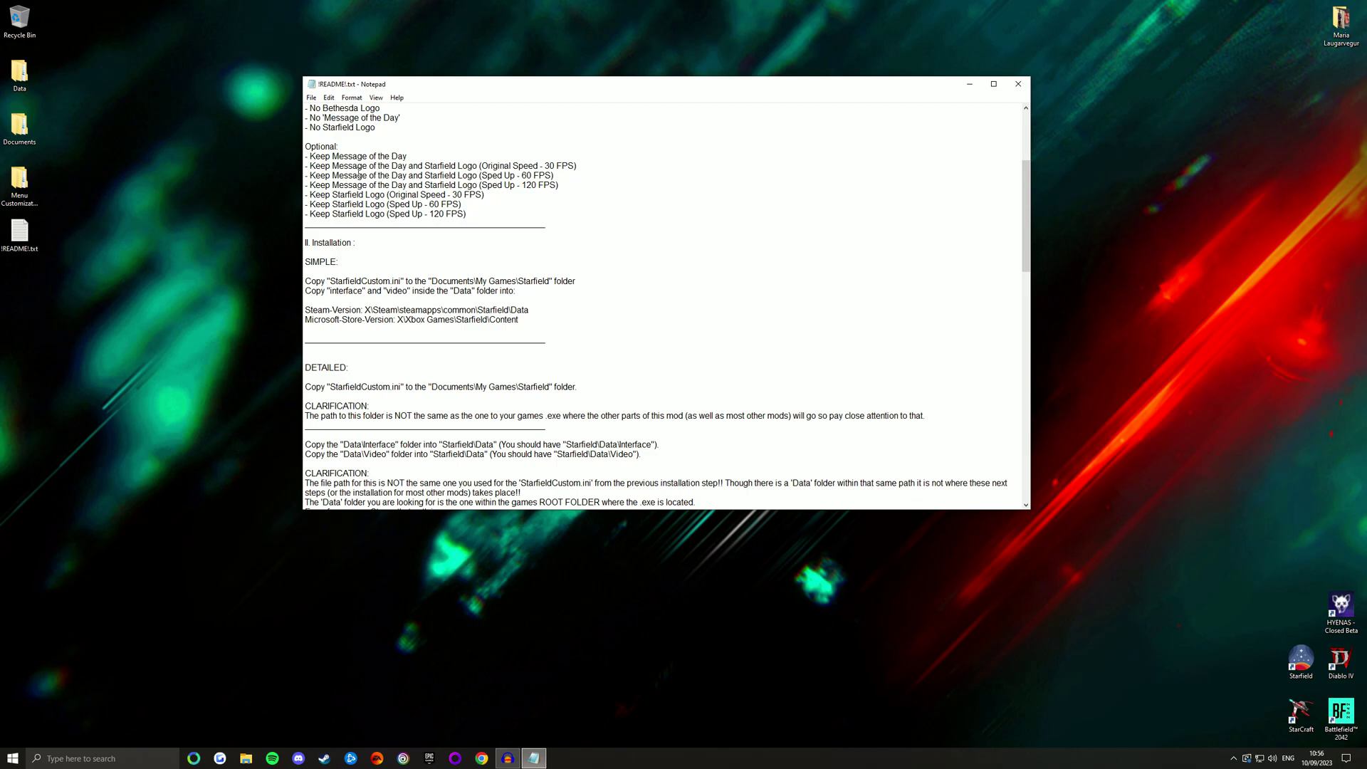
left_click(19, 184)
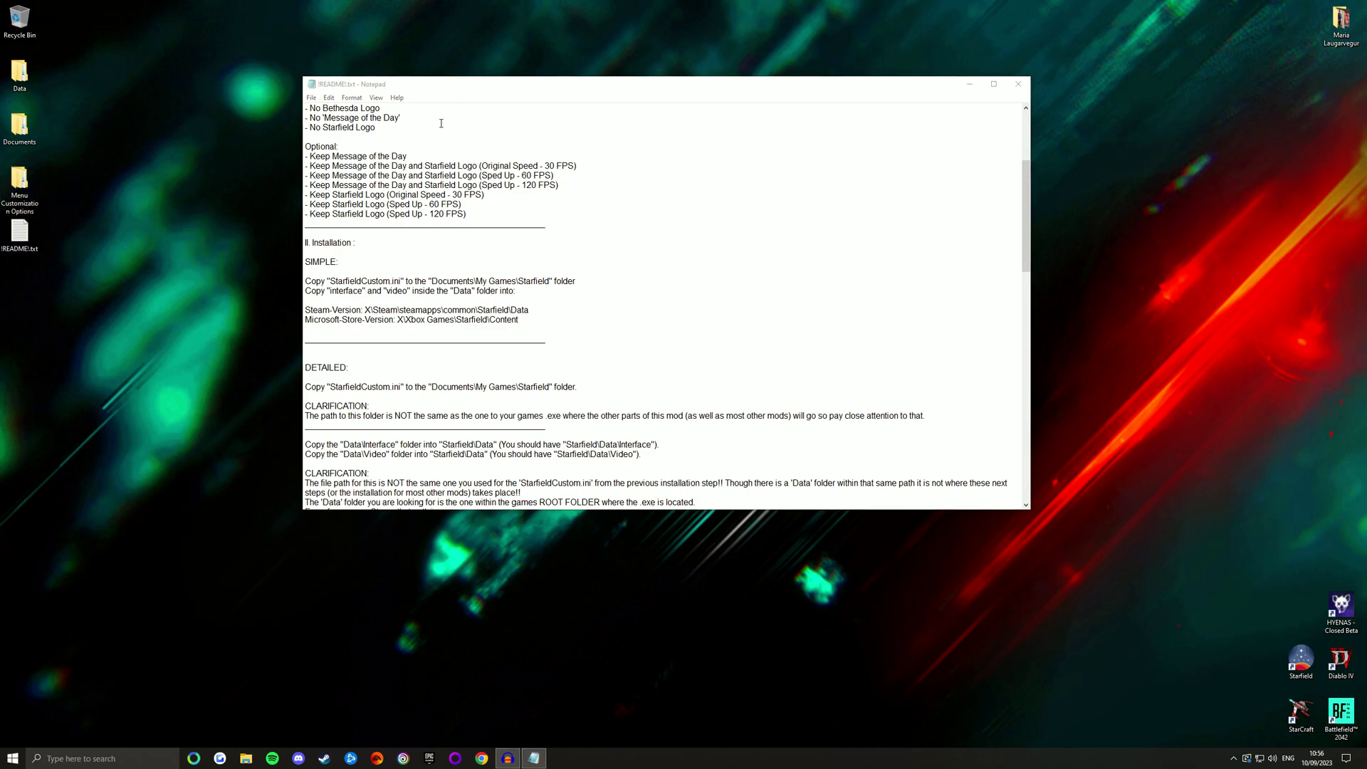
left_click_drag(441, 84, 682, 75)
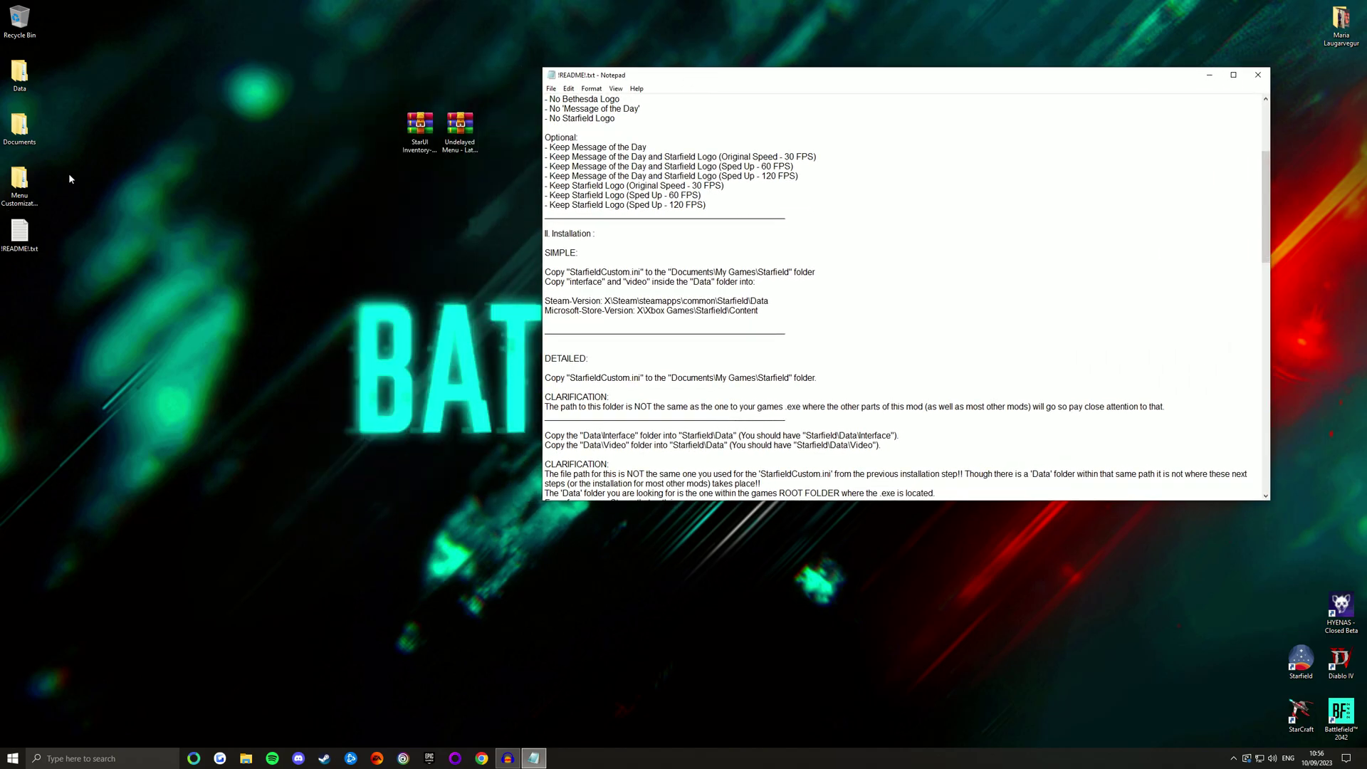
double_click(12, 186)
left_click_drag(923, 111, 218, 87)
left_click_drag(687, 78, 795, 79)
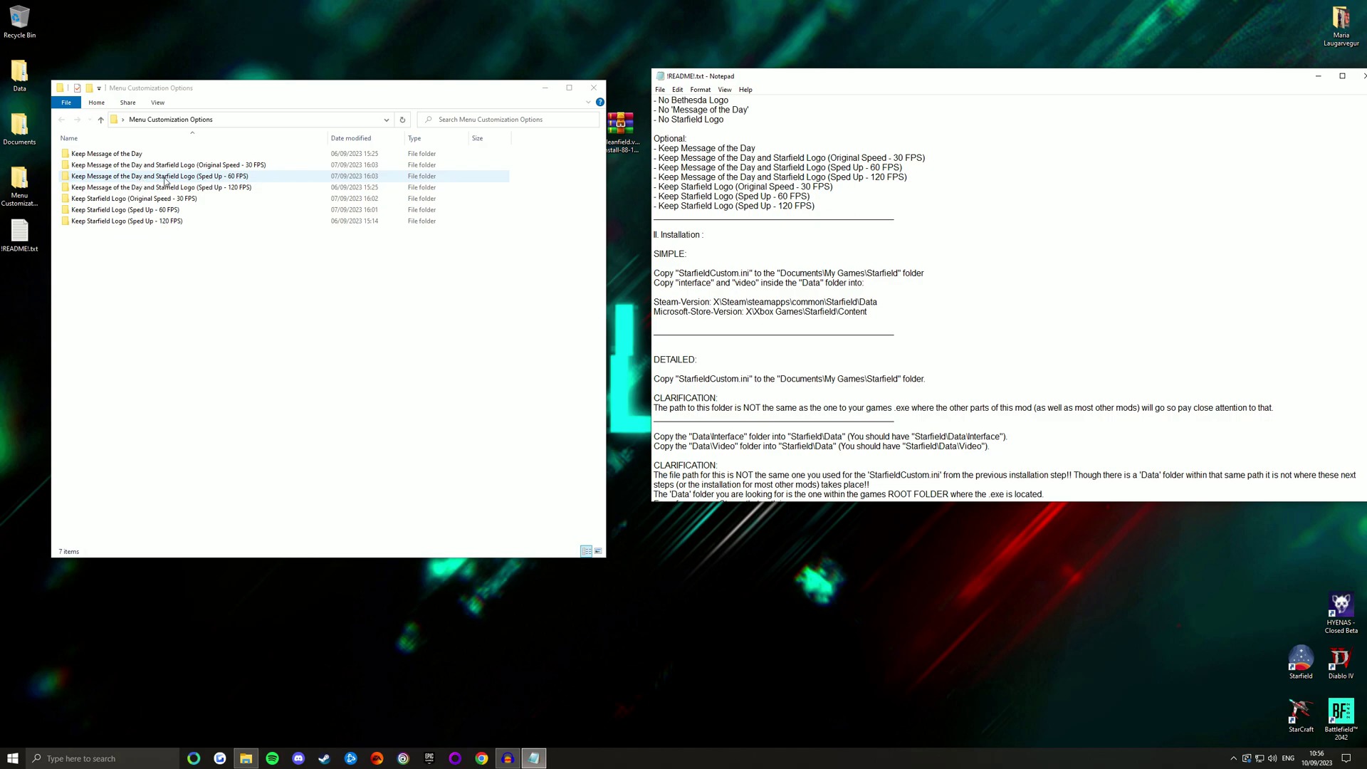
- Open the Sped Up 60 FPS option's Data folder, select interface and video, close Explorer
double_click(219, 176)
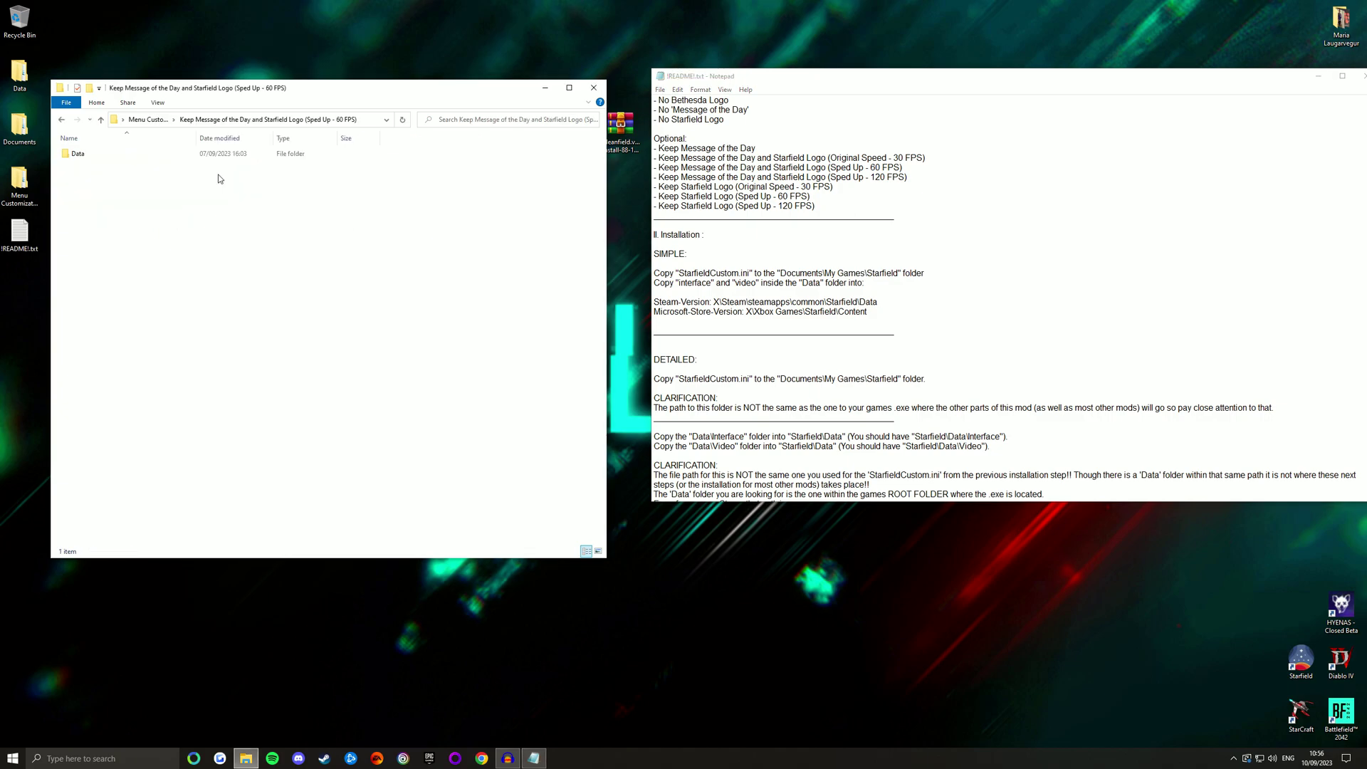
left_click(128, 159)
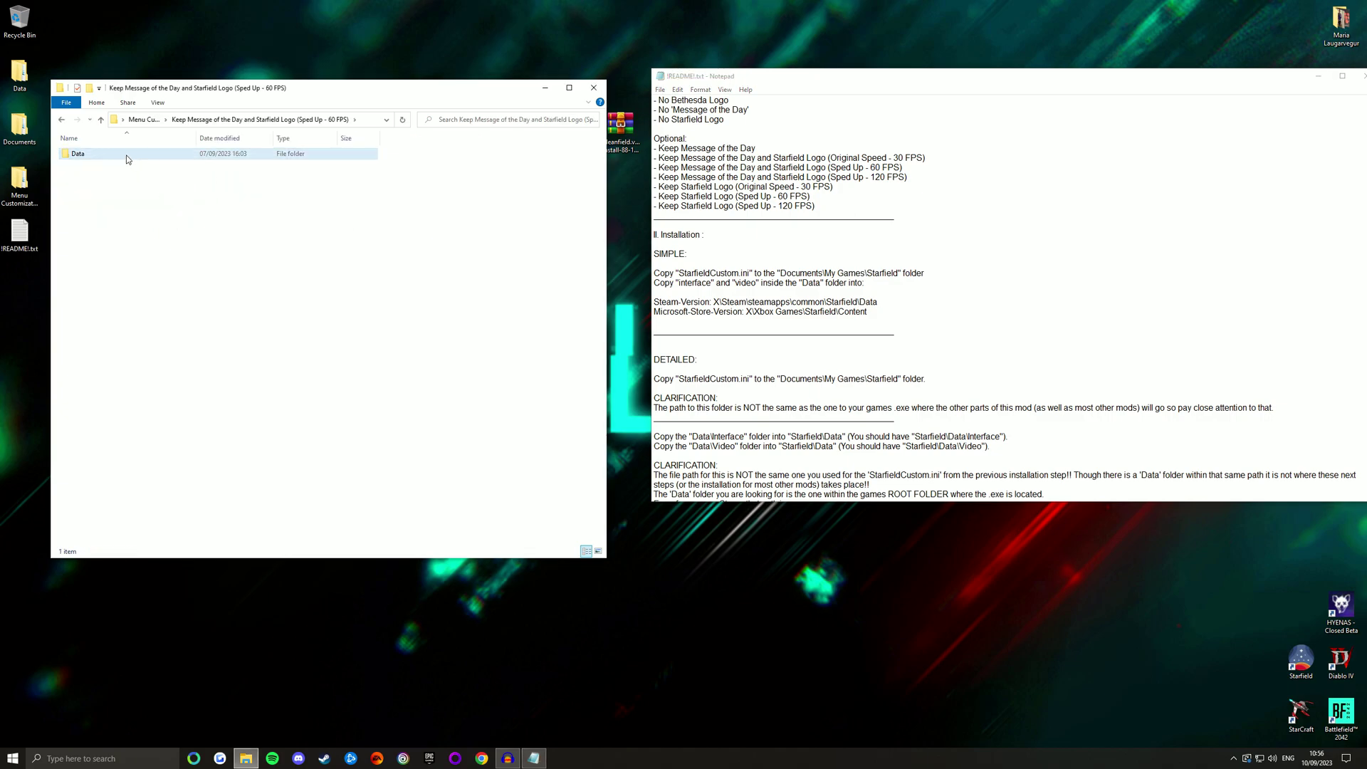
double_click(127, 155)
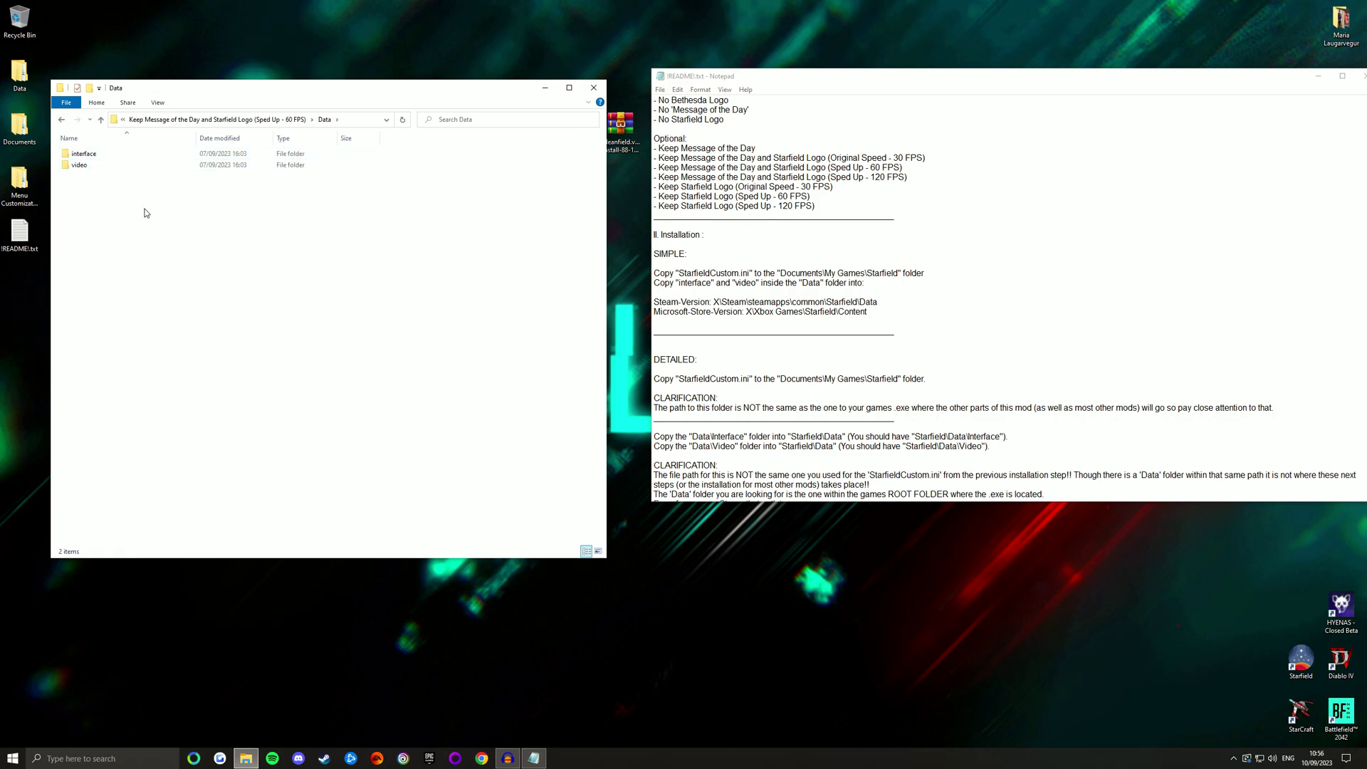
left_click_drag(144, 209, 120, 154)
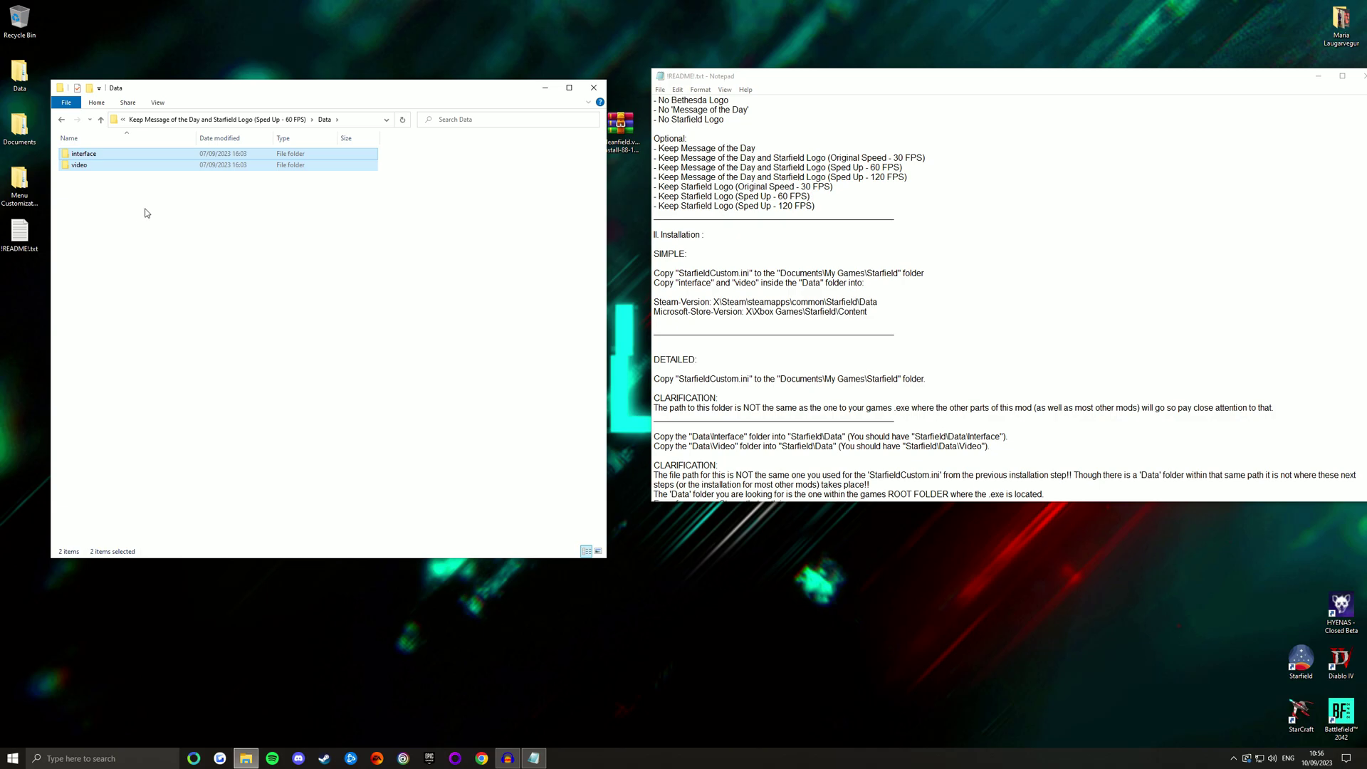
left_click(594, 88)
left_click_drag(1183, 73, 980, 74)
- Close the README, launch Starfield to its main menu, then quit back to the desktop
left_click(1166, 83)
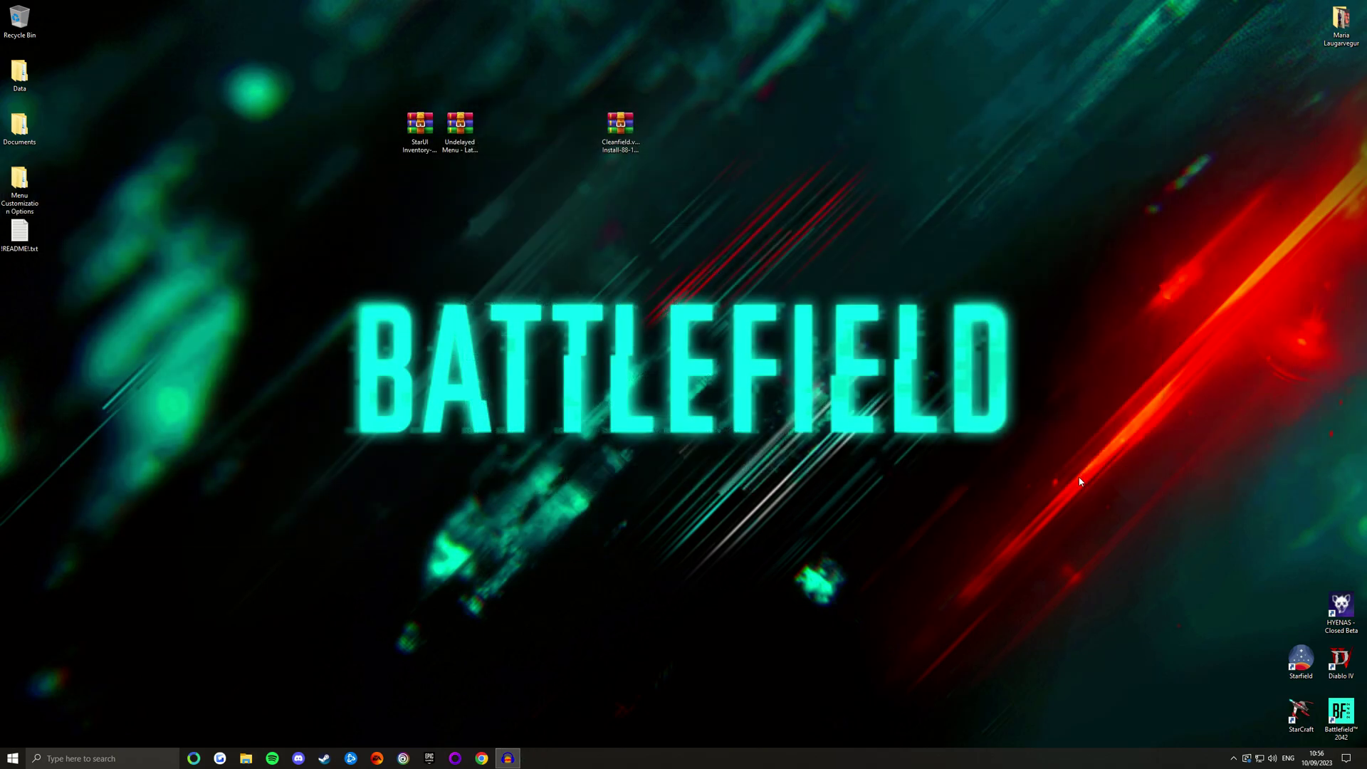
double_click(1301, 659)
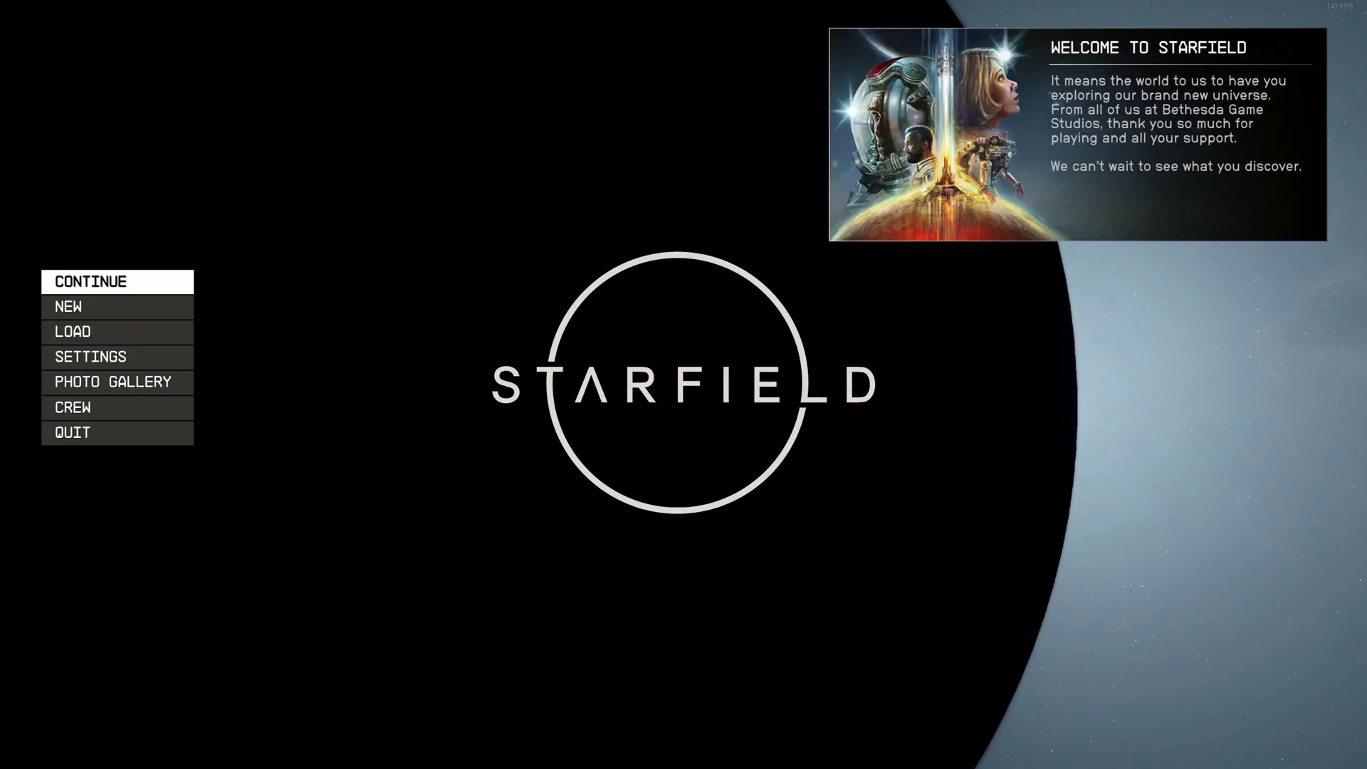
left_click(107, 281)
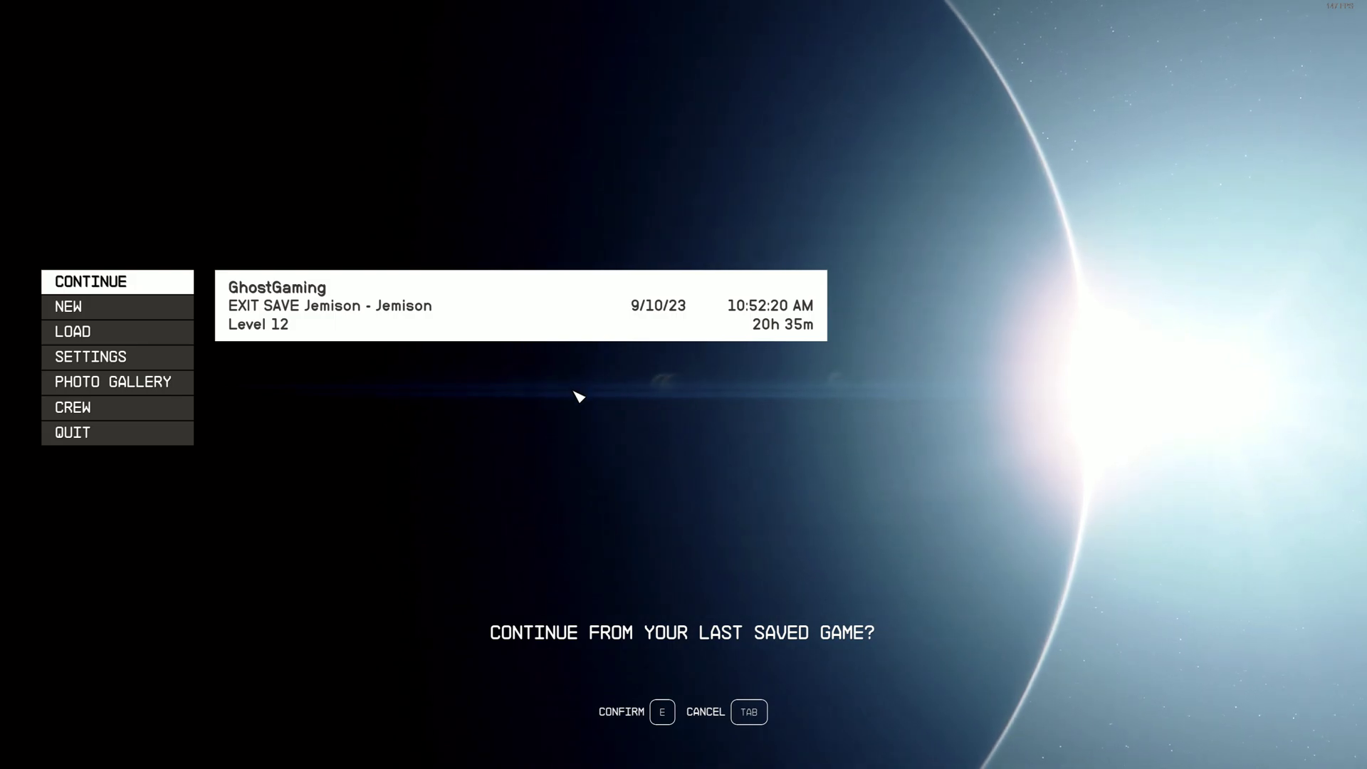
key("Tab")
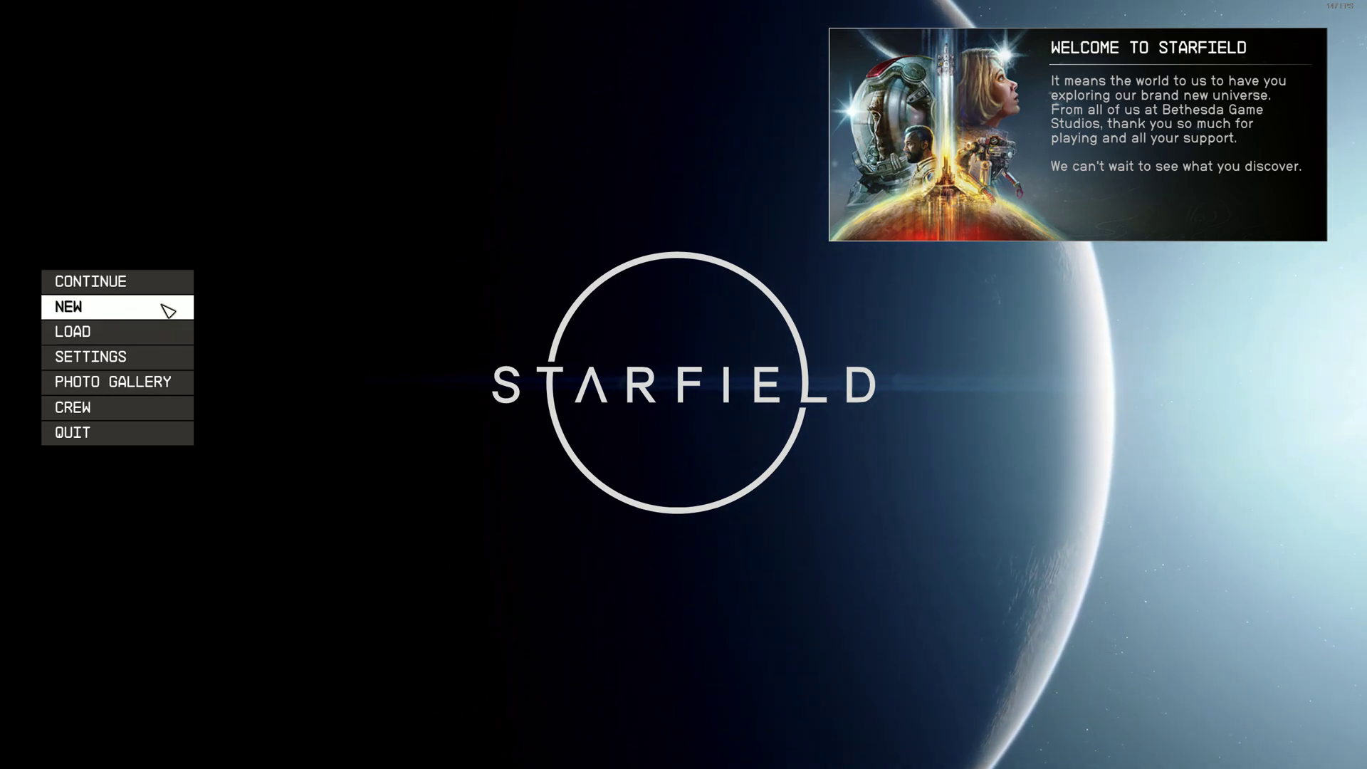
left_click(112, 440)
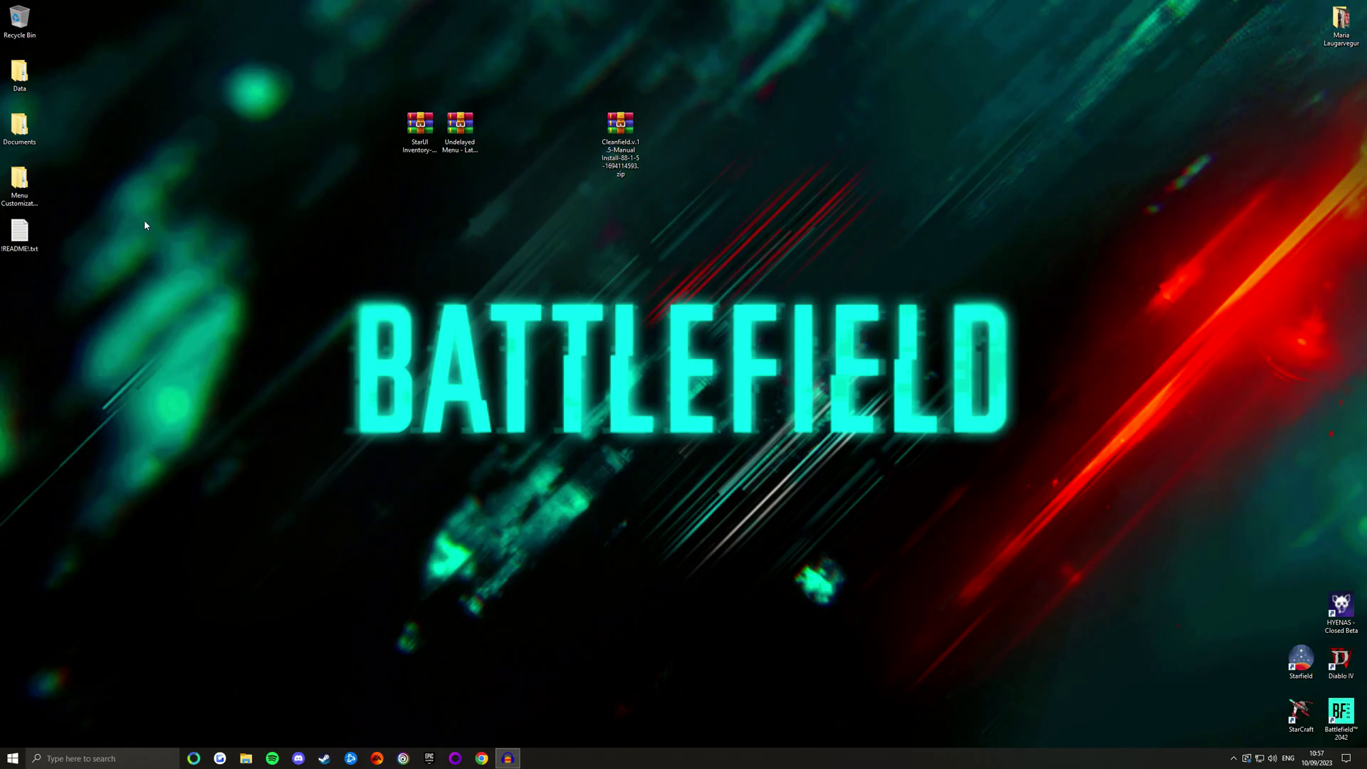
- Delete the leftover Cleanfield files and zip, and reposition the StarUI and Undelayed Menu zips
left_click_drag(191, 274, 31, 86)
key("Delete")
left_click_drag(581, 134, 687, 209)
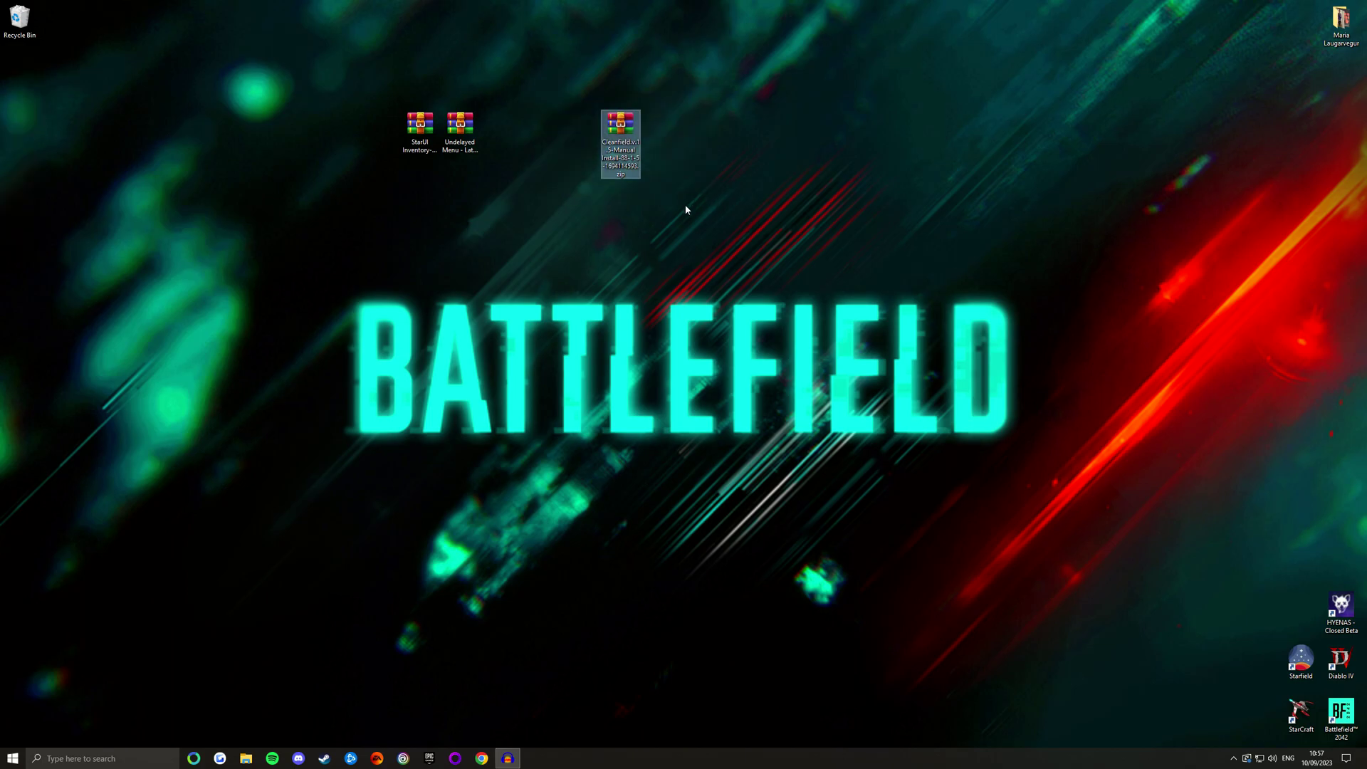
key("Delete")
left_click(427, 130)
left_click(460, 131, "ctrl")
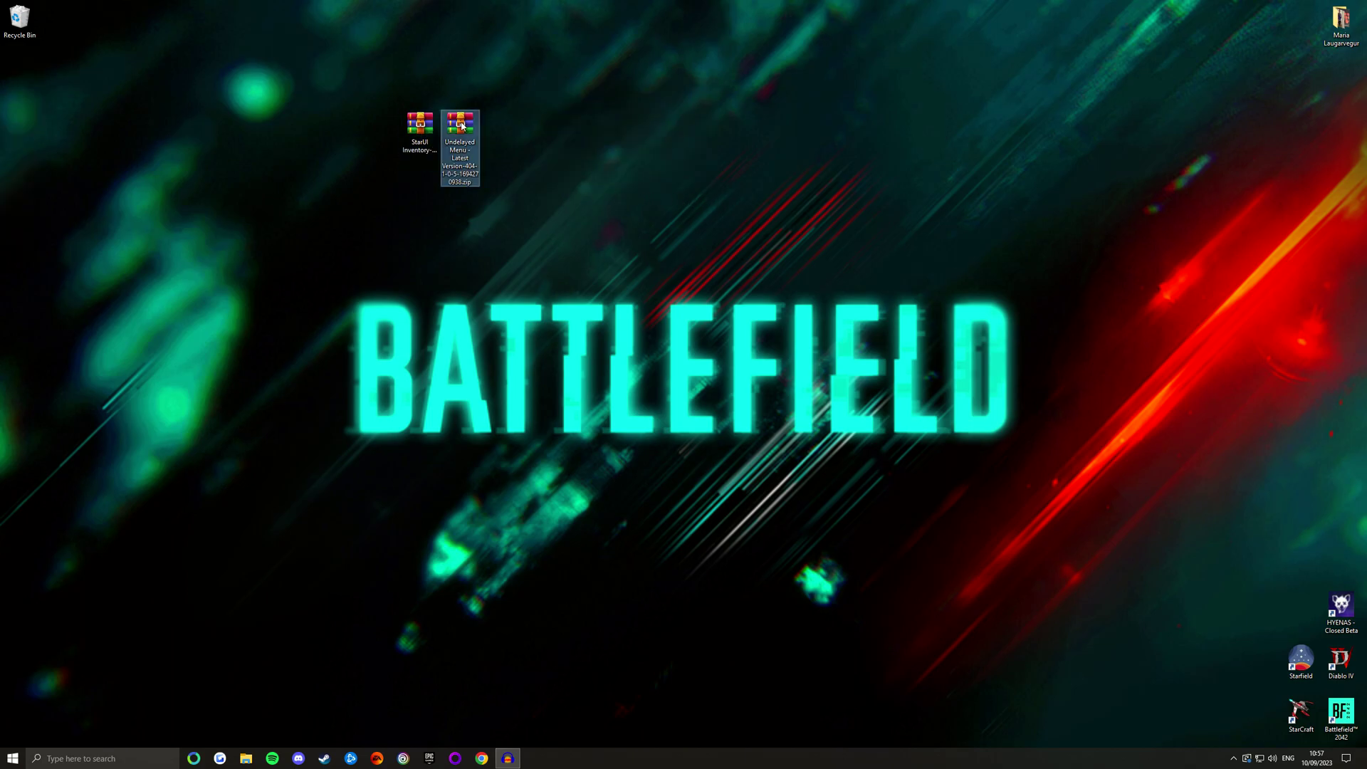
left_click_drag(460, 132, 579, 132)
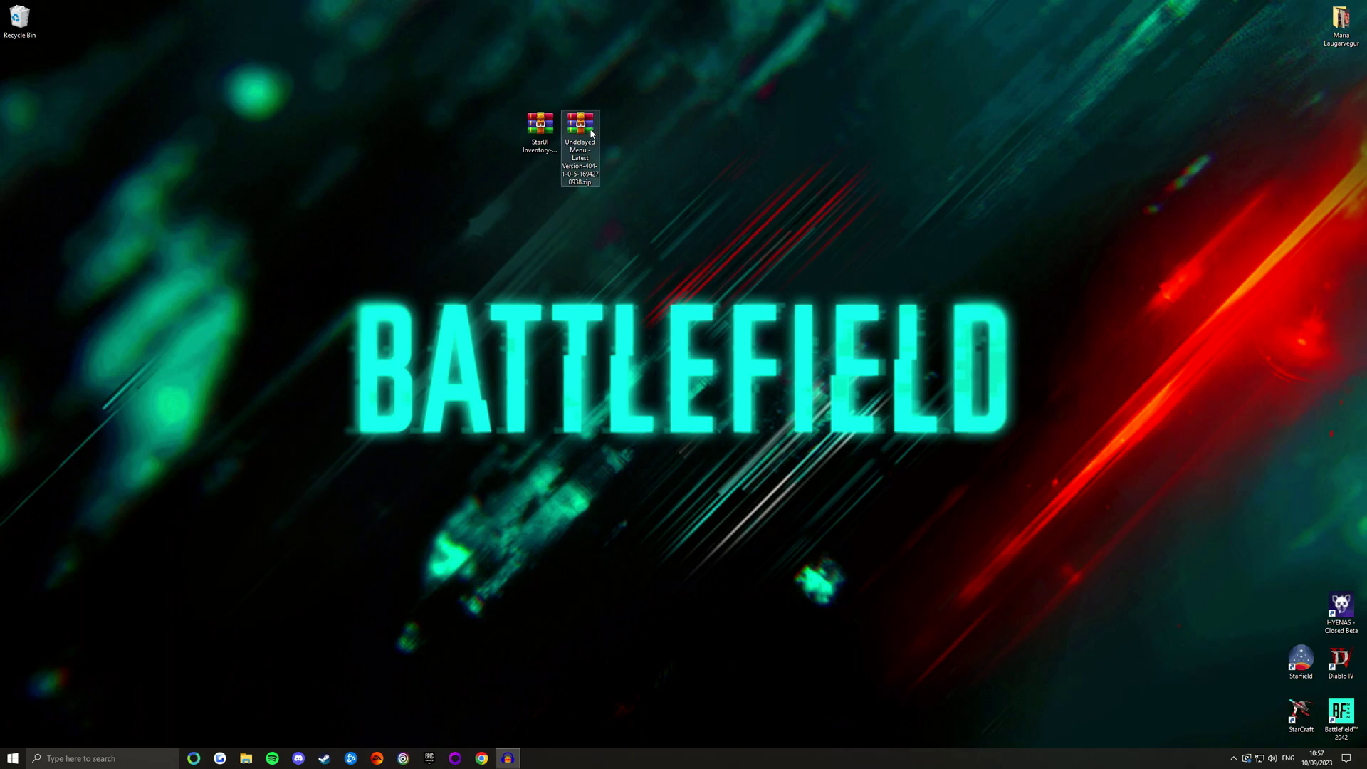
left_click(544, 129)
left_click(580, 127)
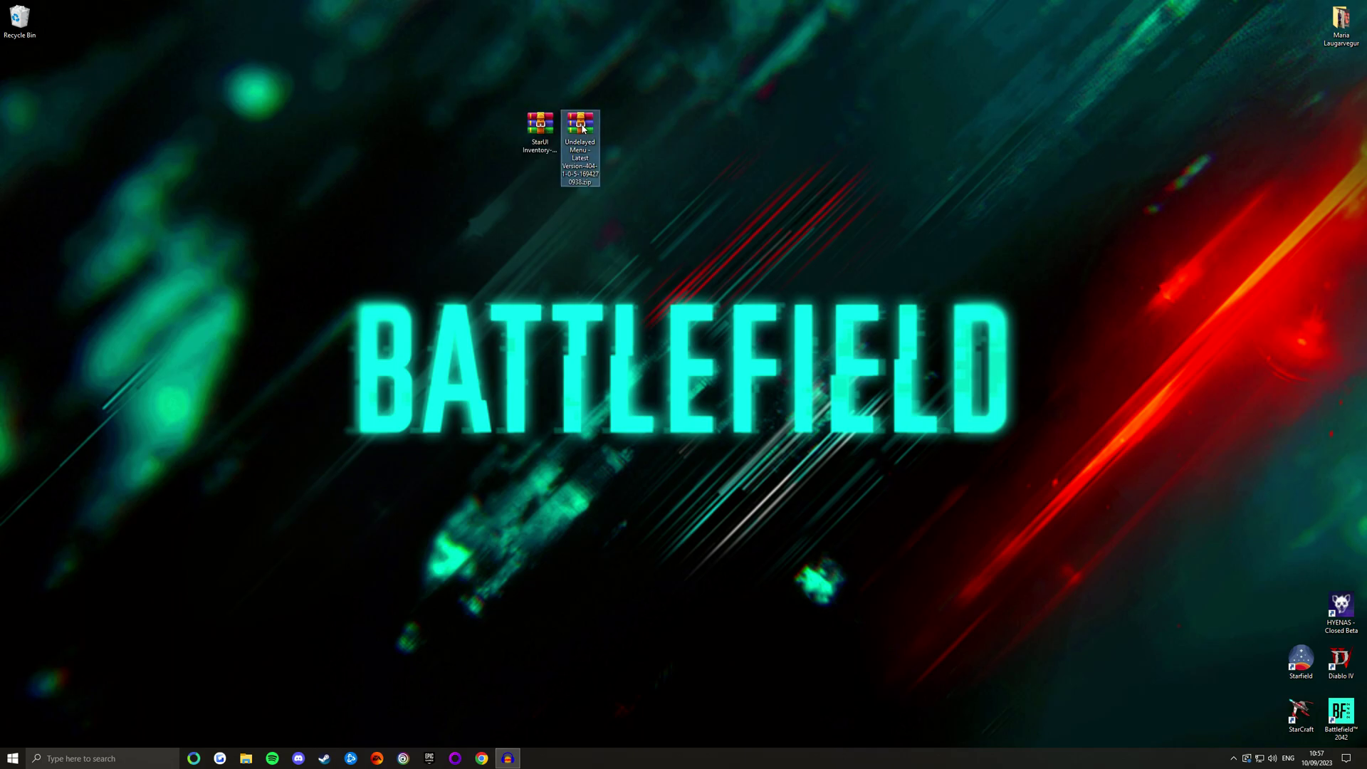
left_click(638, 136)
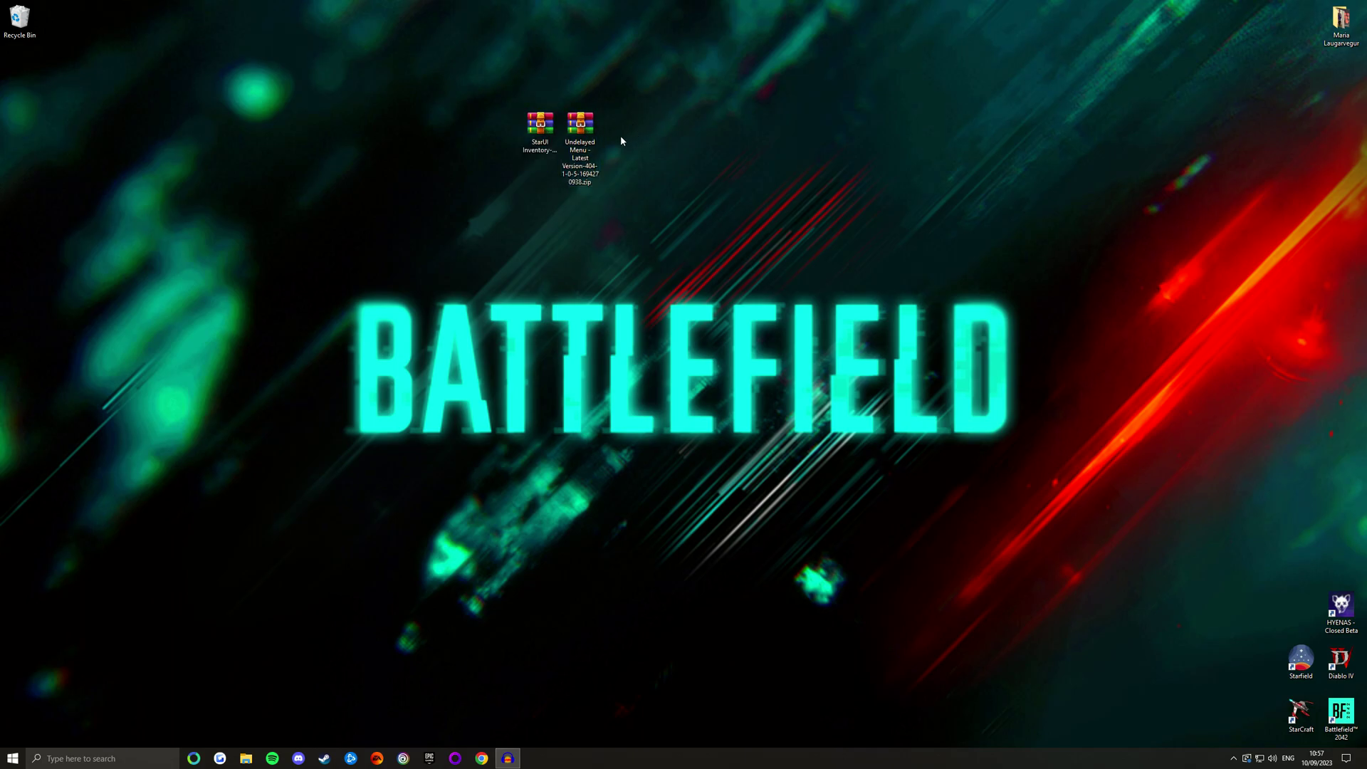
- Extract the Undelayed Menu zip to the Desktop with WinRAR, then close the archive
double_click(581, 131)
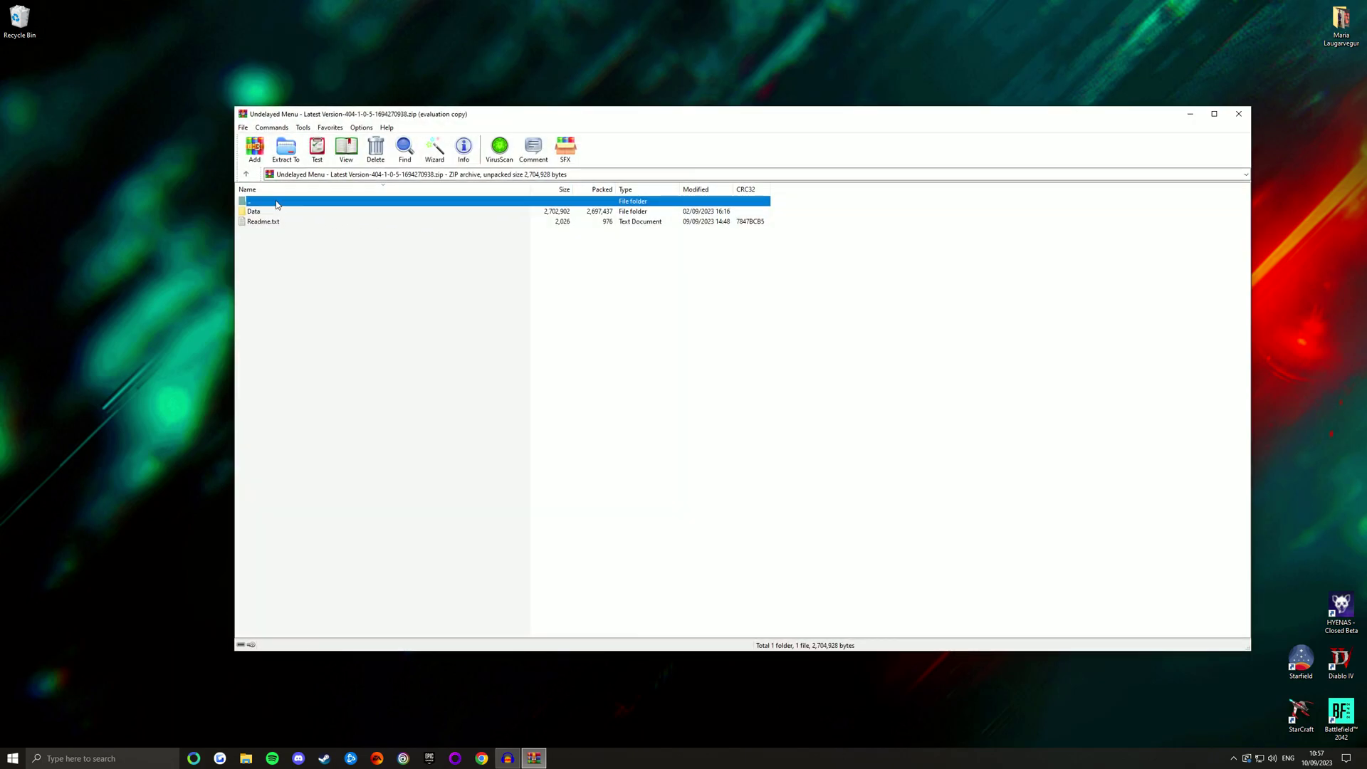
left_click(282, 155)
right_click(829, 340)
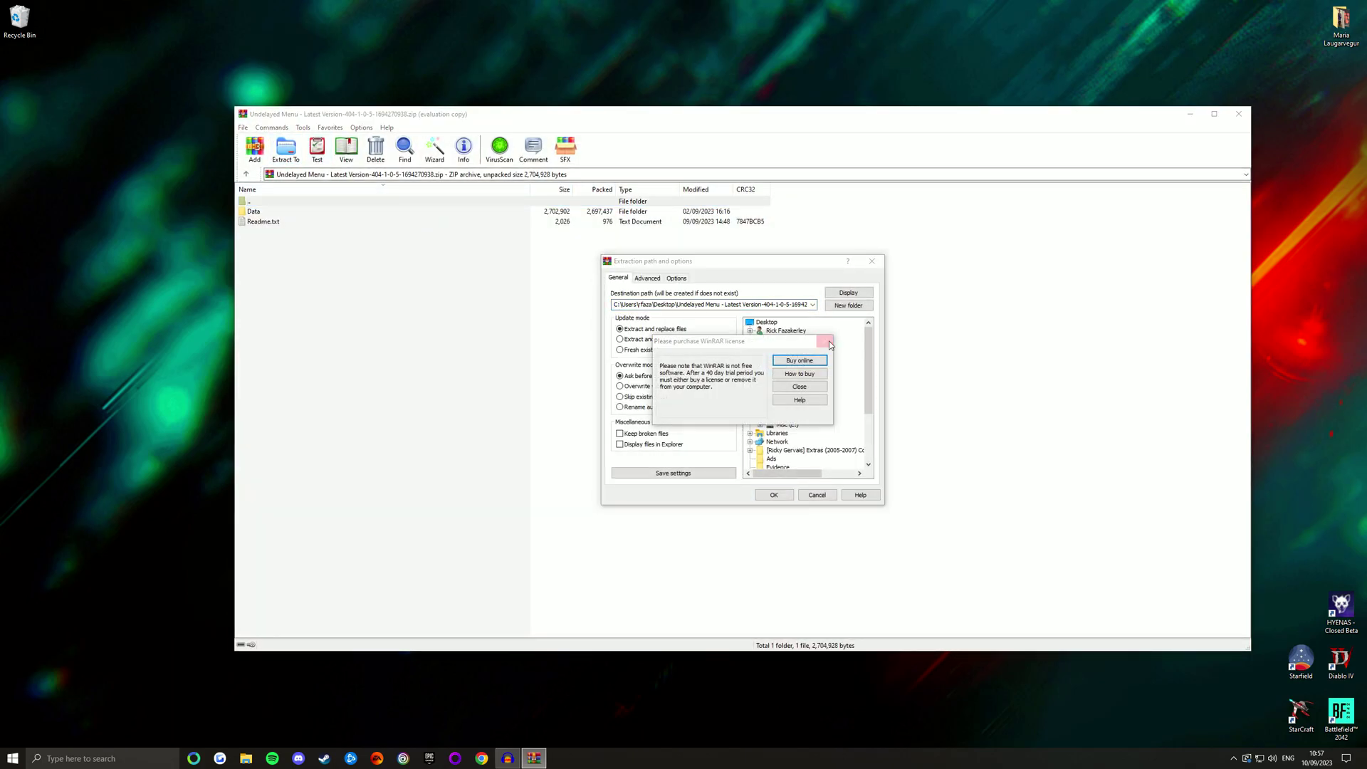
key("Escape")
left_click(774, 494)
left_click(1239, 114)
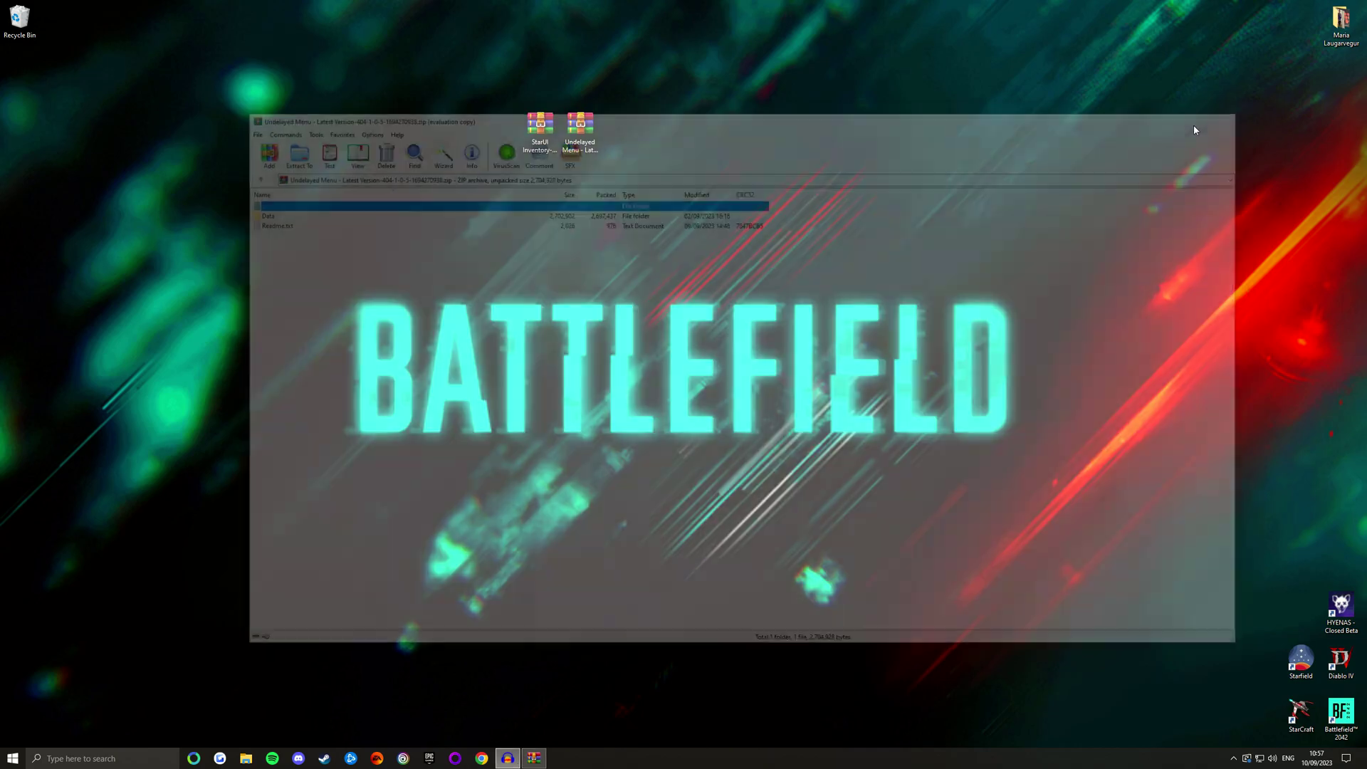
- Look inside the extracted Data folder, then open the Undelayed Menus Readme.txt and scroll through it
double_click(32, 74)
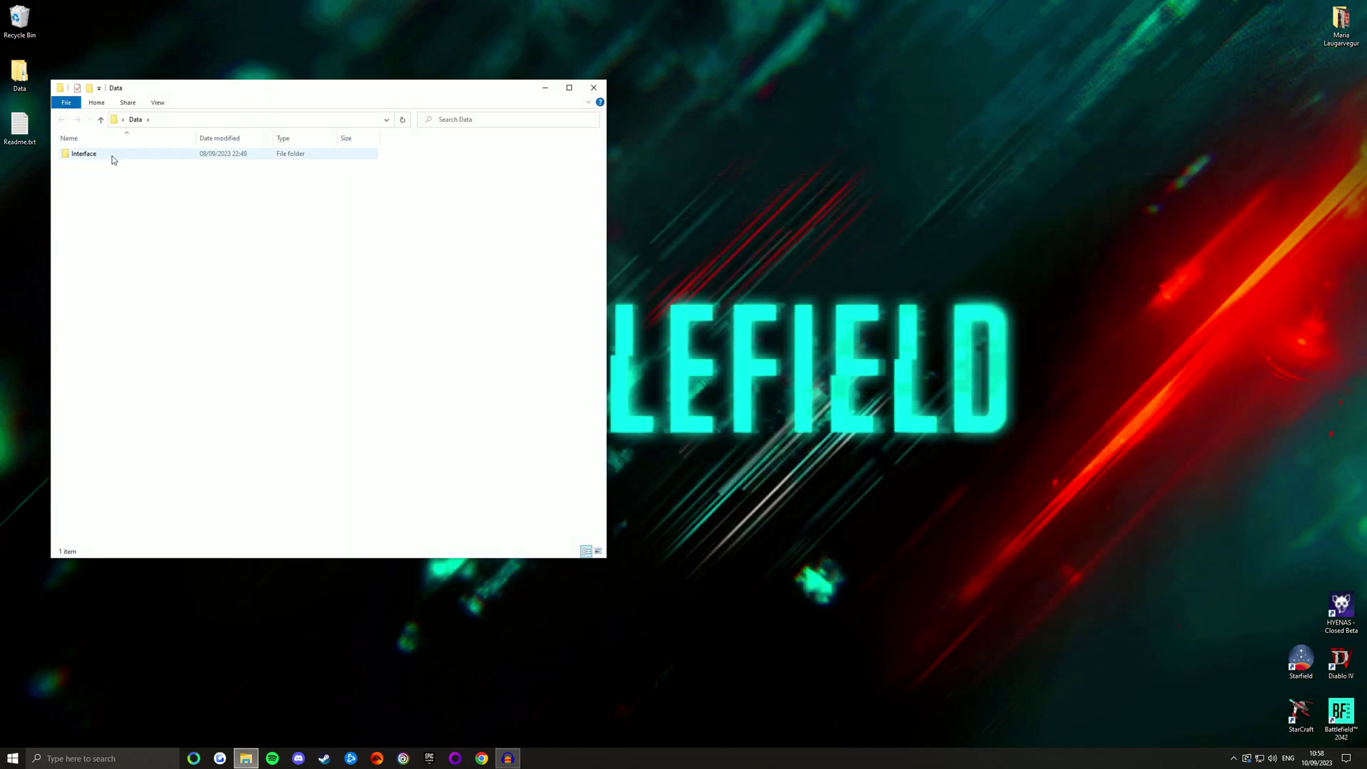
left_click(594, 88)
double_click(19, 126)
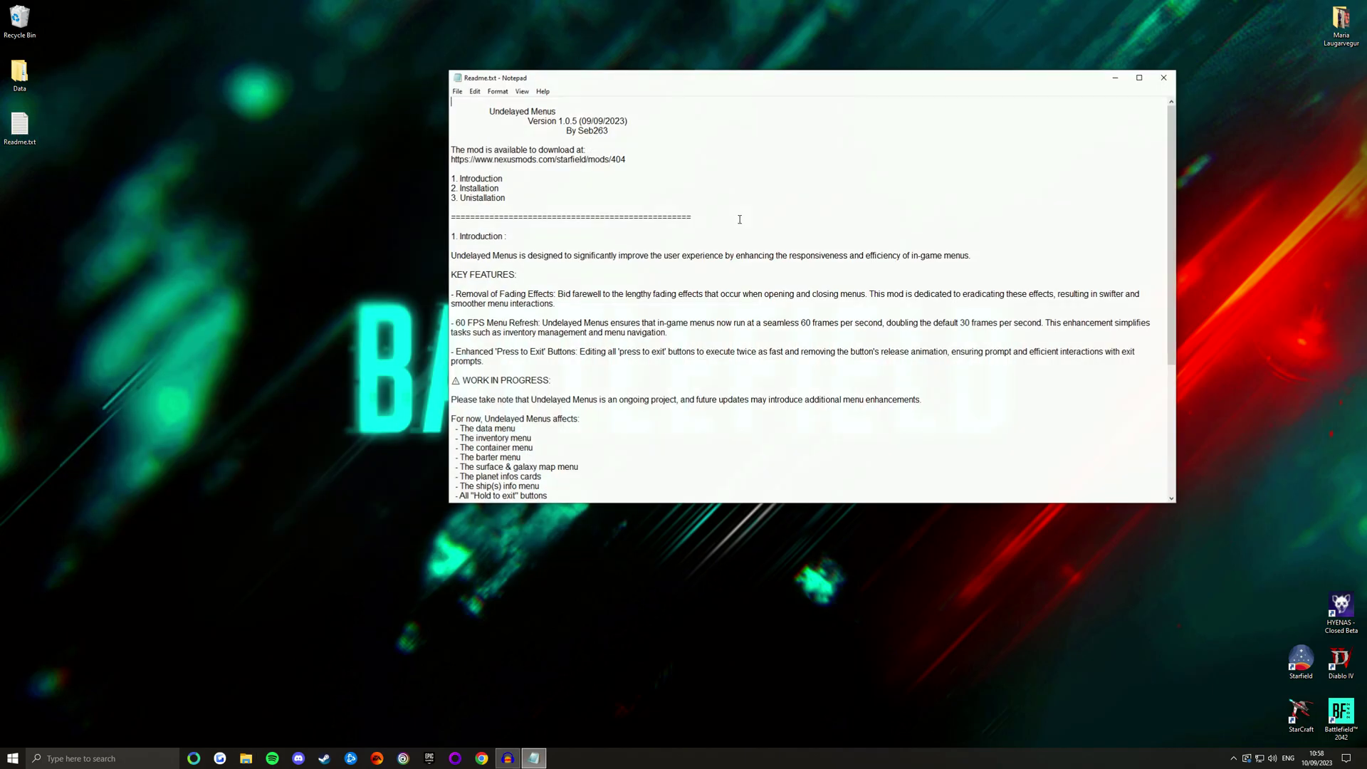
scroll(698, 310, "down", 3)
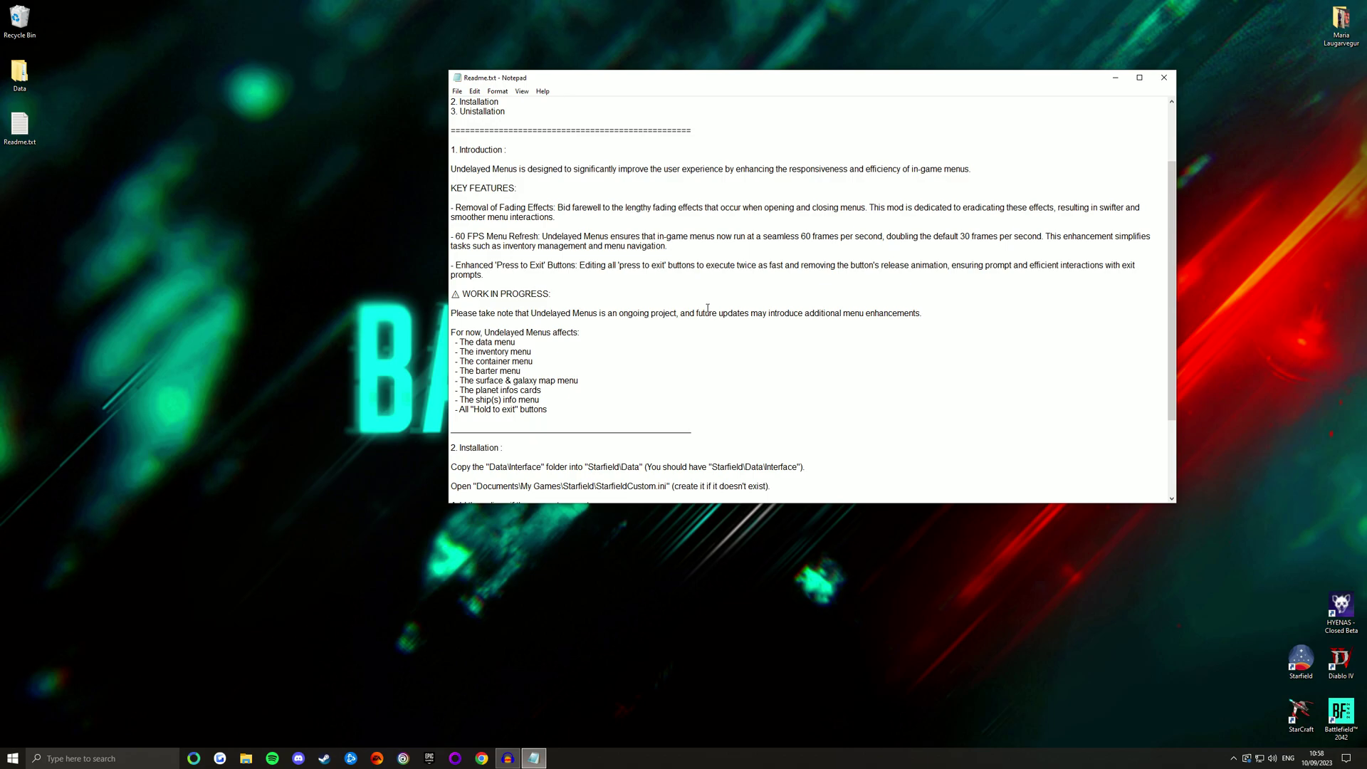
scroll(705, 311, "up", 3)
scroll(695, 341, "down", 4)
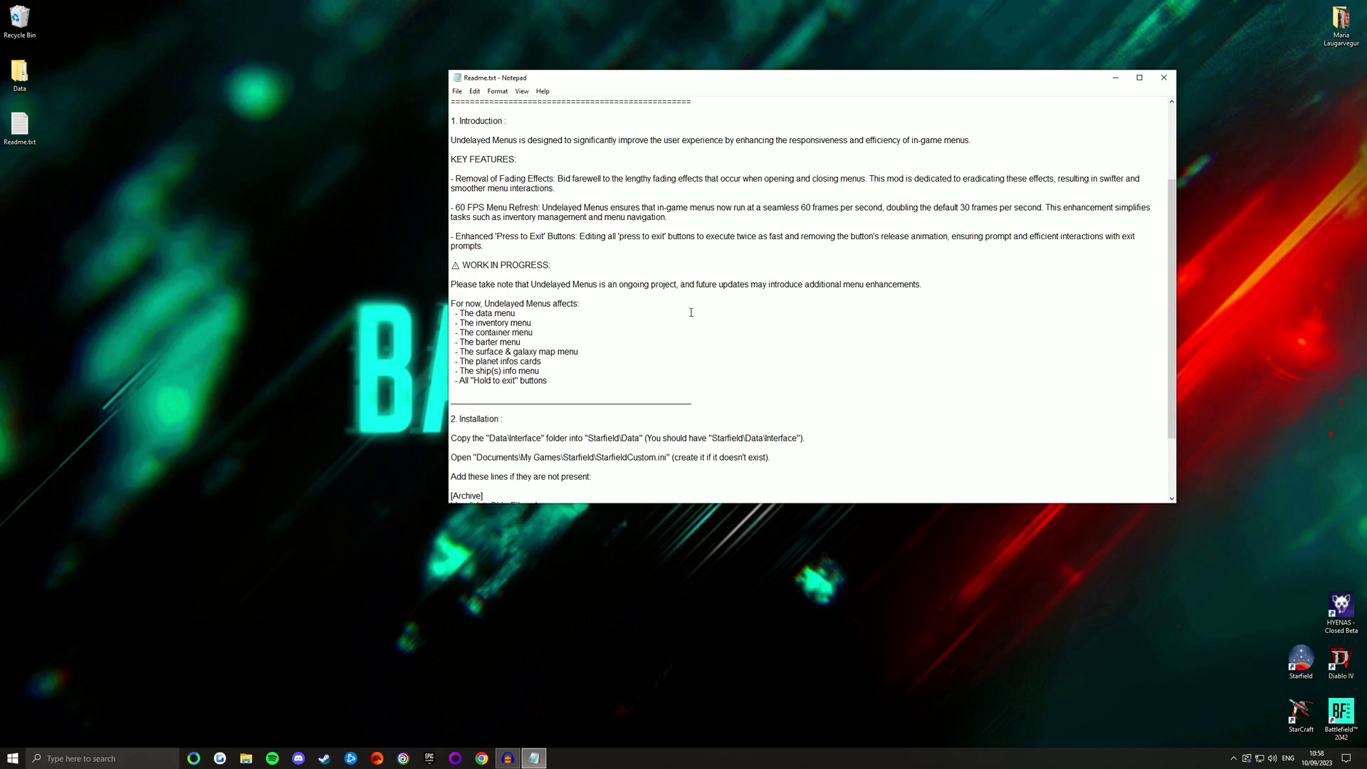
scroll(694, 308, "down", 3)
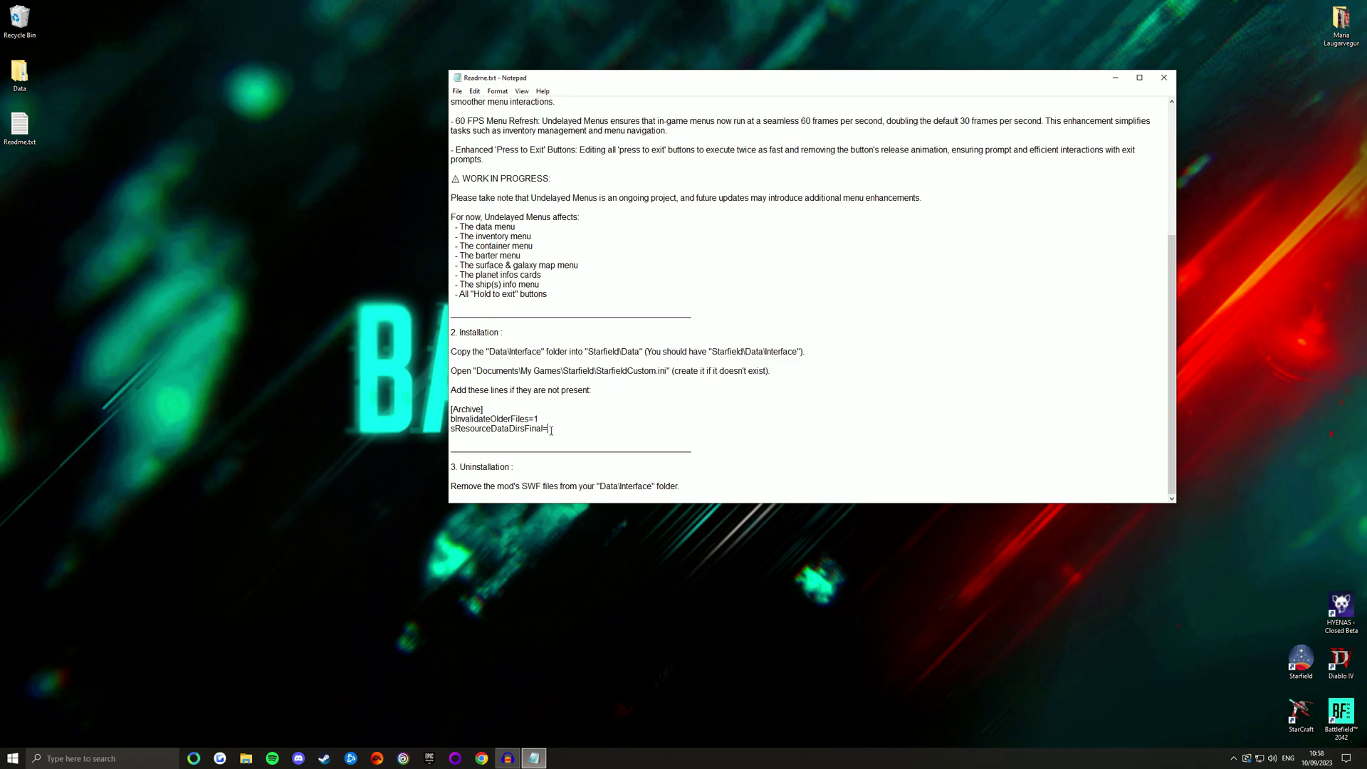
- Reopen Readme.txt from the desktop and scroll to its installation instructions
key("alt+F4")
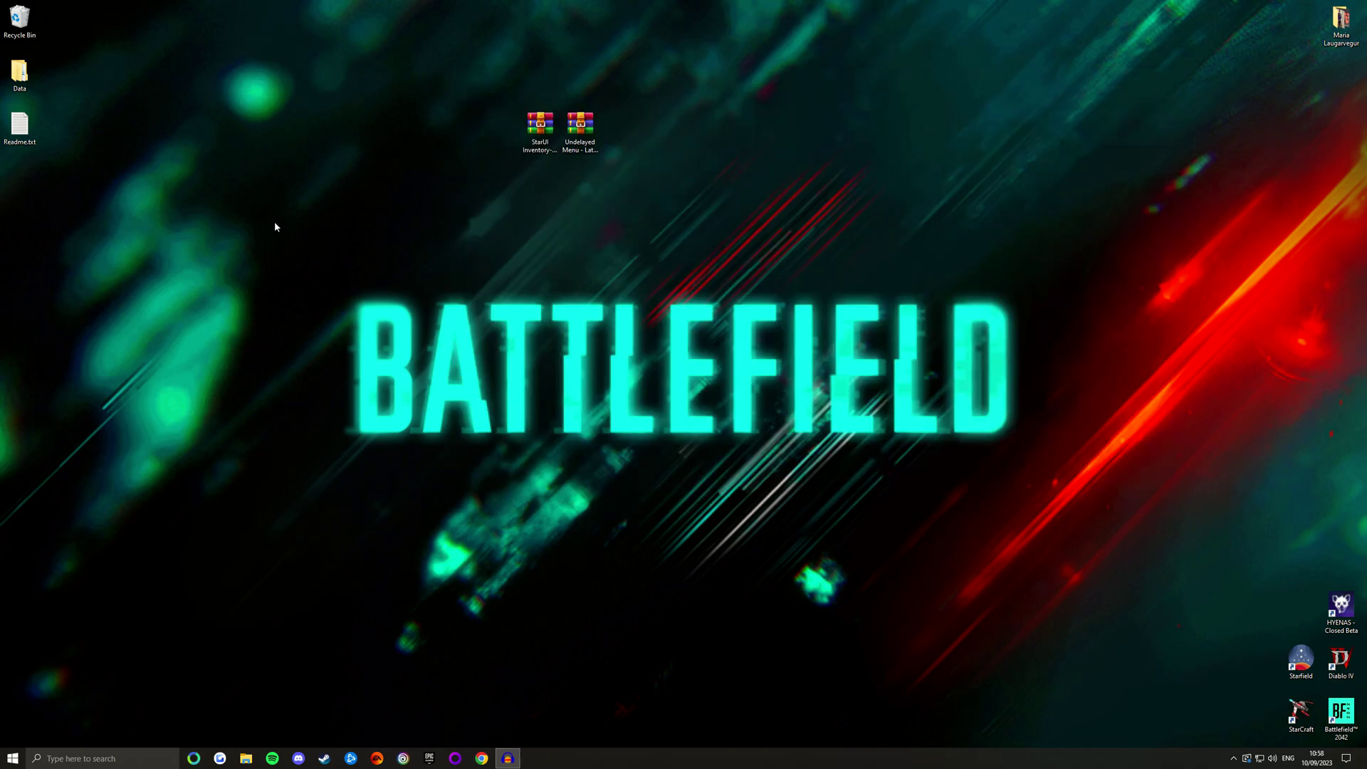
double_click(34, 139)
scroll(677, 341, "down", 7)
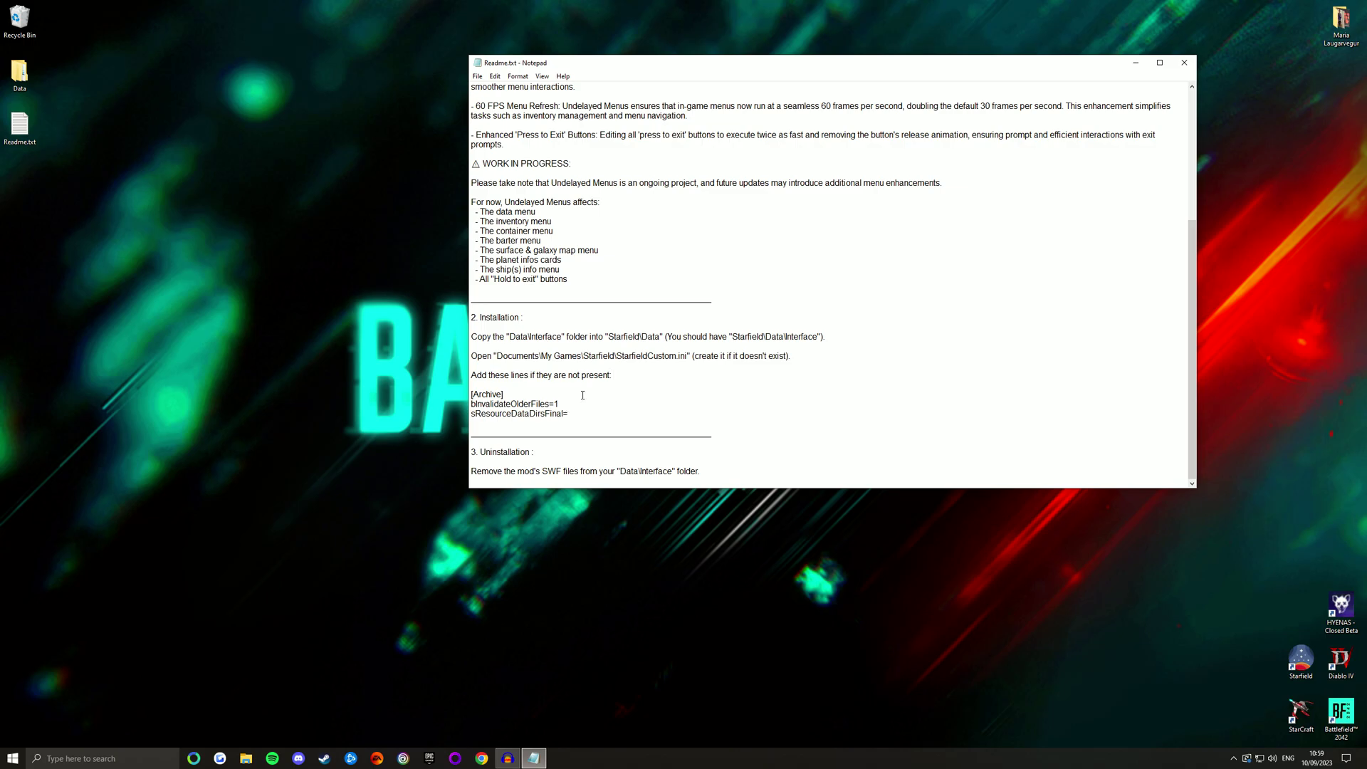
- Open Starfield's installation folder through Steam's Manage > Browse local files
left_click(326, 761)
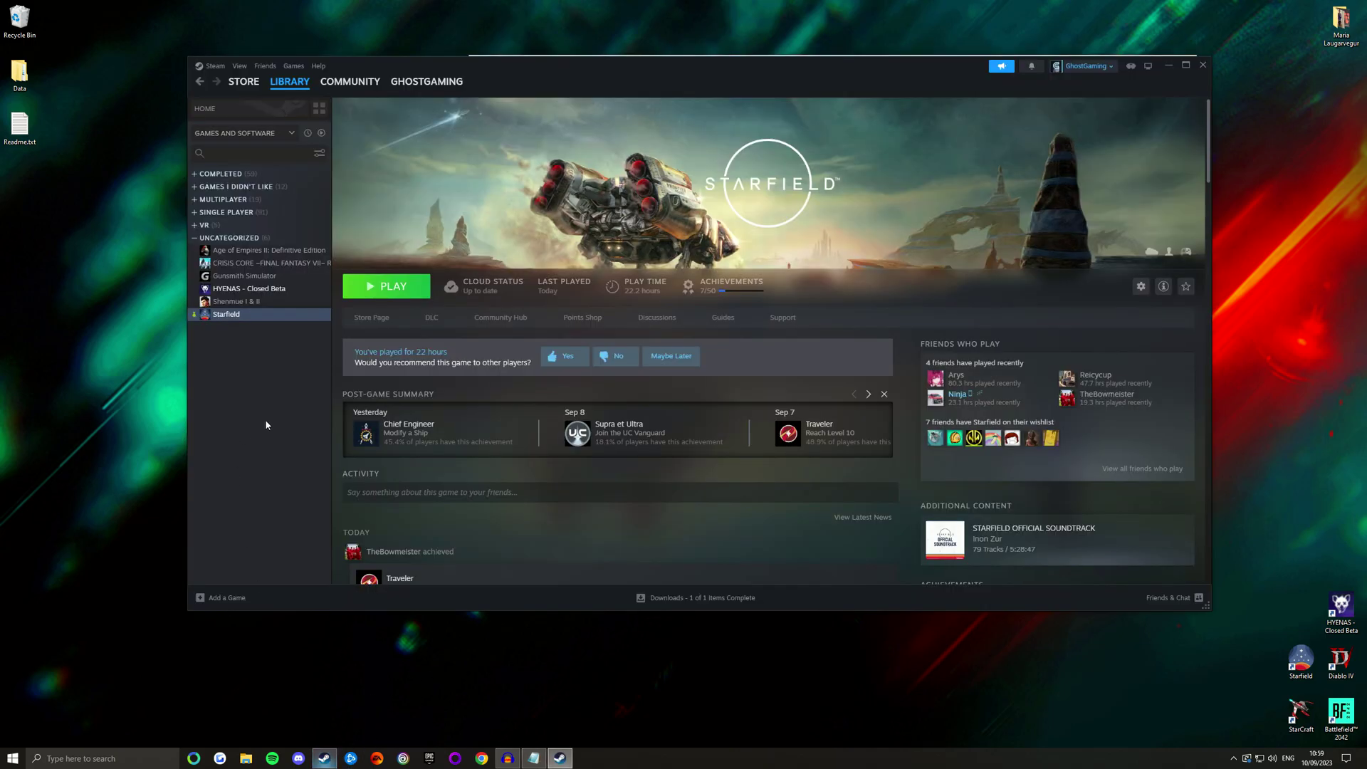
right_click(253, 314)
mouse_move(299, 375)
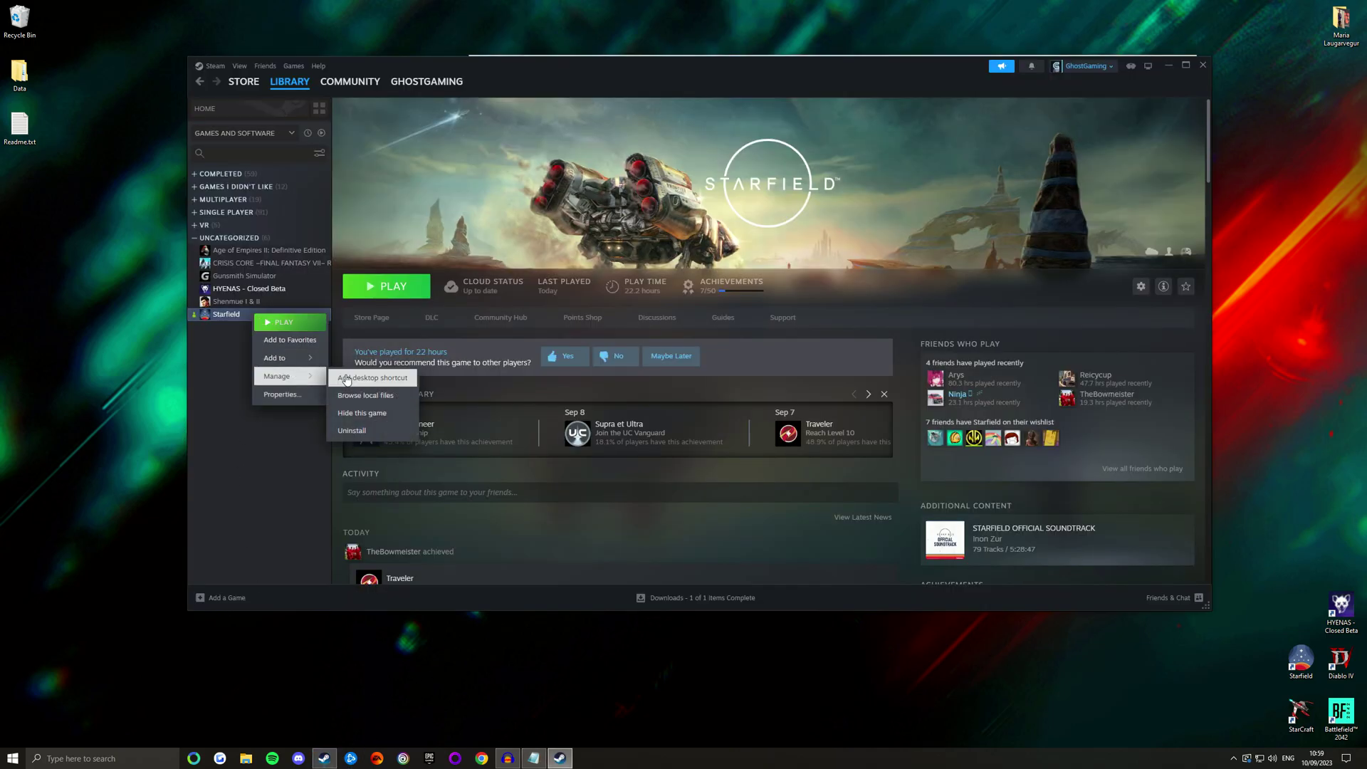
left_click(365, 395)
- Close Steam, move the game folder window right, and open Starfield.ini with Notepad
left_click(1203, 66)
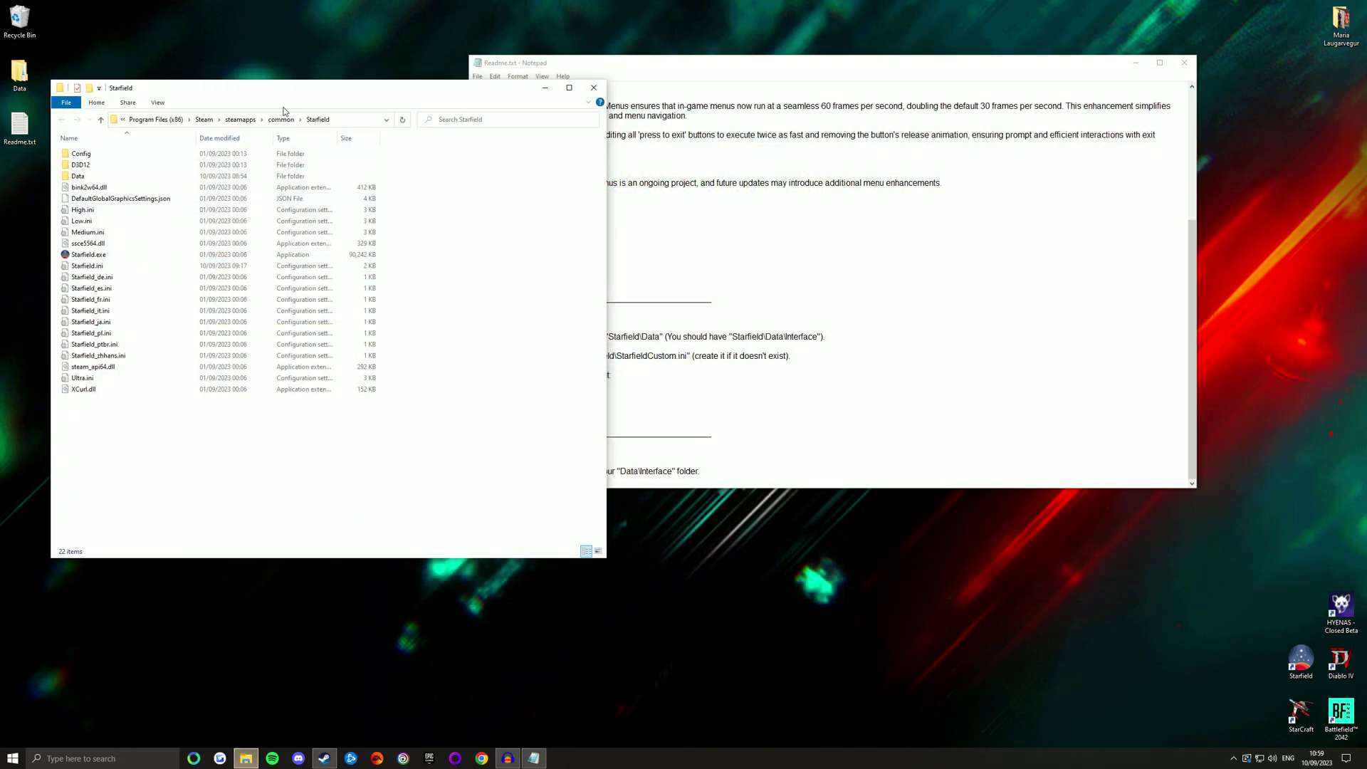
left_click_drag(292, 89, 938, 83)
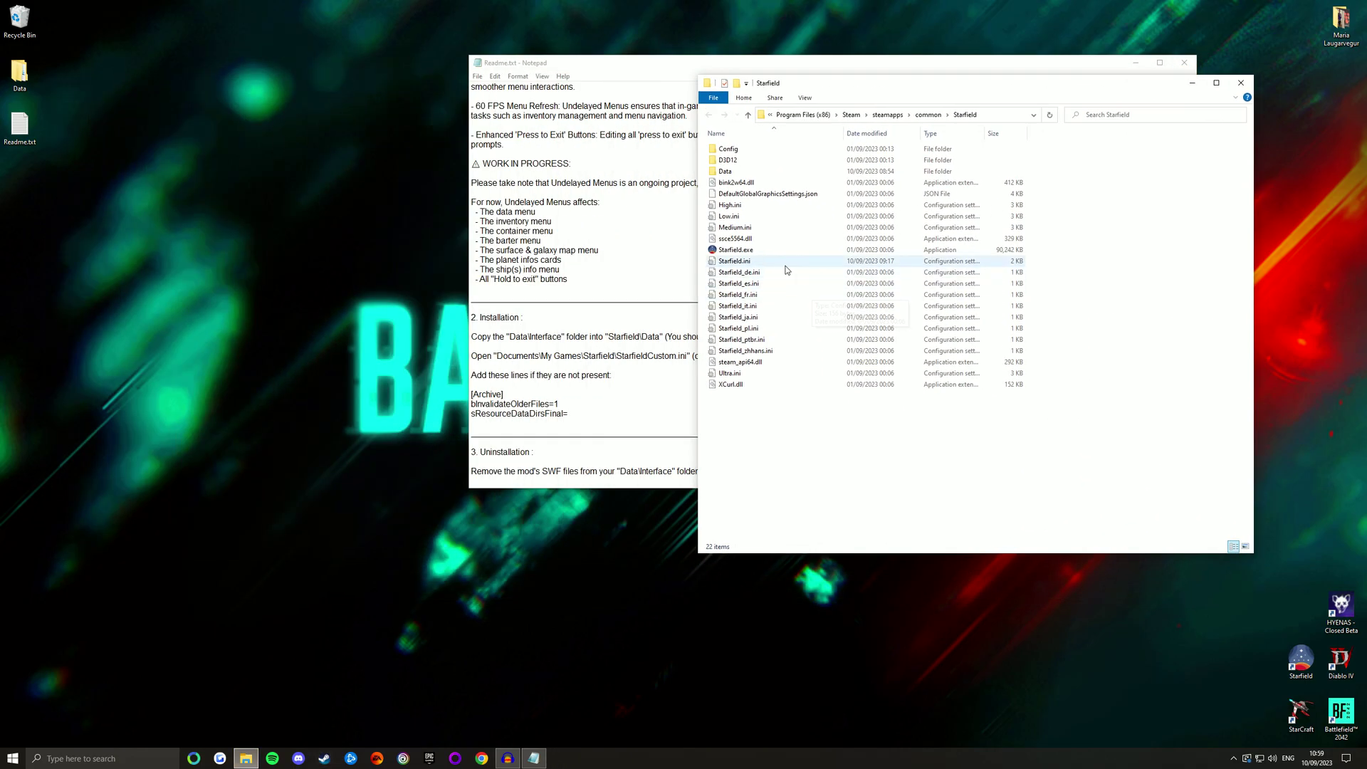
left_click(763, 262)
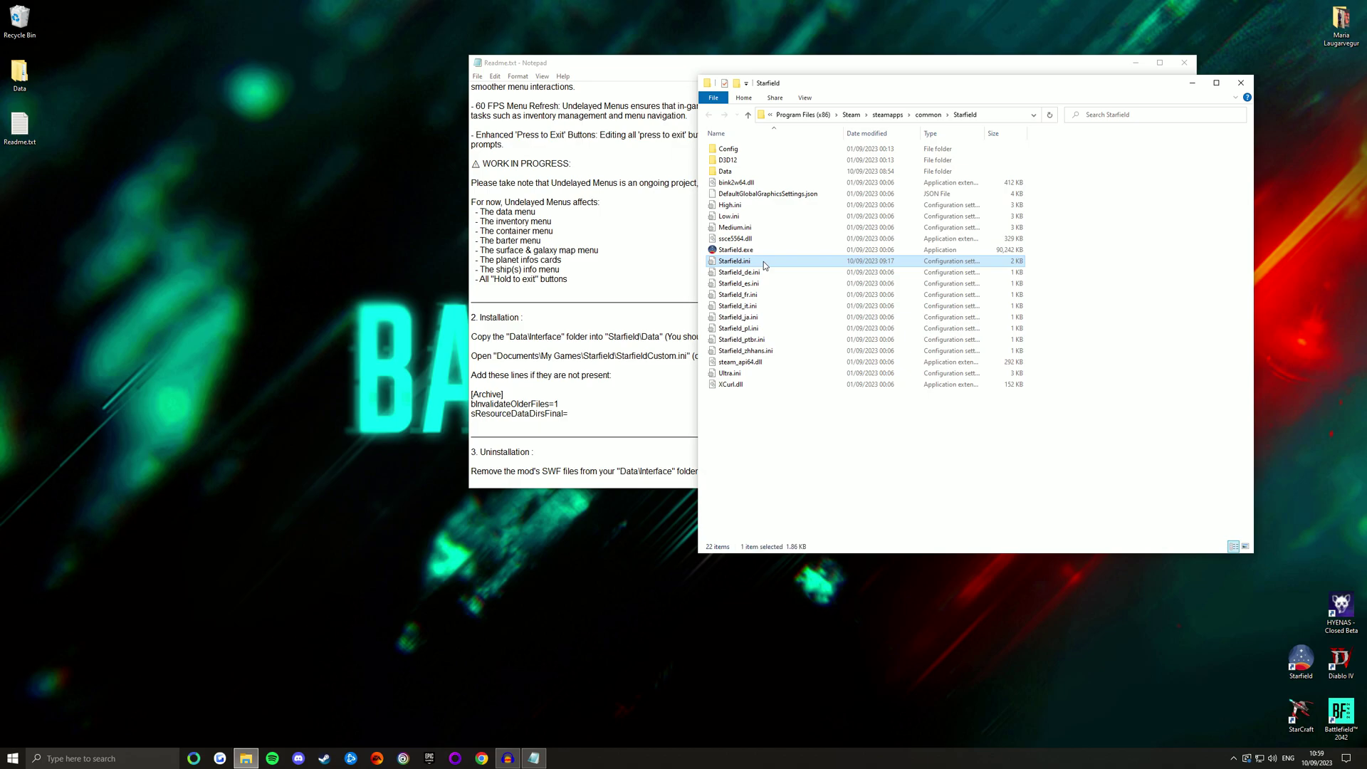
right_click(763, 262)
mouse_move(877, 341)
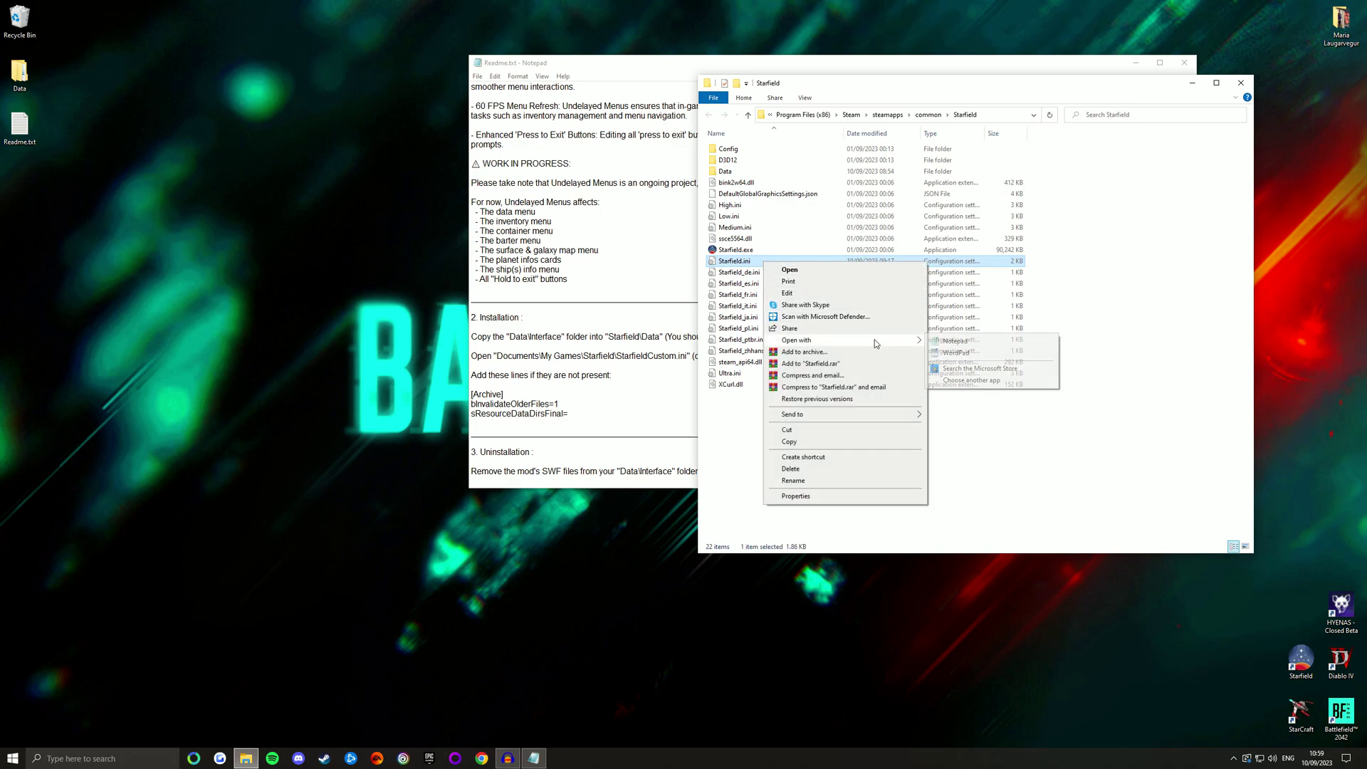
left_click(954, 344)
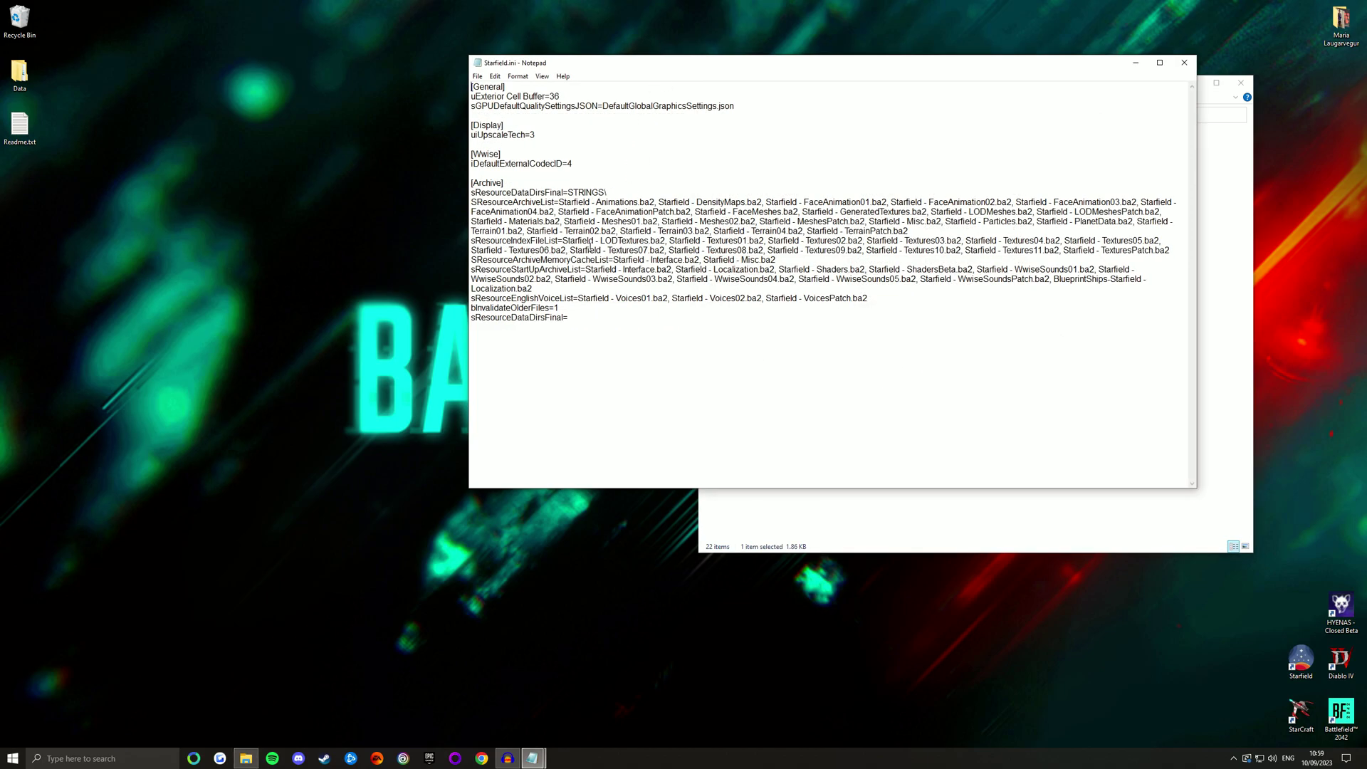
- Place Starfield.ini and the readme side by side and highlight the readme's two [Archive] lines
left_click_drag(673, 64, 403, 168)
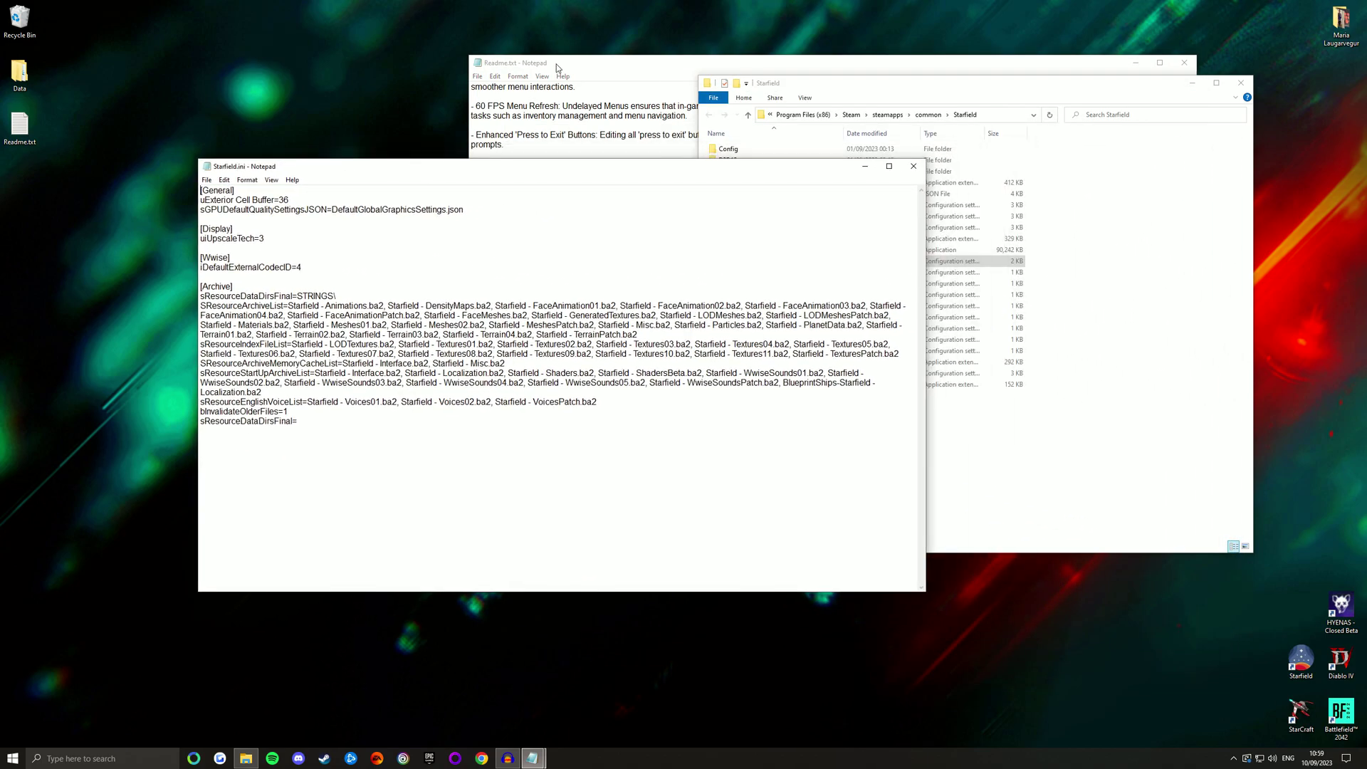
left_click_drag(561, 67, 873, 86)
left_click_drag(896, 433, 780, 418)
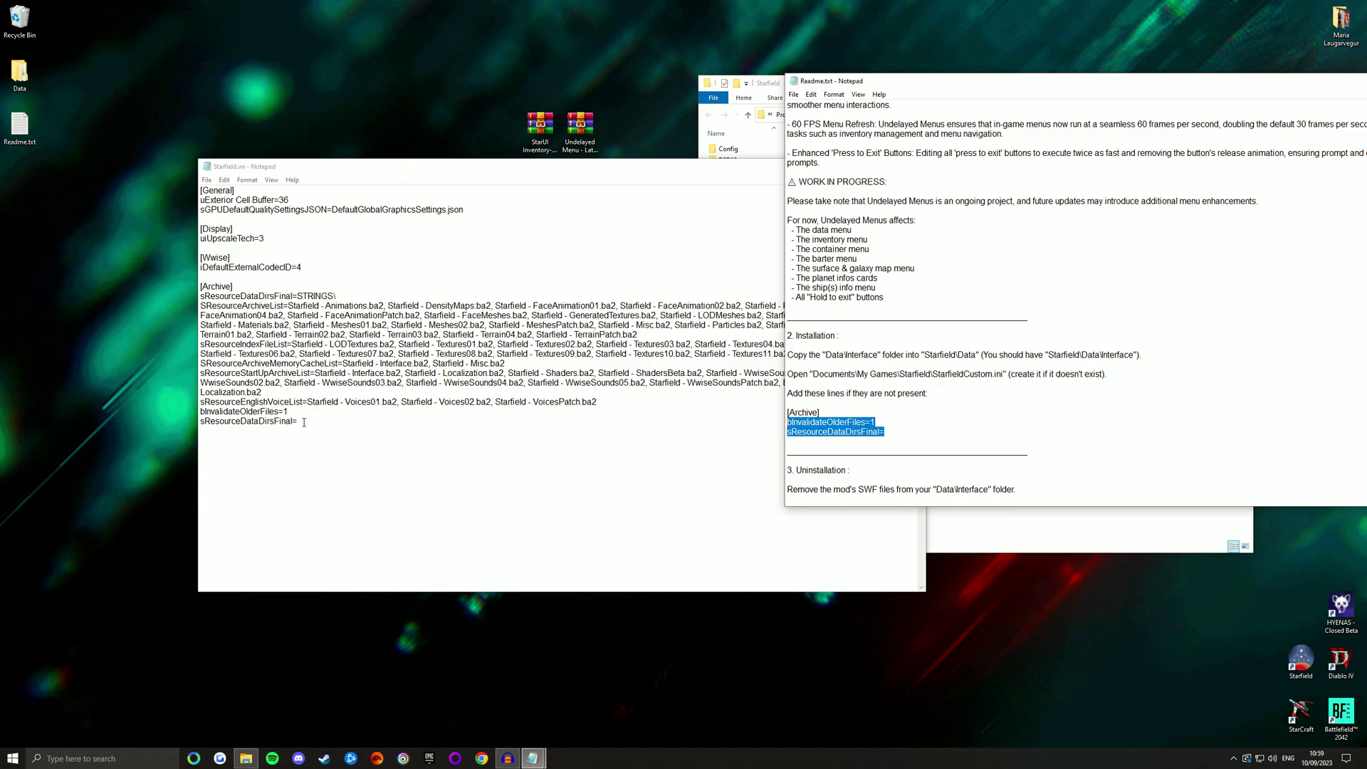
- Highlight the matching bInvalidateOlderFiles=1 and sResourceDataDirsFinal= lines in Starfield.ini, then close both files
left_click(226, 295)
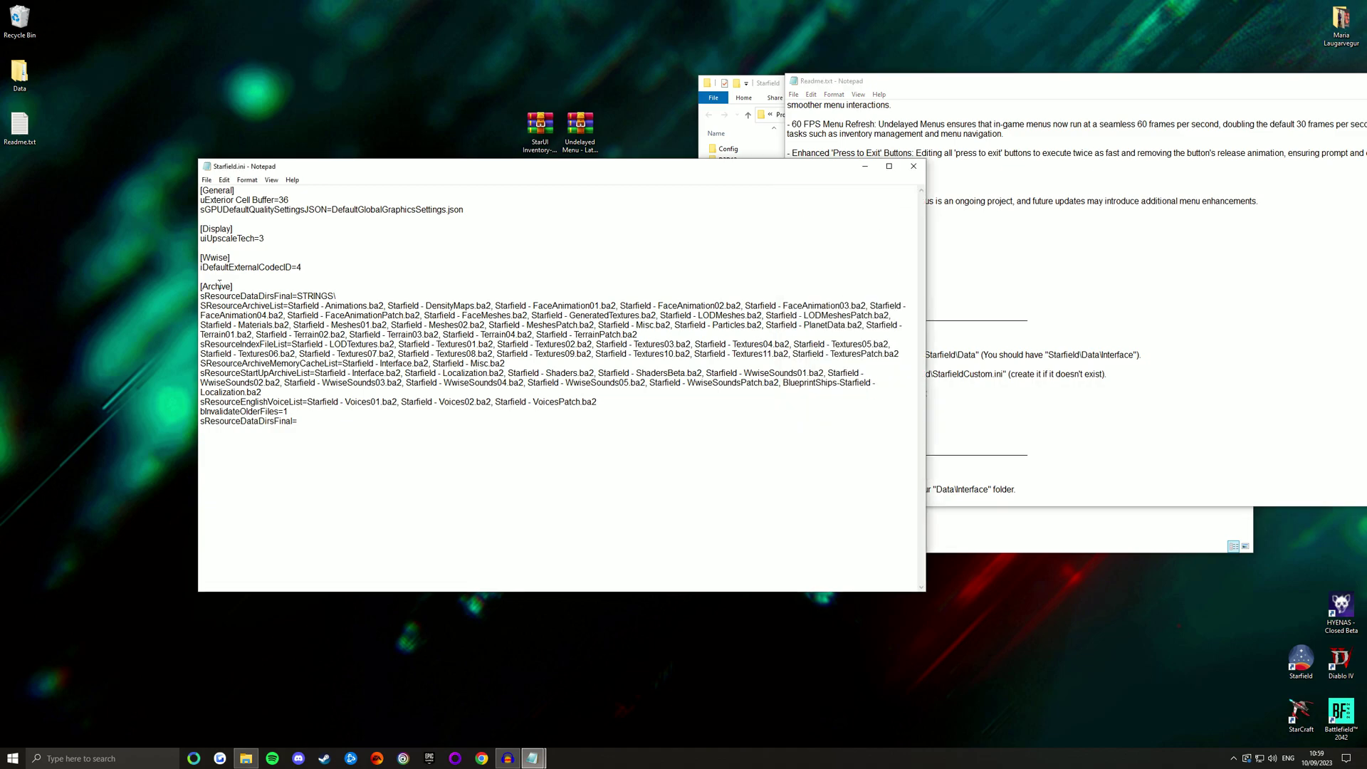
left_click_drag(233, 287, 620, 403)
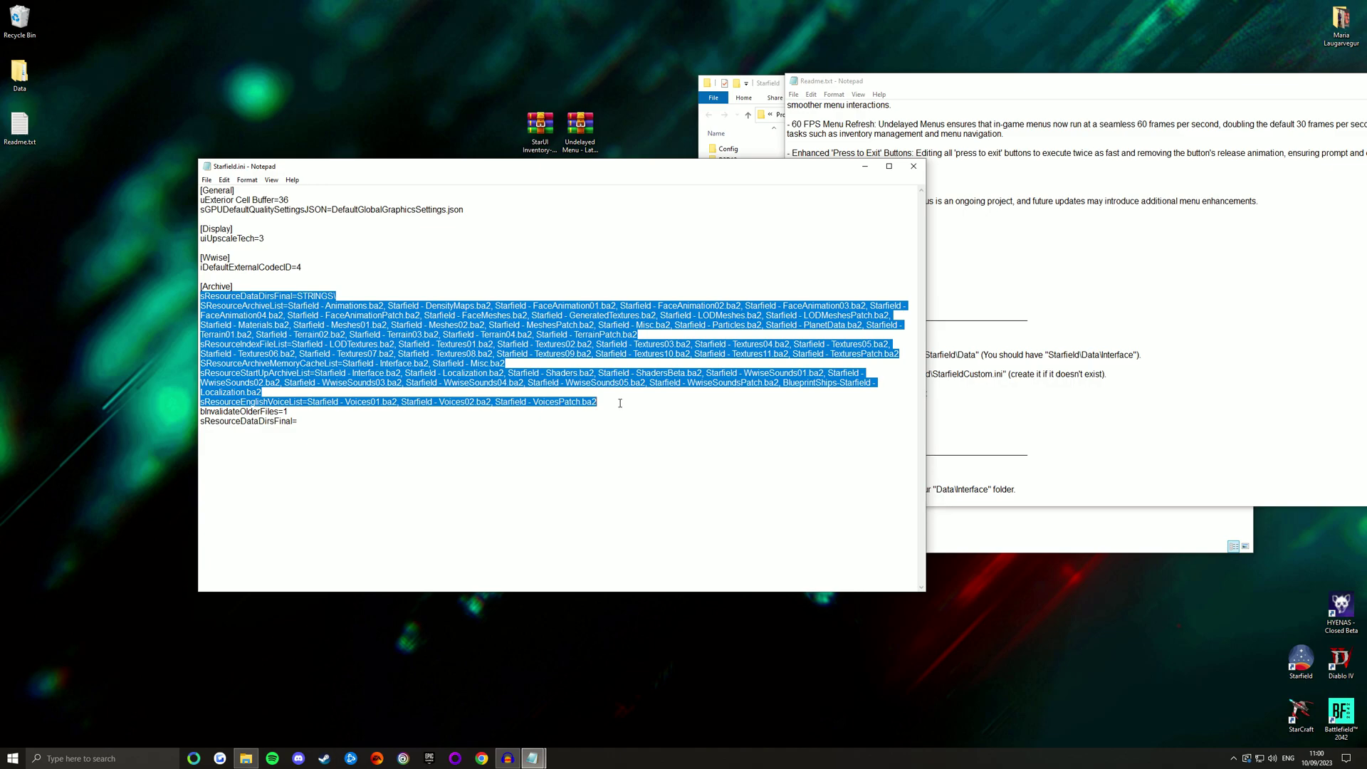
left_click_drag(306, 421, 200, 412)
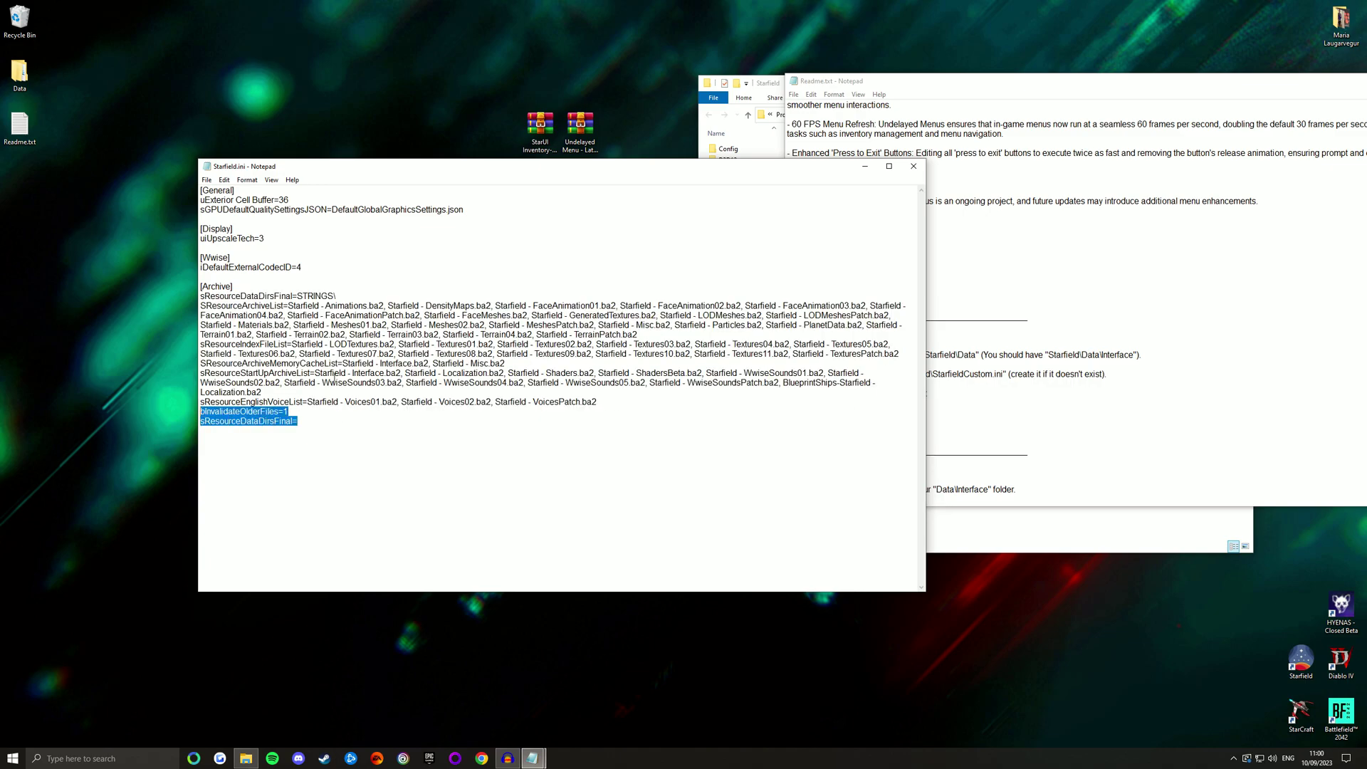
left_click(914, 166)
left_click_drag(885, 431, 780, 421)
left_click_drag(972, 83, 755, 226)
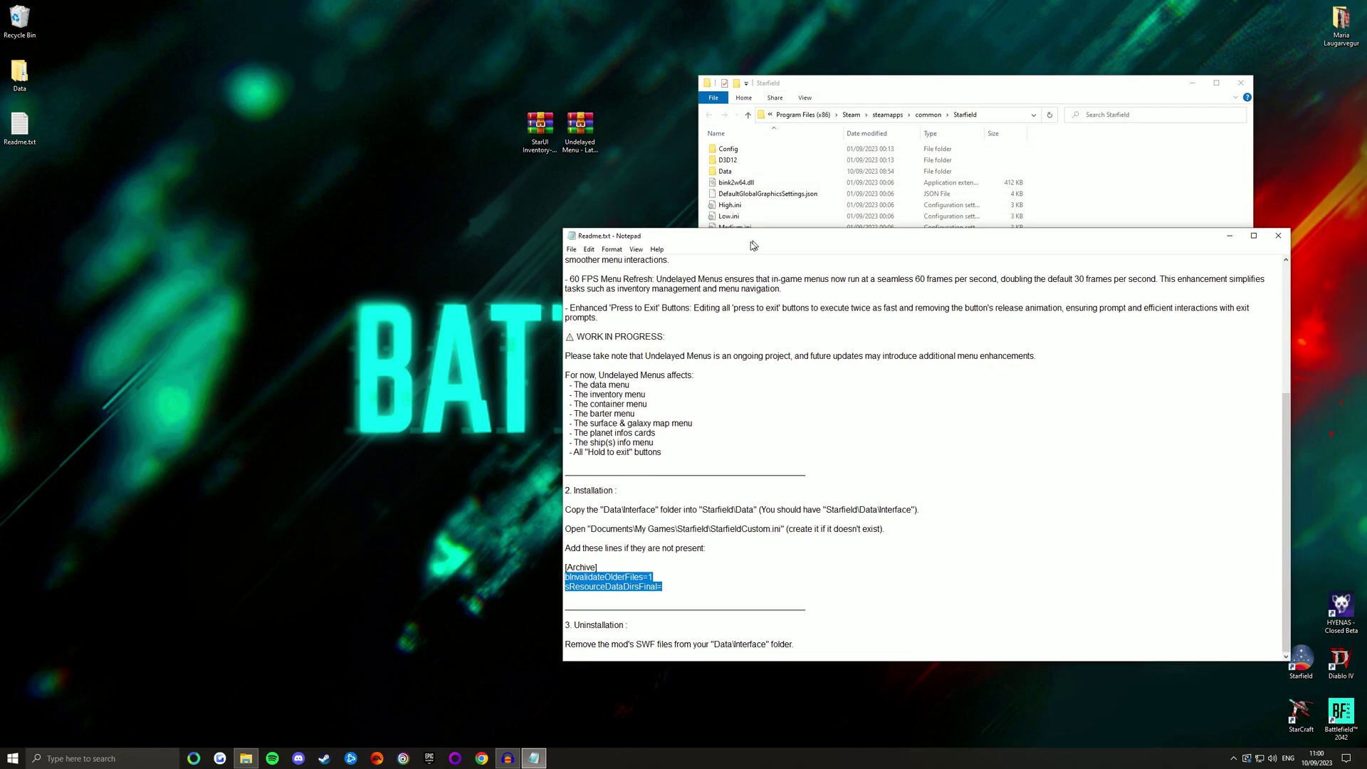
left_click(1283, 225)
- Close the game folder and browse to Documents\My Games\Starfield in a new File Explorer window
left_click_drag(897, 89, 629, 106)
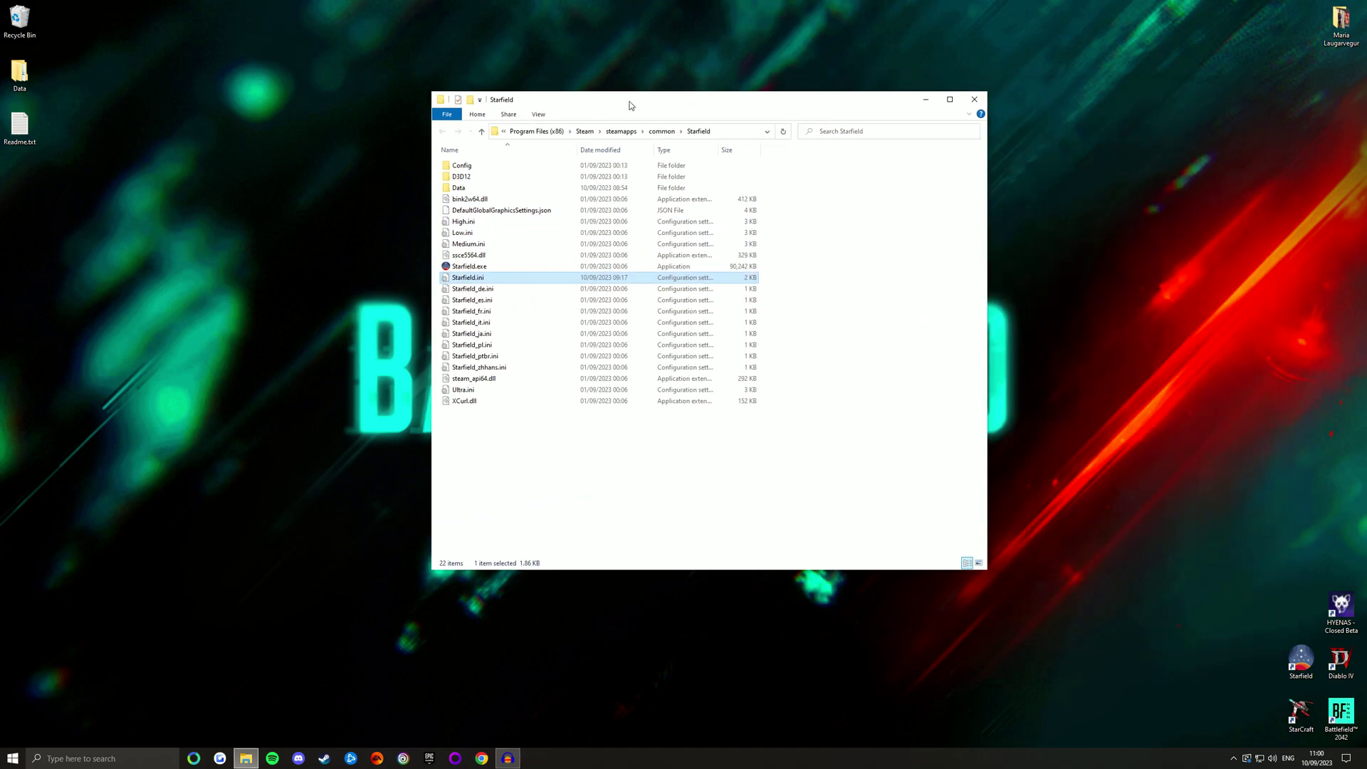
left_click(974, 99)
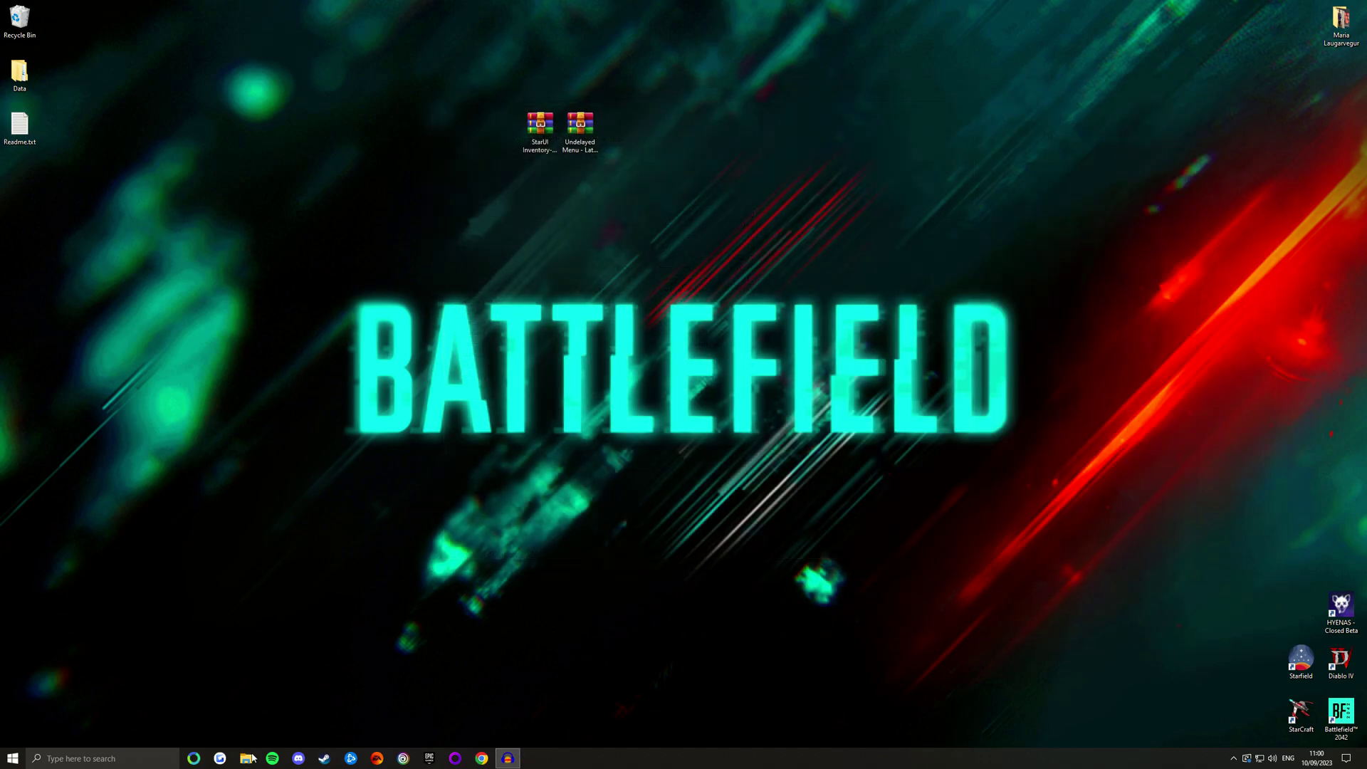
left_click(246, 758)
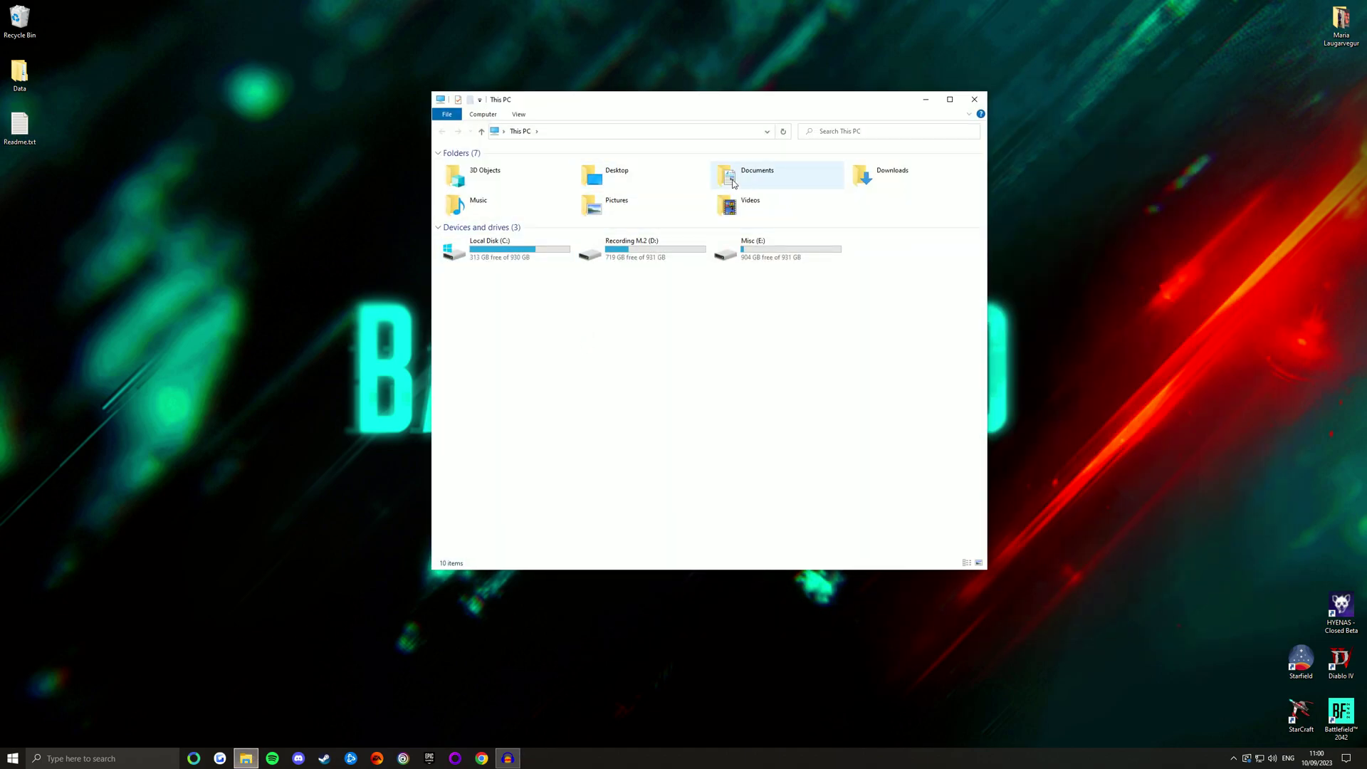
double_click(733, 183)
double_click(479, 292)
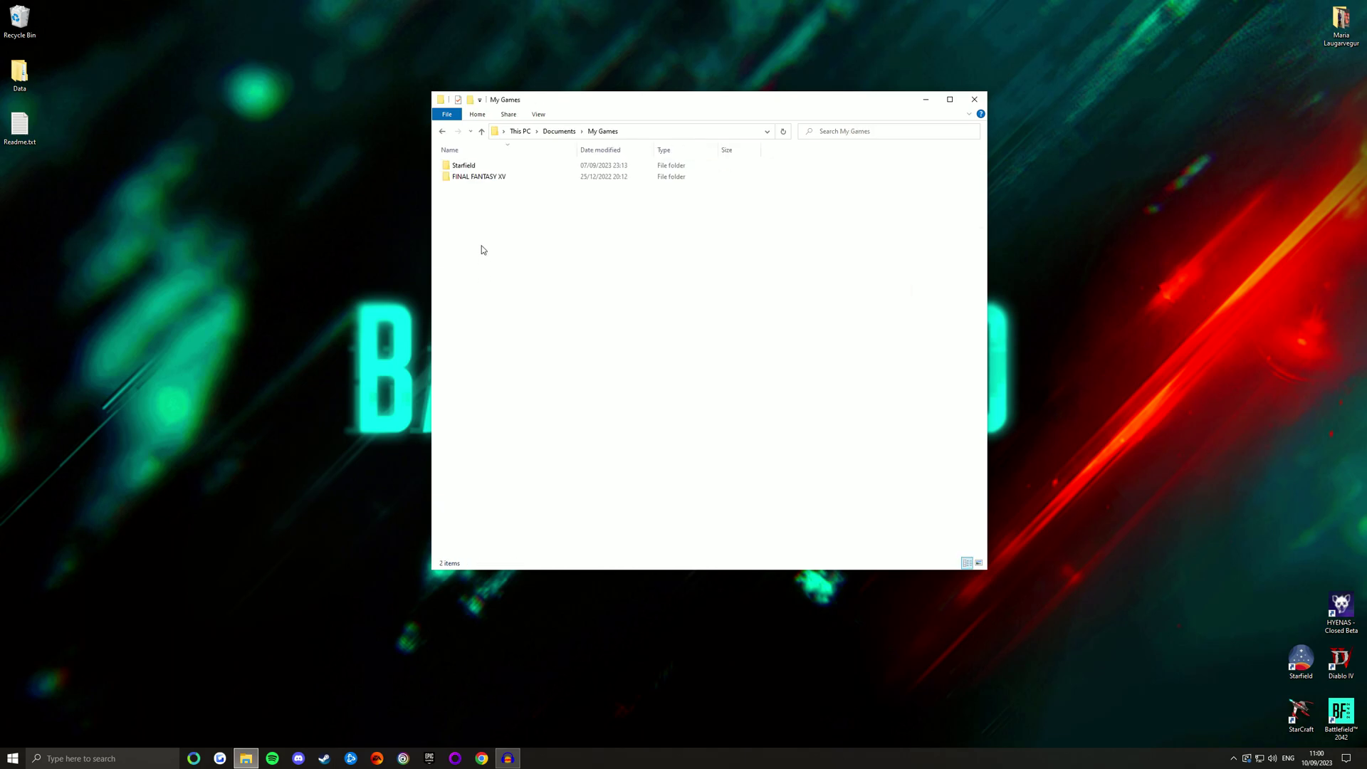
double_click(471, 166)
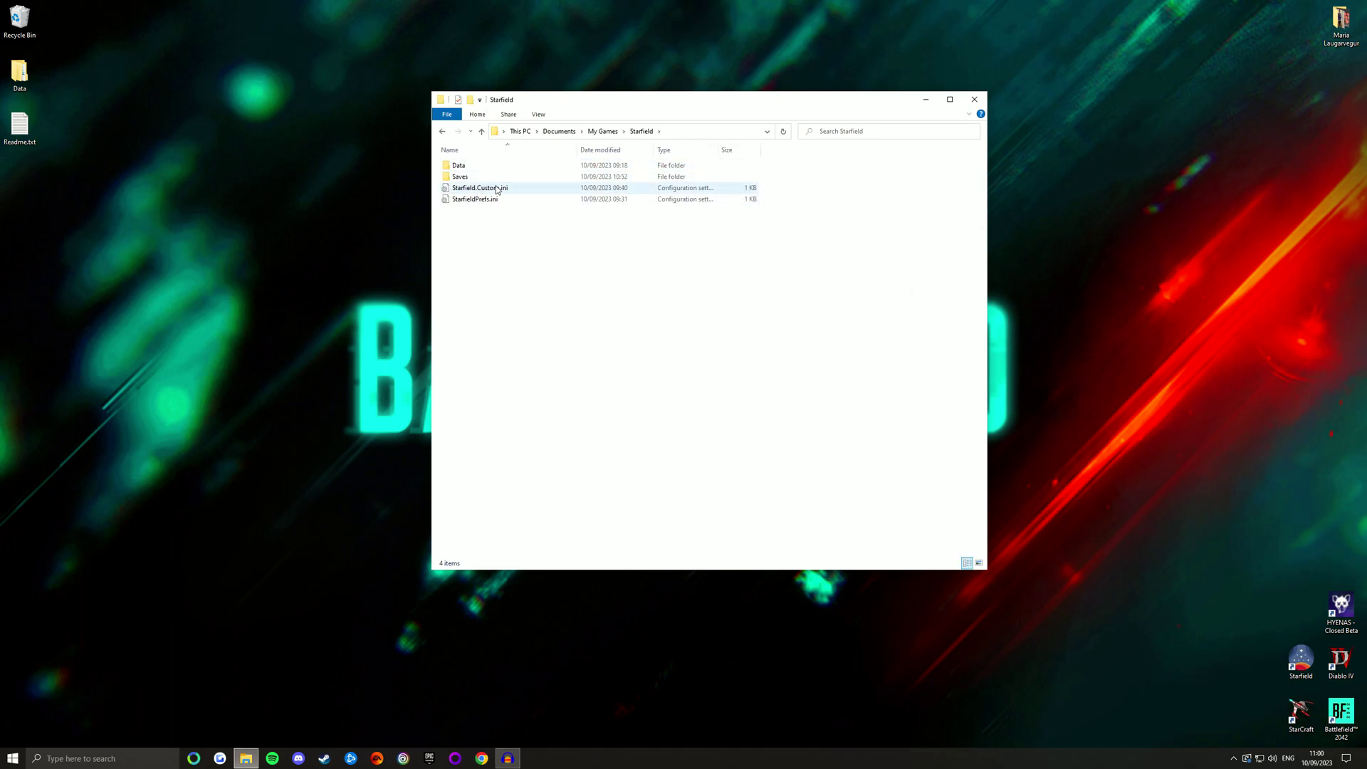
- Create a new text document, try naming it Starfield.Custom.ini2, decline the extension change, and delete it
left_click(497, 189)
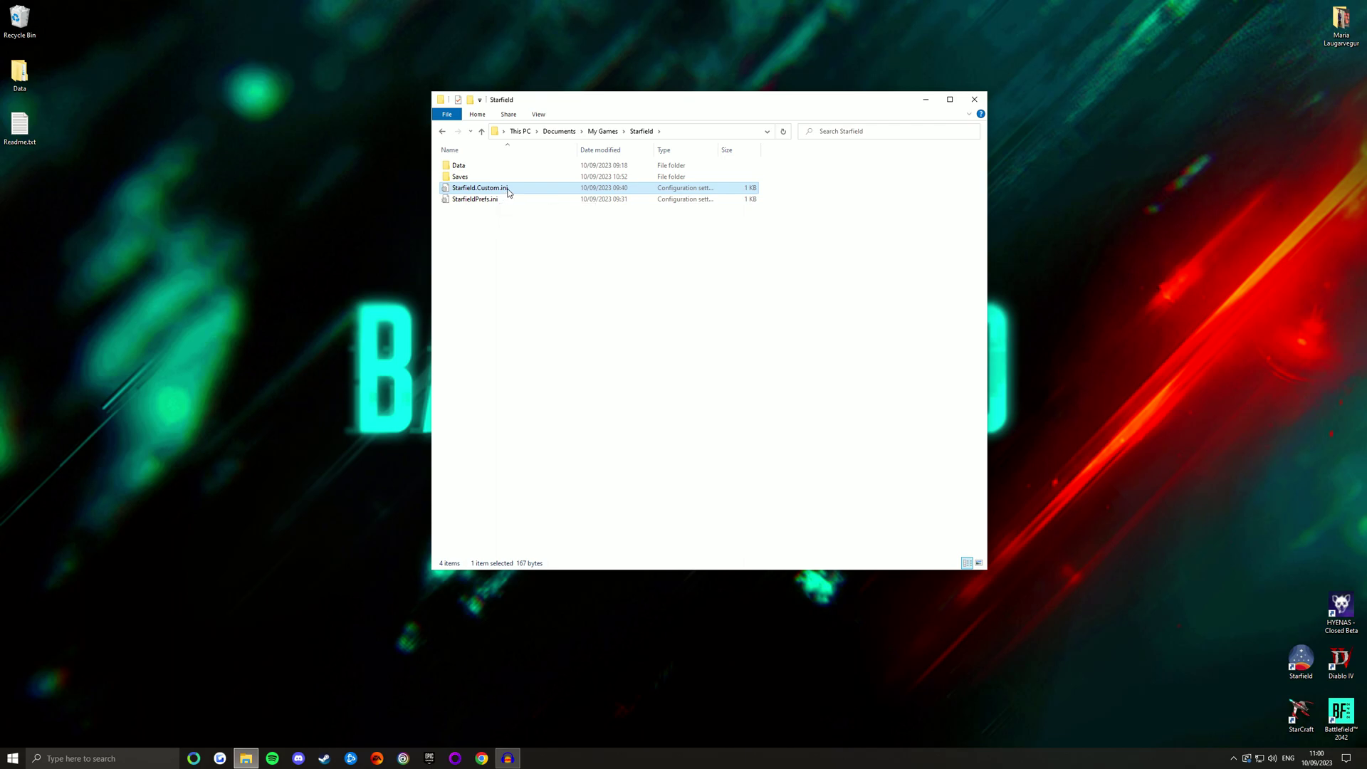
right_click(524, 267)
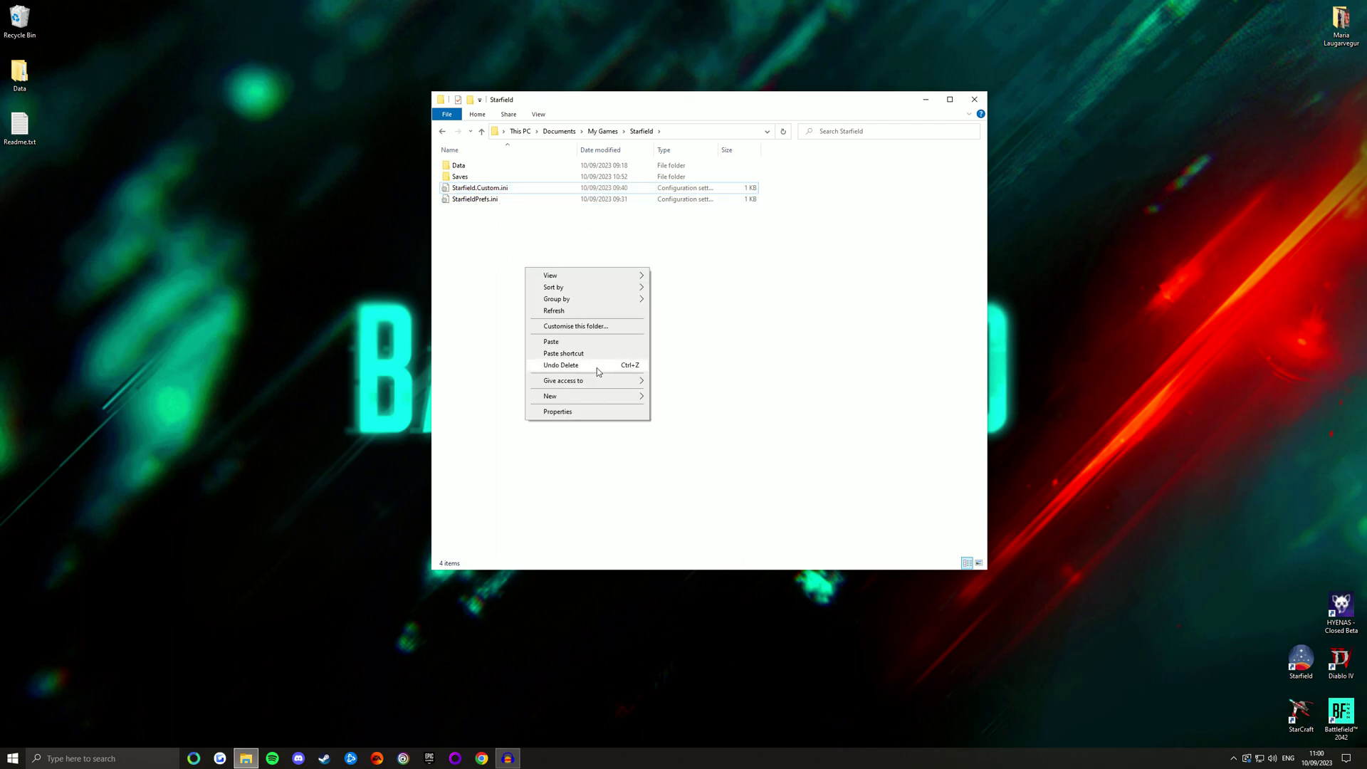
mouse_move(570, 396)
left_click(682, 461)
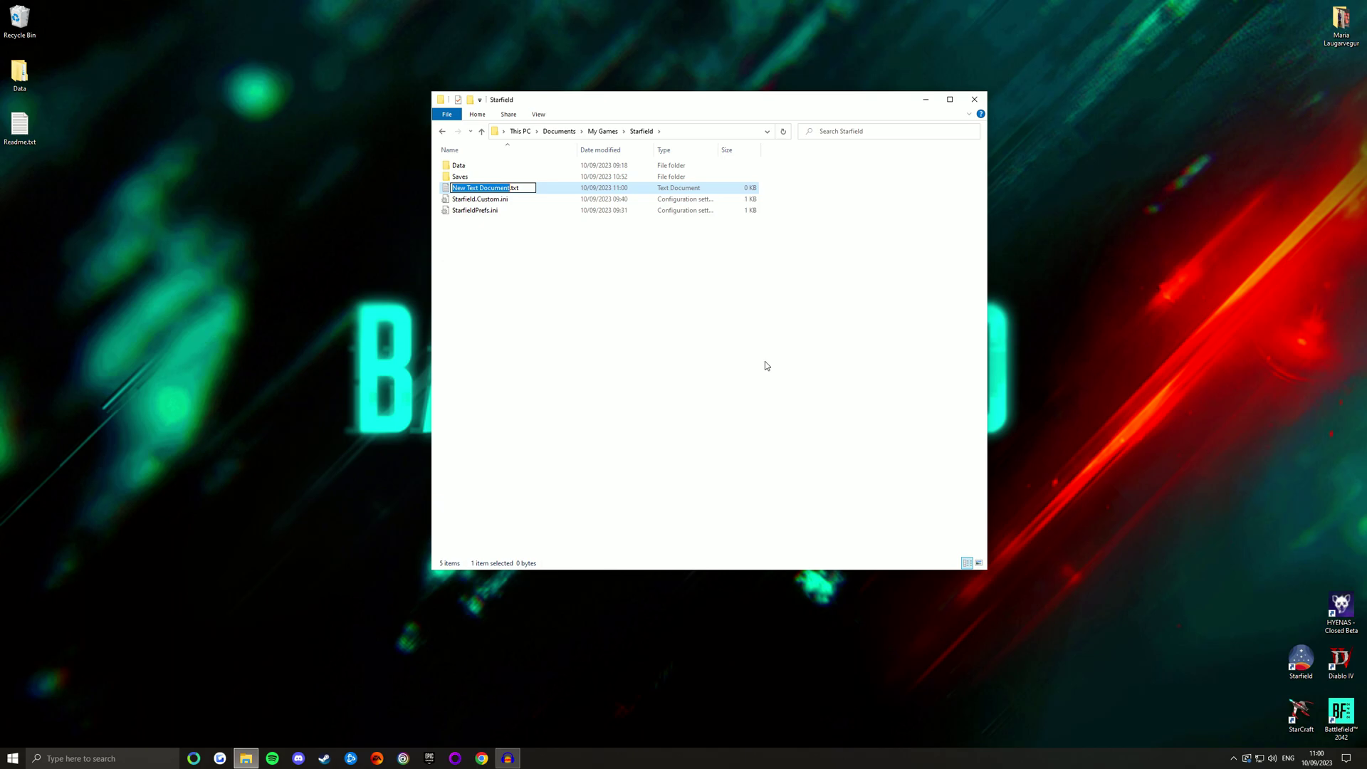
type("Starfield.Custom.ini")
key("BackSpace")
key("BackSpace")
key("BackSpace")
key("BackSpace")
type("2")
key("Return")
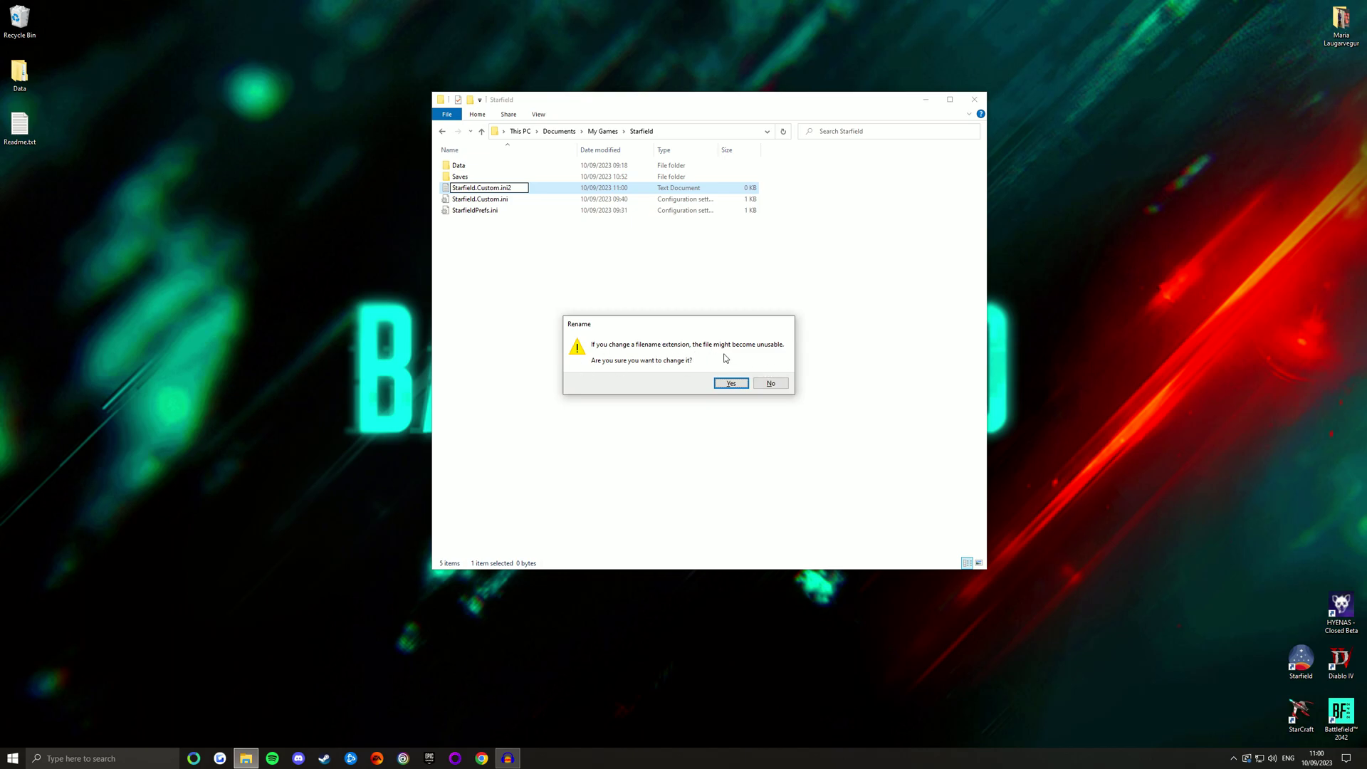
left_click(770, 384)
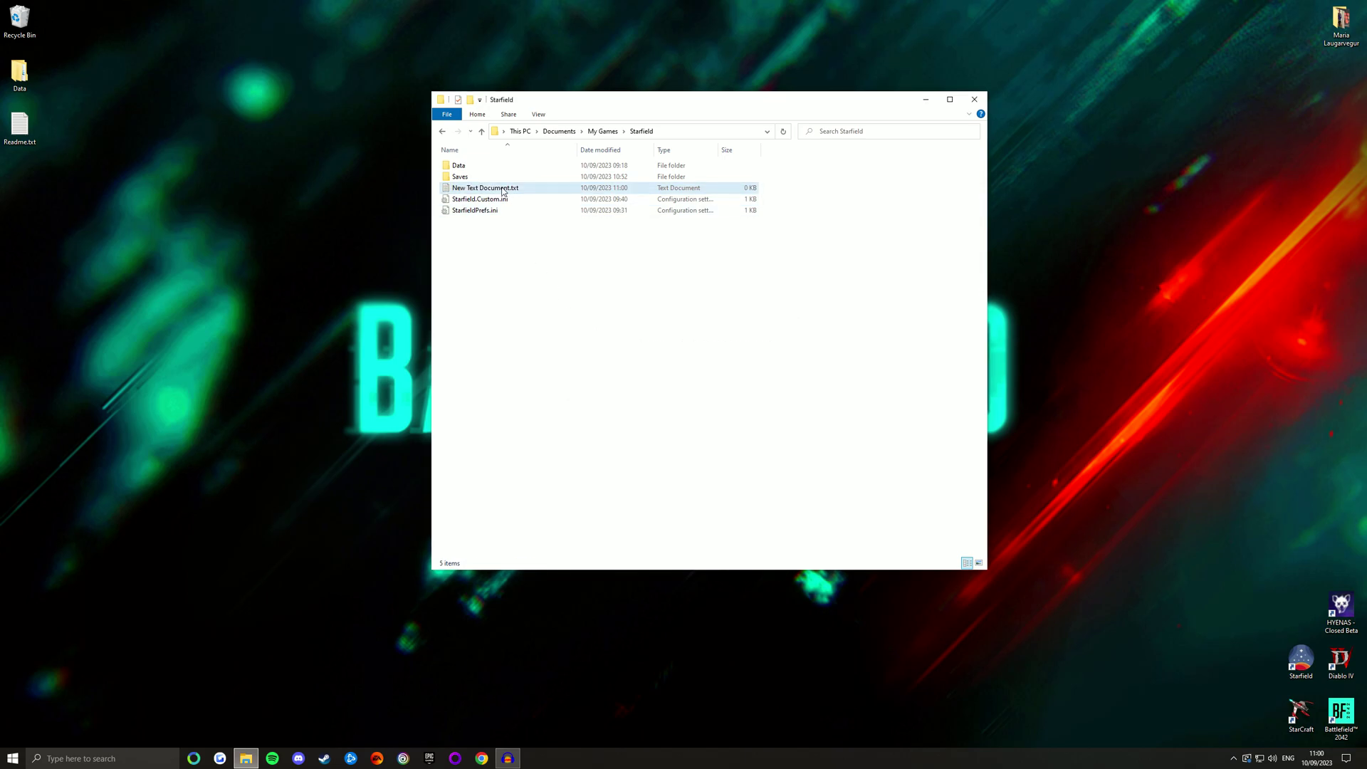
key("Delete")
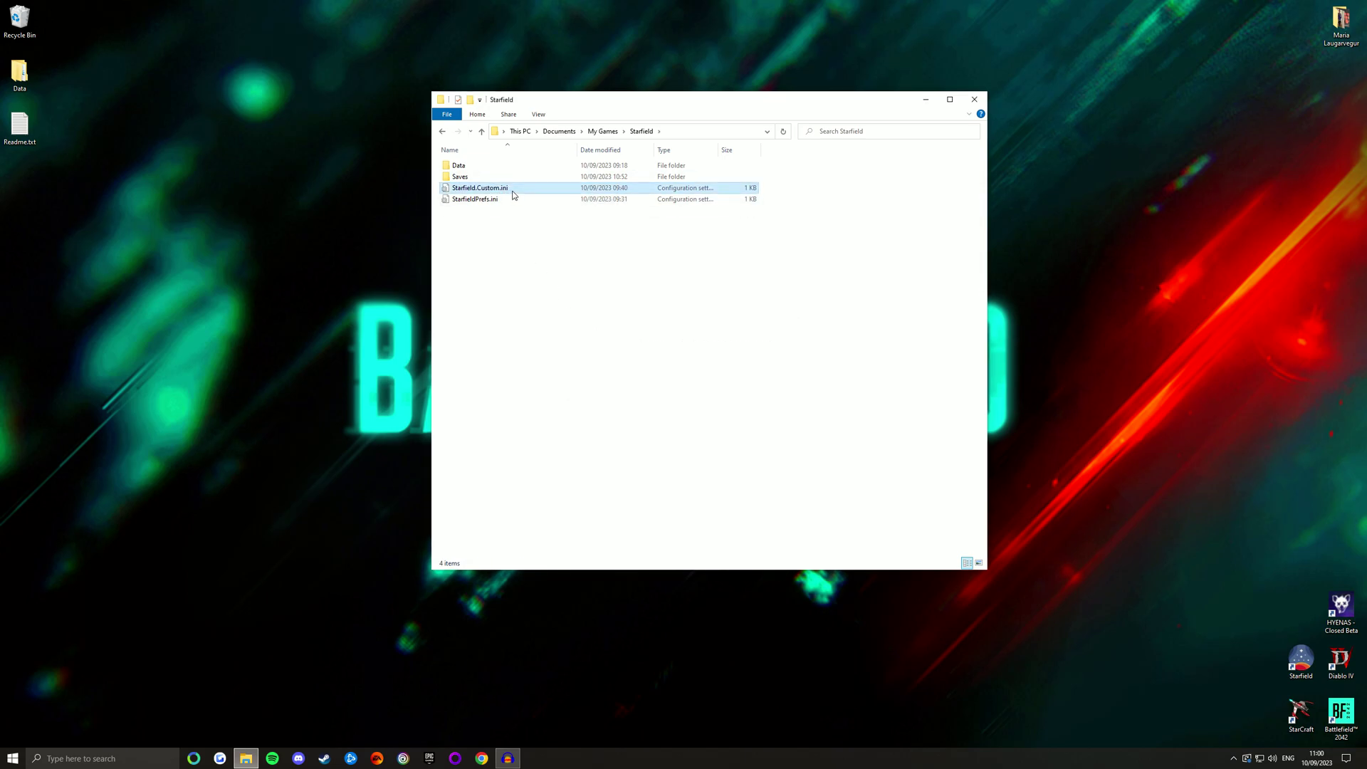
- Turn off File name extensions in the View options
left_click(508, 189)
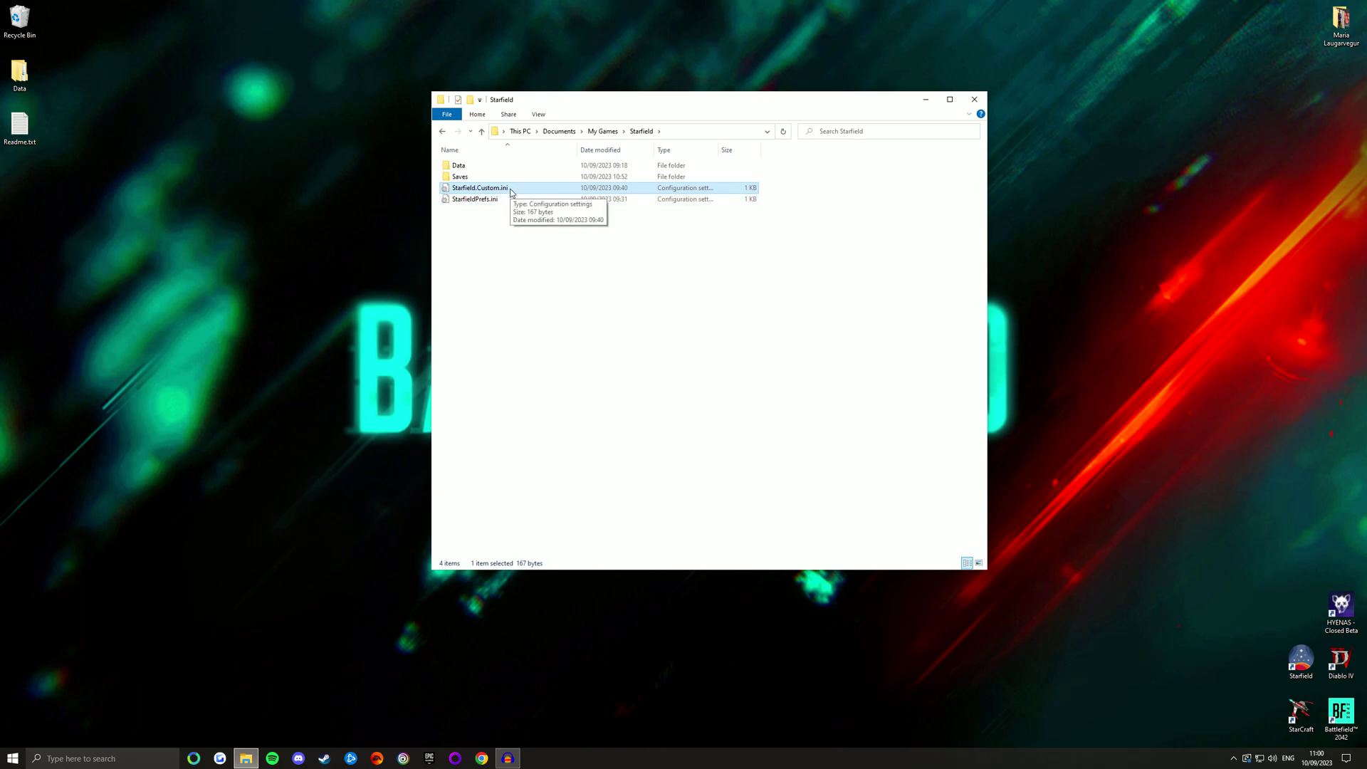
left_click(539, 114)
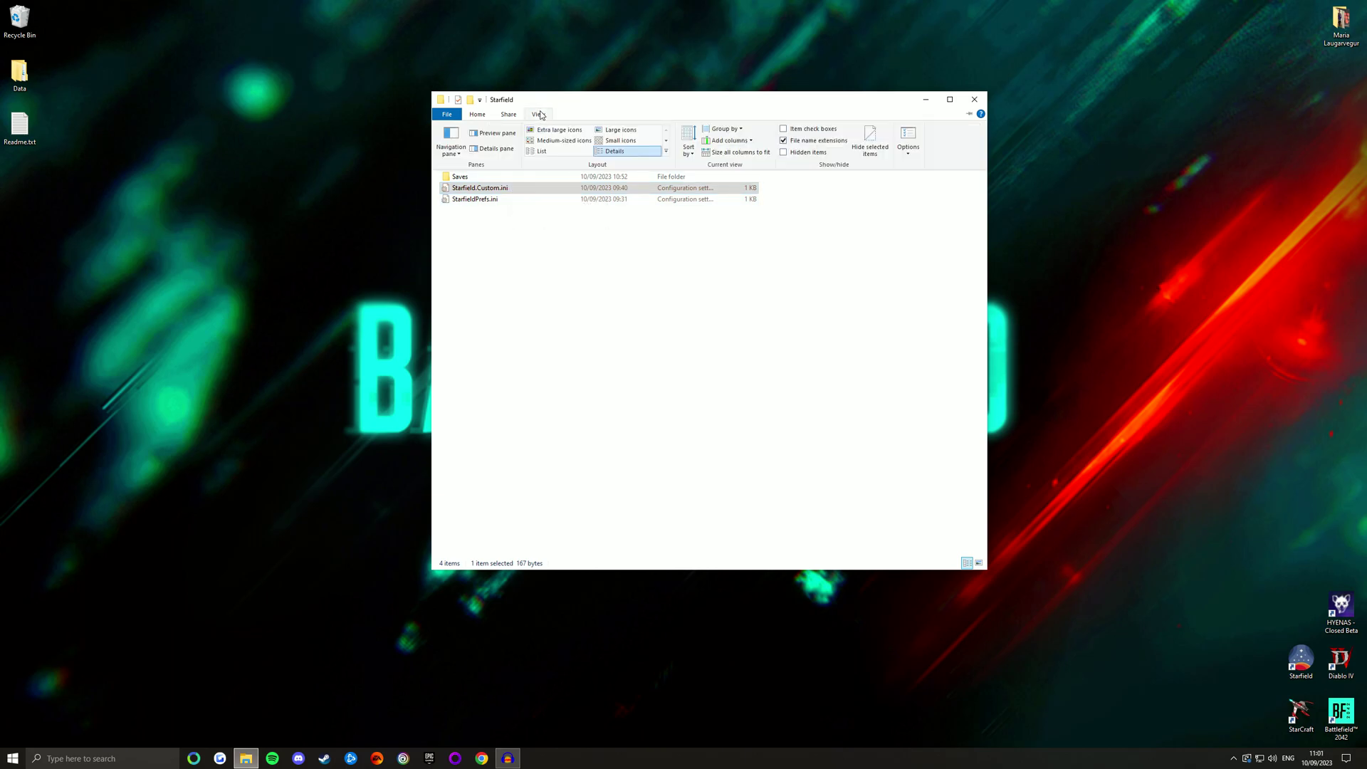
left_click(784, 141)
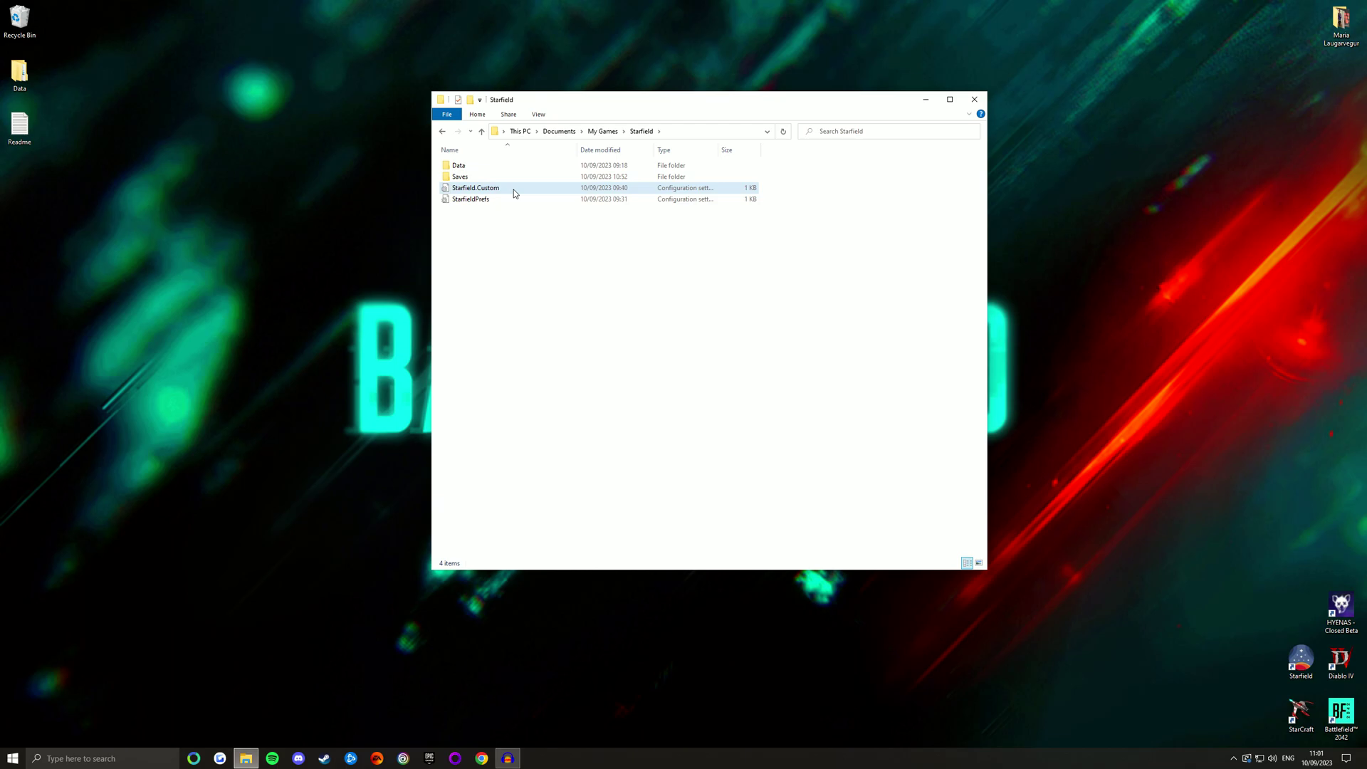
- Open Starfield.Custom.ini in Notepad and select its [Archive] block
right_click(492, 190)
mouse_move(604, 269)
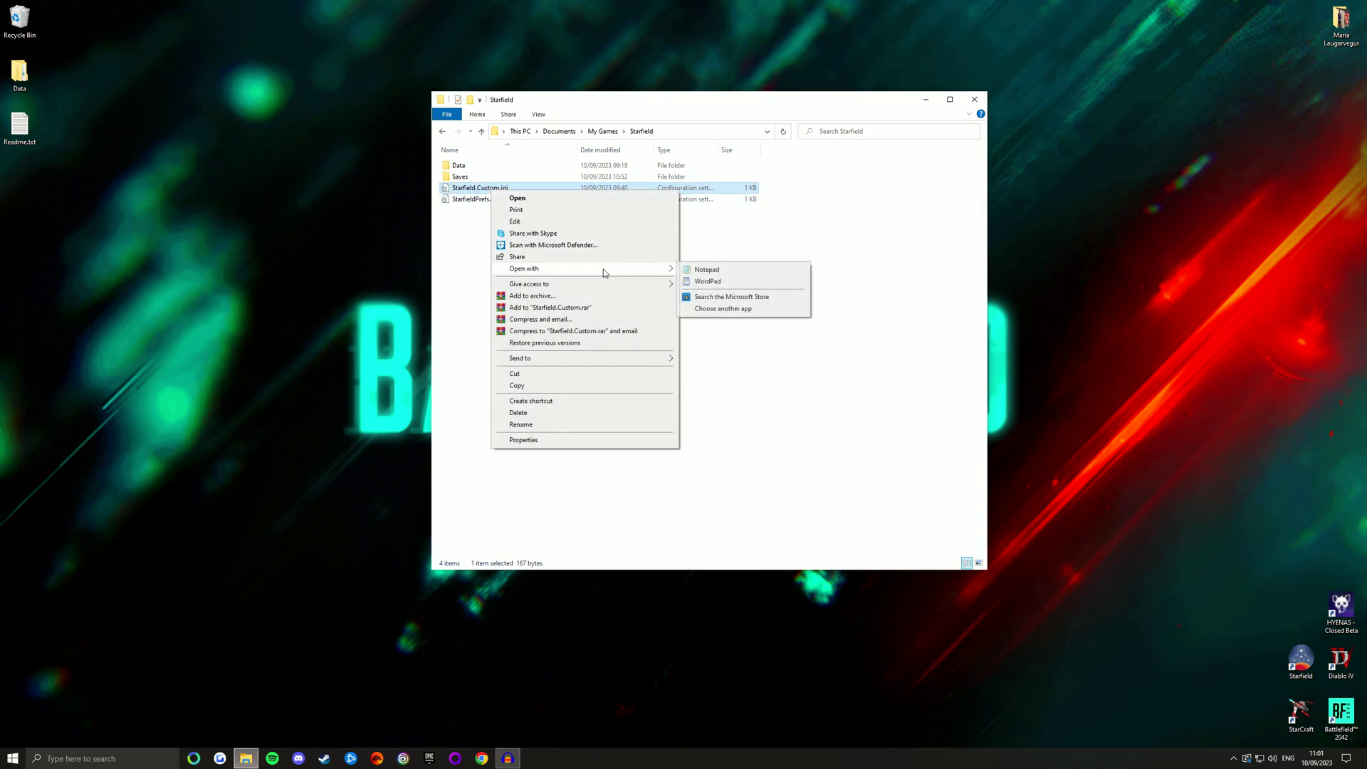
left_click(707, 269)
left_click_drag(745, 232, 689, 137)
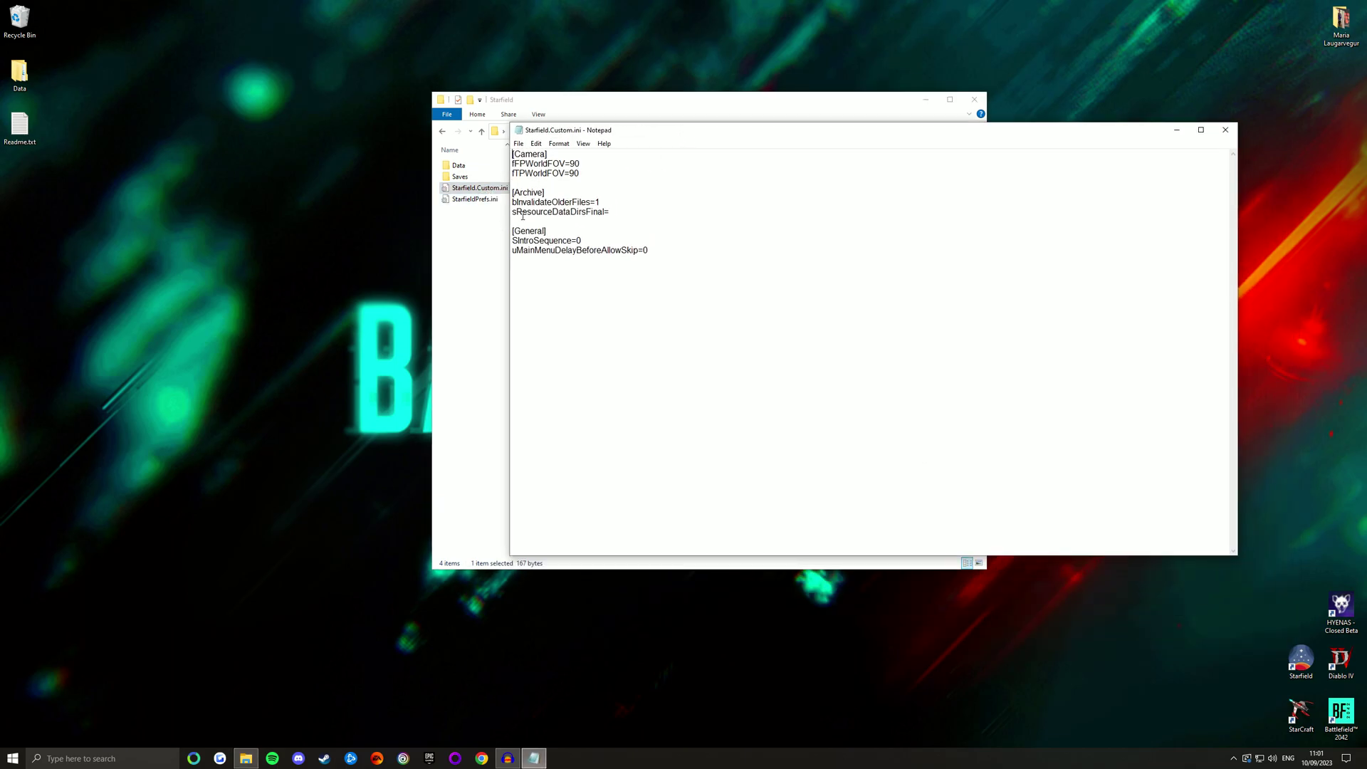
left_click_drag(610, 211, 512, 192)
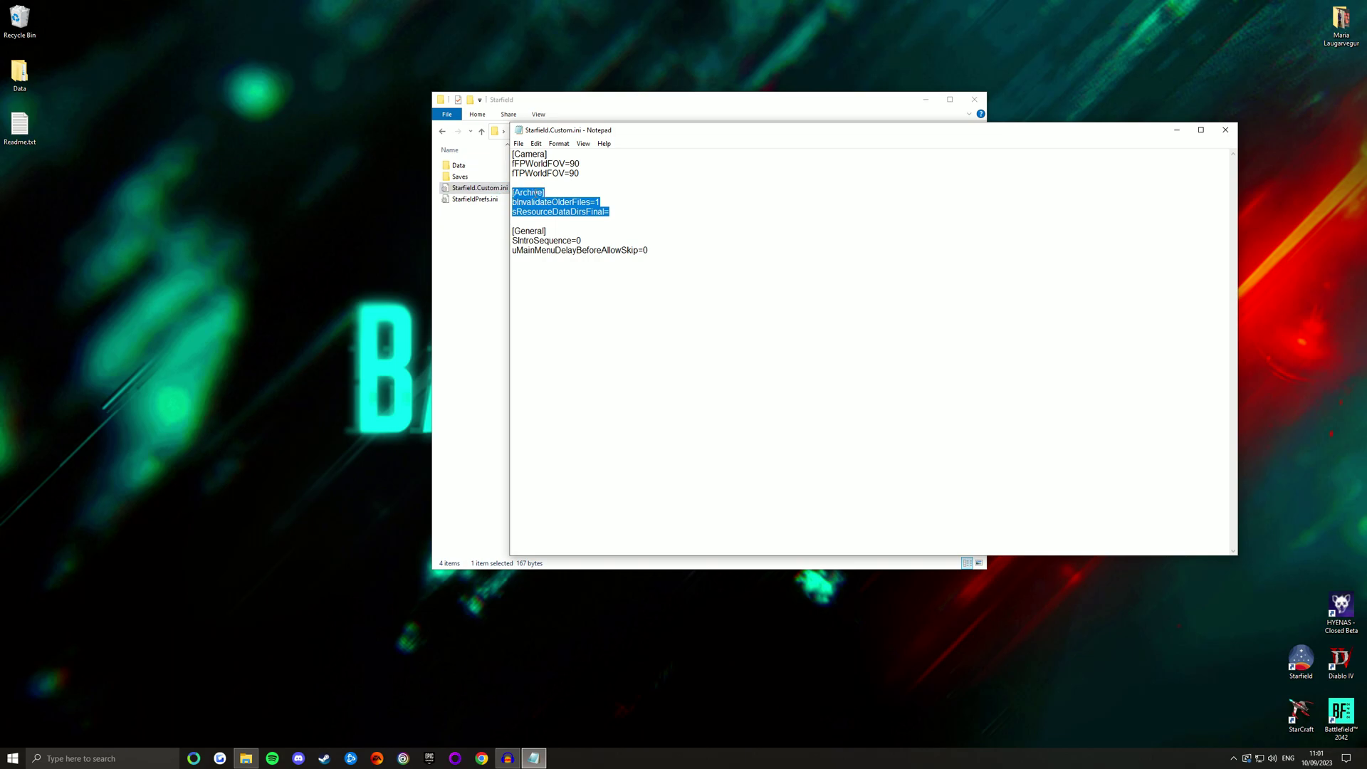
- Inspect the [General] and [Camera] blocks, including fTPWorldFOV=90, then close the file and folder
left_click_drag(665, 250, 502, 226)
left_click(646, 252)
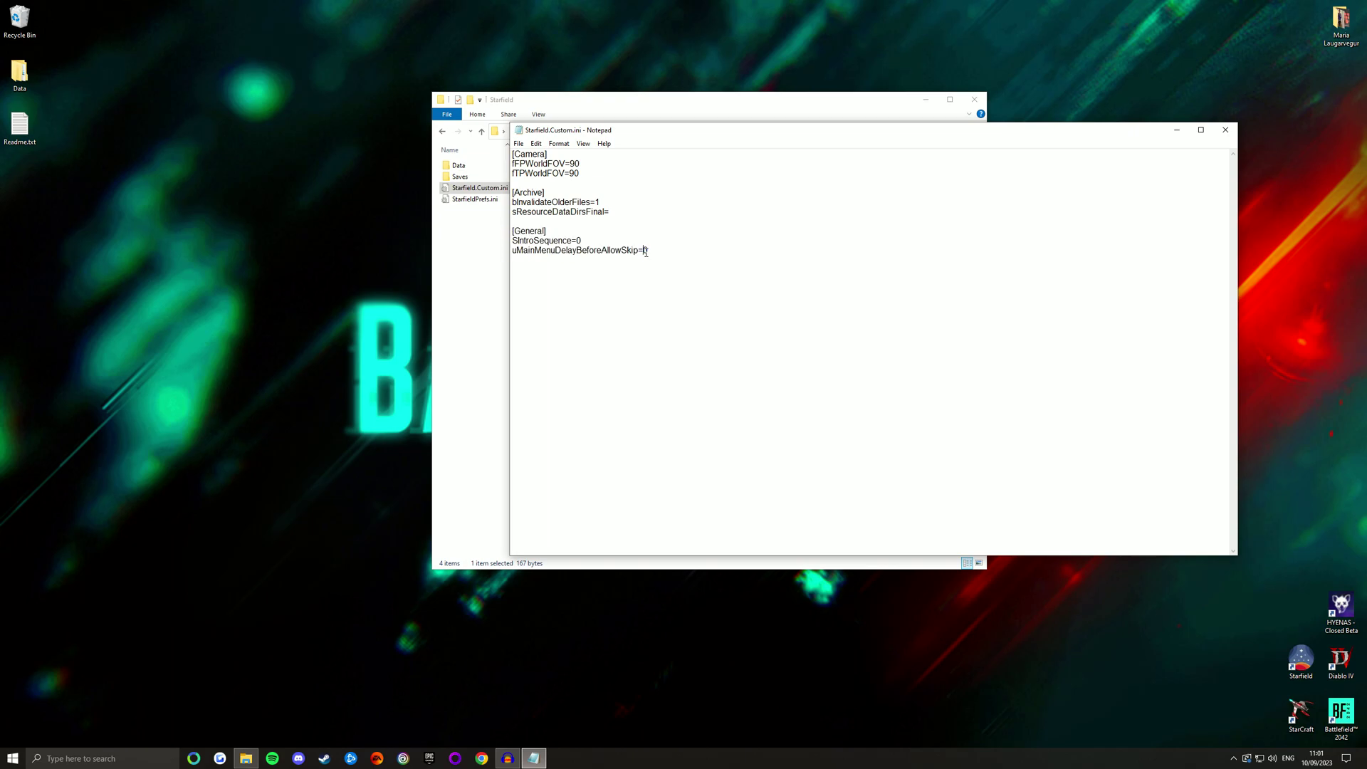
left_click_drag(580, 176, 514, 151)
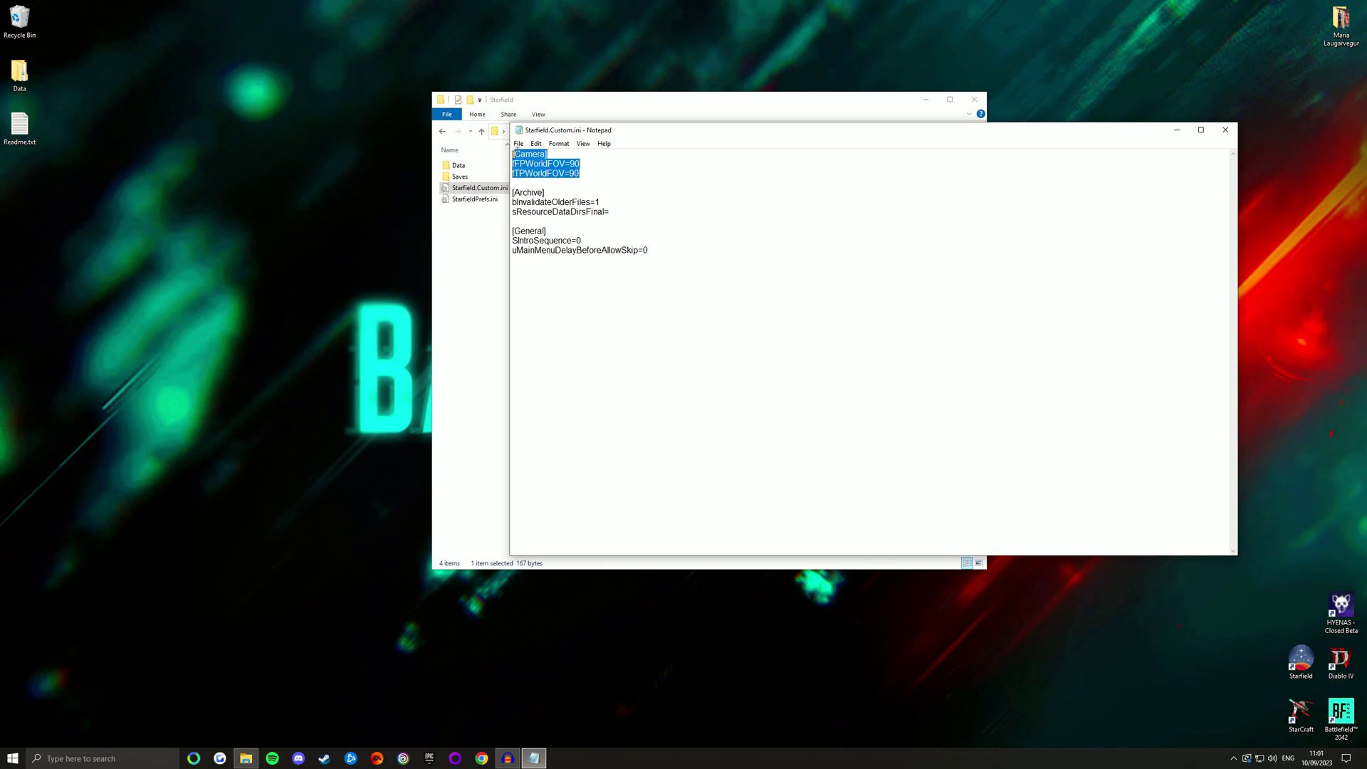
left_click(579, 175)
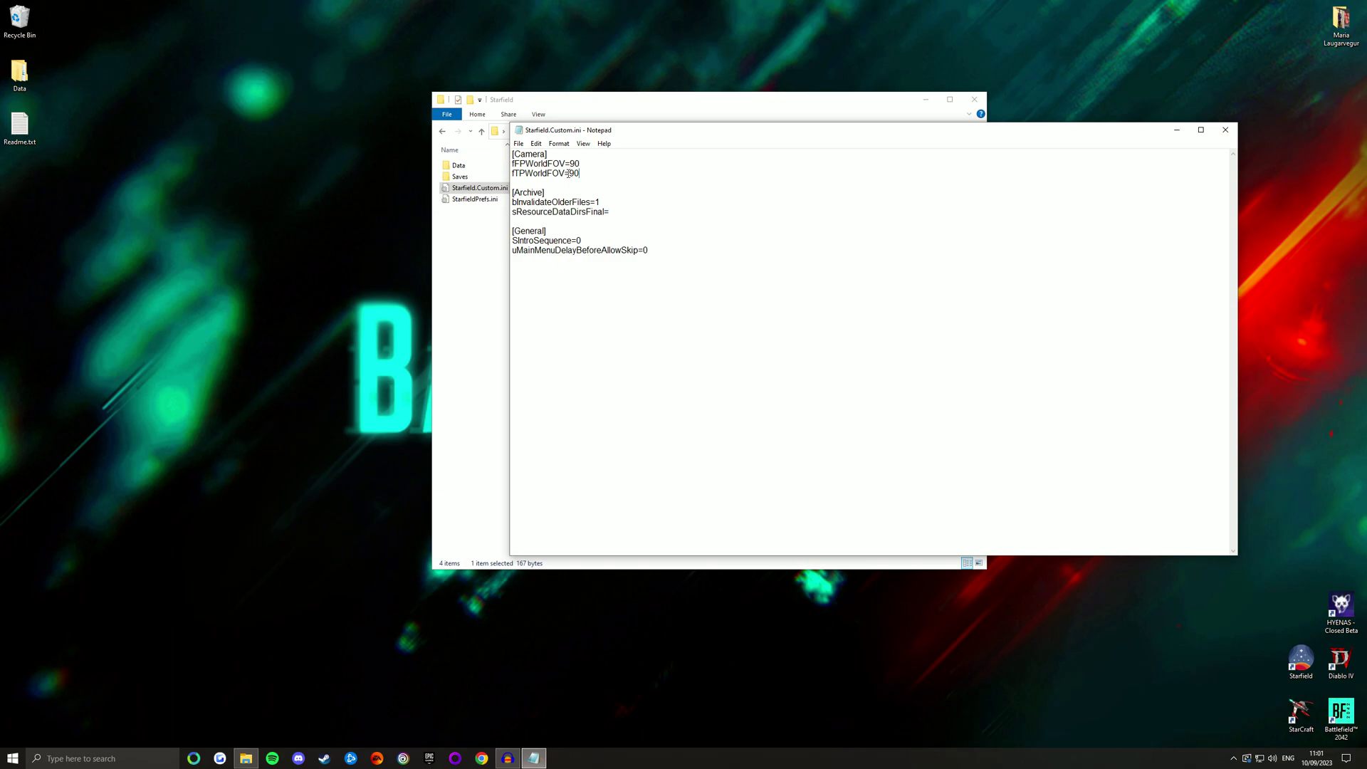
left_click_drag(579, 175, 510, 148)
left_click(595, 178)
left_click_drag(580, 175, 510, 148)
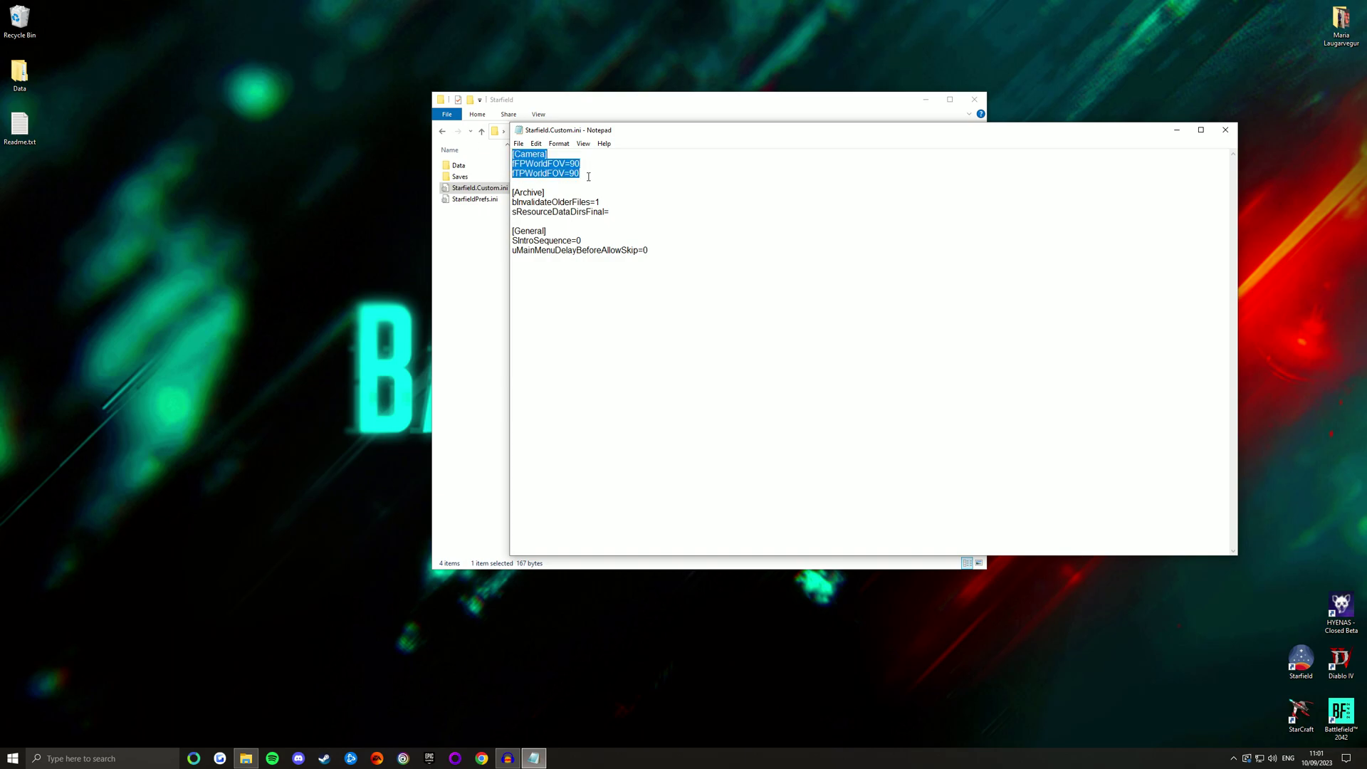
left_click(590, 175)
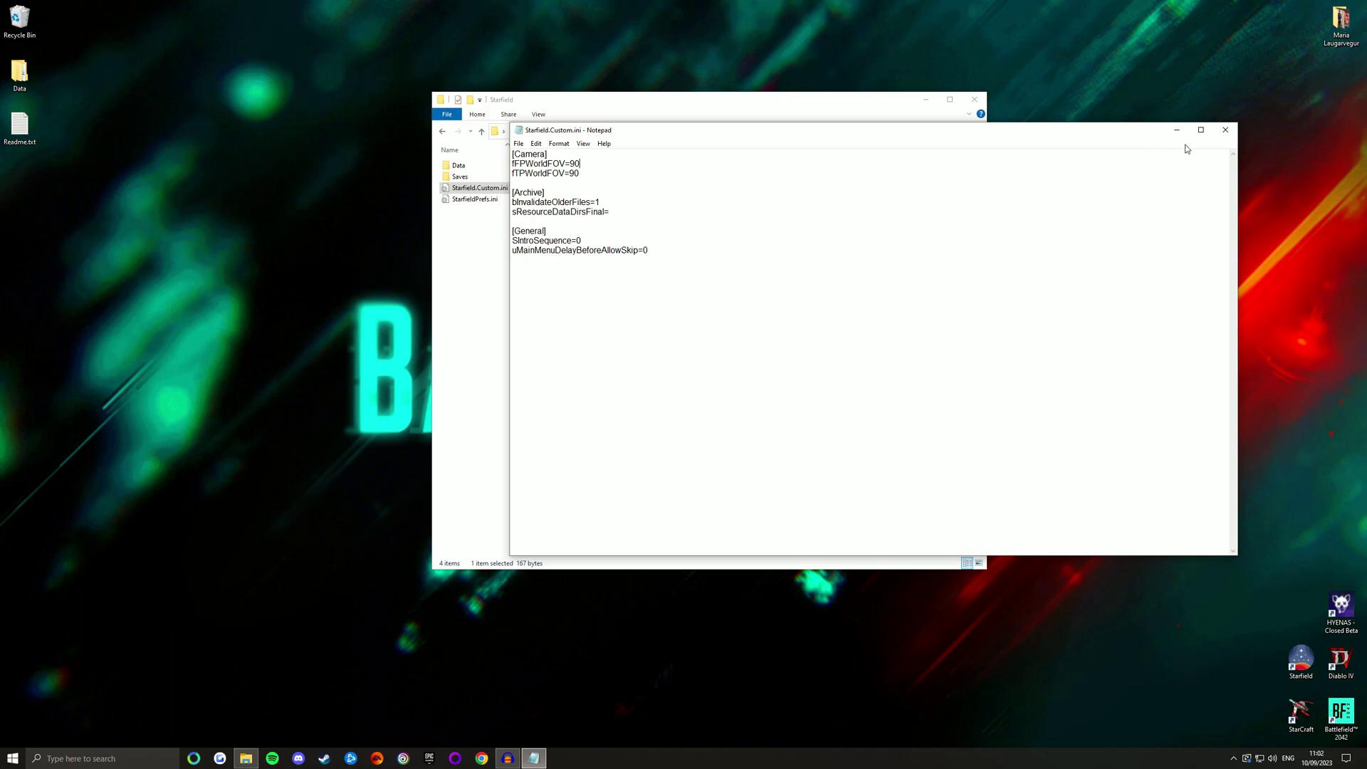
left_click(1224, 130)
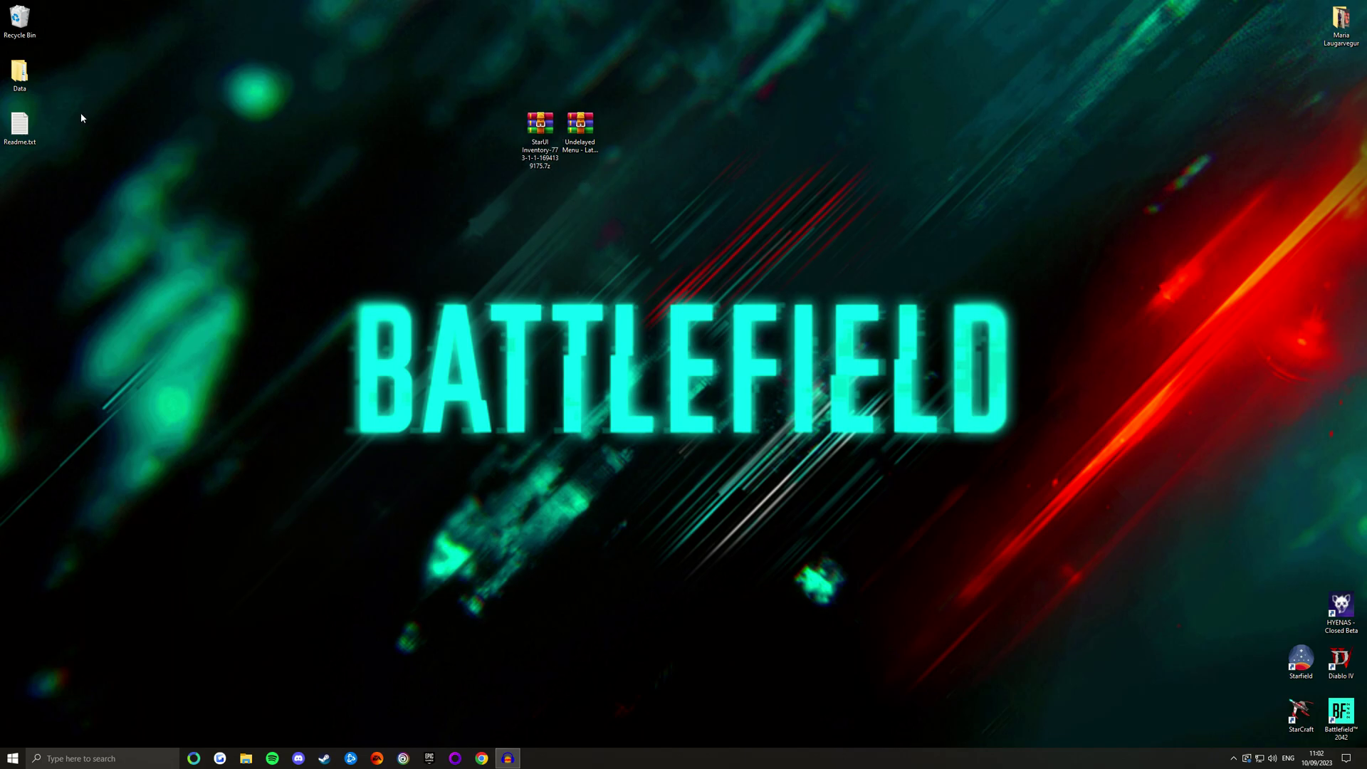
- Delete the Data folder, Readme.txt and the Undelayed Menu archive from the desktop
left_click_drag(100, 177, 2, 57)
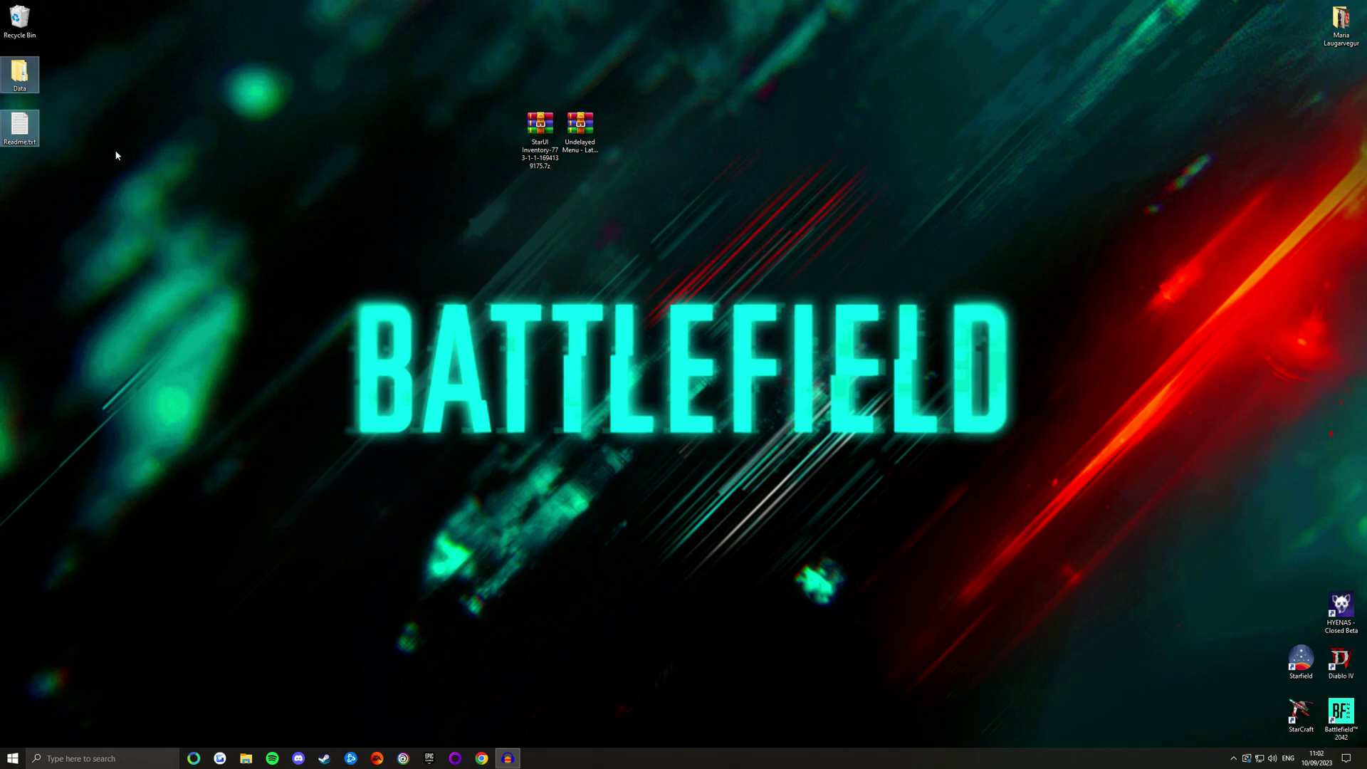
key("Delete")
left_click_drag(745, 183, 559, 109)
key("Delete")
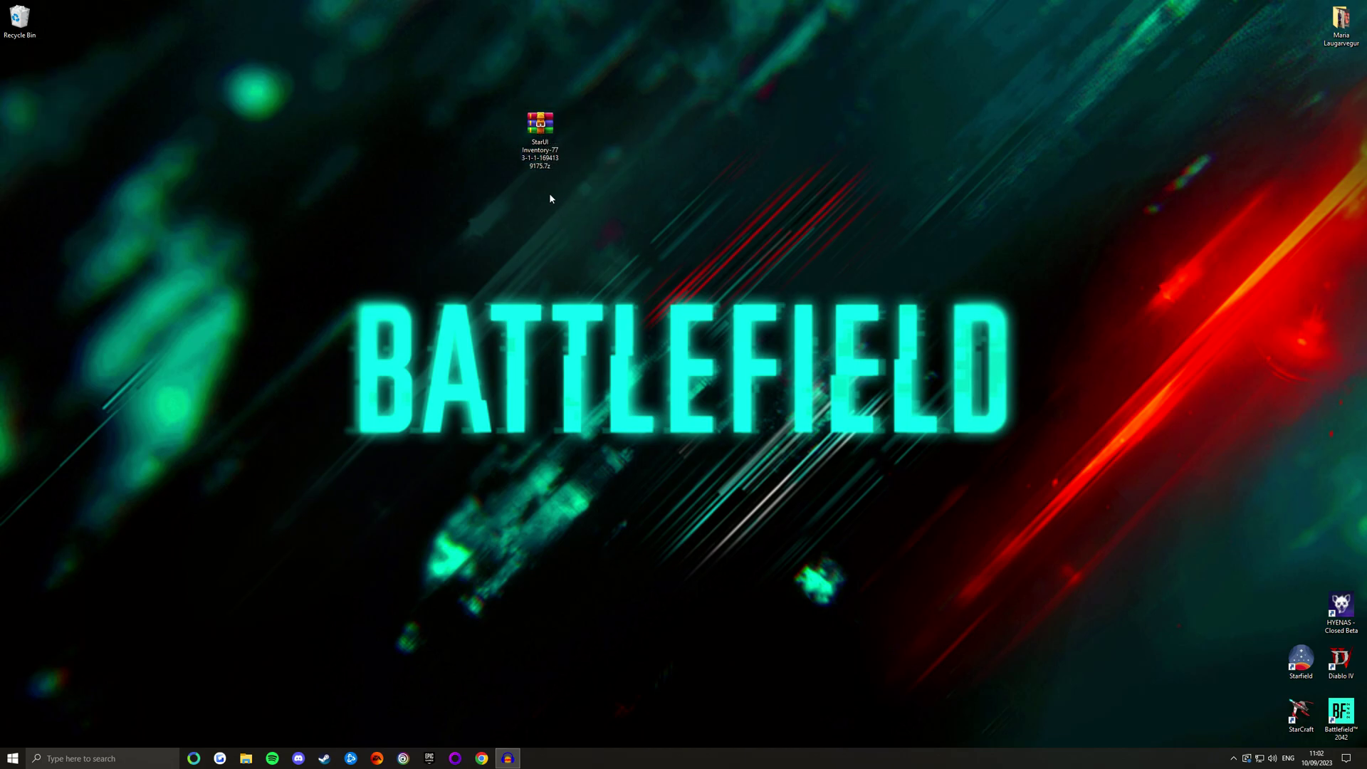
- Open the StarUI Inventory archive in WinRAR and extract it to the Desktop
double_click(540, 139)
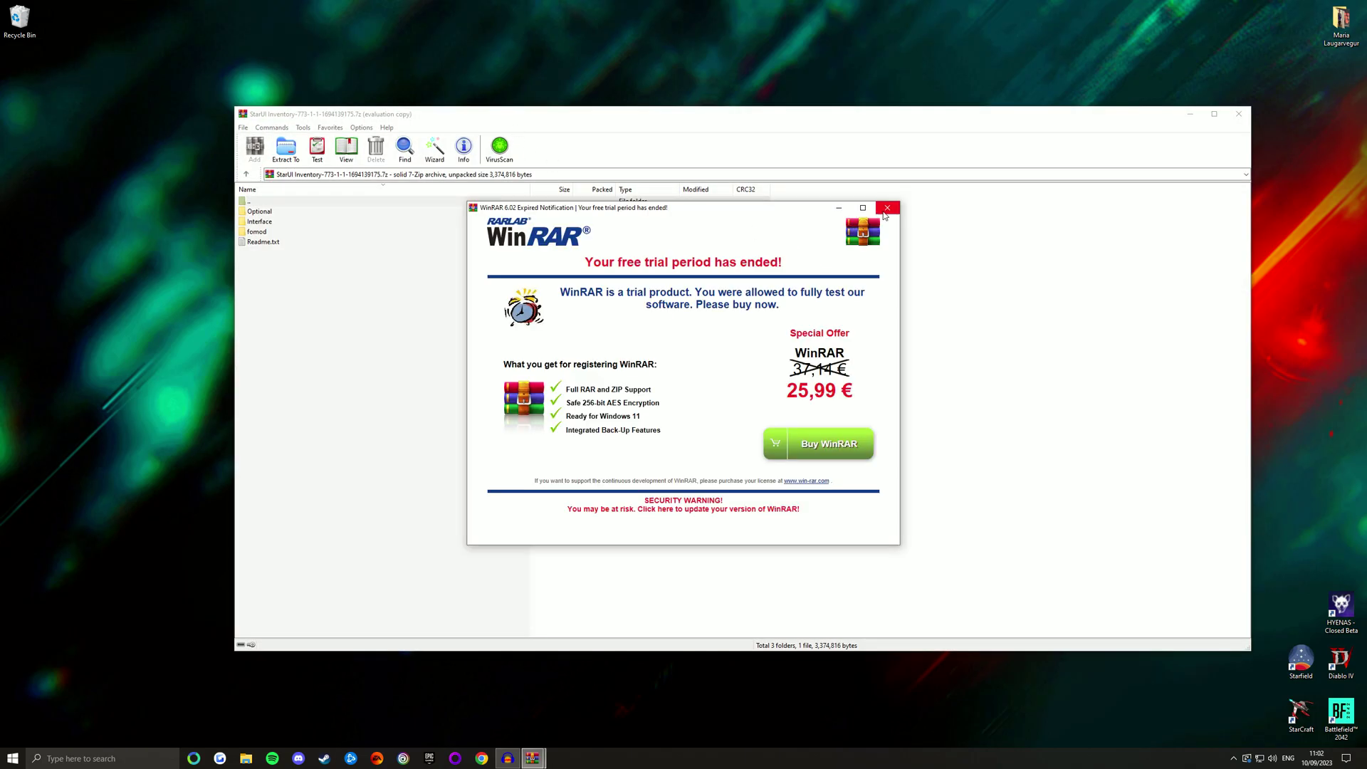
key("Escape")
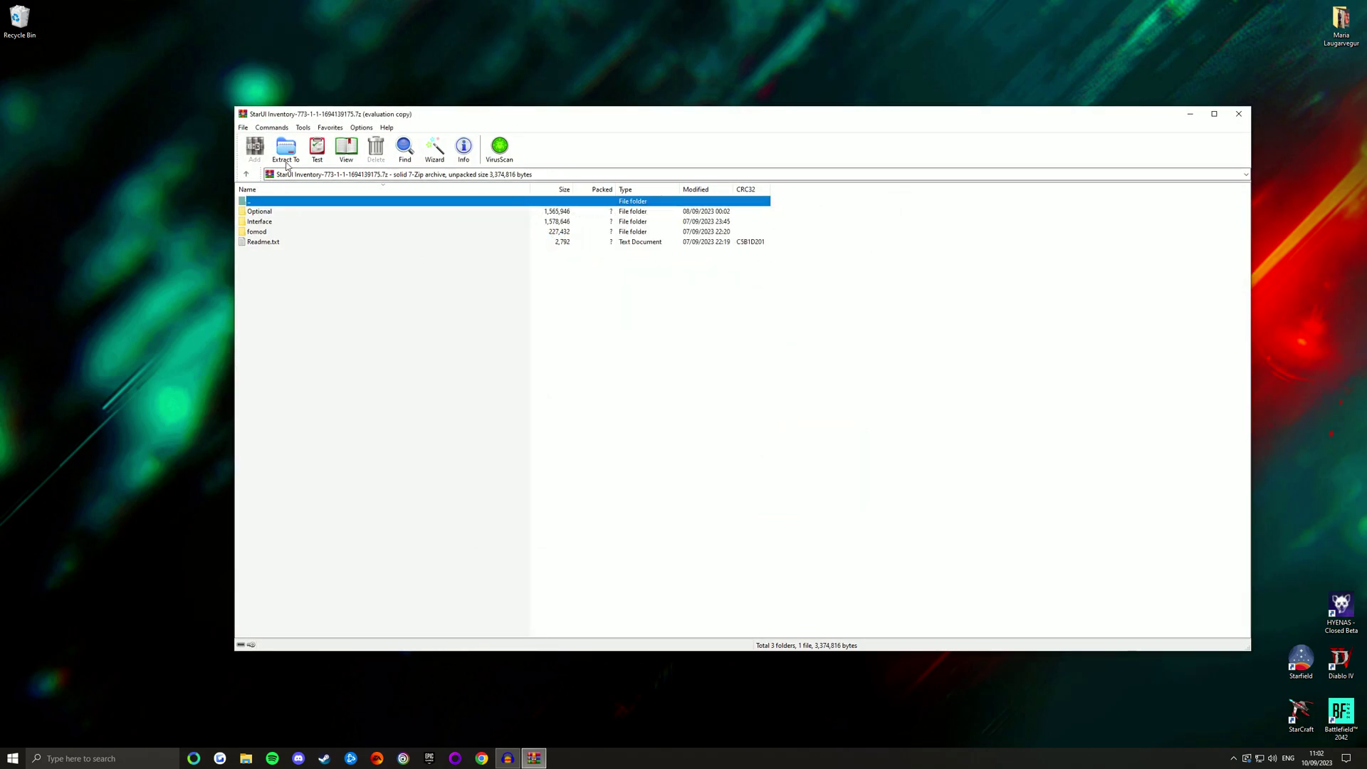
left_click_drag(525, 120, 574, 80)
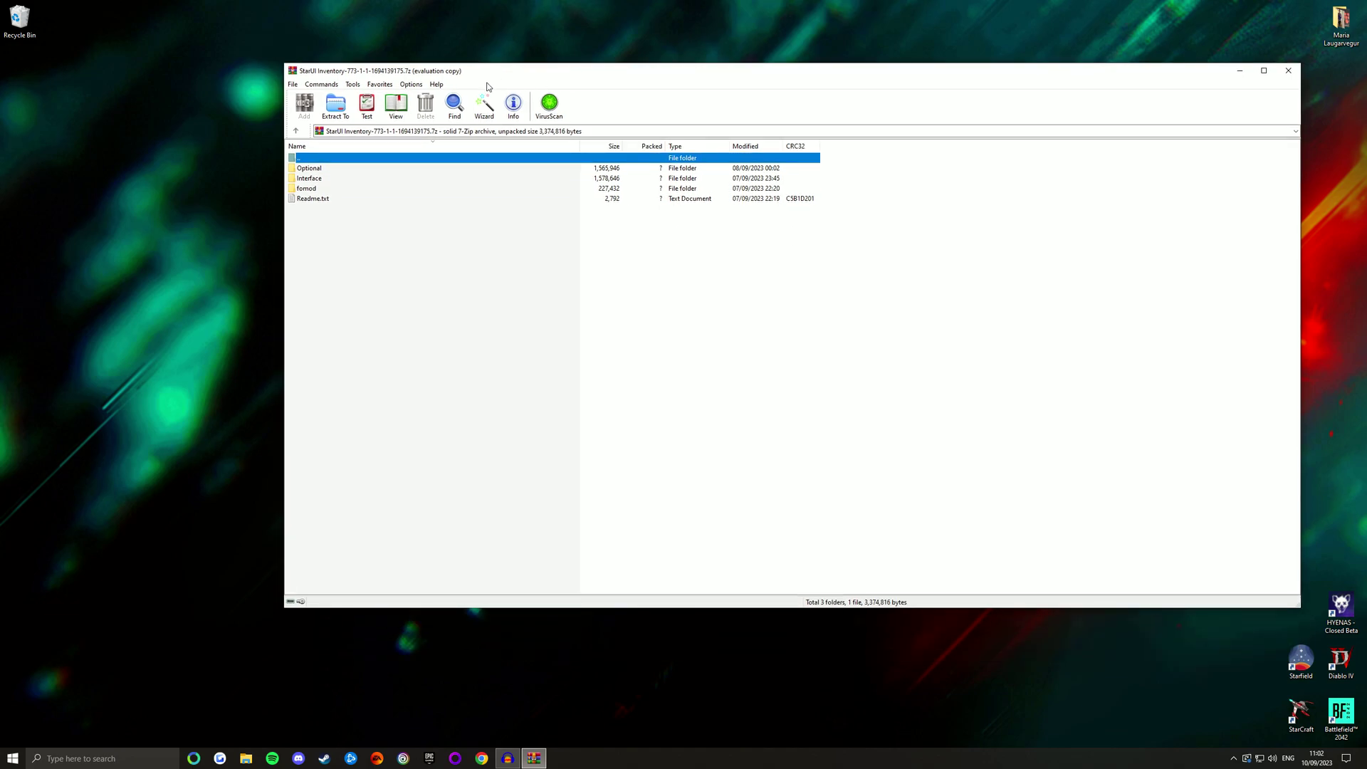
left_click_drag(485, 74, 476, 78)
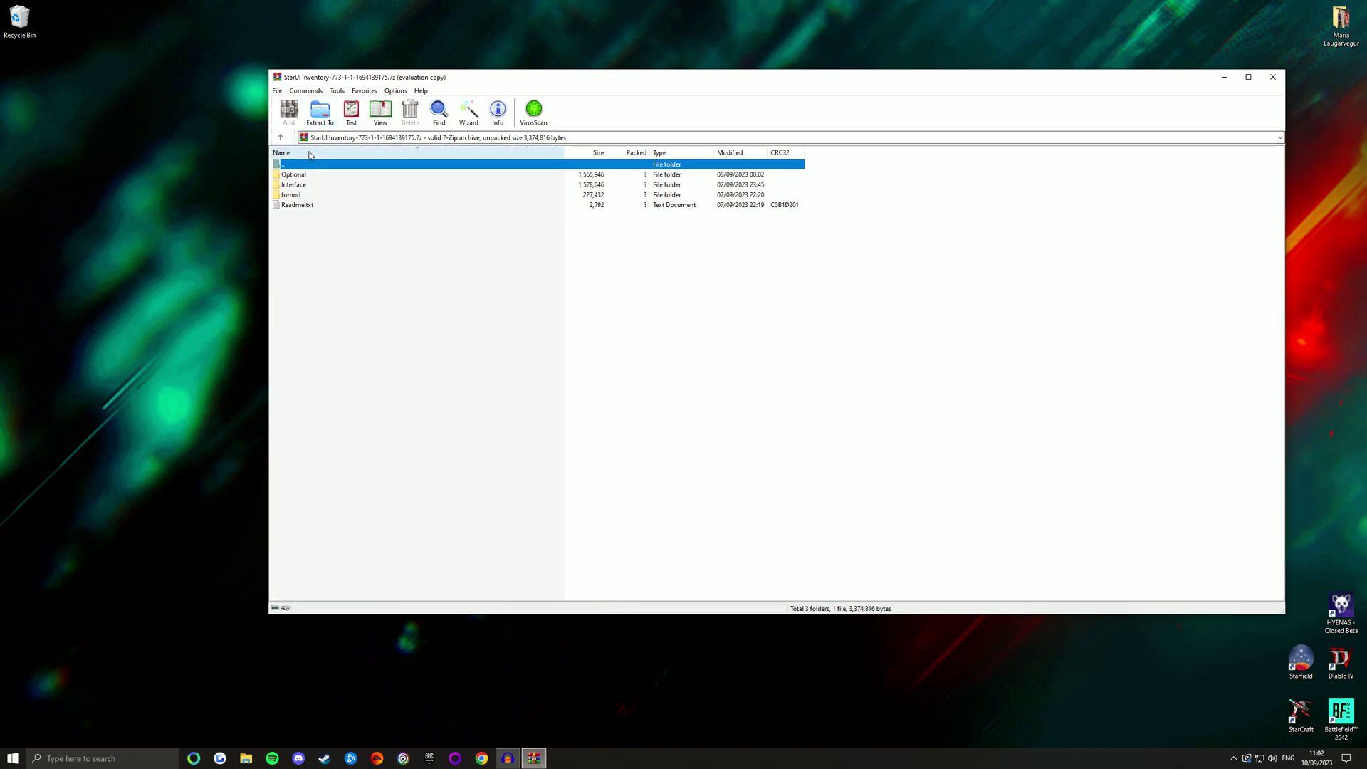
left_click(320, 112)
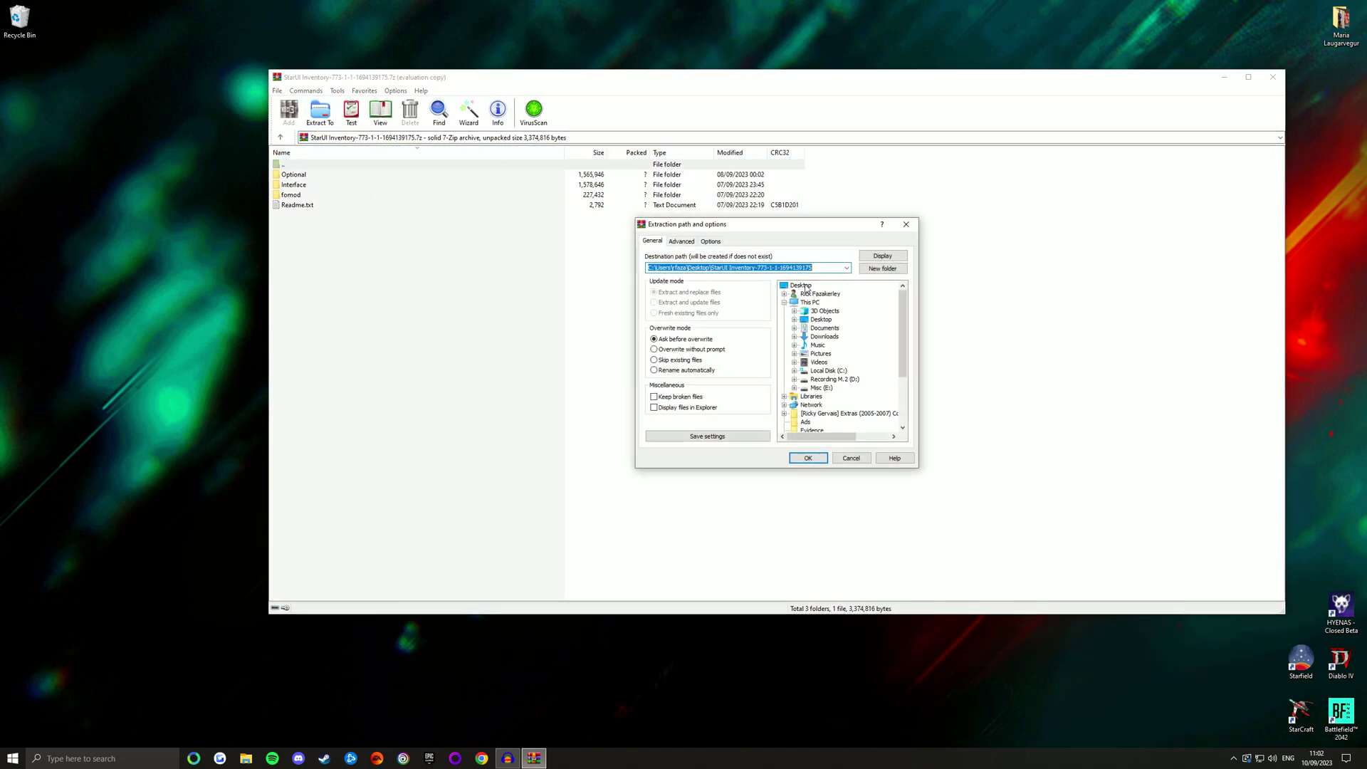
left_click(801, 285)
left_click(805, 459)
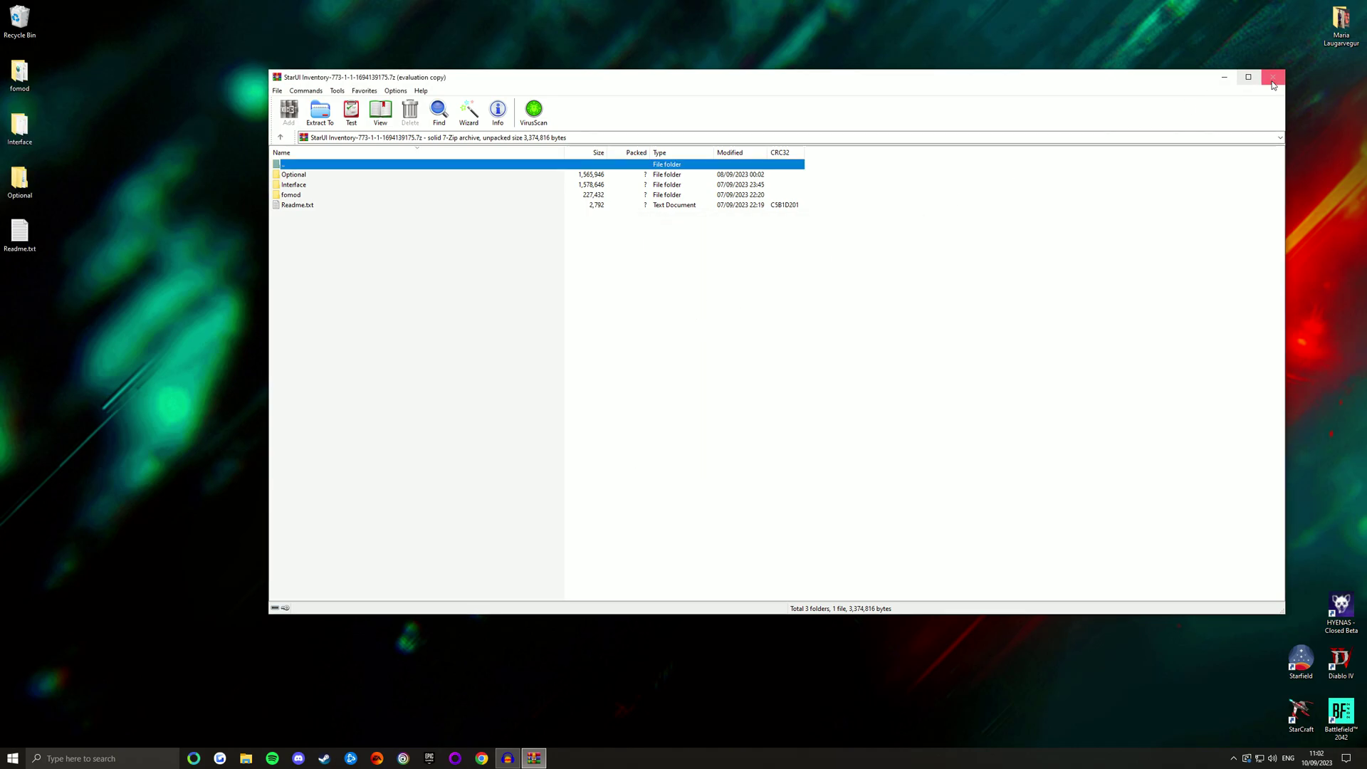
left_click(1273, 77)
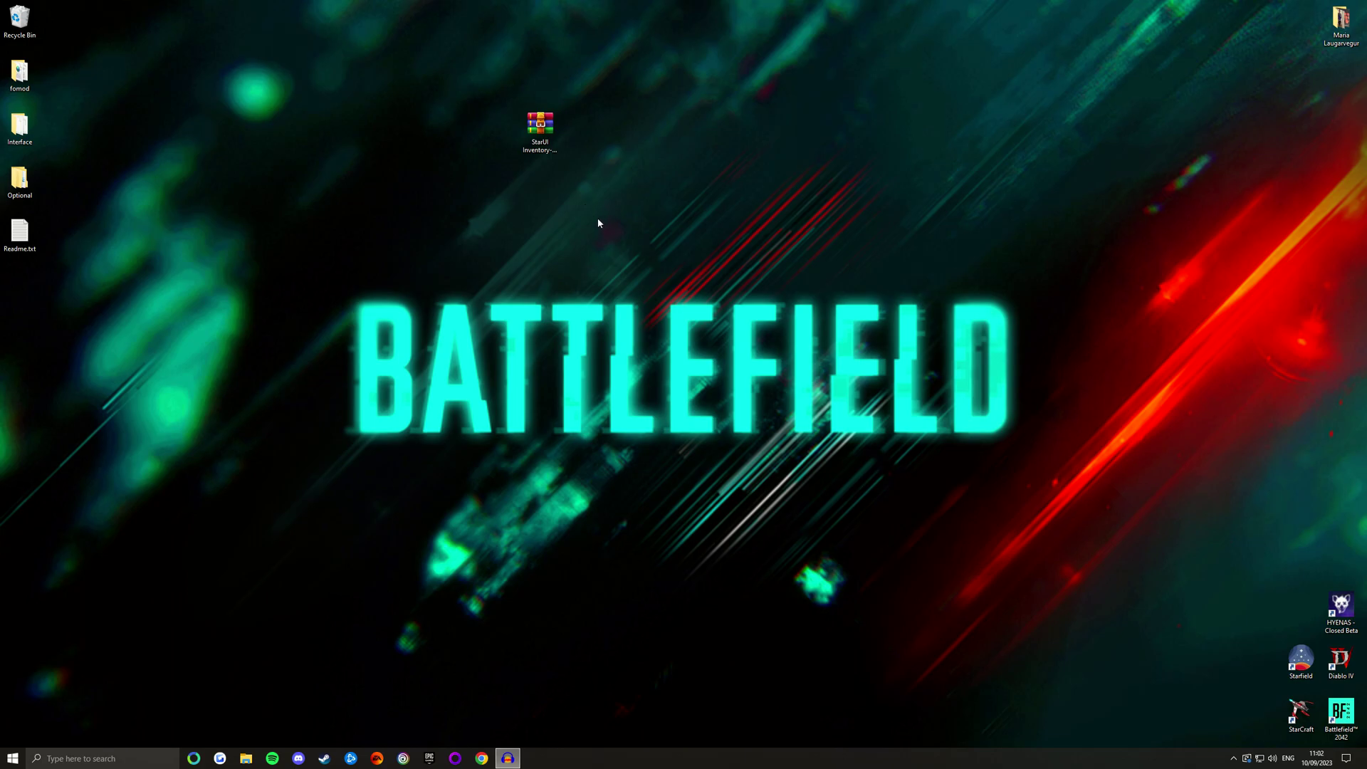
left_click_drag(540, 122, 660, 122)
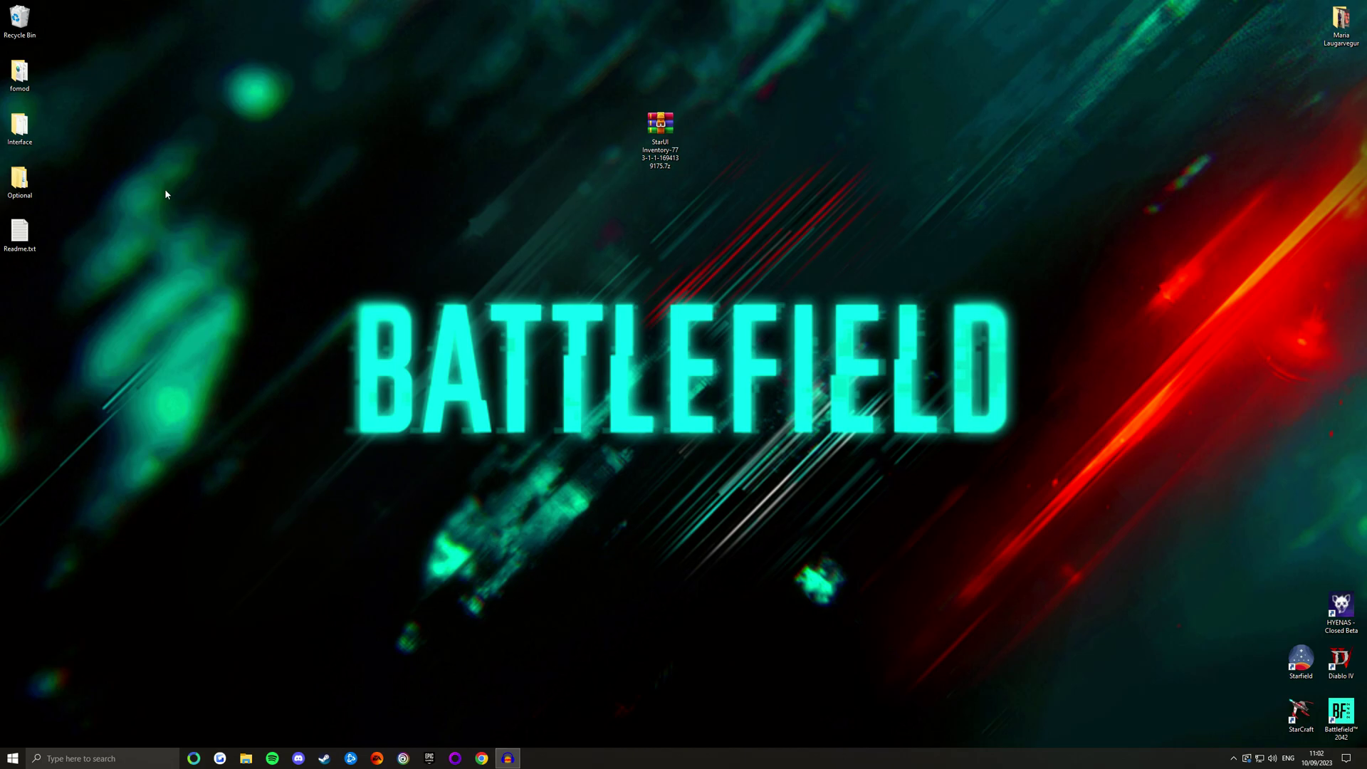
double_click(20, 231)
left_click_drag(691, 131, 596, 81)
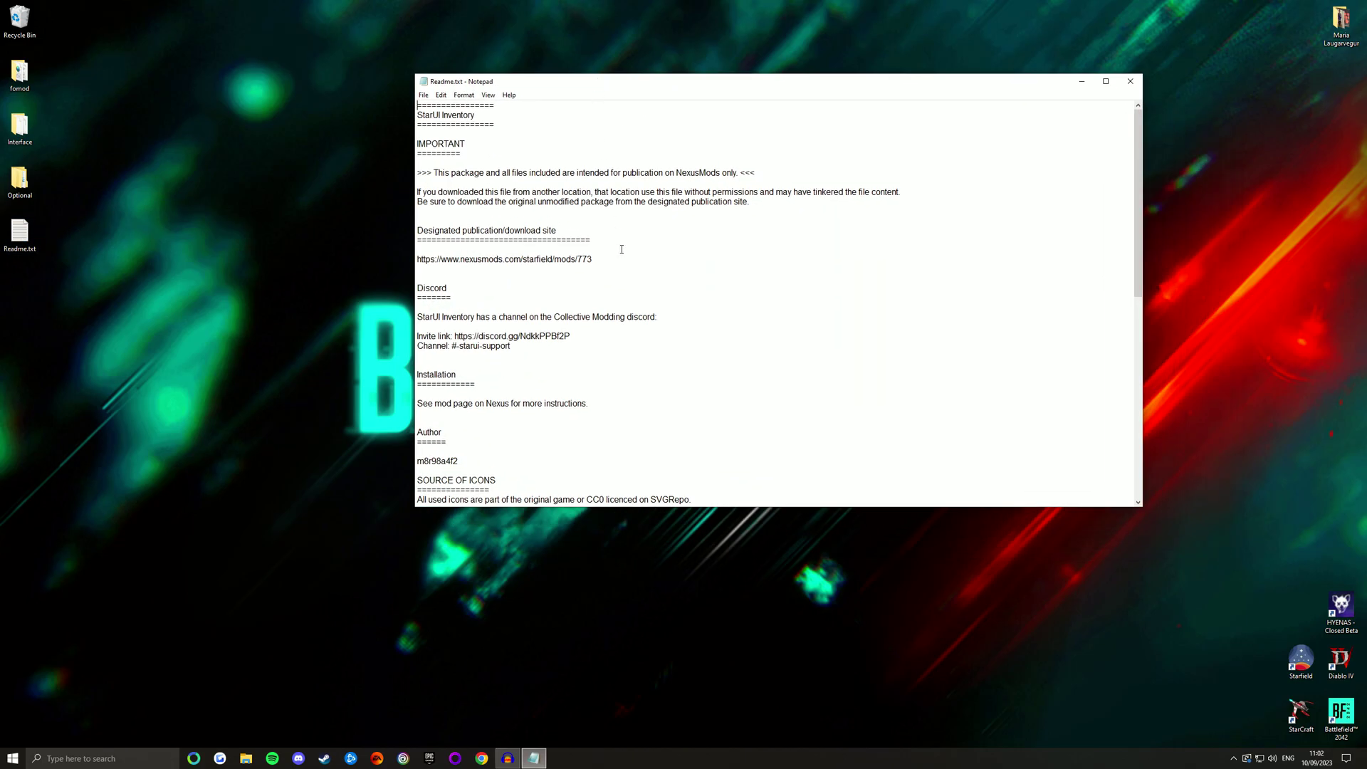
scroll(570, 321, "down", 3)
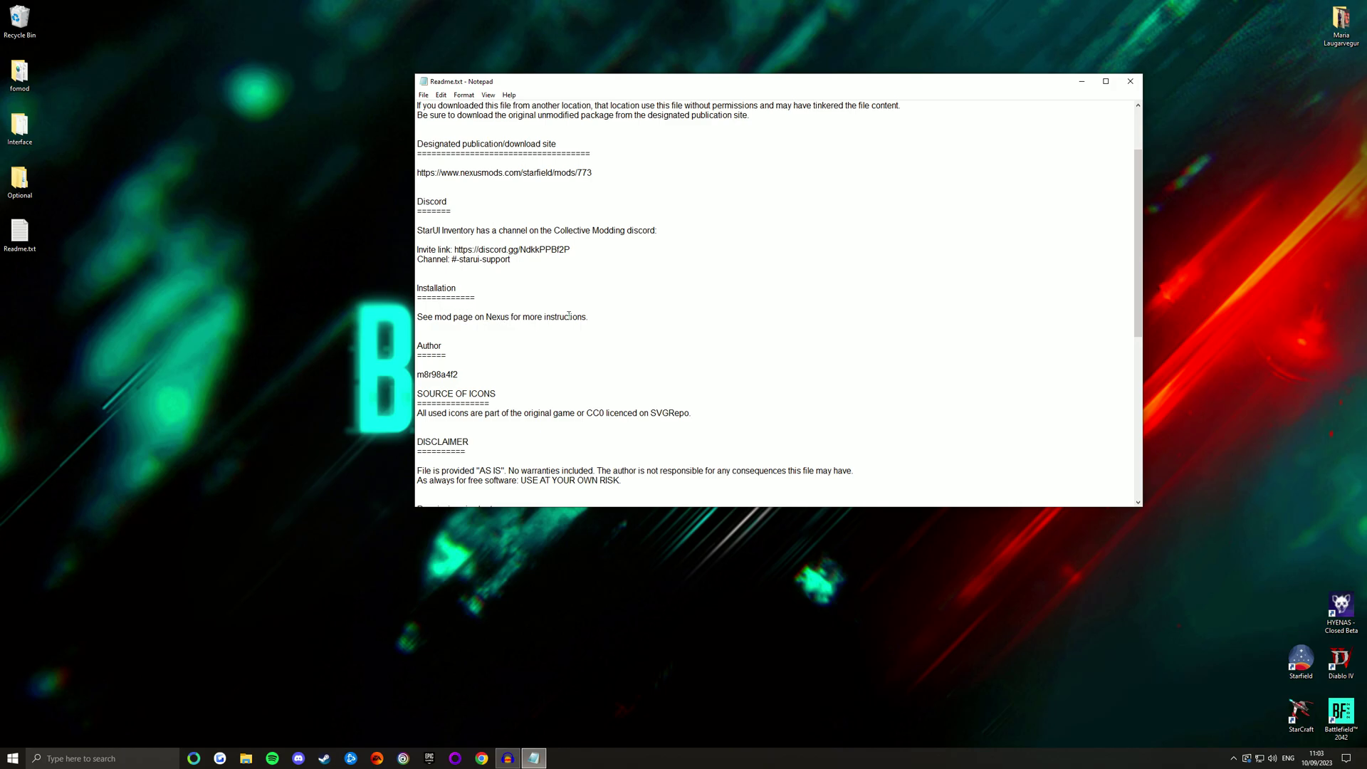
left_click(1130, 81)
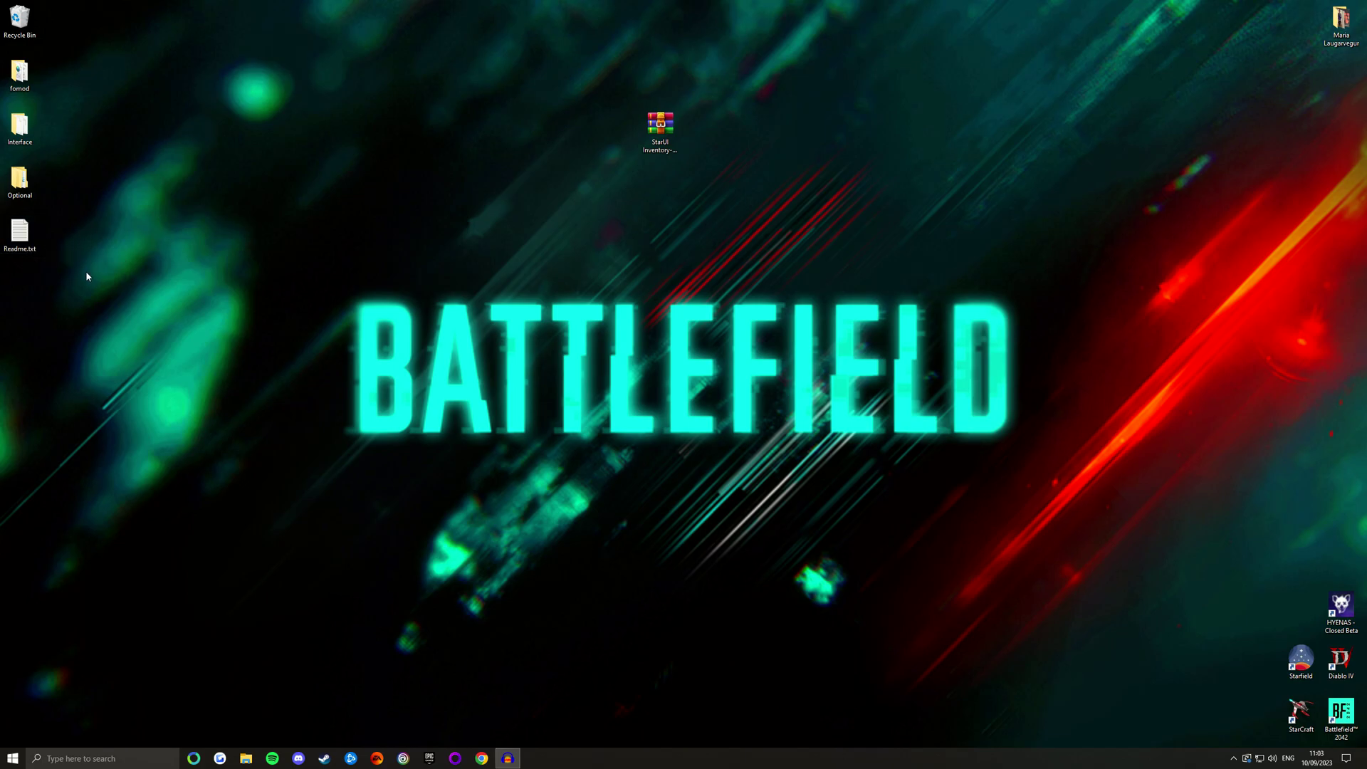
- Look inside the Optional and fomod folders on the desktop
left_click(26, 245)
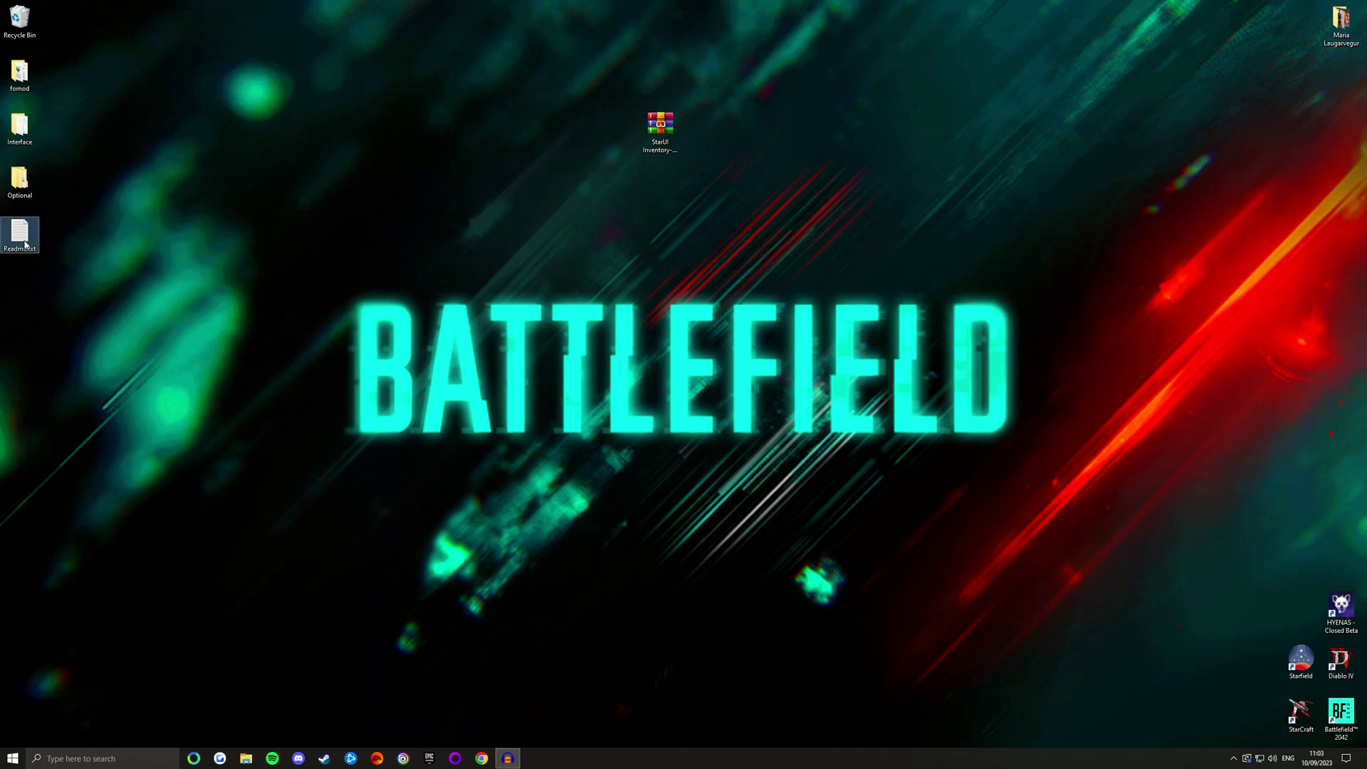
left_click(28, 189)
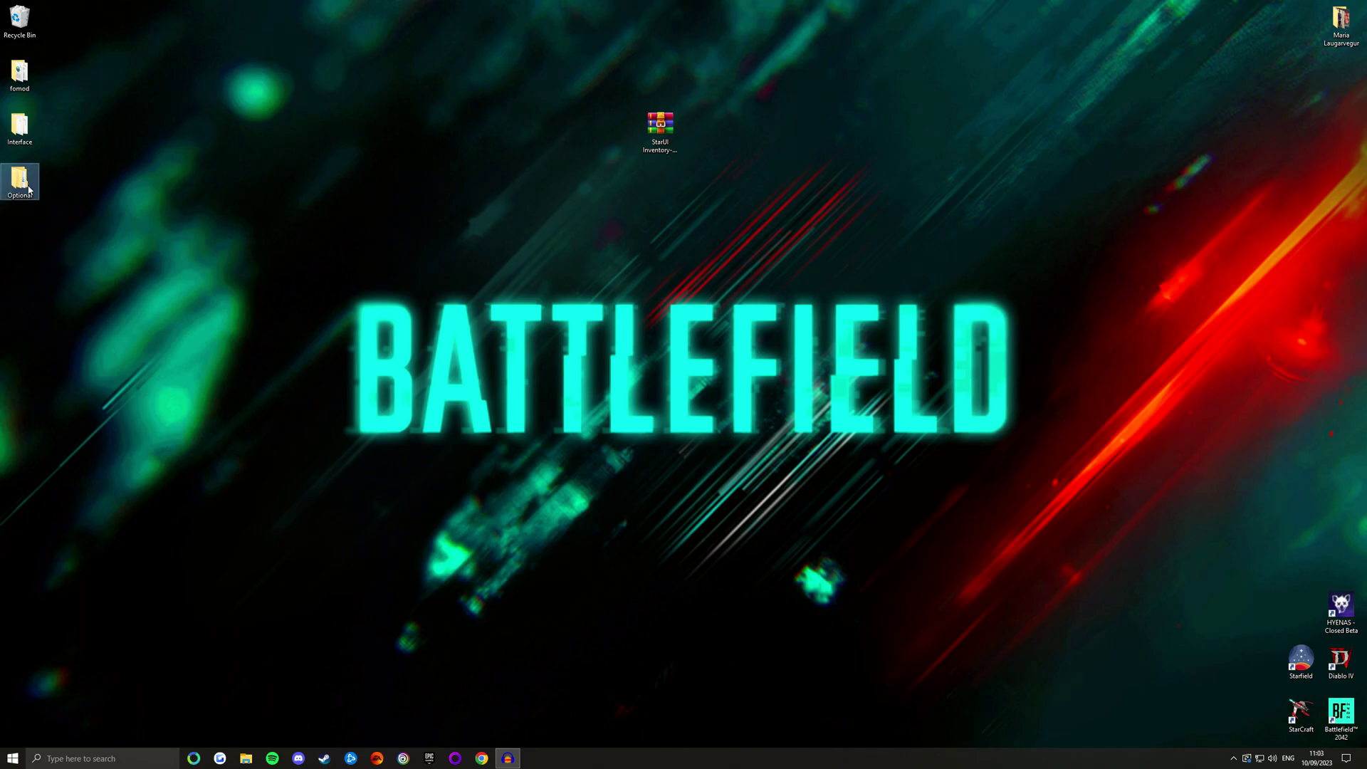
double_click(28, 189)
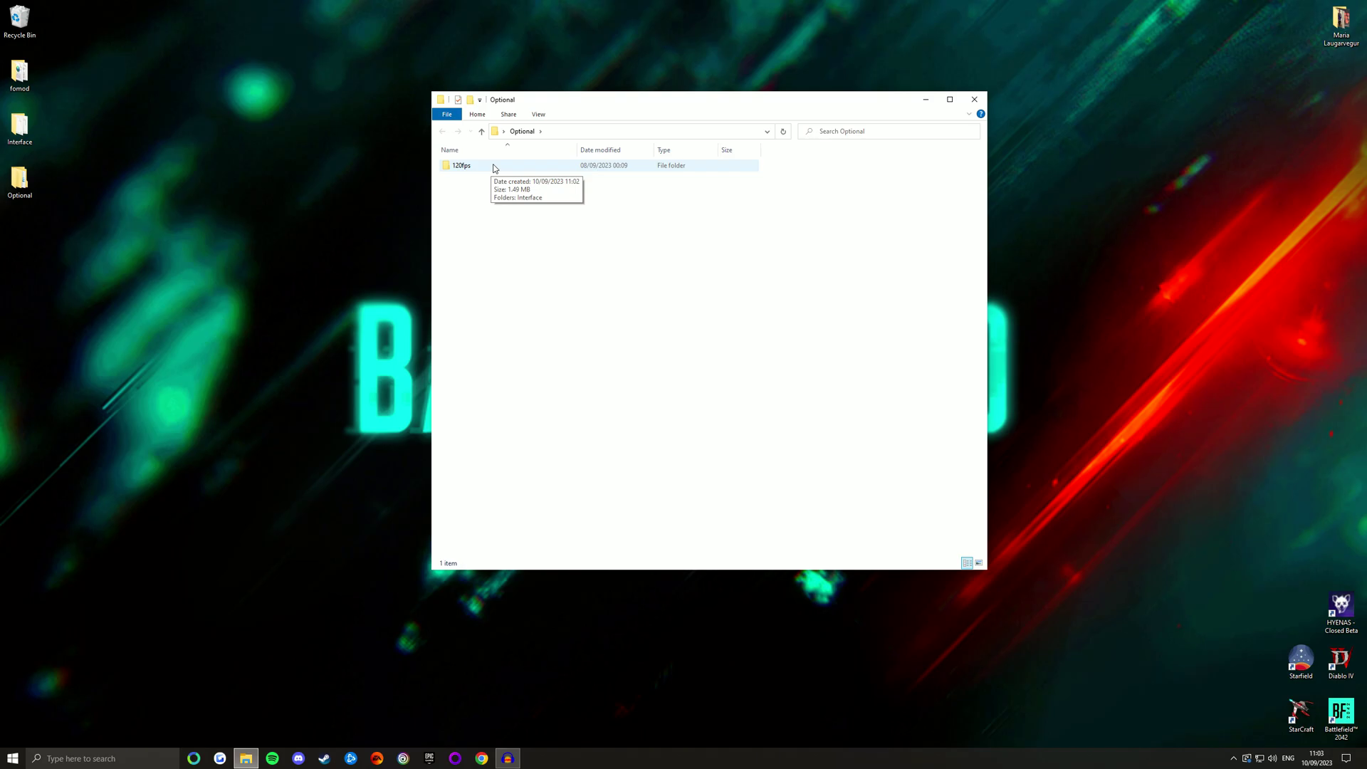
left_click(975, 99)
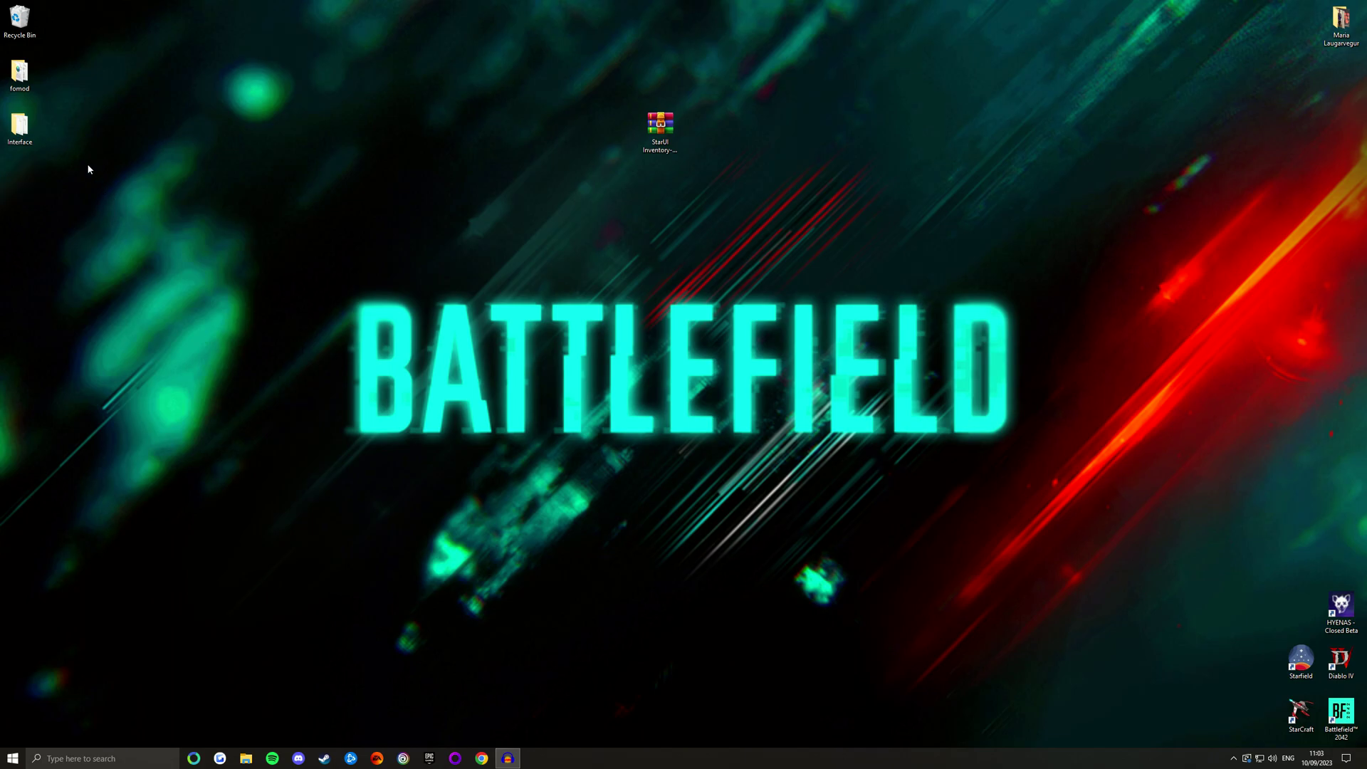
double_click(27, 84)
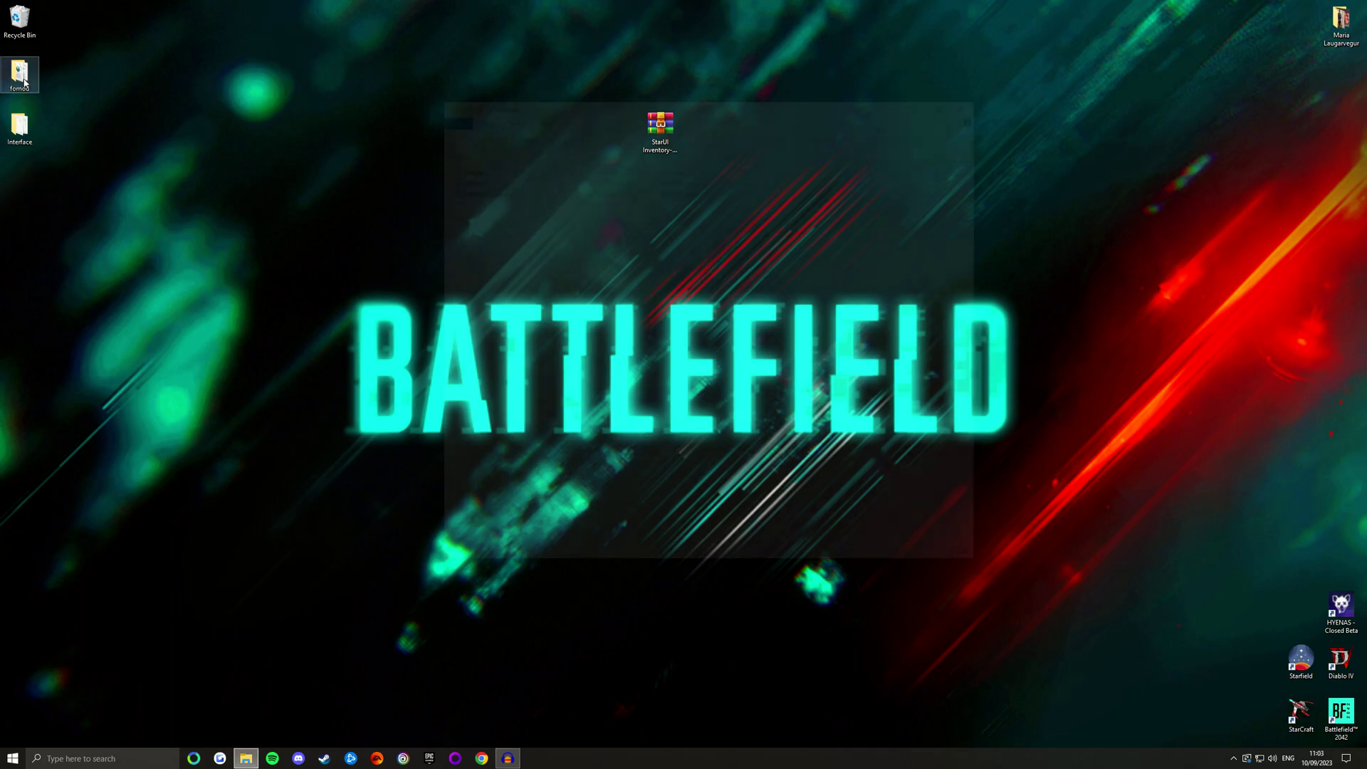
left_click(976, 99)
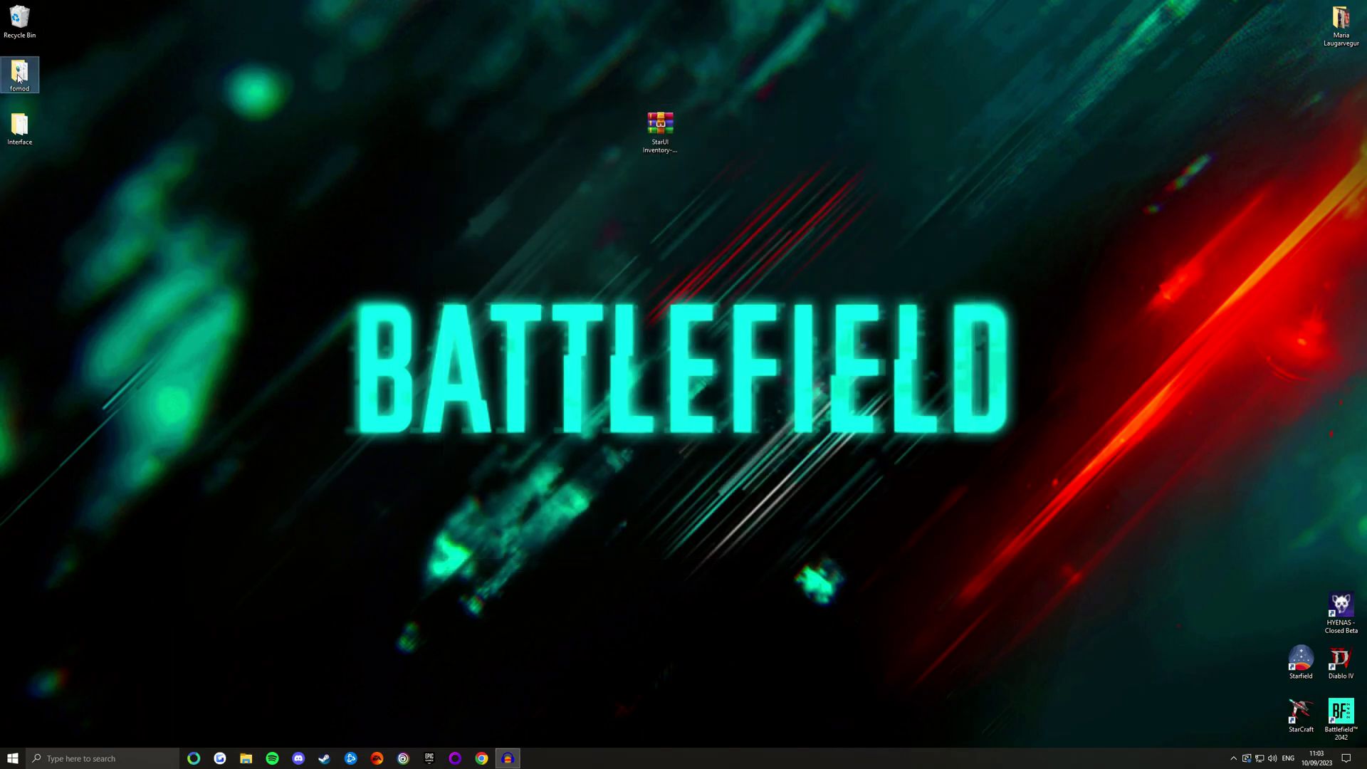
- Open the Interface folder to review its files, then close it
double_click(20, 127)
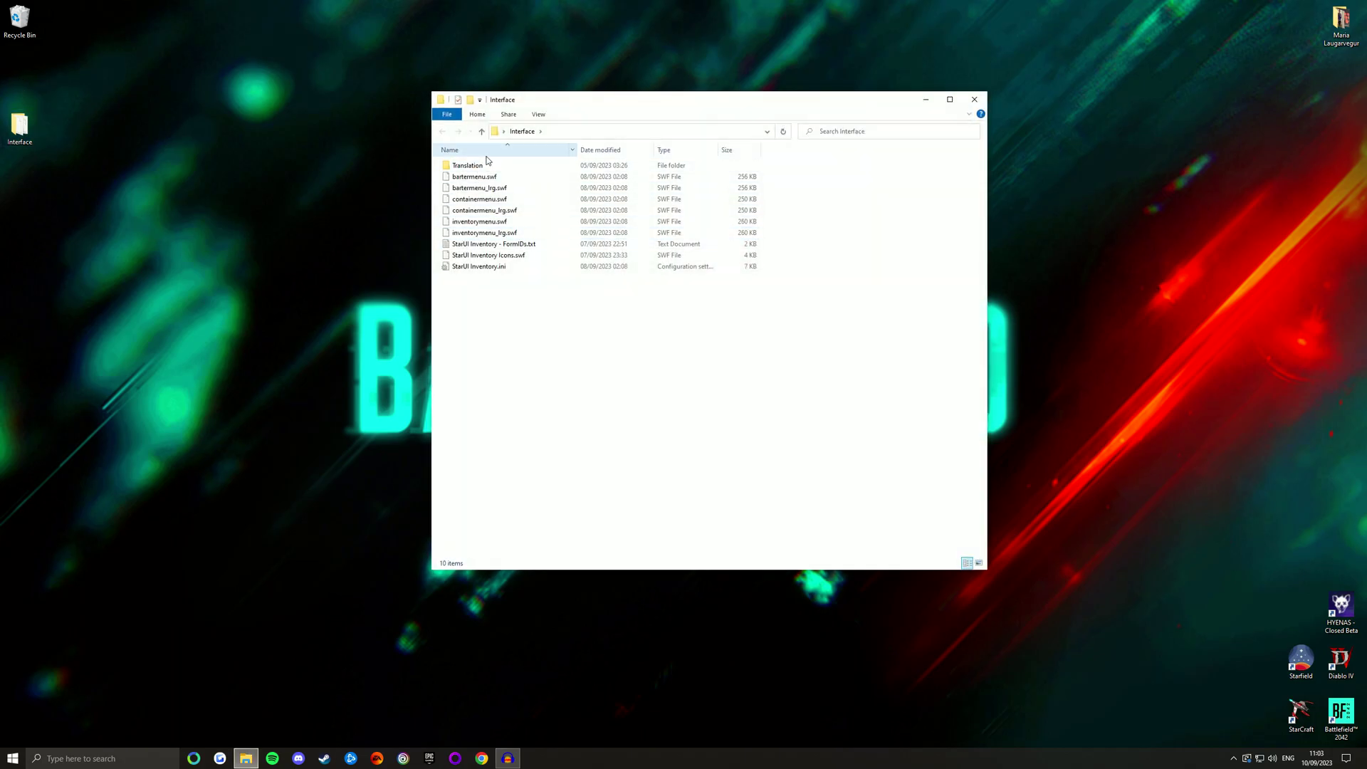
left_click_drag(554, 328, 442, 161)
left_click(524, 302)
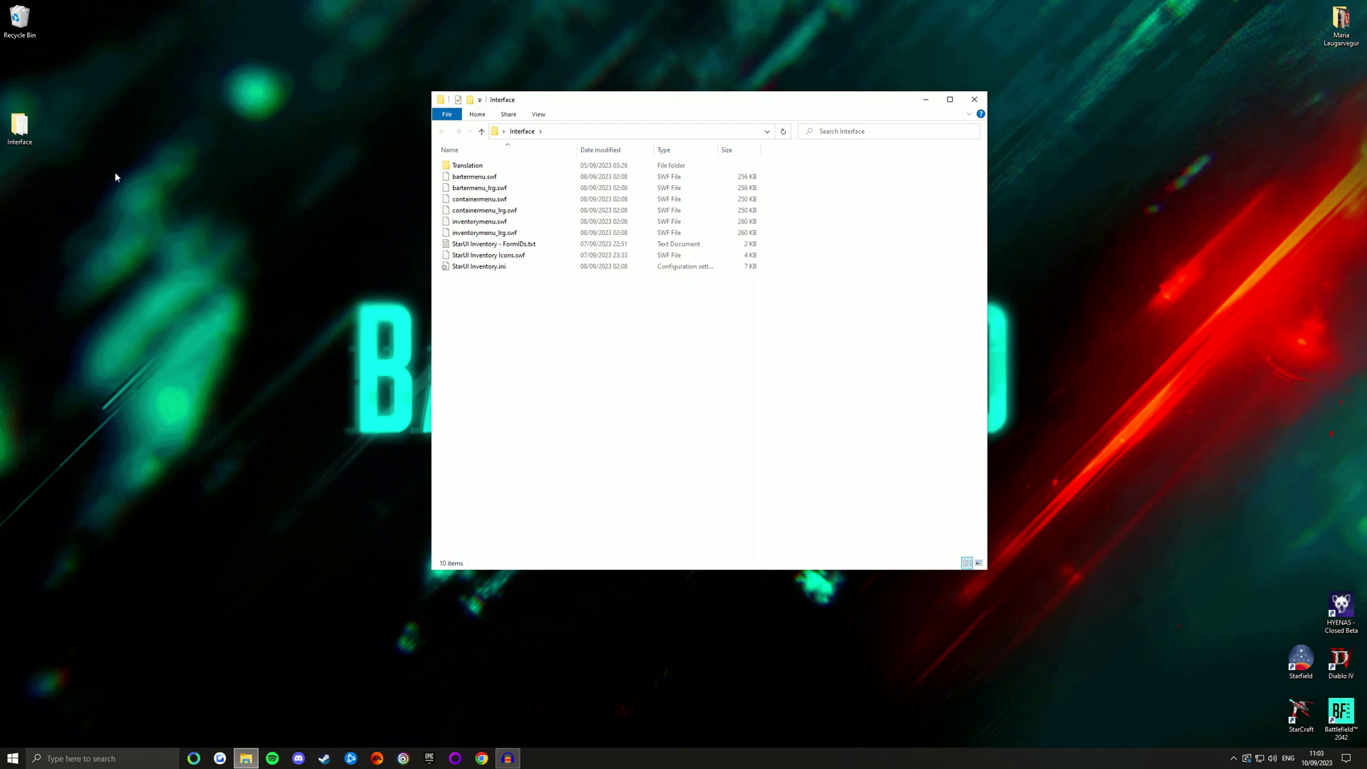
left_click(974, 99)
- Copy the Interface folder and open Starfield's installation folder from Steam
right_click(39, 128)
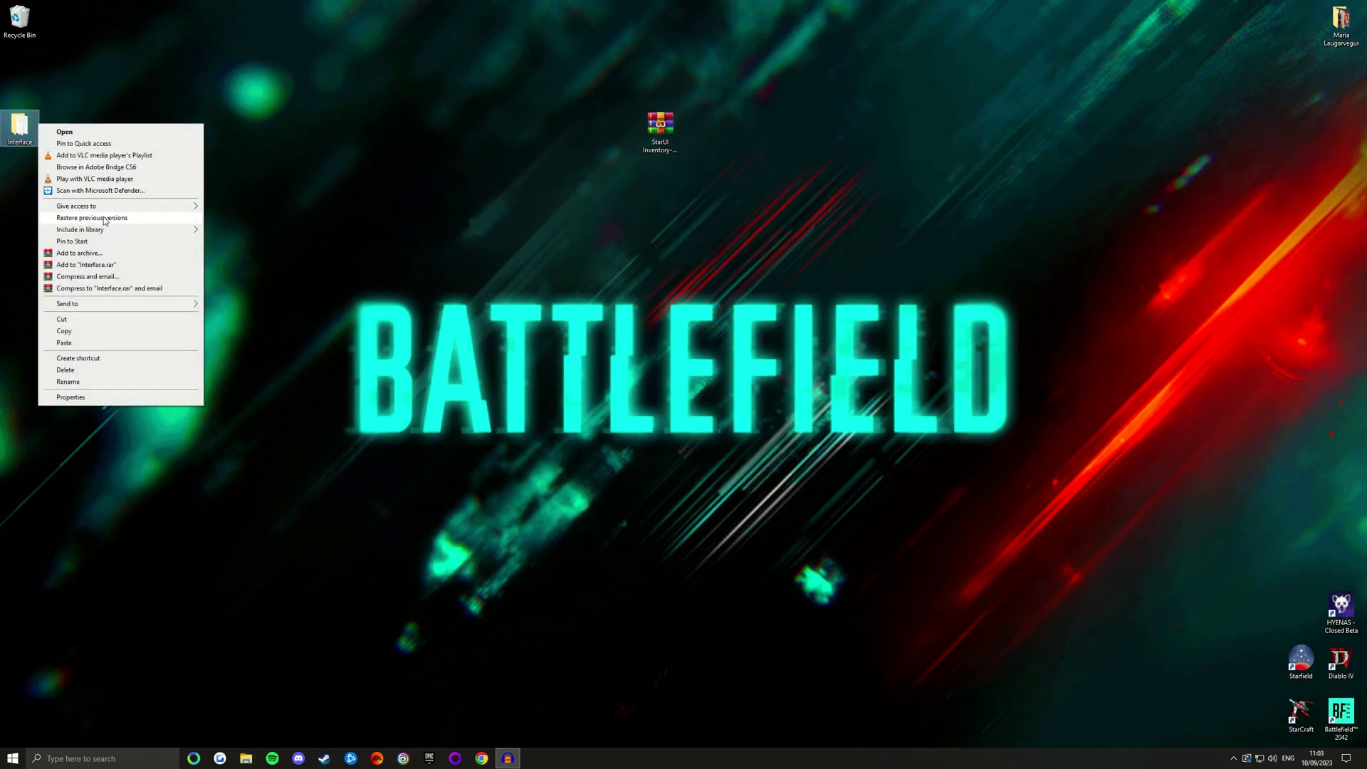
left_click(79, 331)
left_click(324, 758)
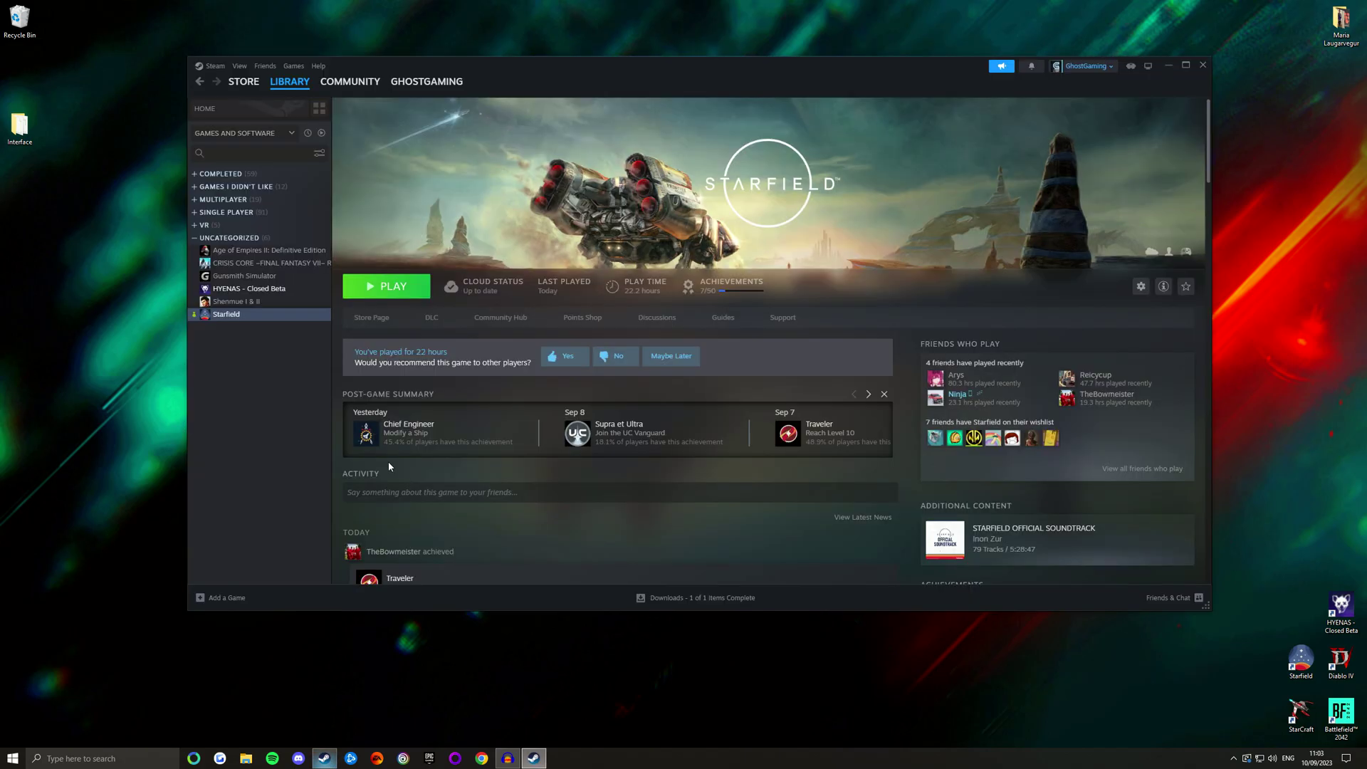
mouse_move(284, 380)
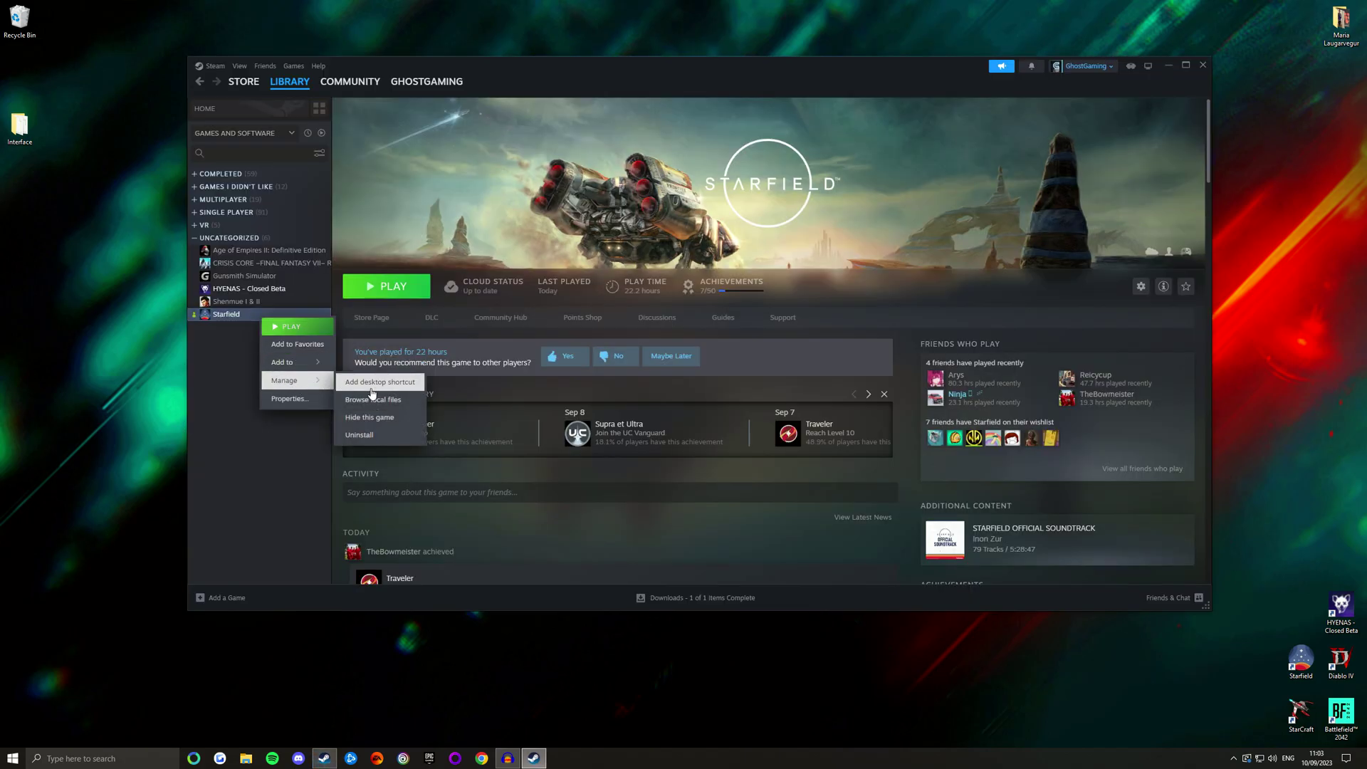
left_click(367, 391)
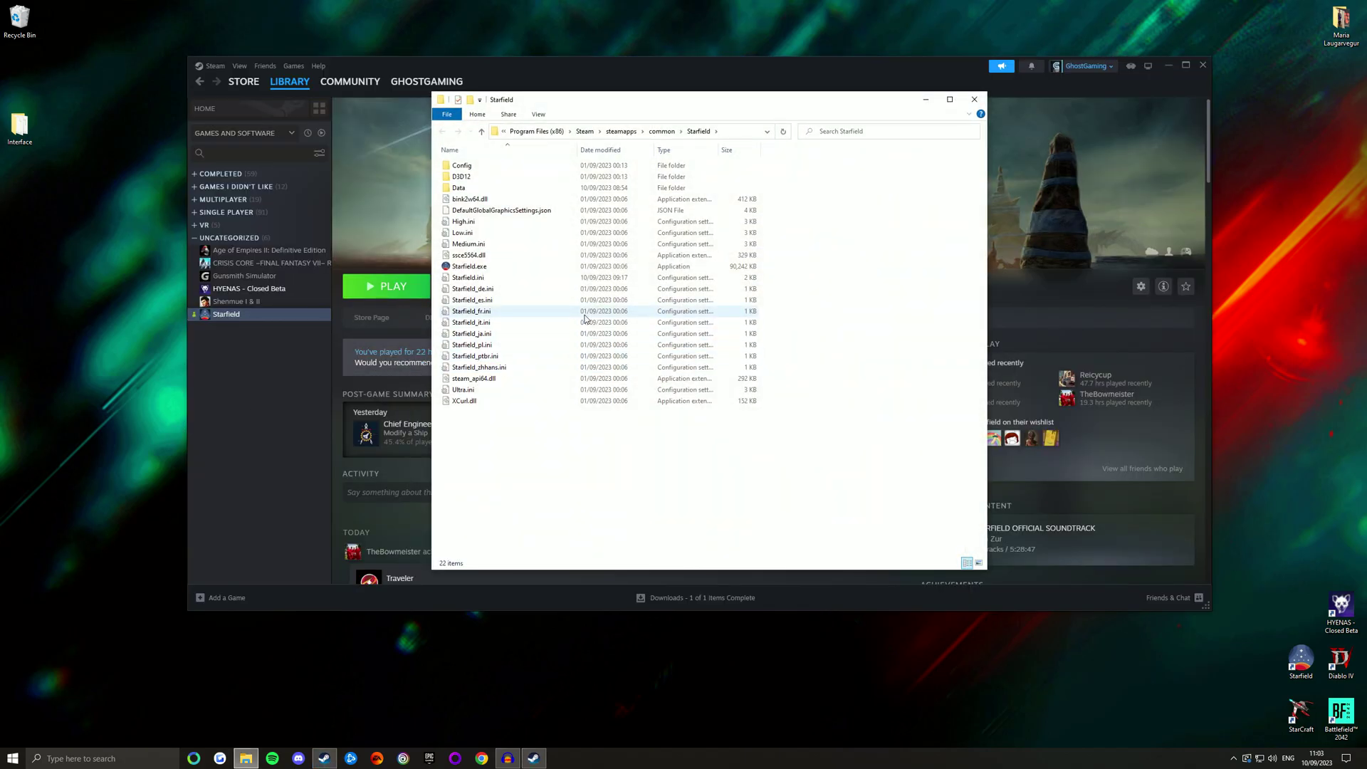
- Paste Interface into the game's Data folder, then cancel the replace-files prompt
double_click(481, 187)
right_click(842, 254)
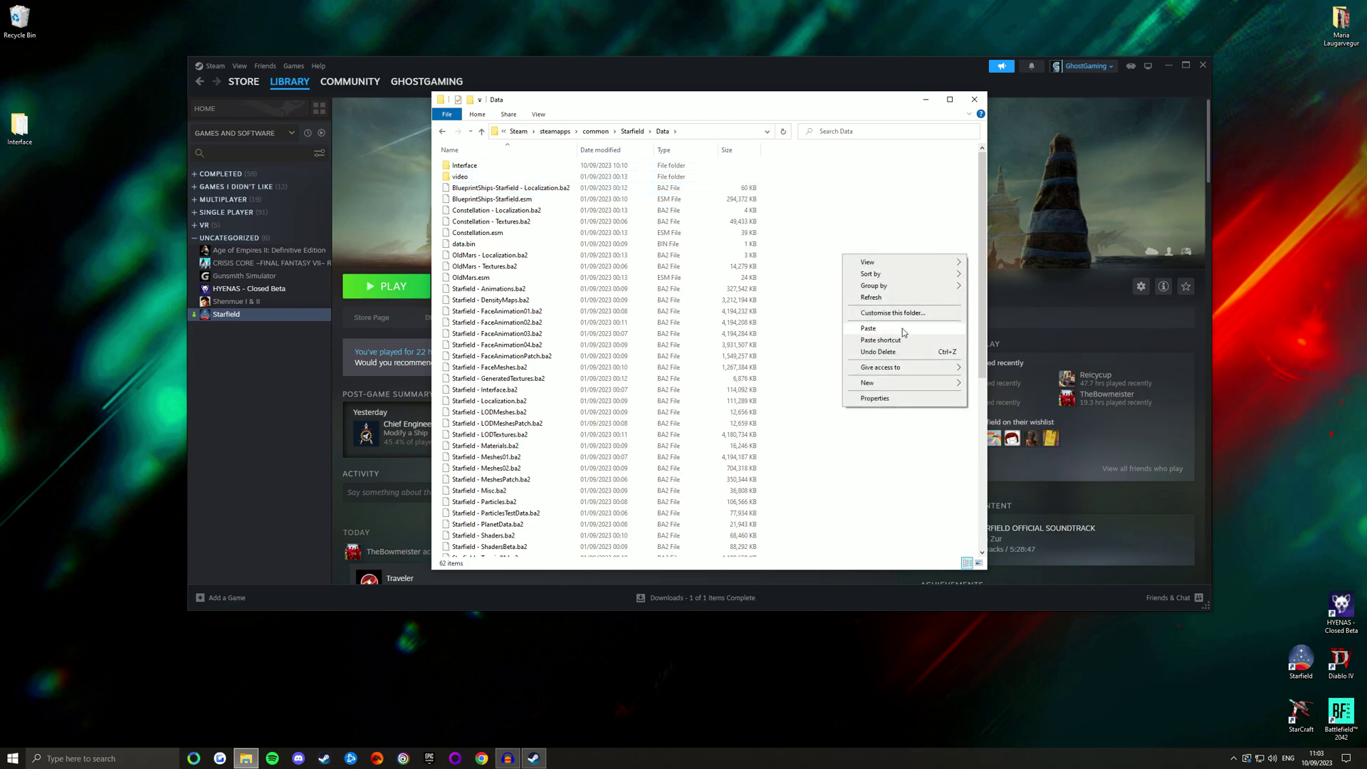
left_click(868, 328)
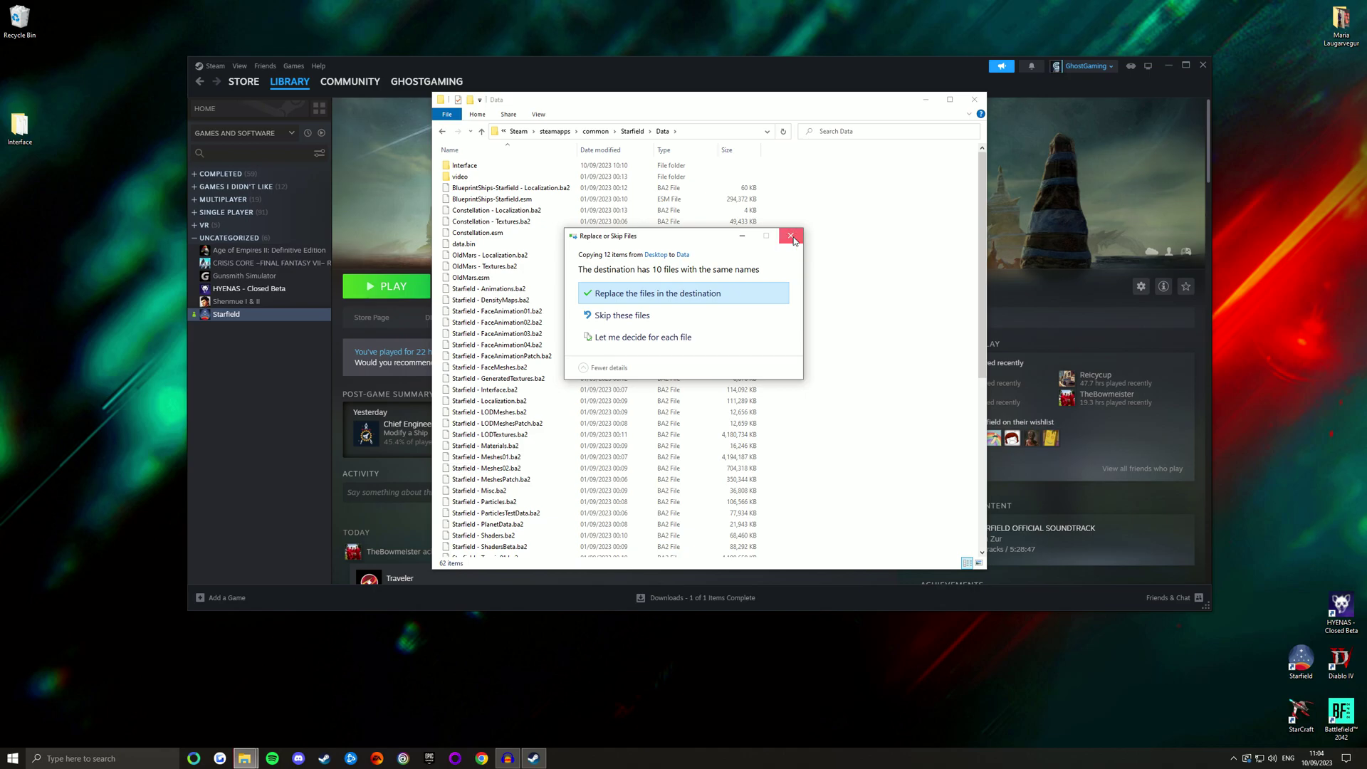
left_click(791, 237)
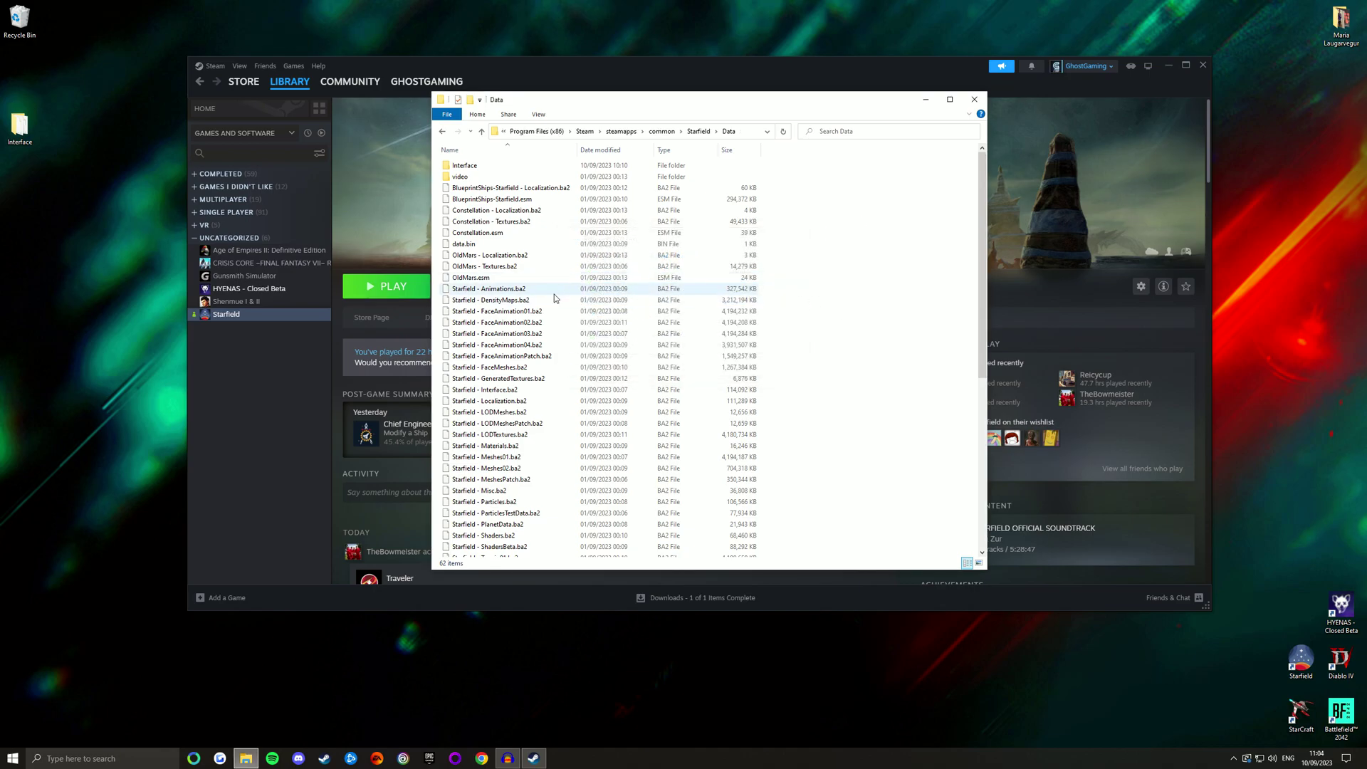
- Open StarUI Inventory.ini from Data\Interface in Notepad
double_click(468, 167)
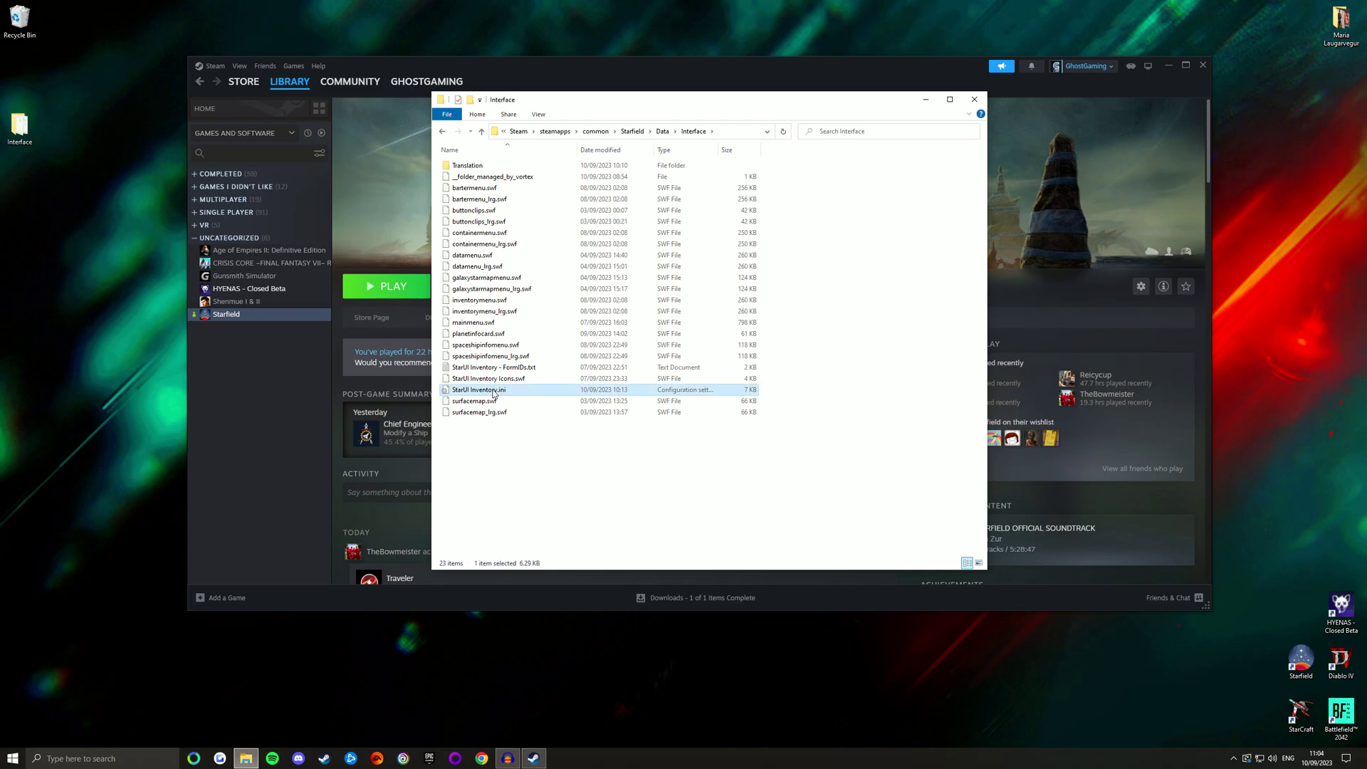
right_click(494, 391)
mouse_move(610, 469)
left_click(712, 470)
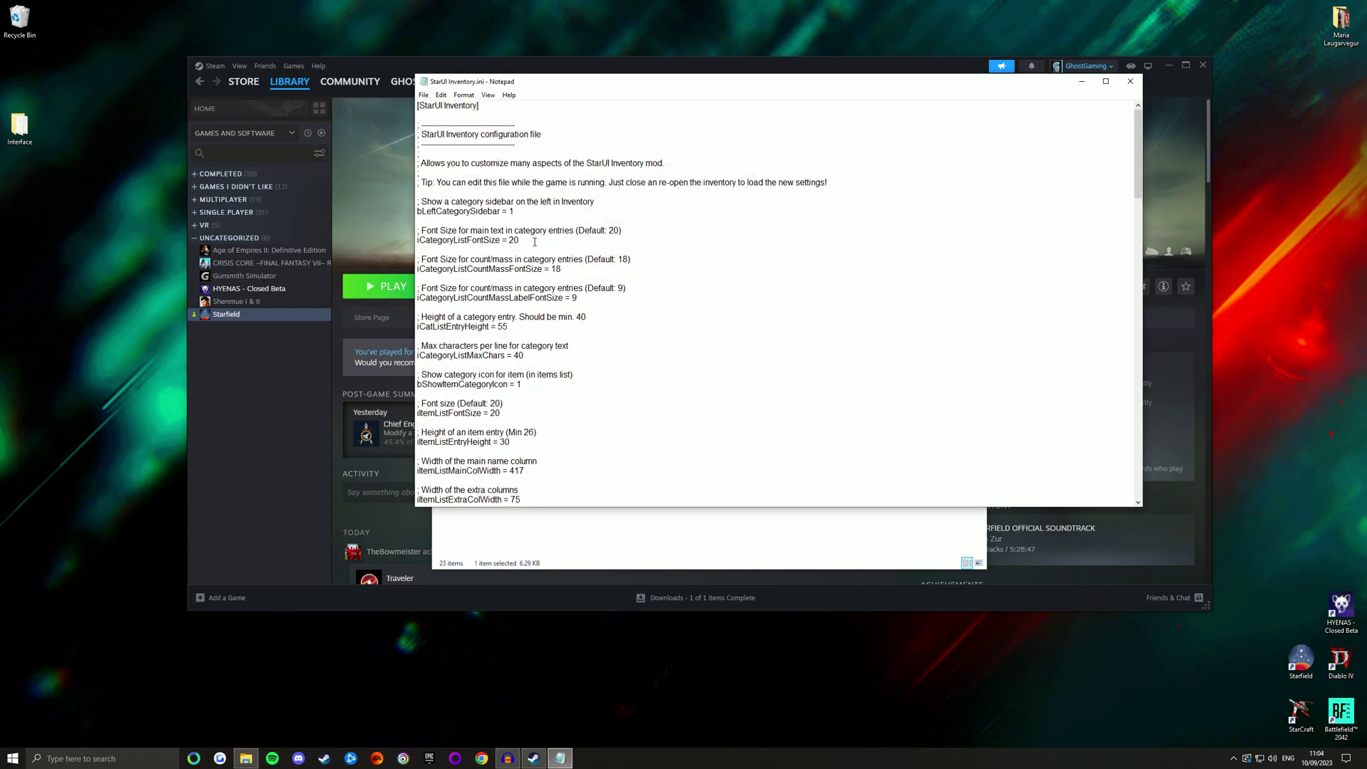
- Change iCategoryListFontSize to 20, then scroll back up through the [Interface] settings
left_click_drag(534, 242, 420, 223)
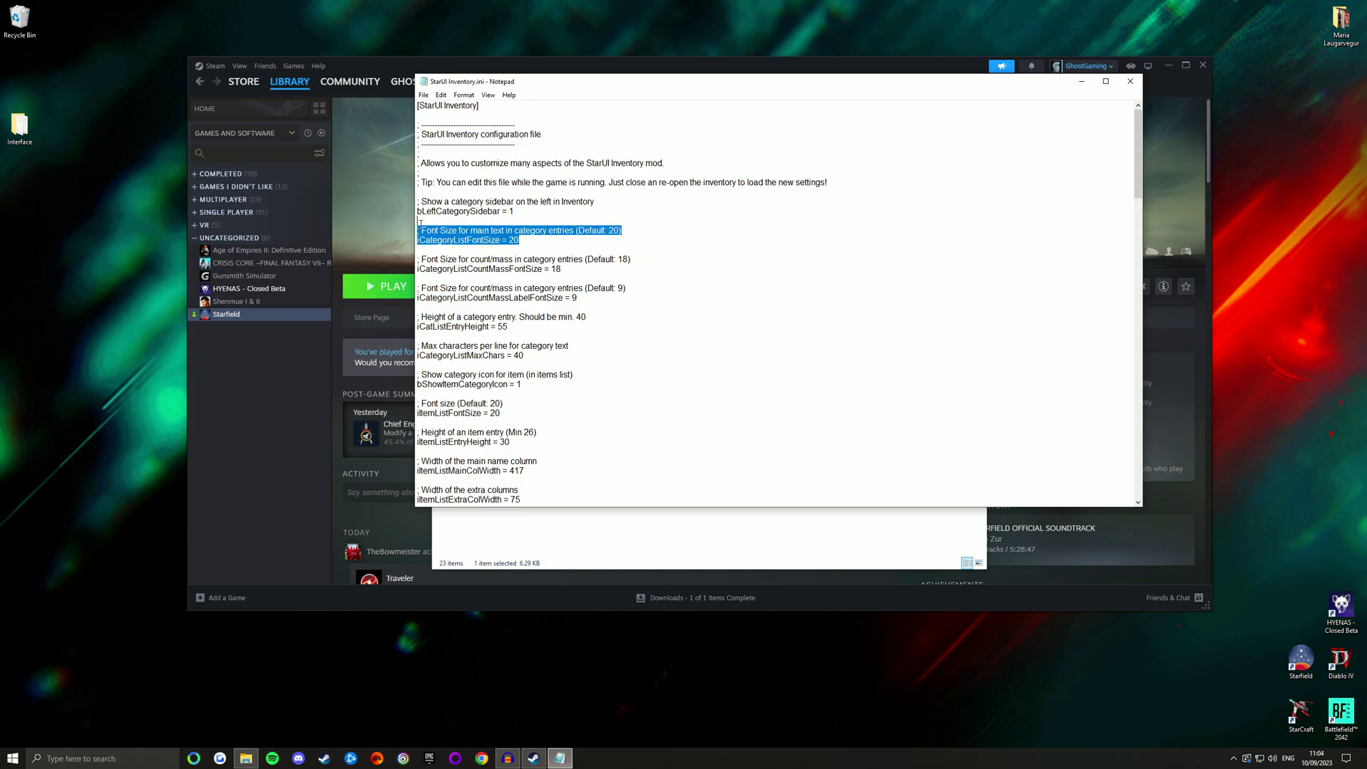
left_click(532, 240)
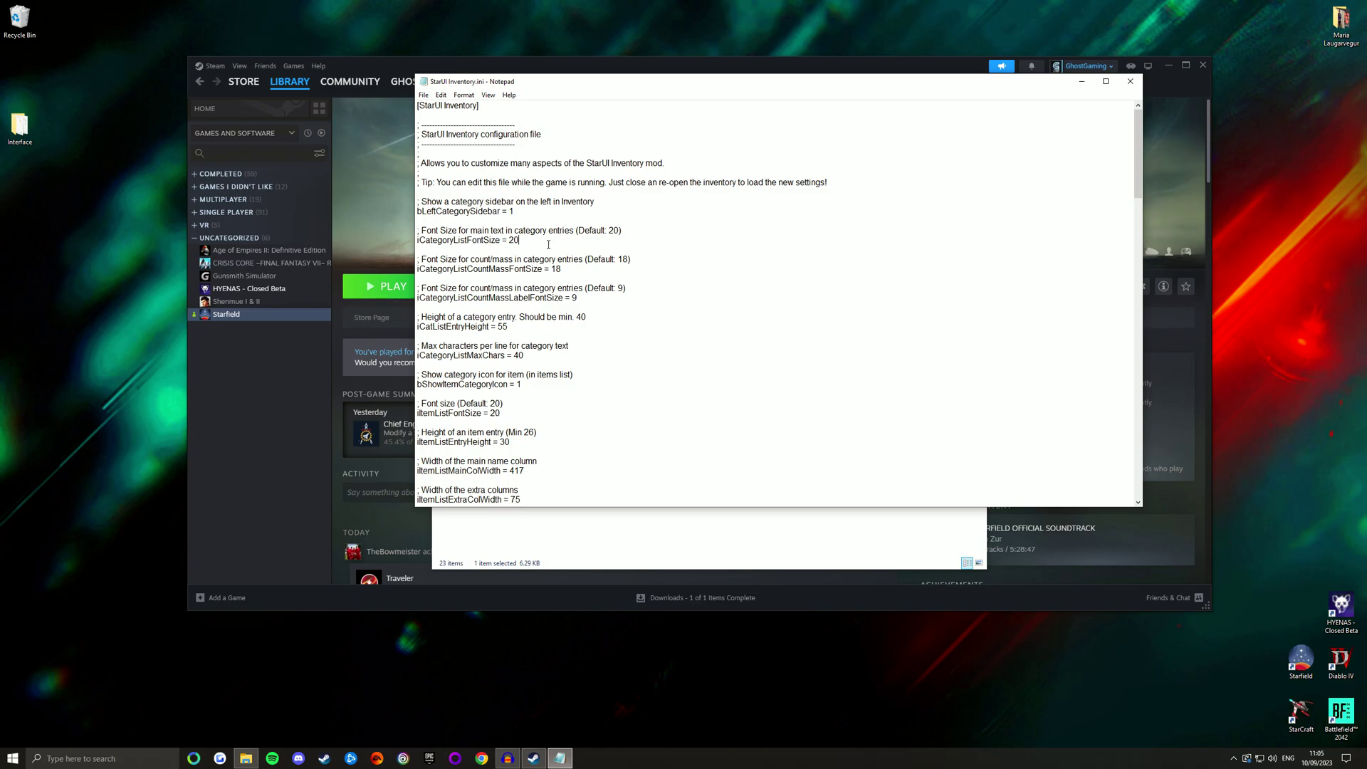
key("BackSpace")
key("BackSpace")
type("15")
key("BackSpace")
key("BackSpace")
type("20")
scroll(707, 312, "down", 20)
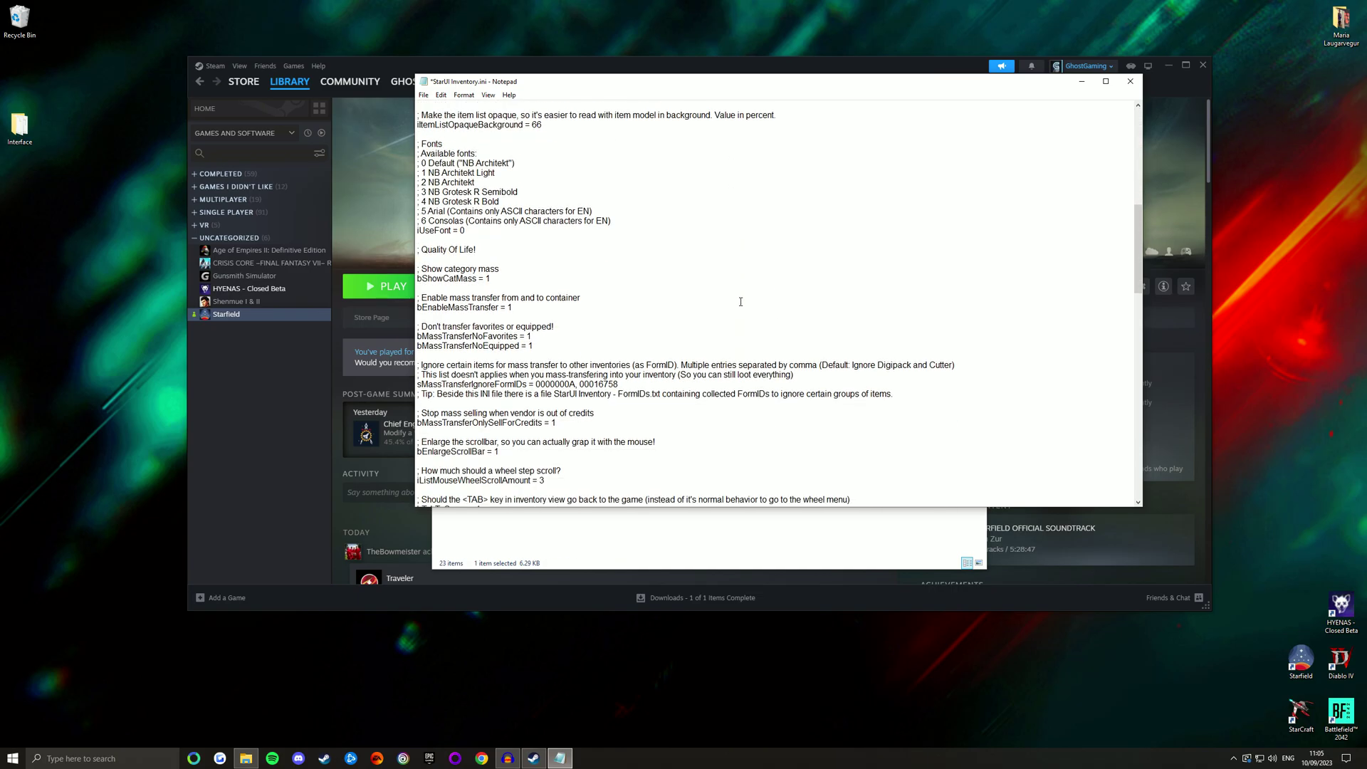
scroll(746, 304, "down", 15)
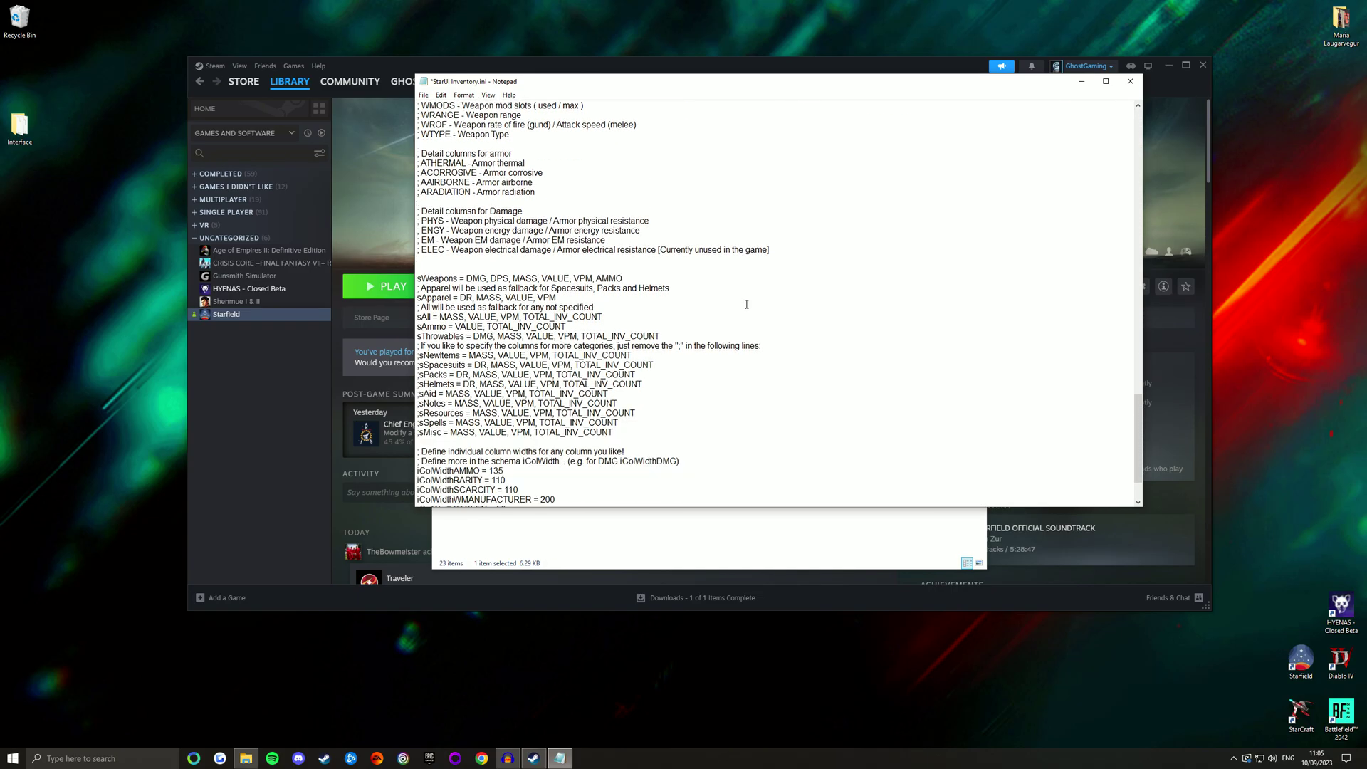
scroll(753, 330, "up", 10)
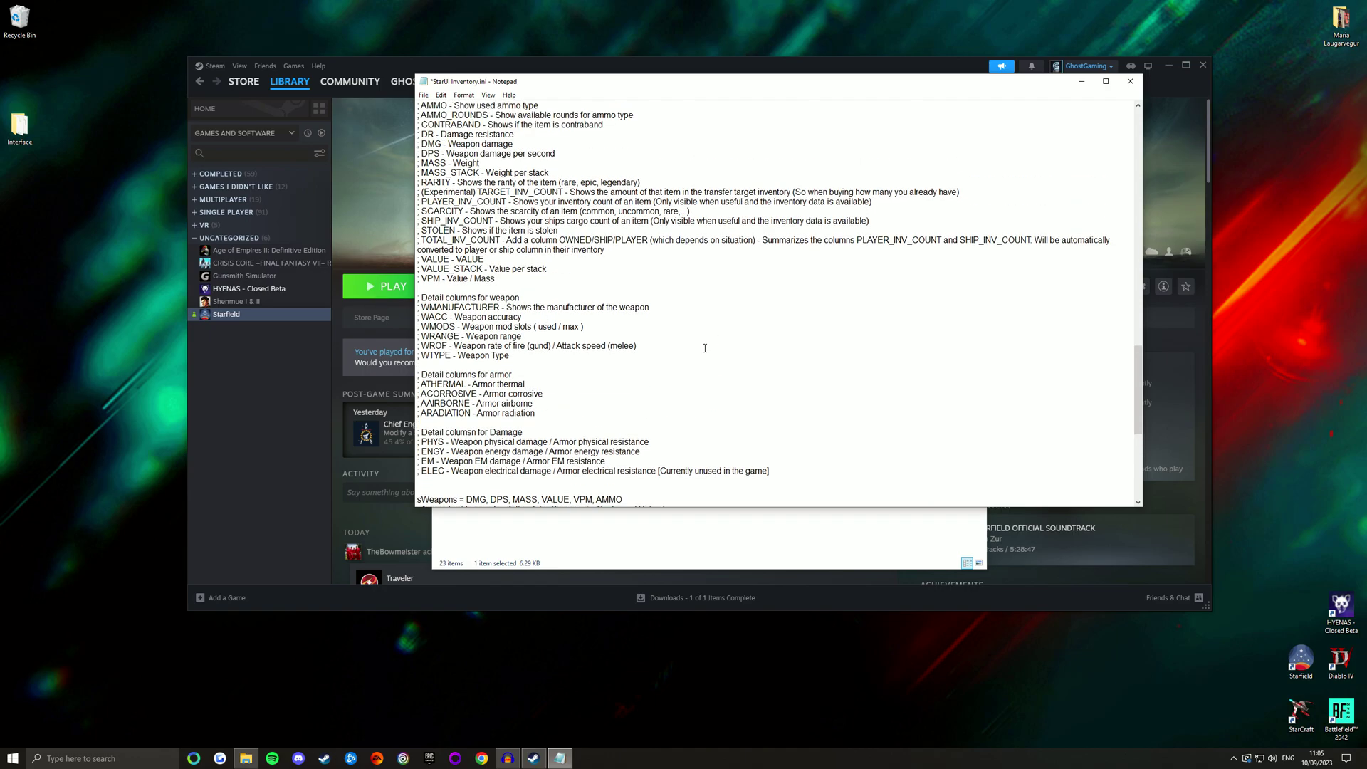
scroll(688, 359, "up", 12)
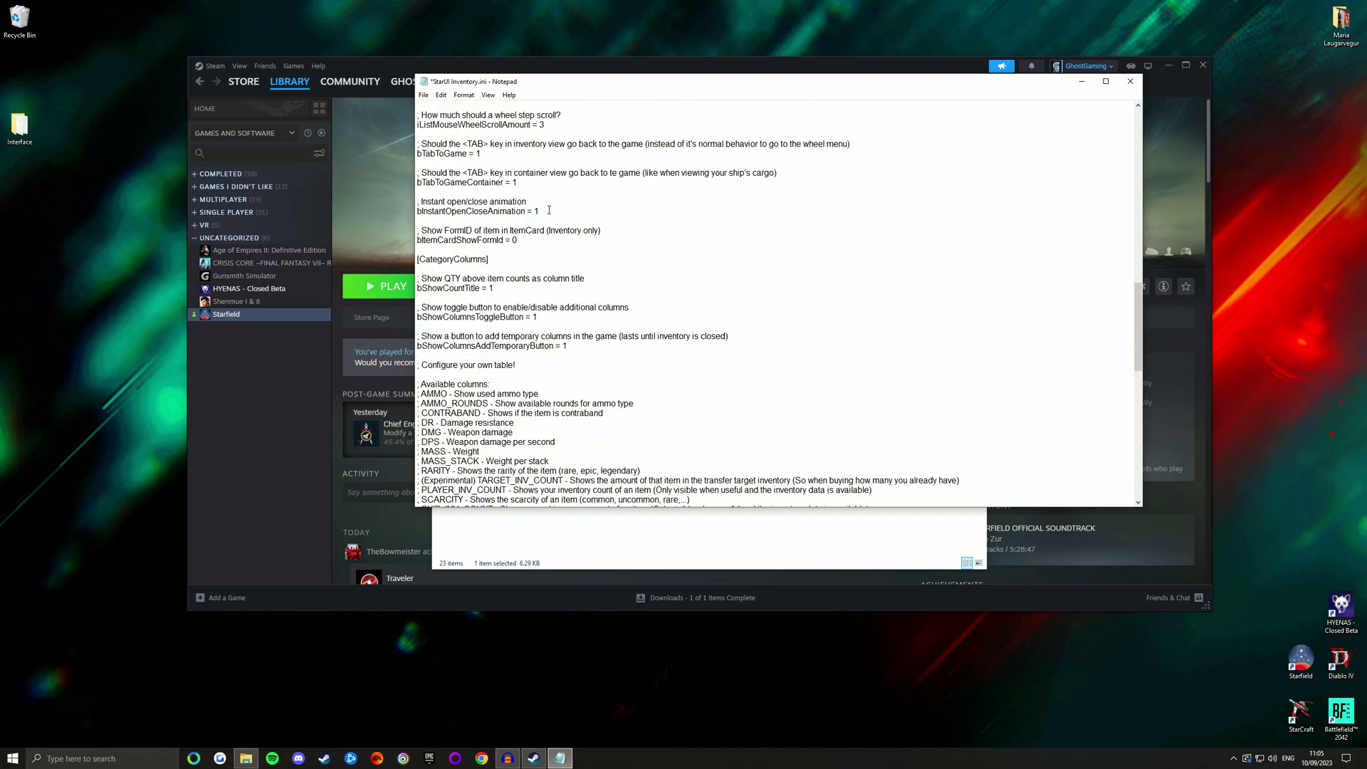
scroll(556, 228, "up", 2)
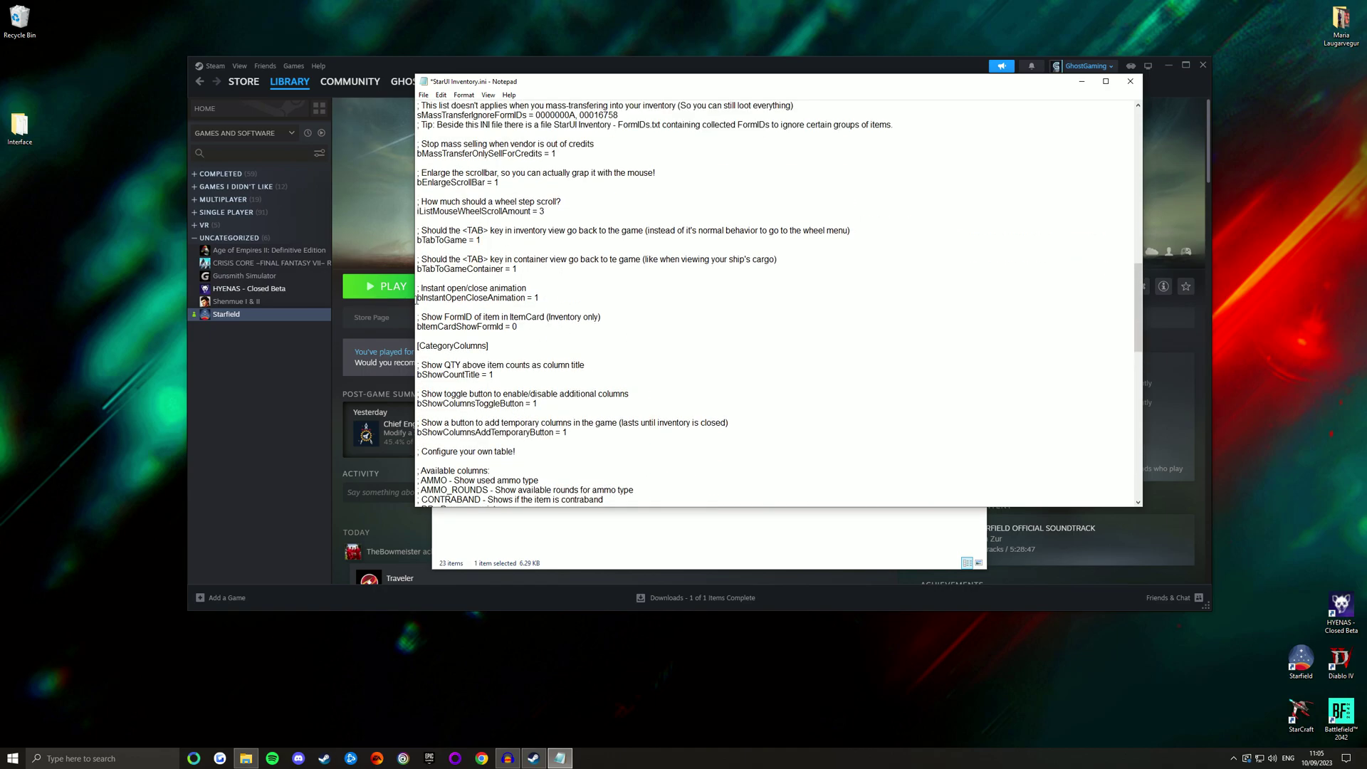
- Highlight the bInstantOpenCloseAnimation line, then save and close StarUI Inventory.ini in Notepad
left_click_drag(418, 298, 542, 298)
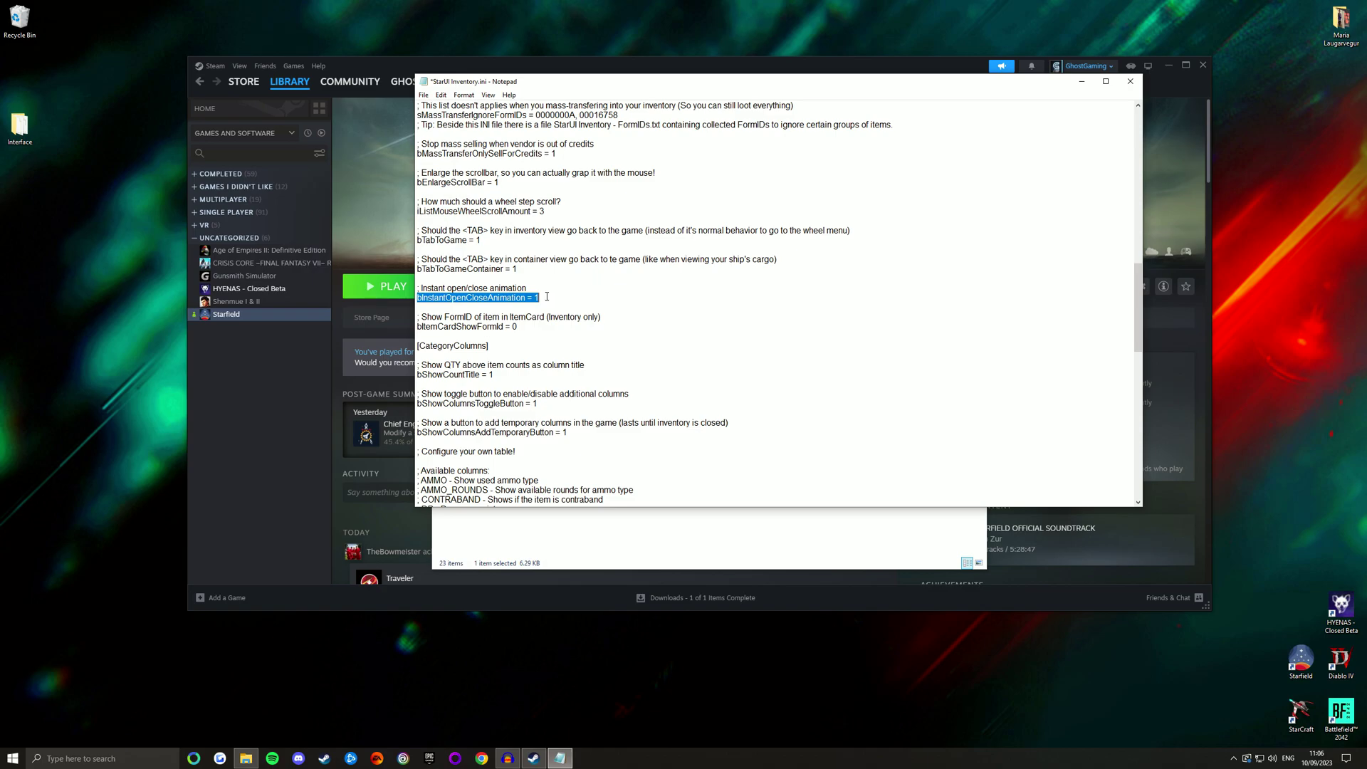
key("ctrl+s")
left_click(1130, 81)
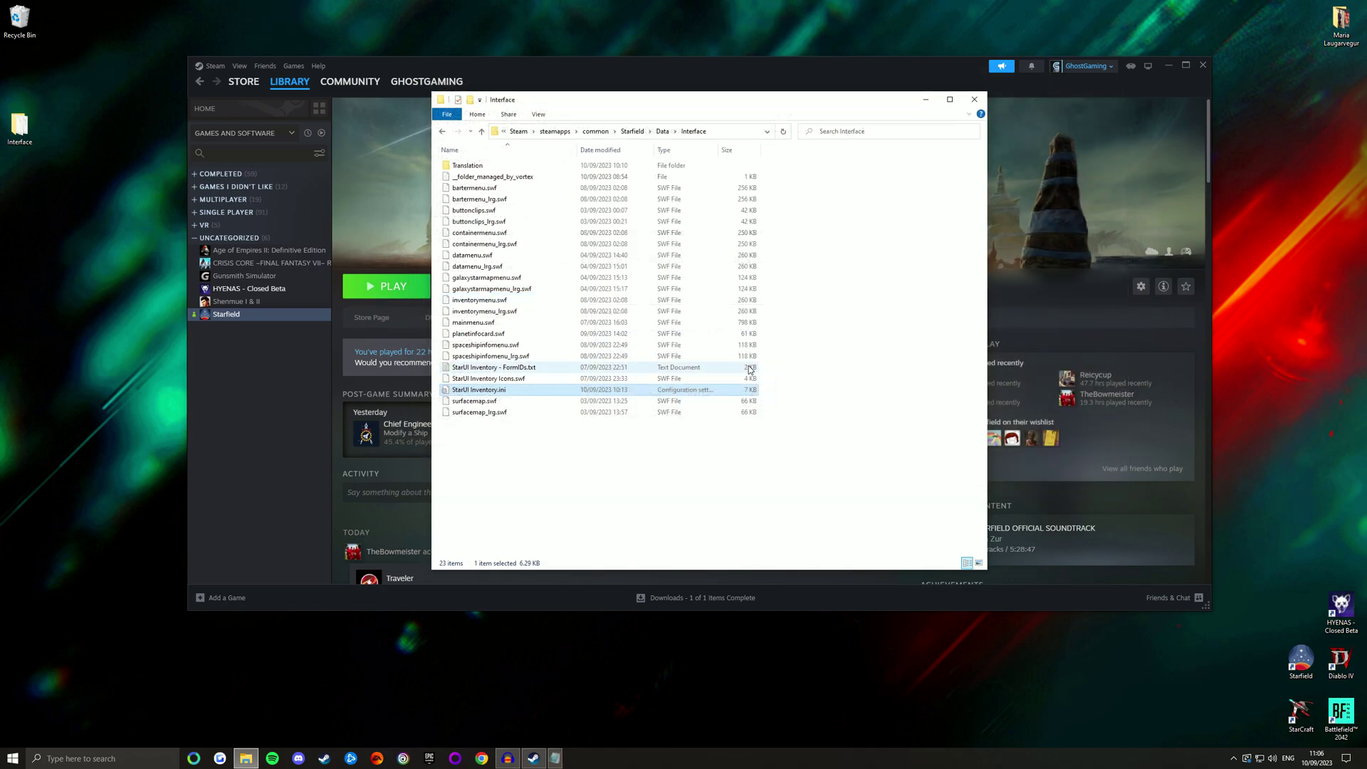
- Close the Interface folder window and the Steam window to reveal the desktop
left_click(975, 101)
left_click_drag(845, 64, 818, 36)
left_click(1176, 40)
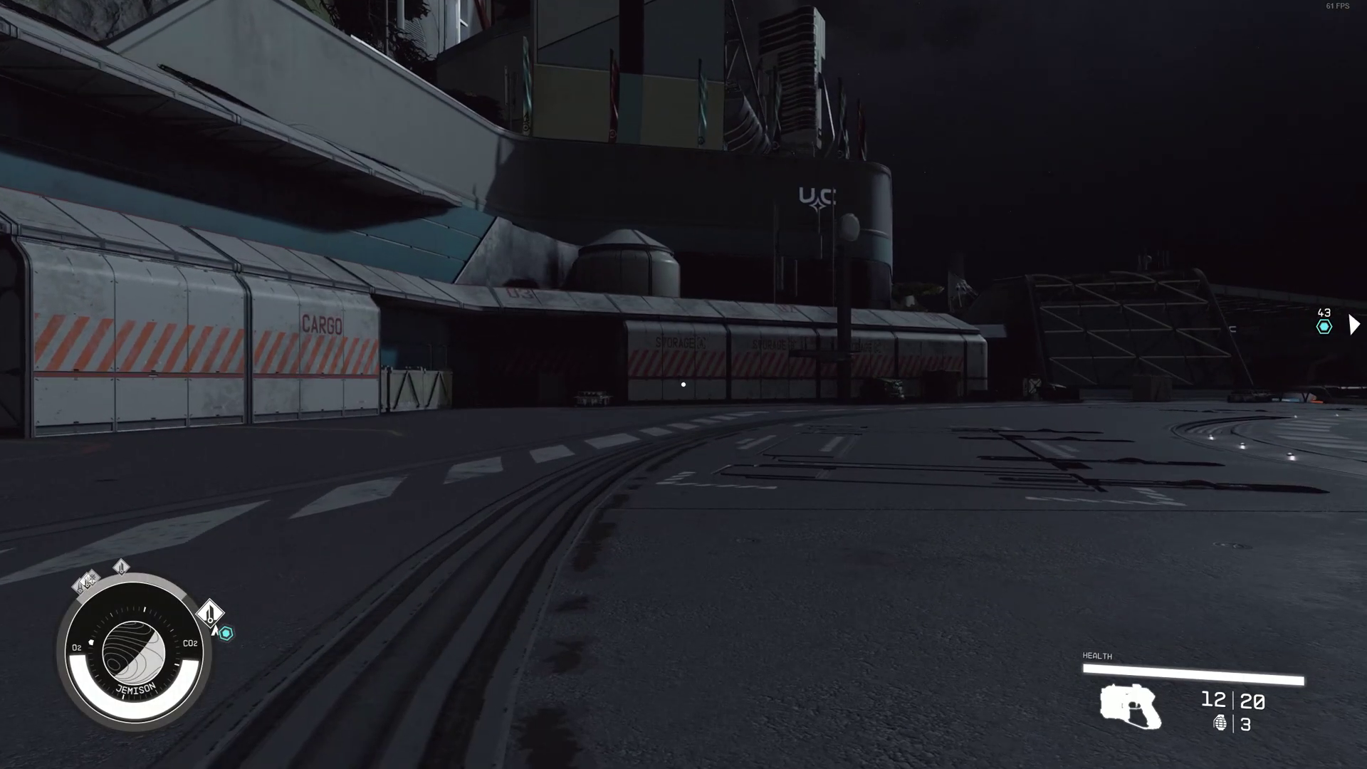
- View the Apparel category's item table in the modded inventory, then return to gameplay
key("i")
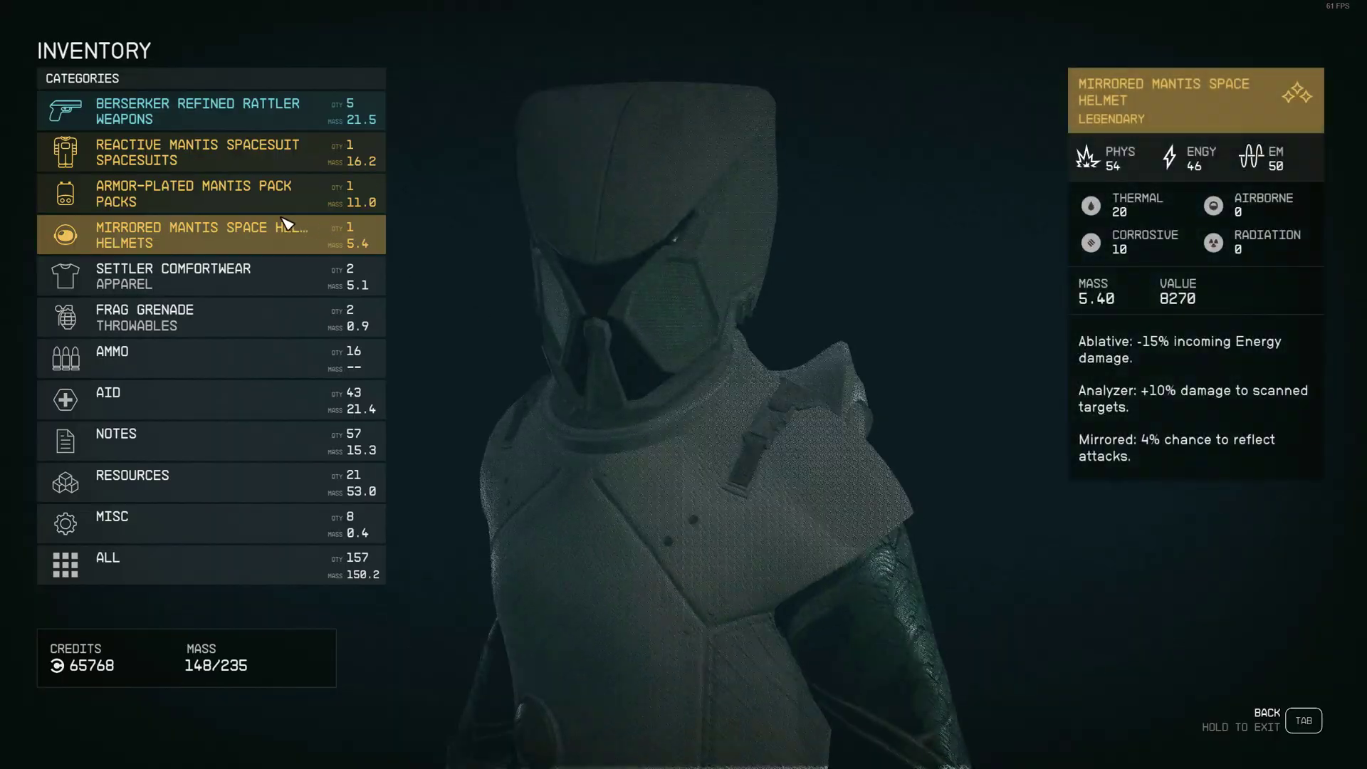
left_click(256, 289)
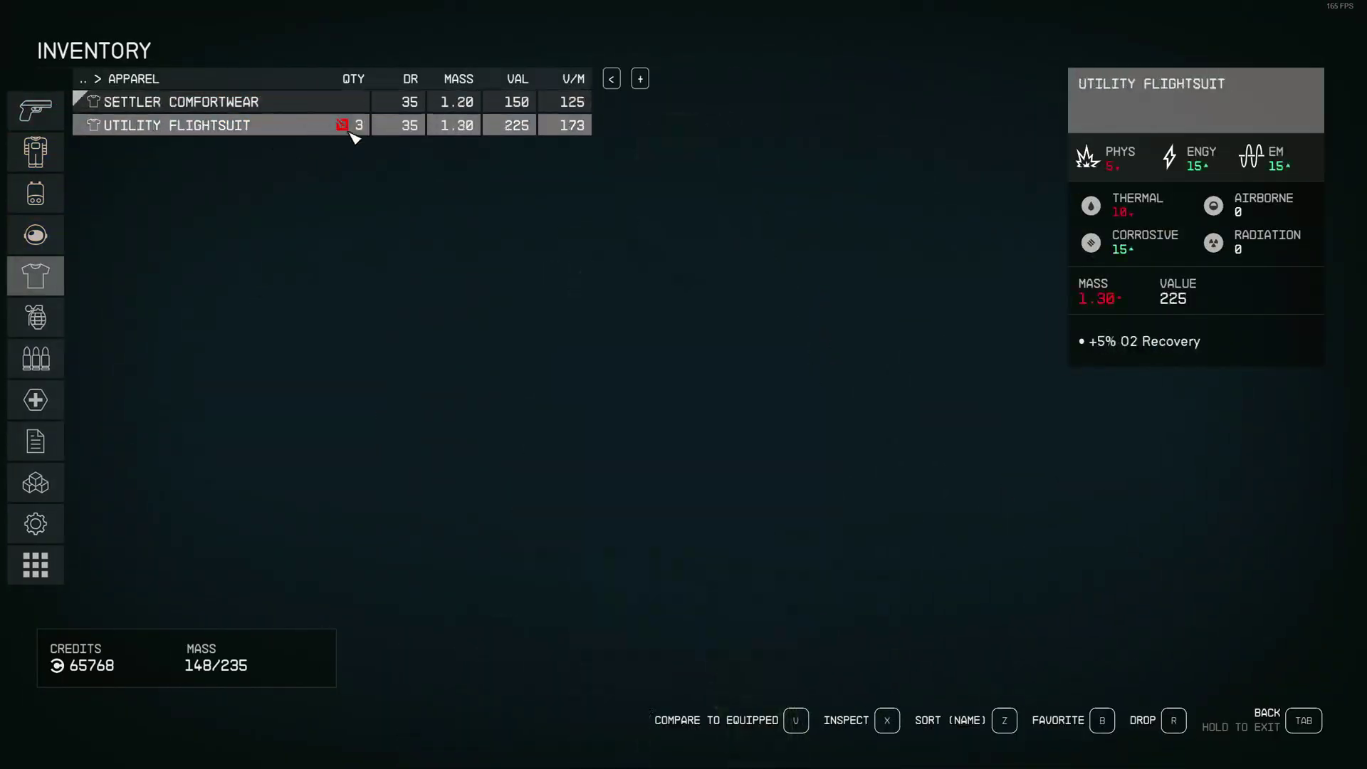
key("Tab")
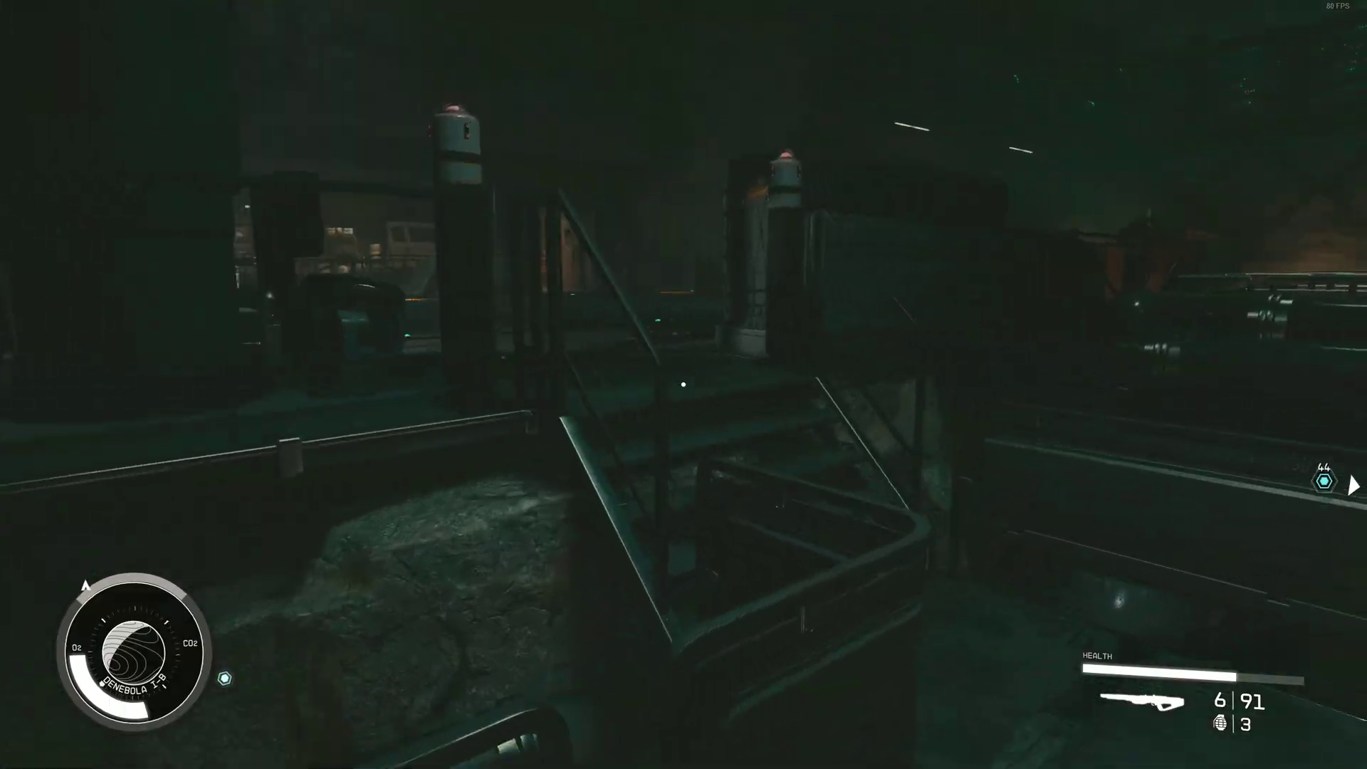
- Walk through the corridor and down to the hangar floor, then activate the Mantis ship lift
key("w")
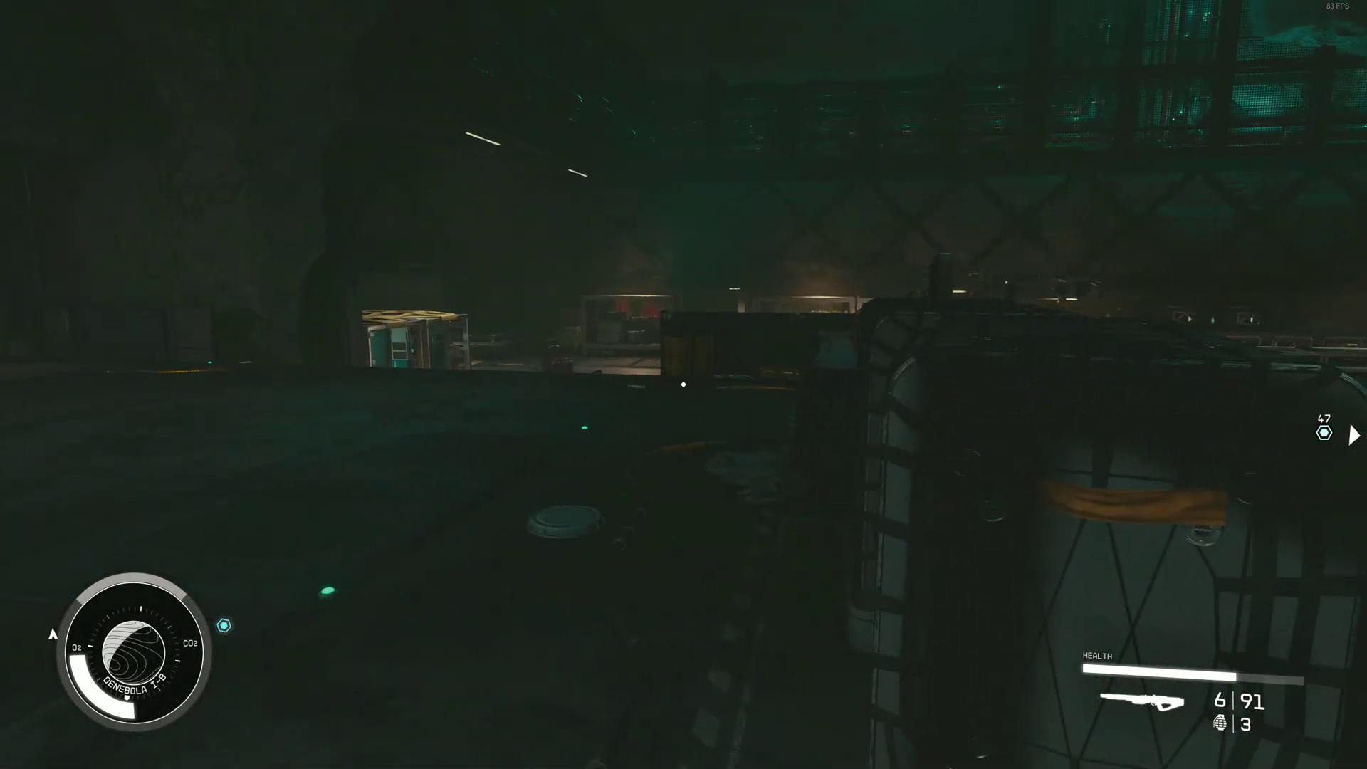
key("w")
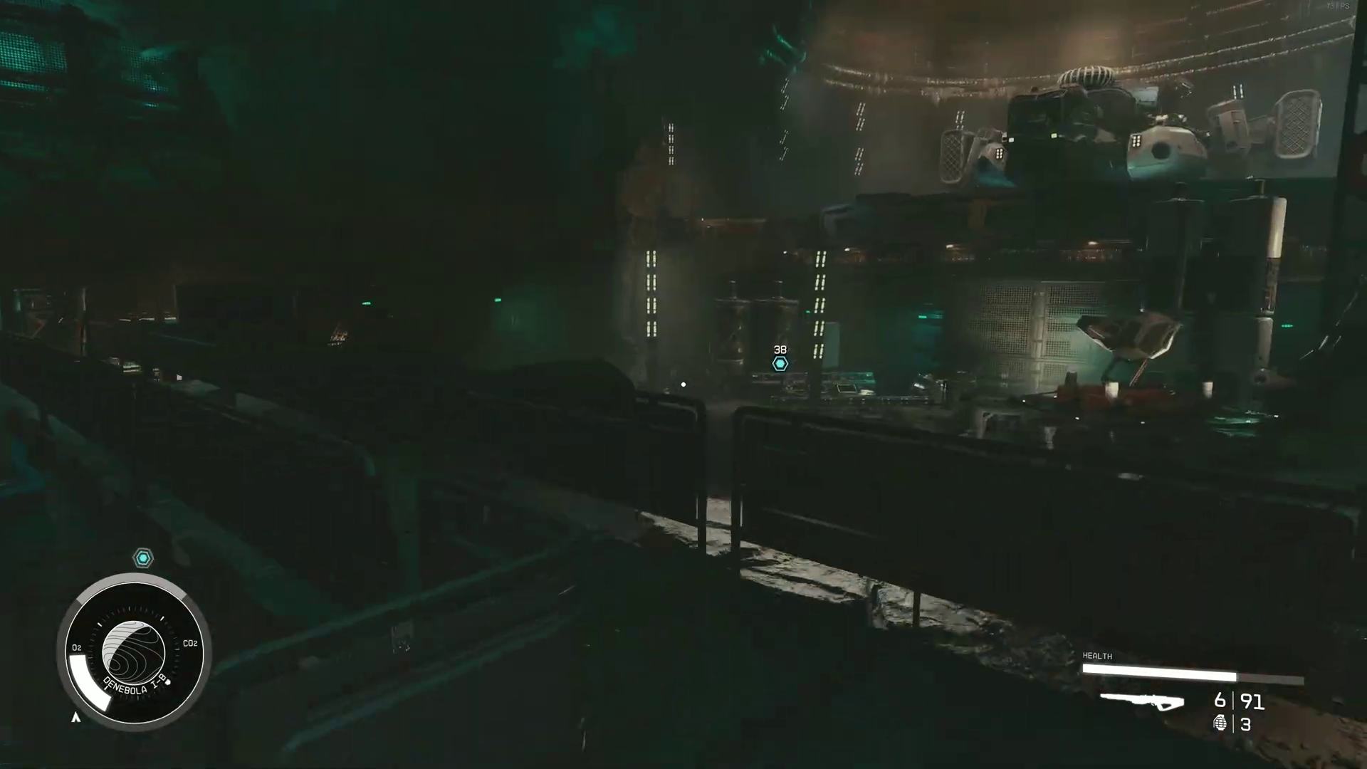
key("w")
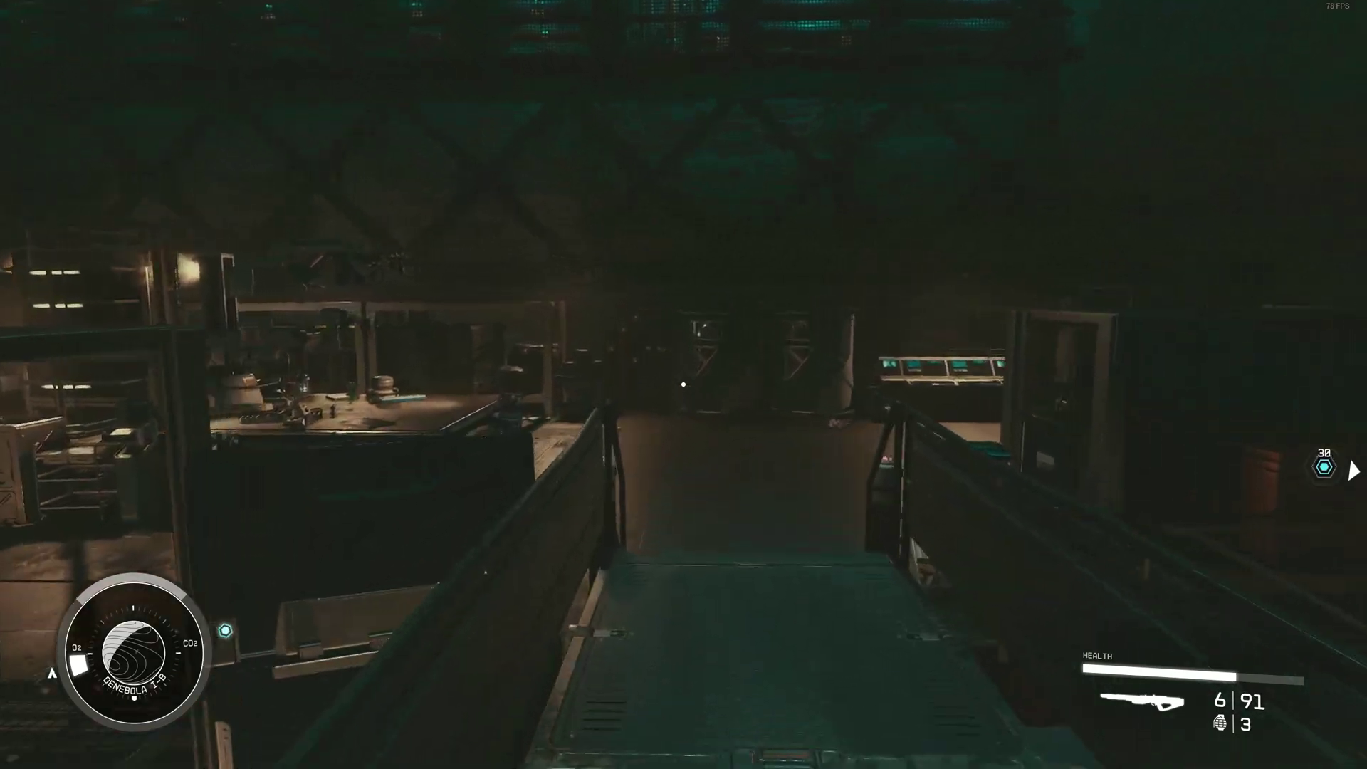
key("w")
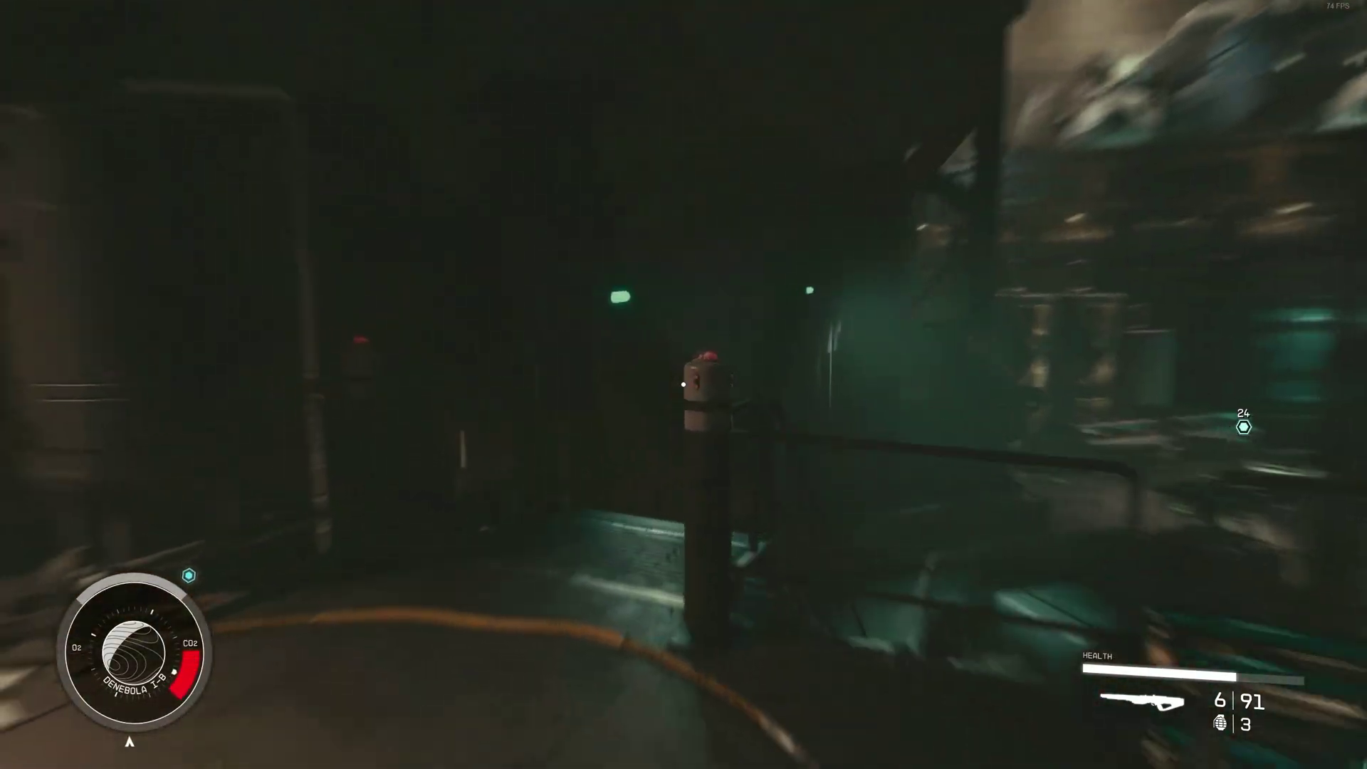
key("w")
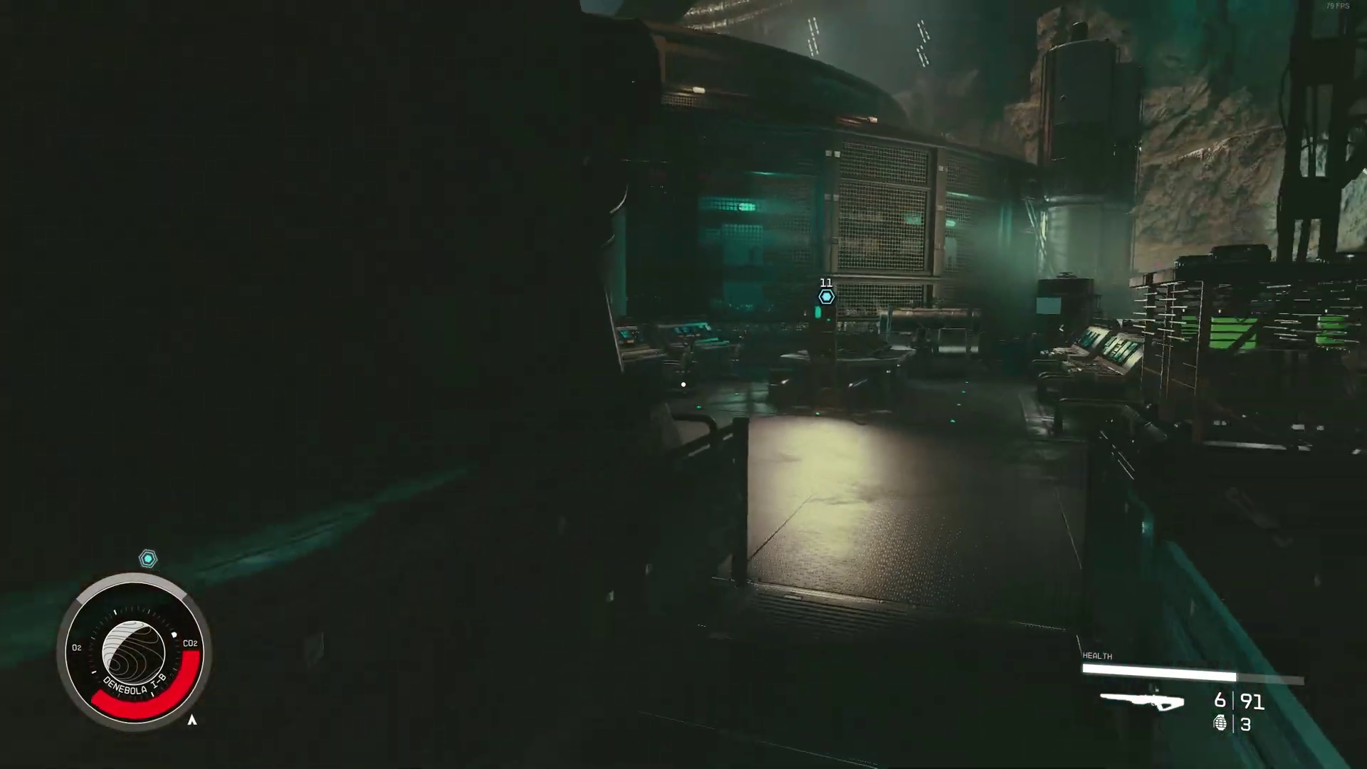
key("w")
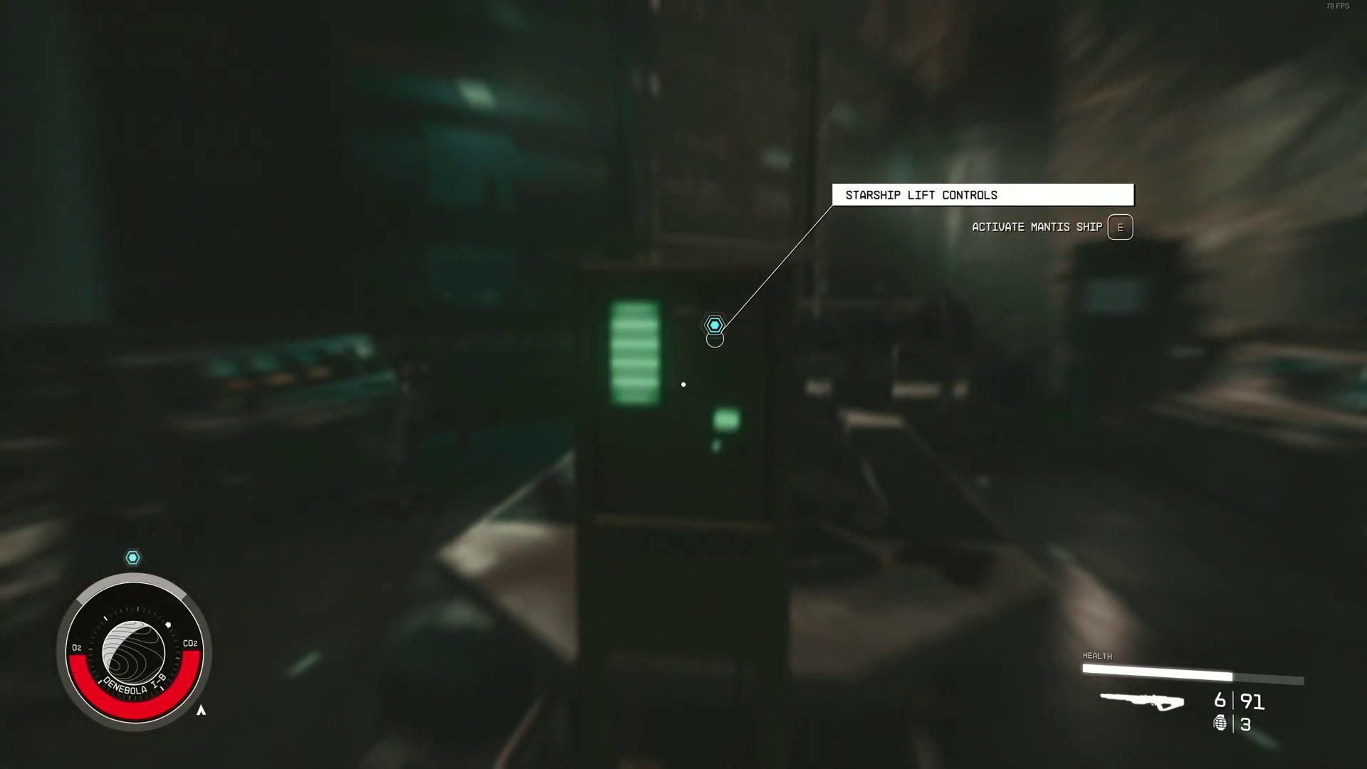
key("e")
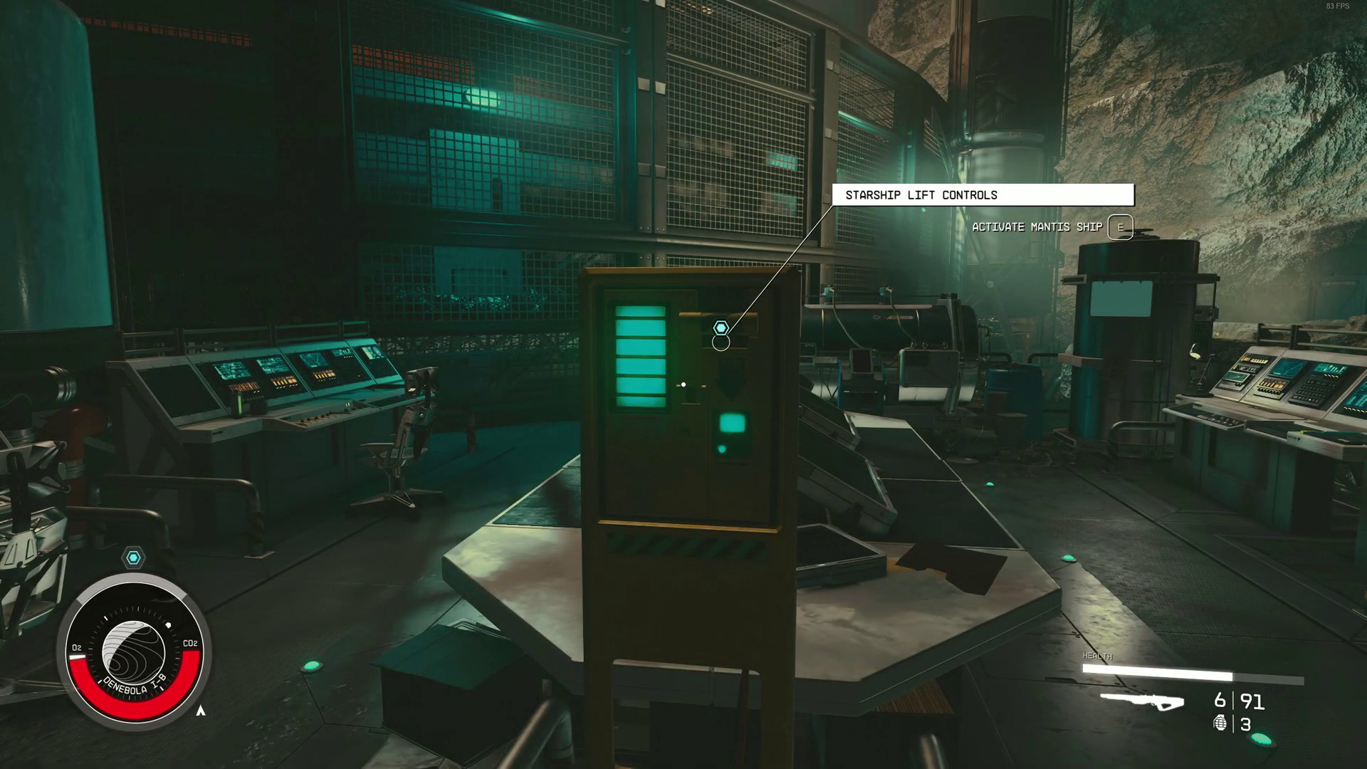
- Watch the Mantis's ship rise, then cross the control room and climb the stairs to the upper catwalk
key("s")
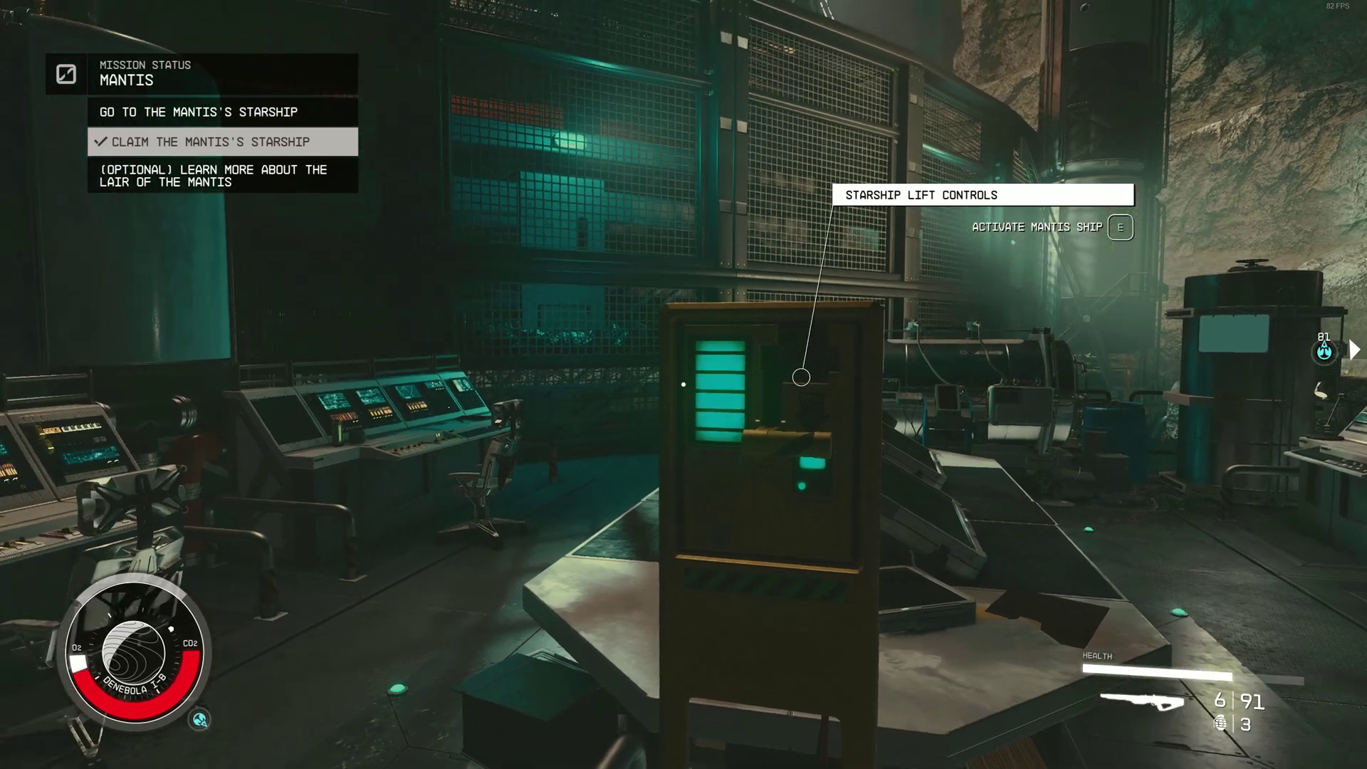
key("s")
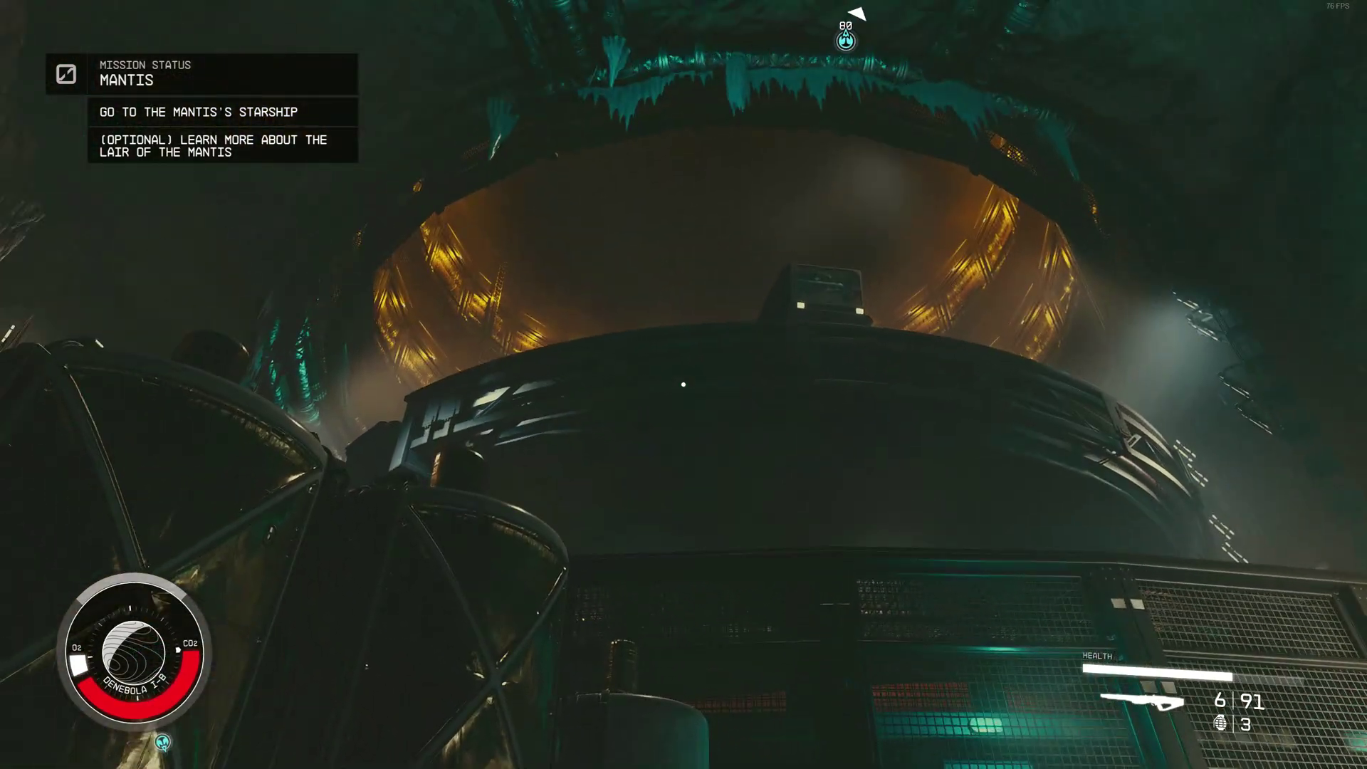
key("shift+w")
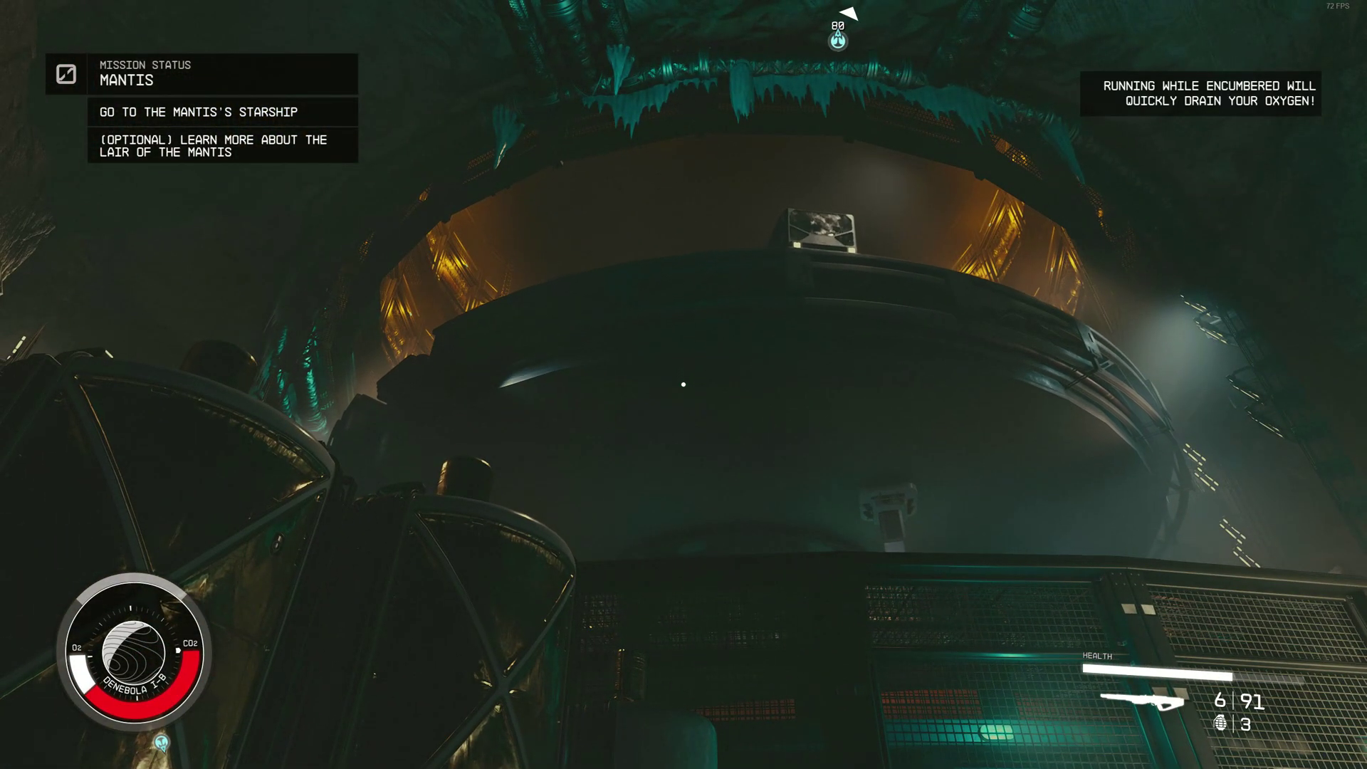
key("w")
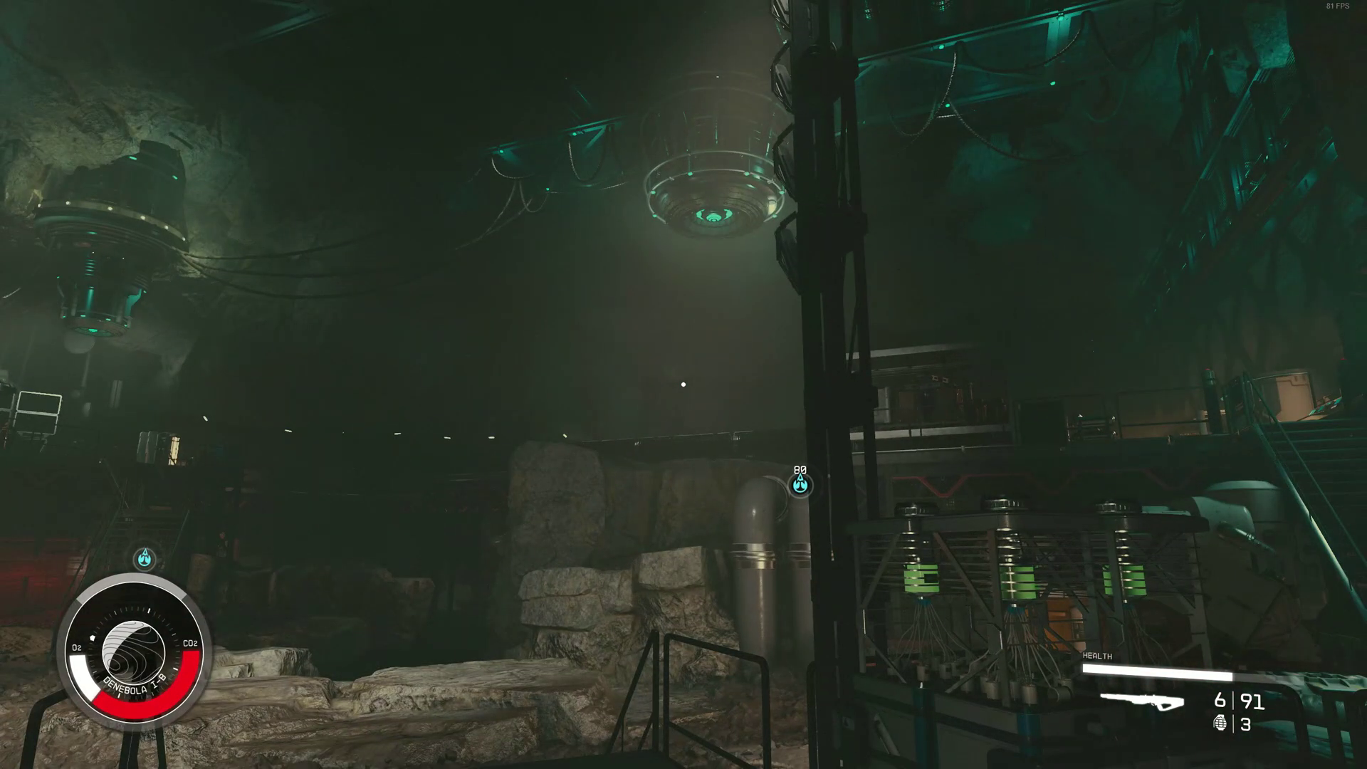
key("w")
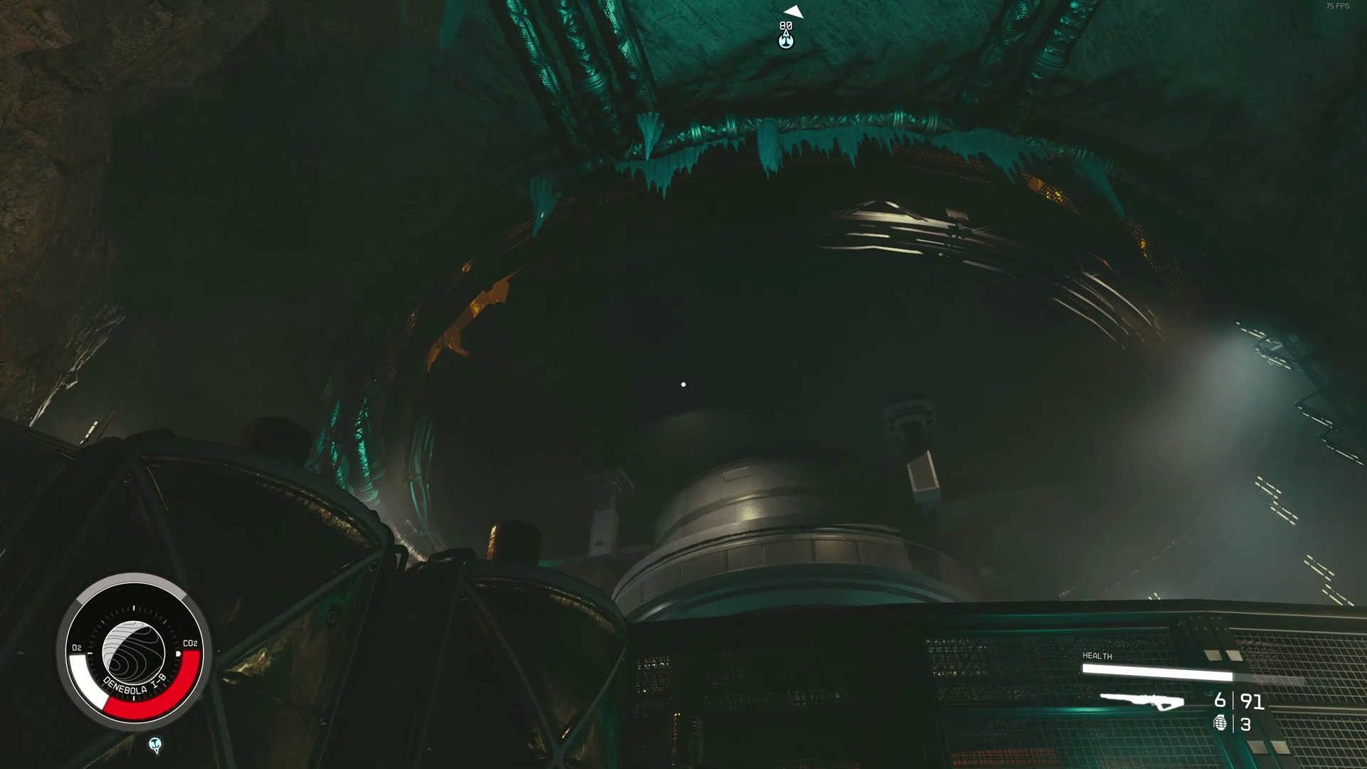
key("w")
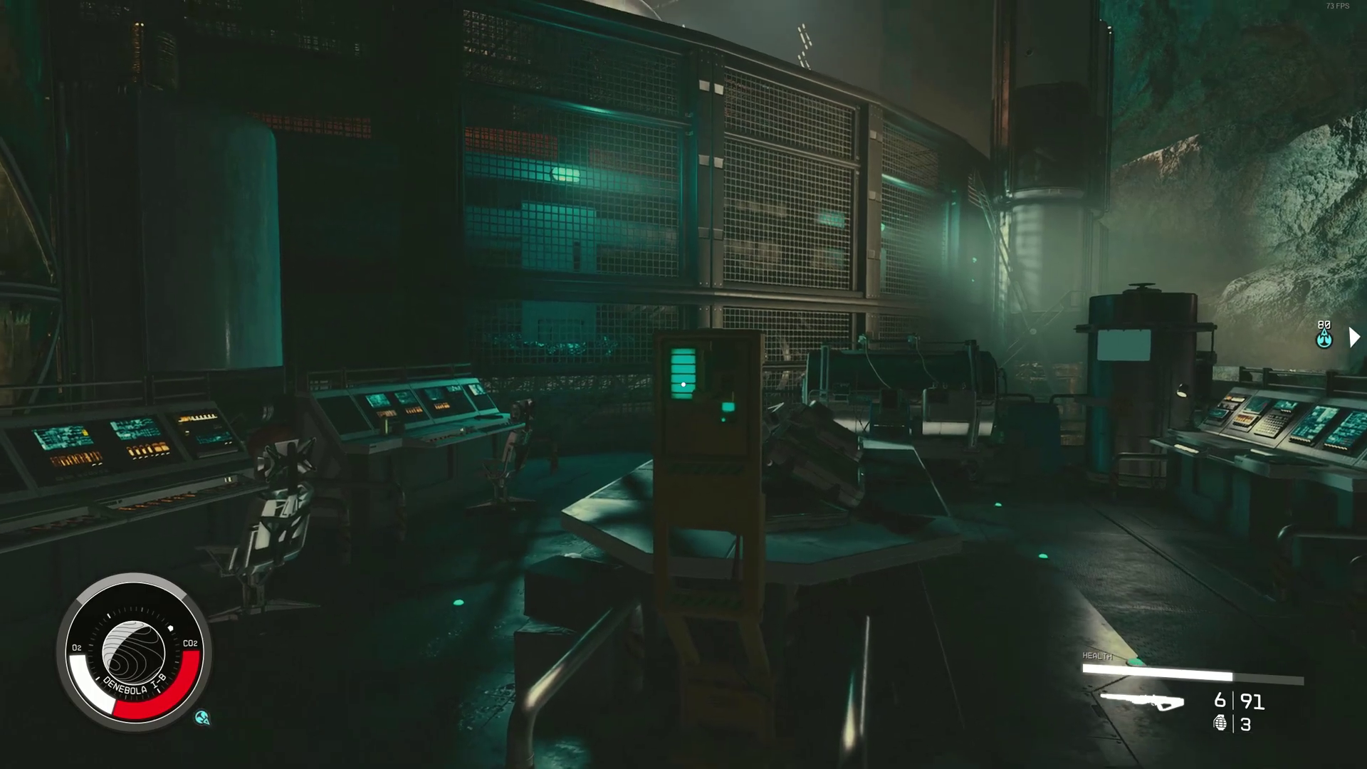
key("w")
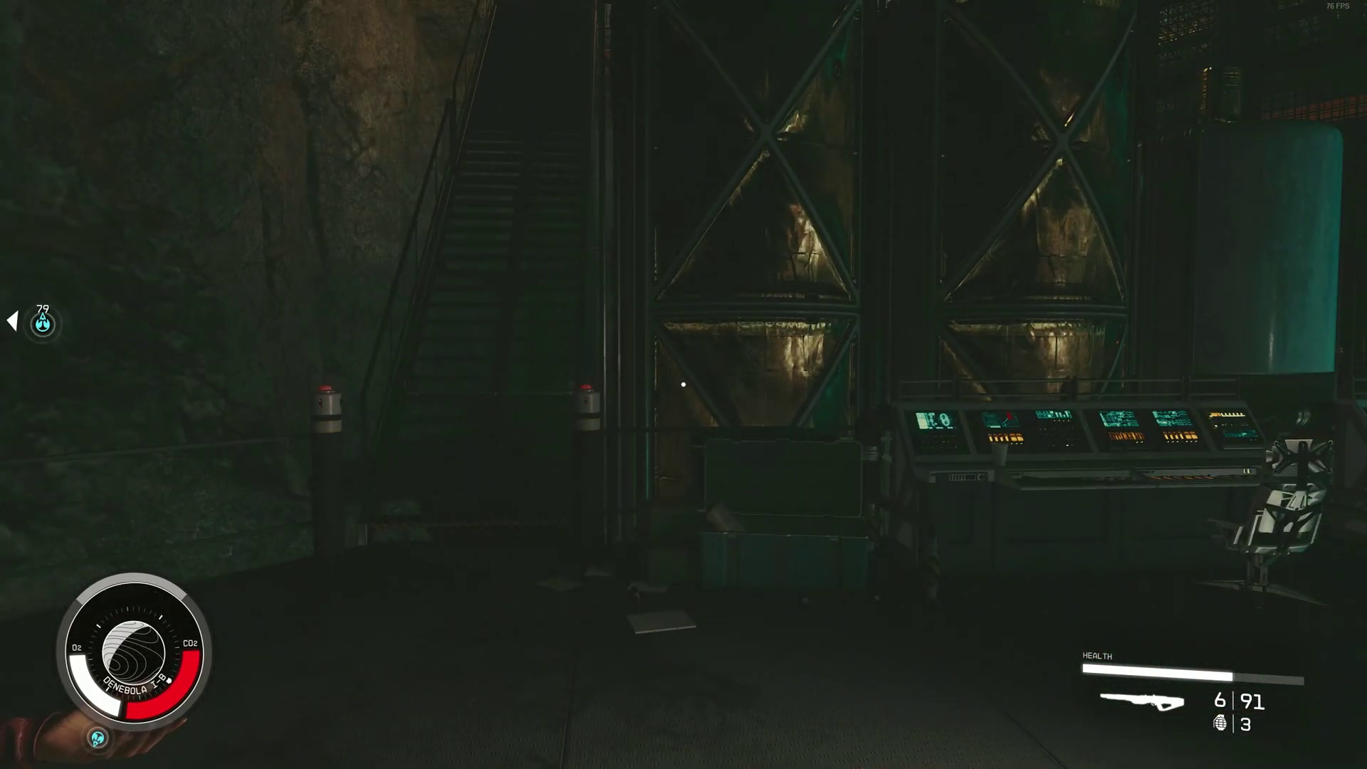
key("w")
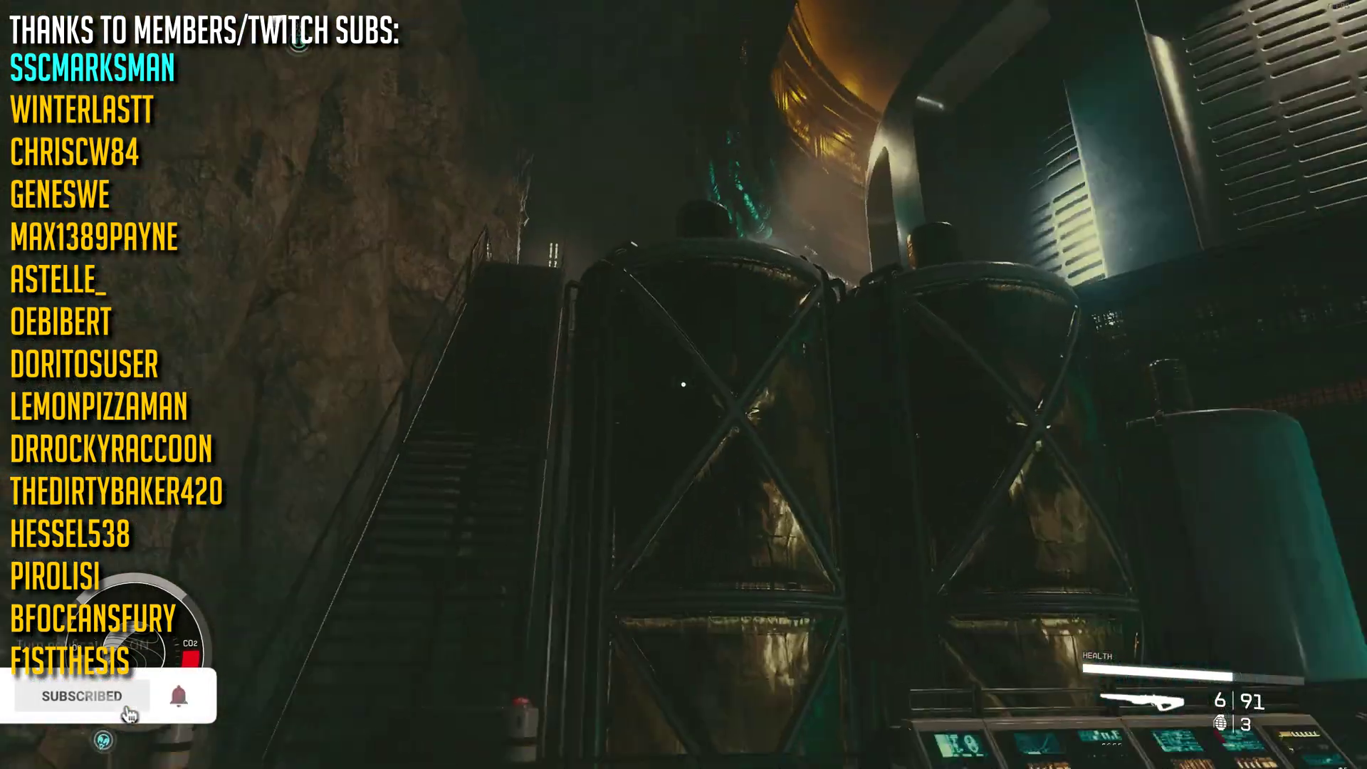
key("w")
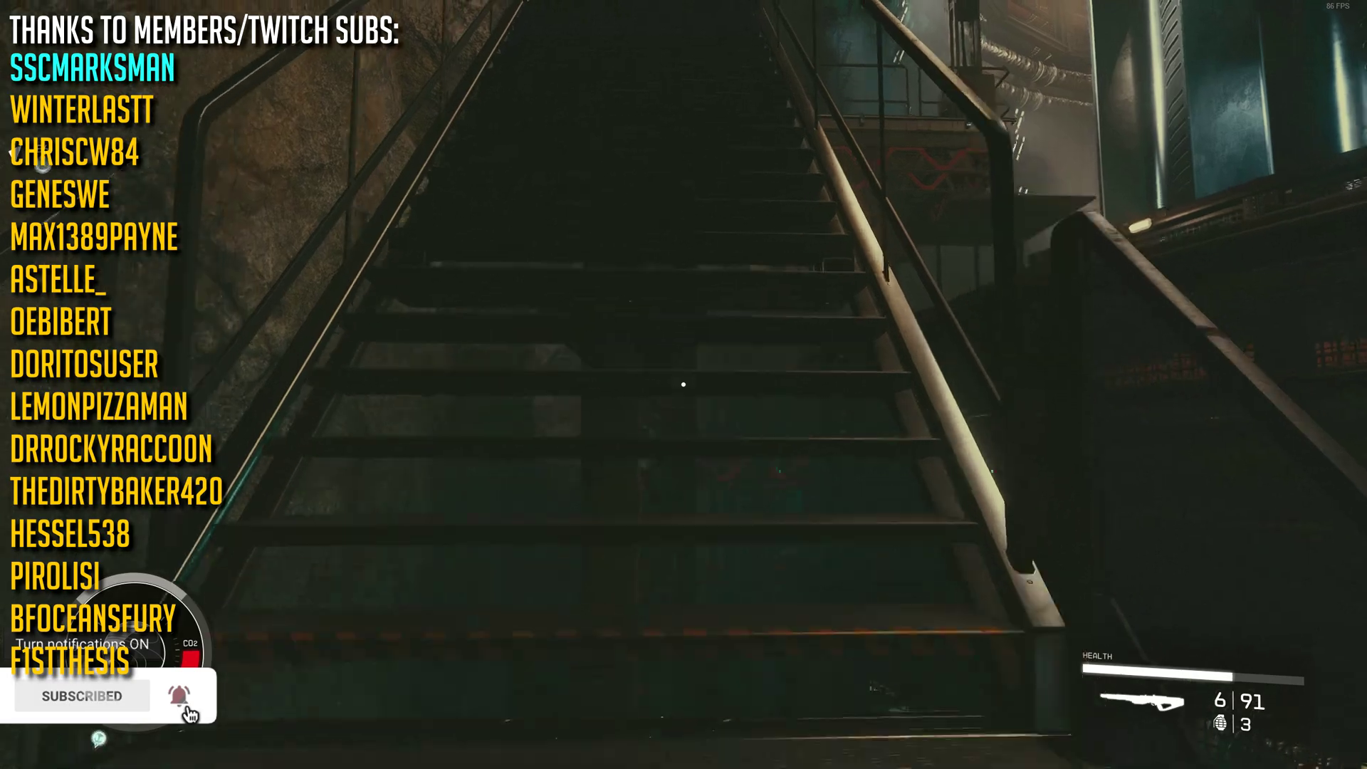
key("w")
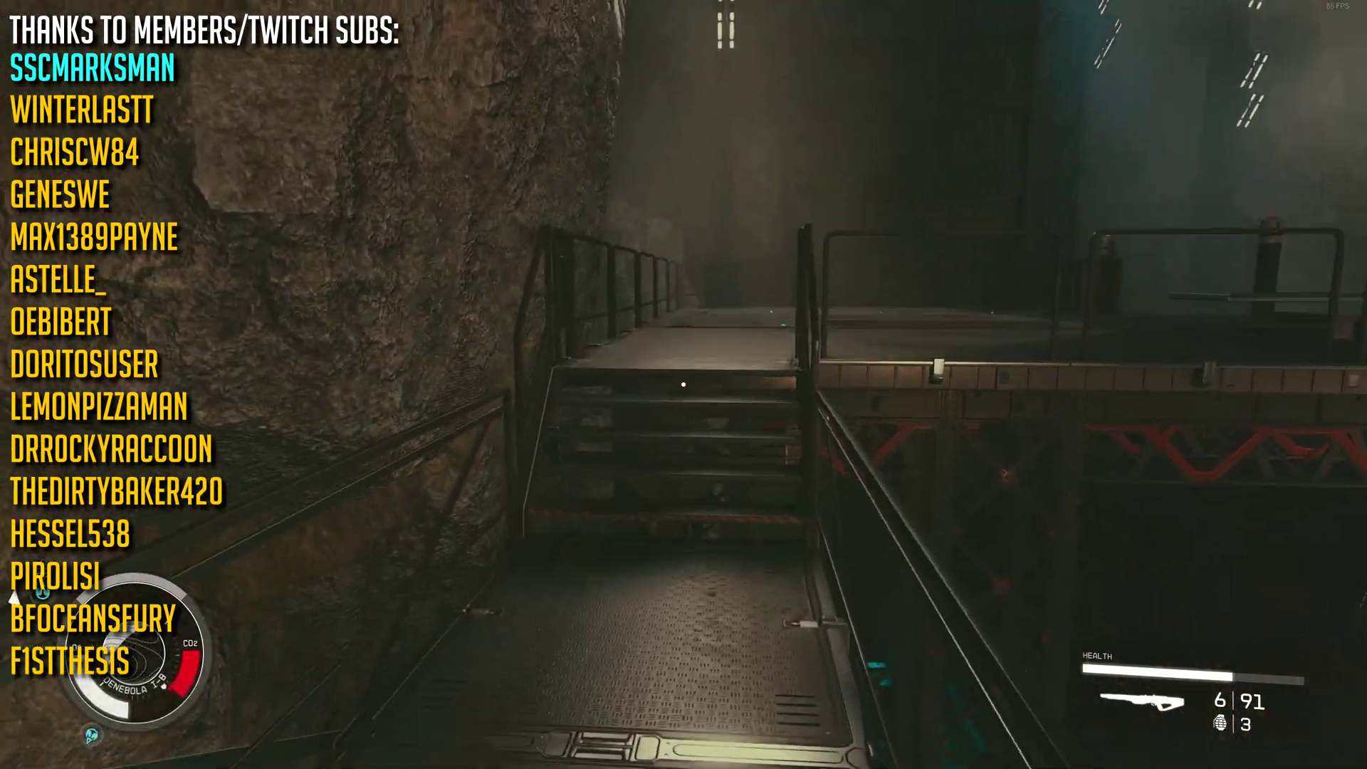